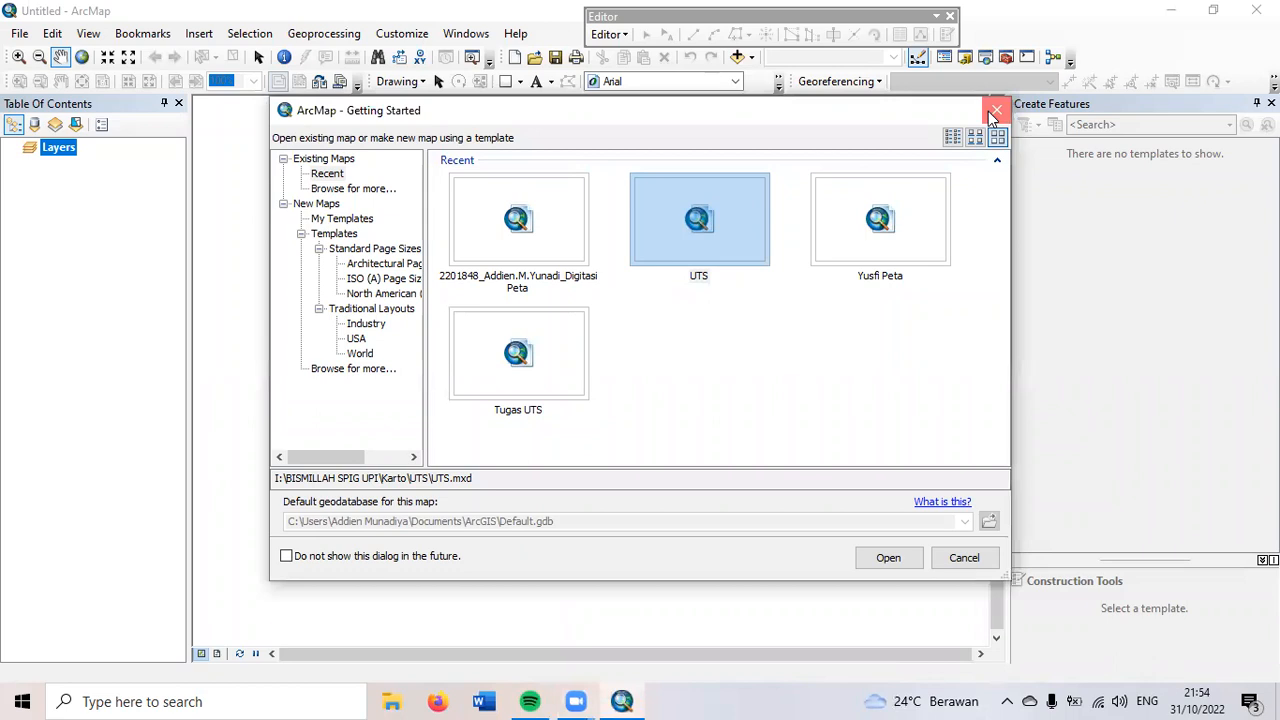
Step: Dismiss the Getting Started dialog and add the raster 1308-334.jpg from the UTS FIX folder to the empty map
{"action": "left_click", "coordinate": [994, 112]}
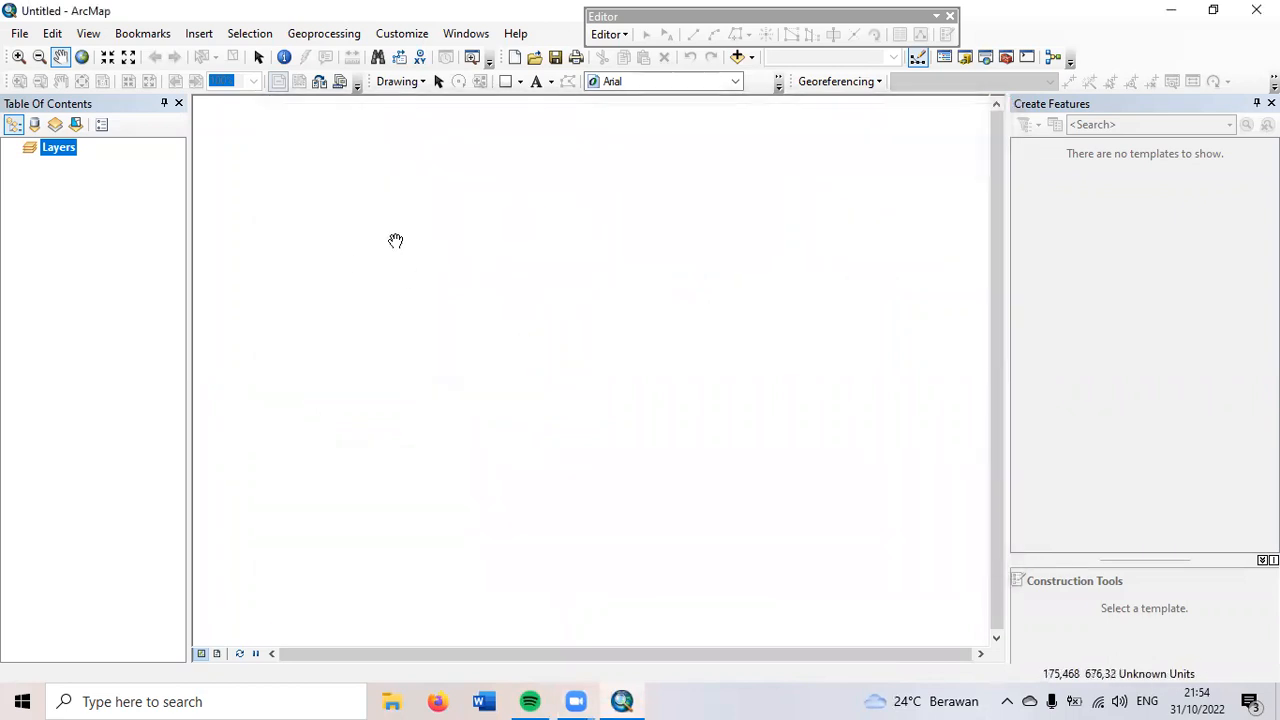
{"action": "left_click", "coordinate": [16, 38]}
{"action": "mouse_move", "coordinate": [74, 186]}
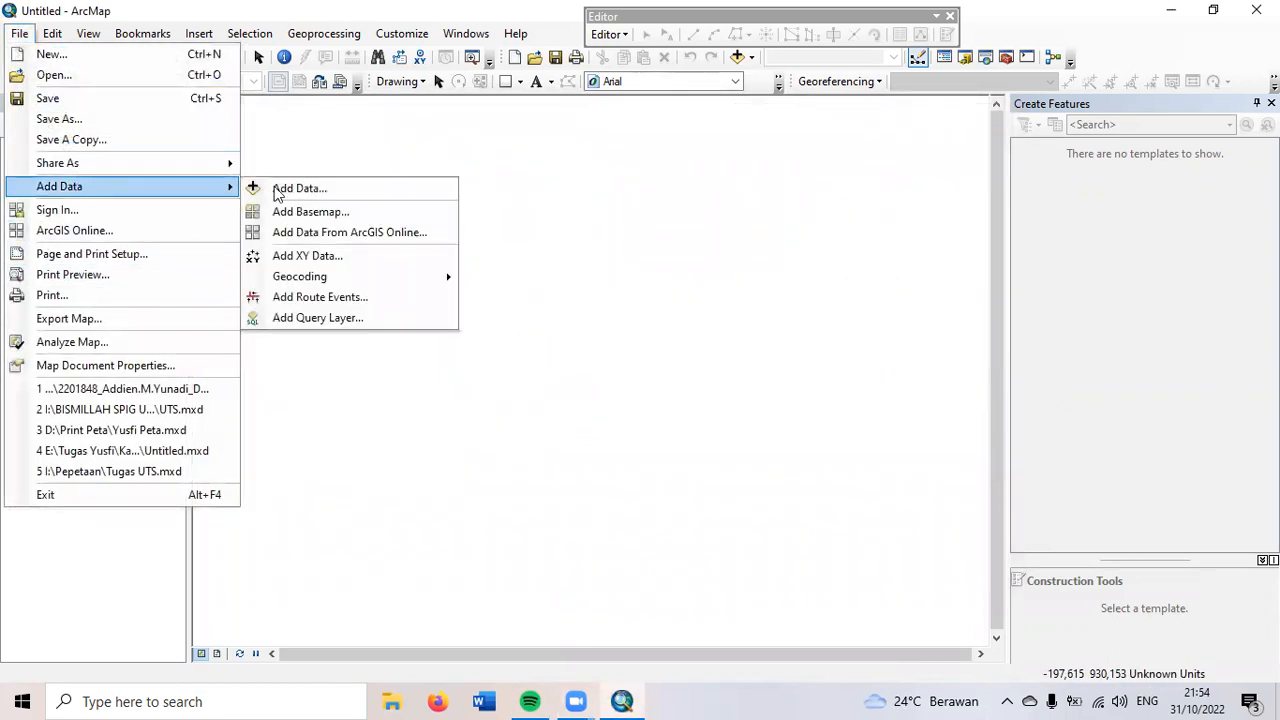
{"action": "left_click", "coordinate": [277, 190]}
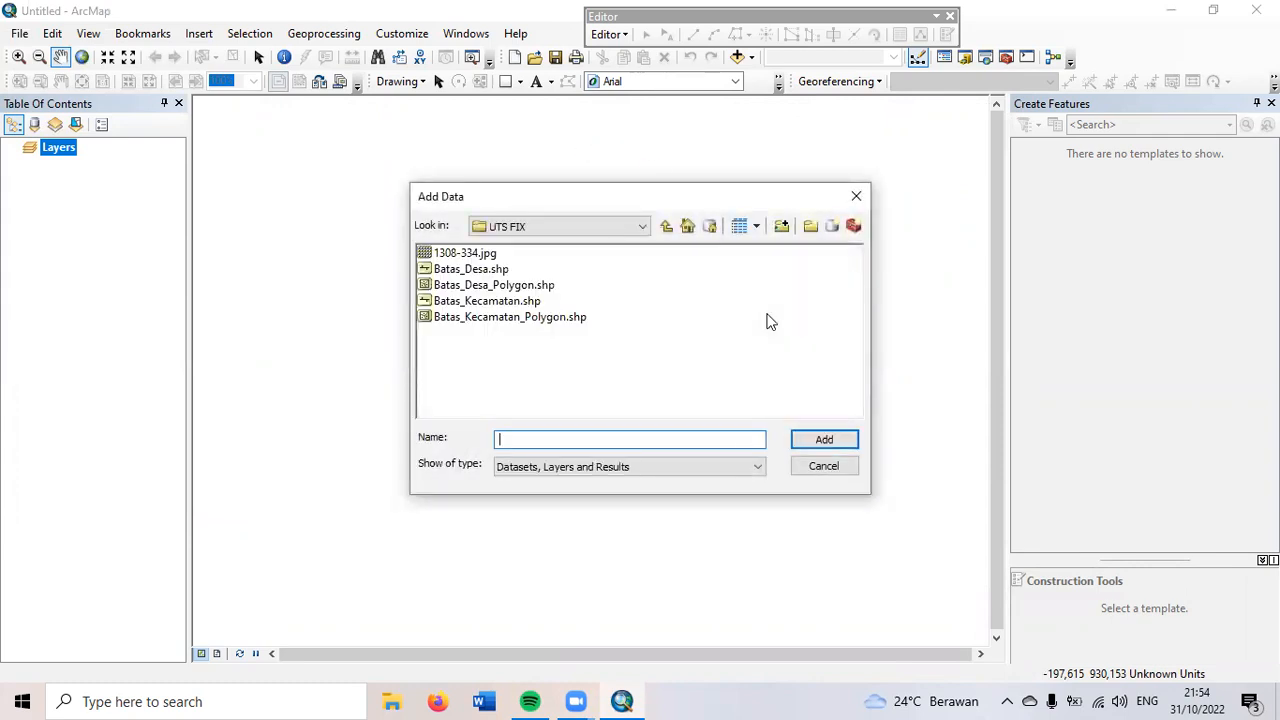
{"action": "left_click", "coordinate": [448, 256]}
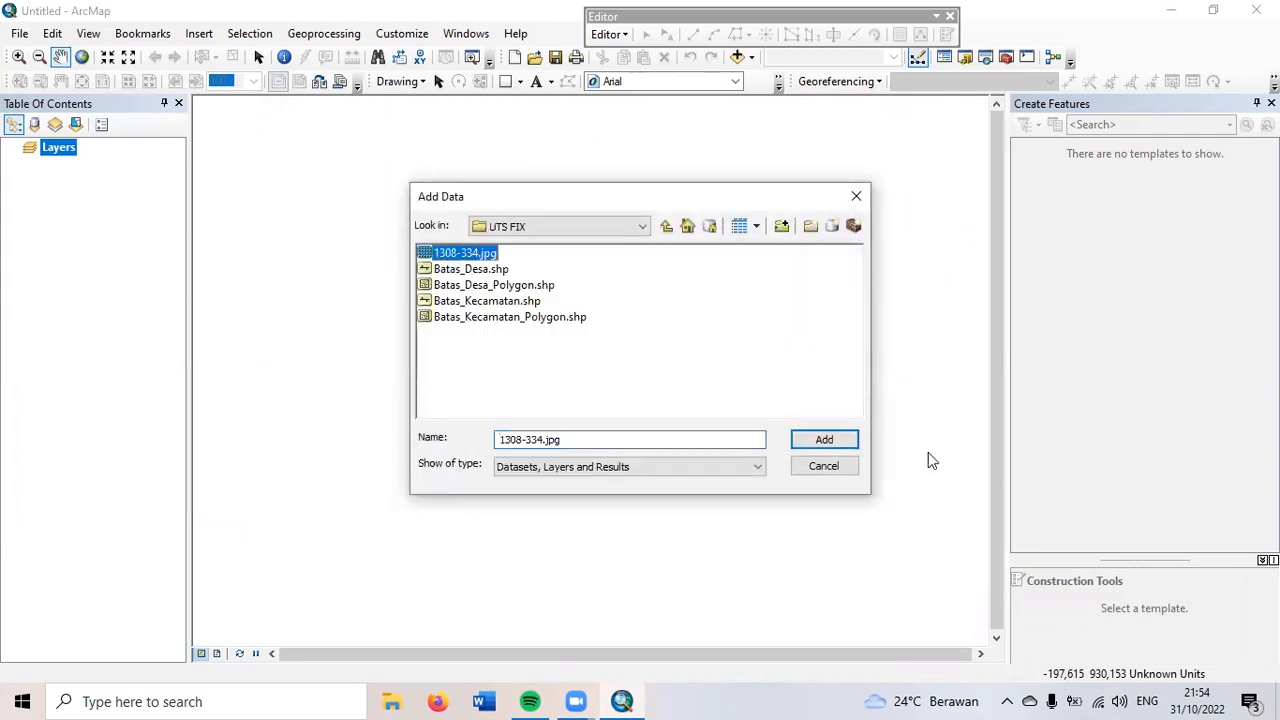
{"action": "left_click", "coordinate": [823, 439]}
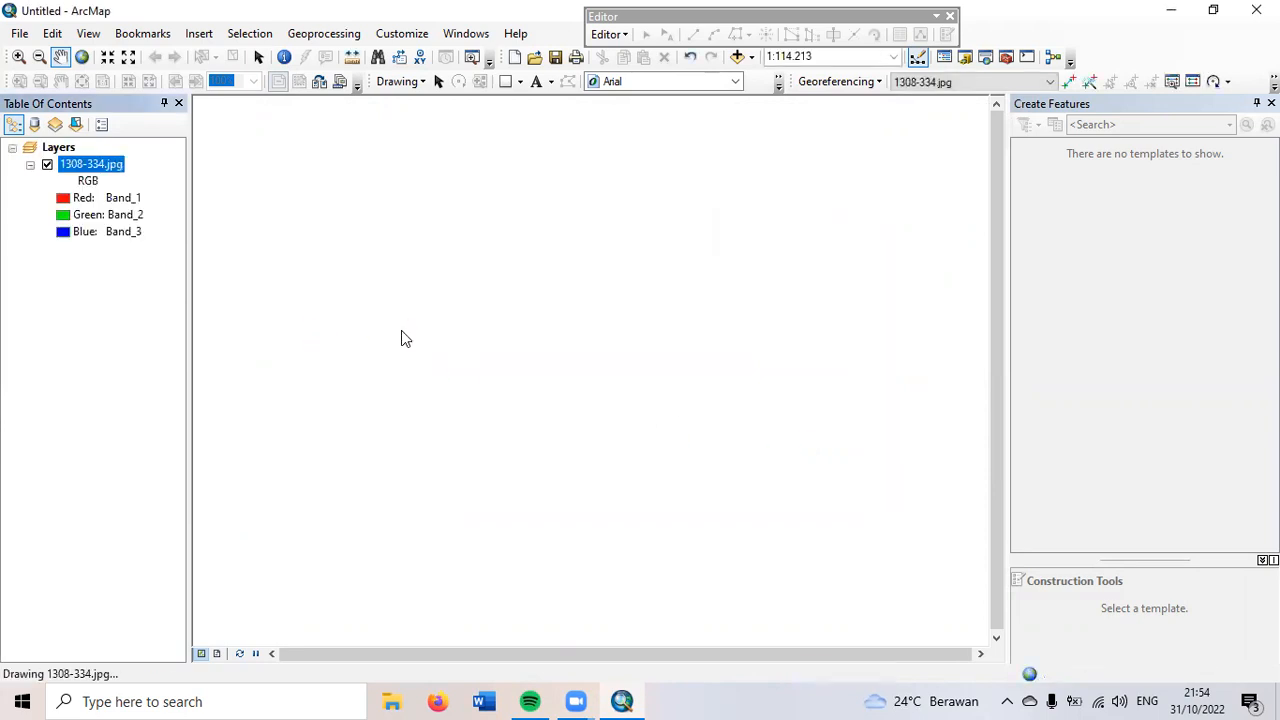
Step: Examine the added 1308-334.jpg map sheet at several scales, including its southern edge, legend and margin information
{"action": "scroll", "coordinate": [604, 332], "scroll_direction": "down", "scroll_amount": 2}
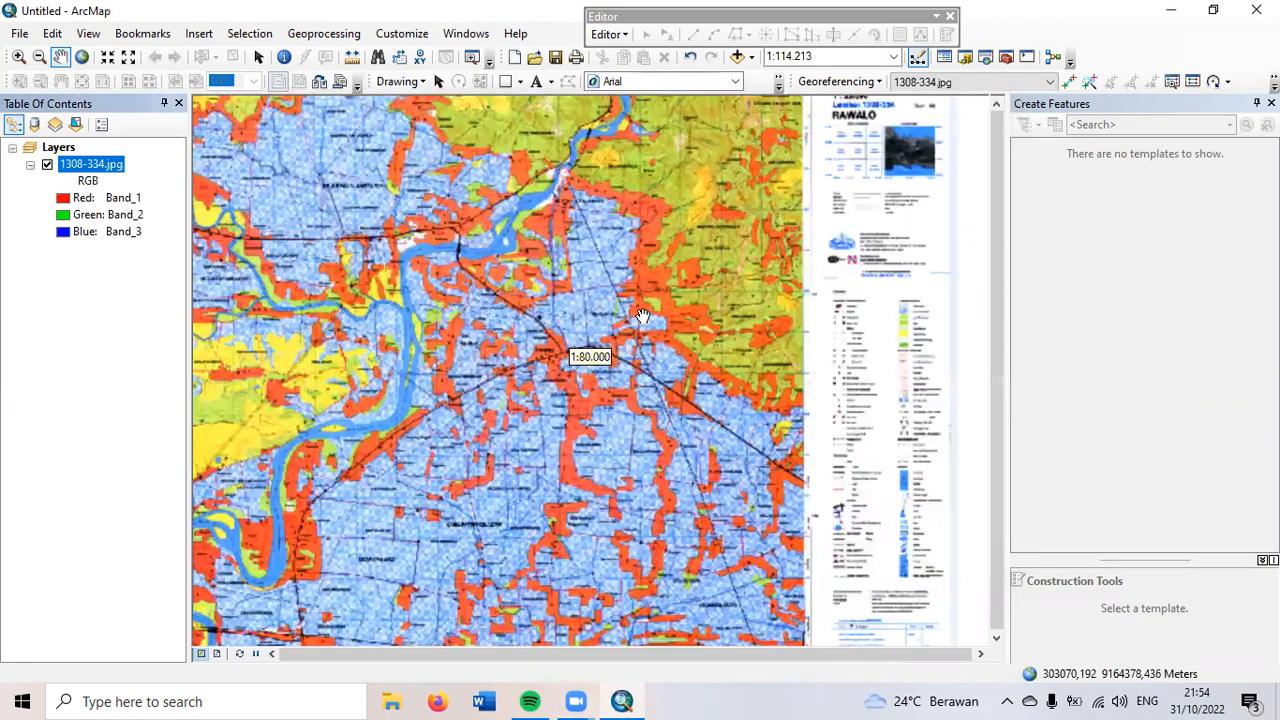
{"action": "scroll", "coordinate": [984, 203], "scroll_direction": "down", "scroll_amount": 1}
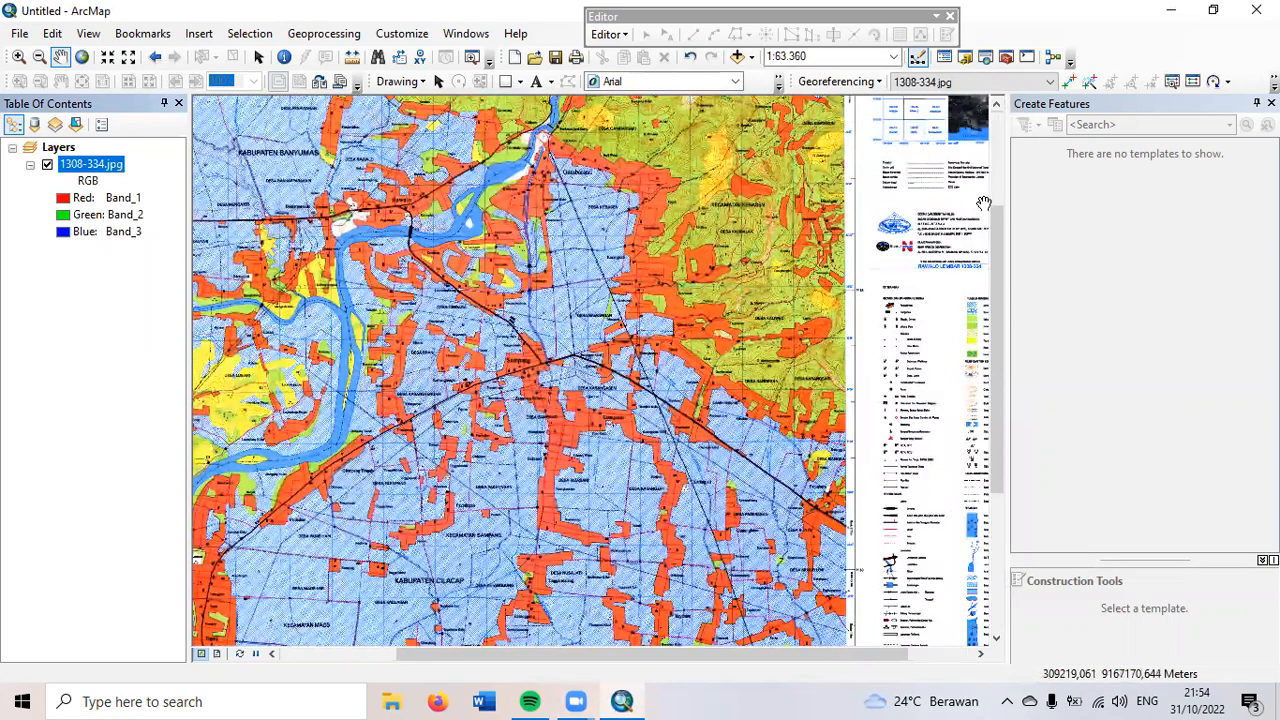
{"action": "left_click_drag", "start_coordinate": [997, 225], "coordinate": [1001, 285]}
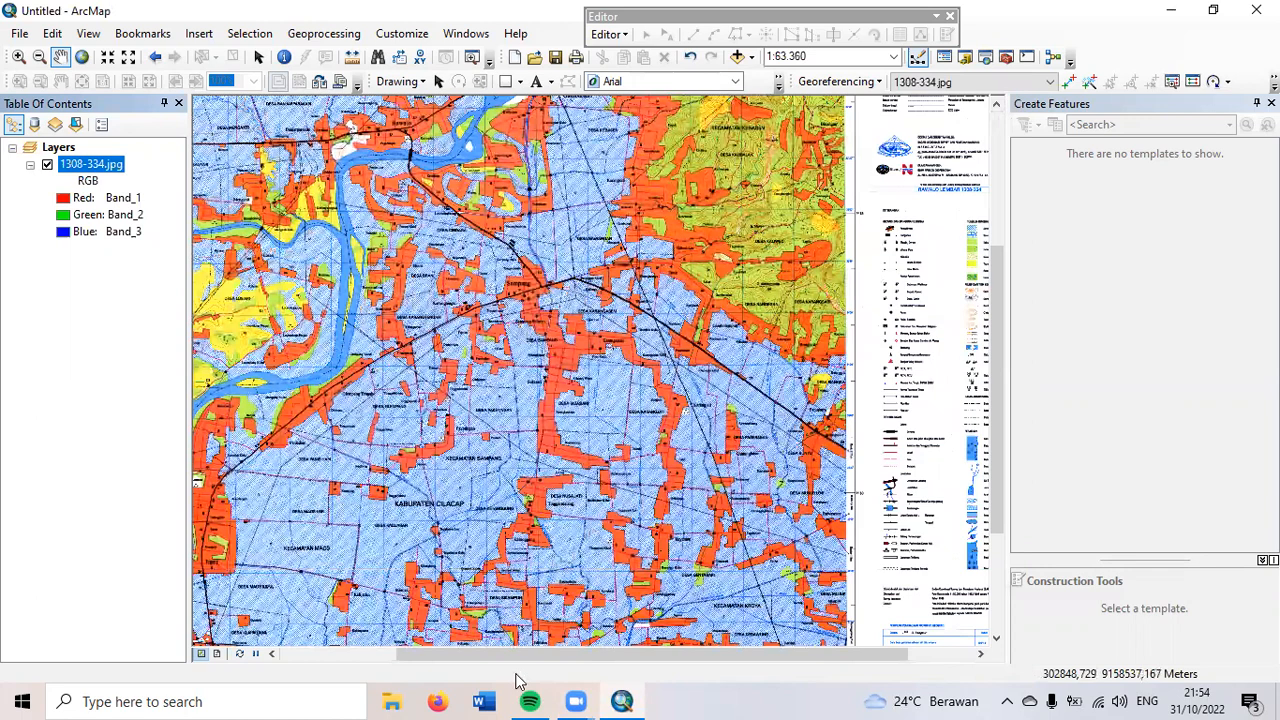
{"action": "left_click_drag", "start_coordinate": [515, 655], "coordinate": [453, 656]}
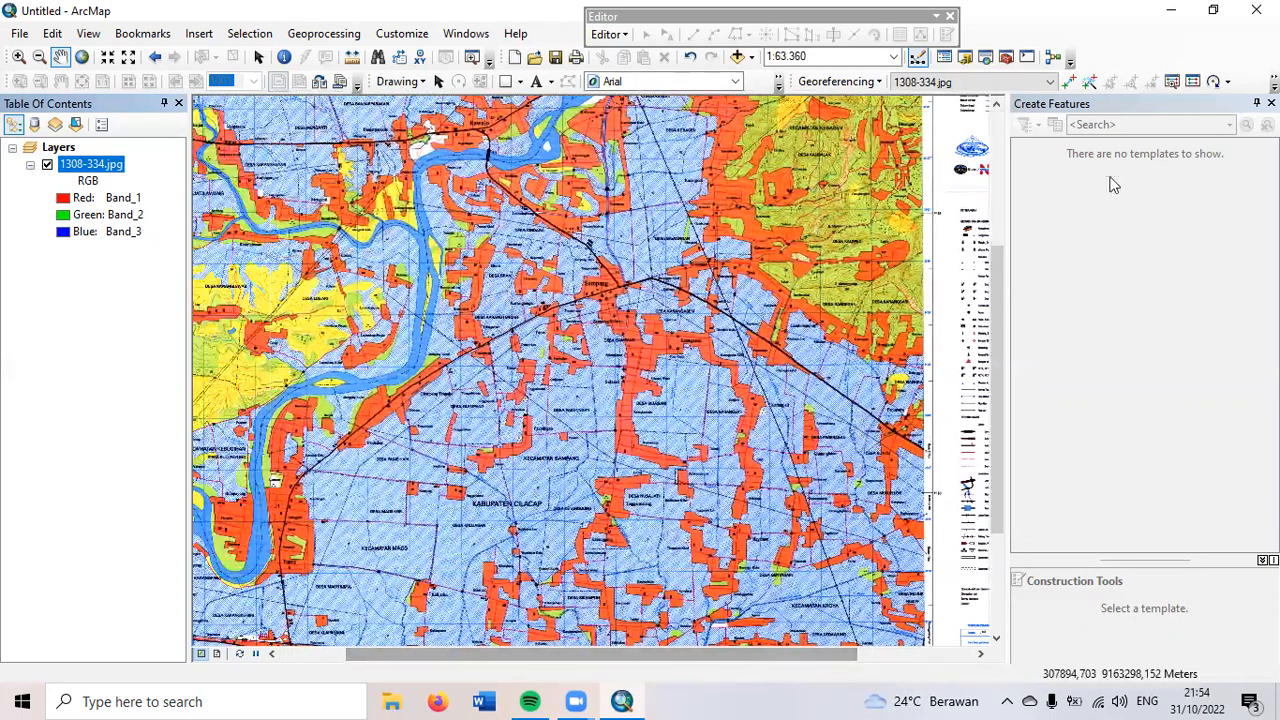
{"action": "left_click_drag", "start_coordinate": [1004, 255], "coordinate": [1001, 310]}
{"action": "scroll", "coordinate": [638, 315], "scroll_direction": "down", "scroll_amount": 1}
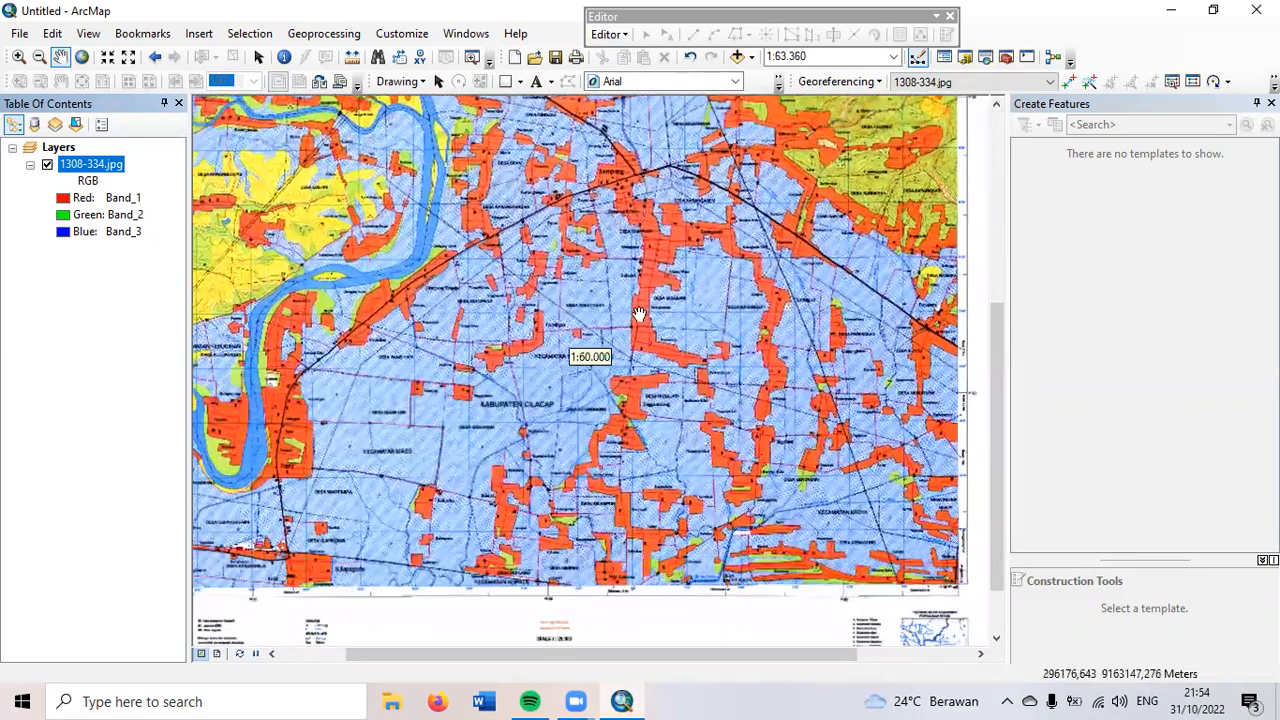
{"action": "scroll", "coordinate": [638, 315], "scroll_direction": "down", "scroll_amount": 5}
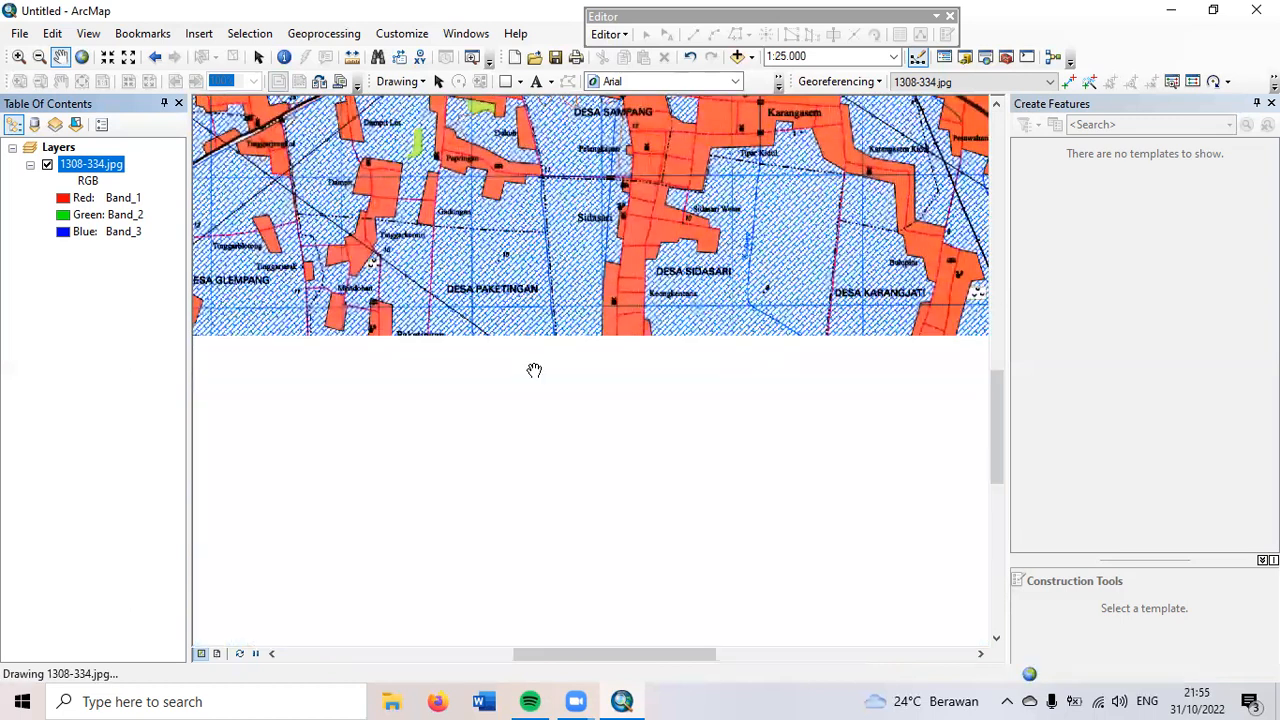
{"action": "scroll", "coordinate": [534, 368], "scroll_direction": "up", "scroll_amount": 4}
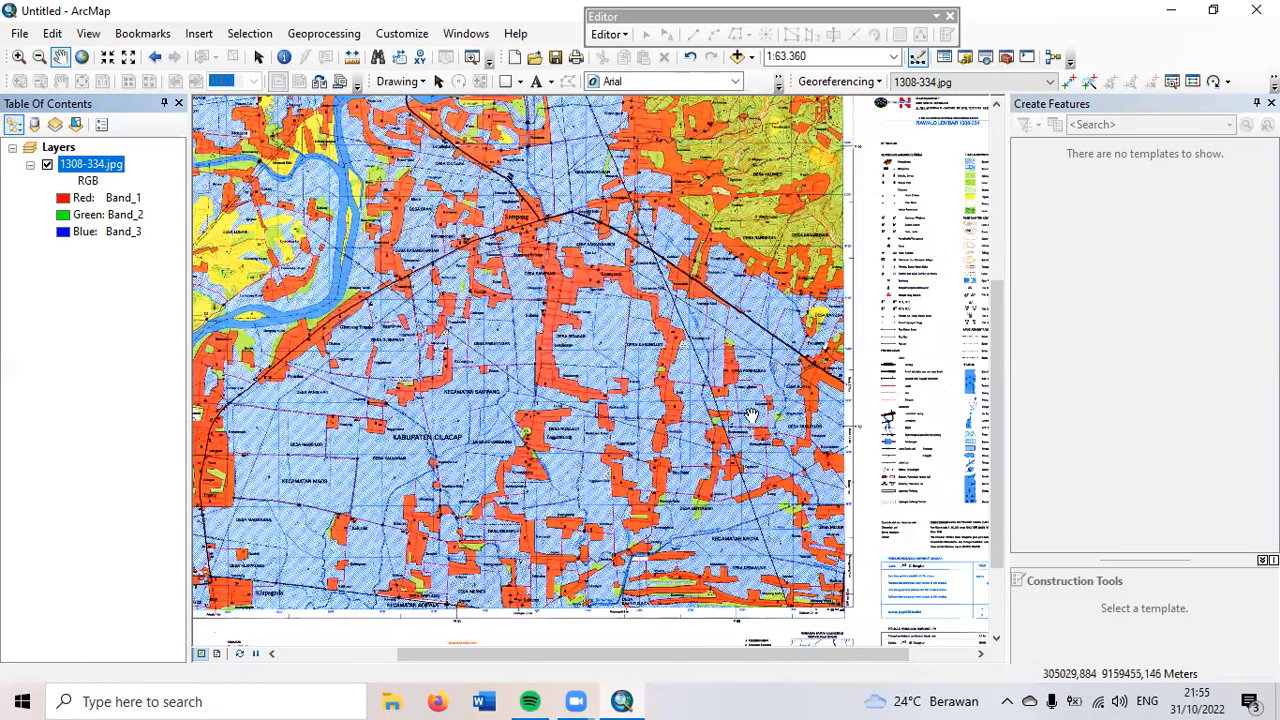
{"action": "scroll", "coordinate": [773, 395], "scroll_direction": "up", "scroll_amount": 1}
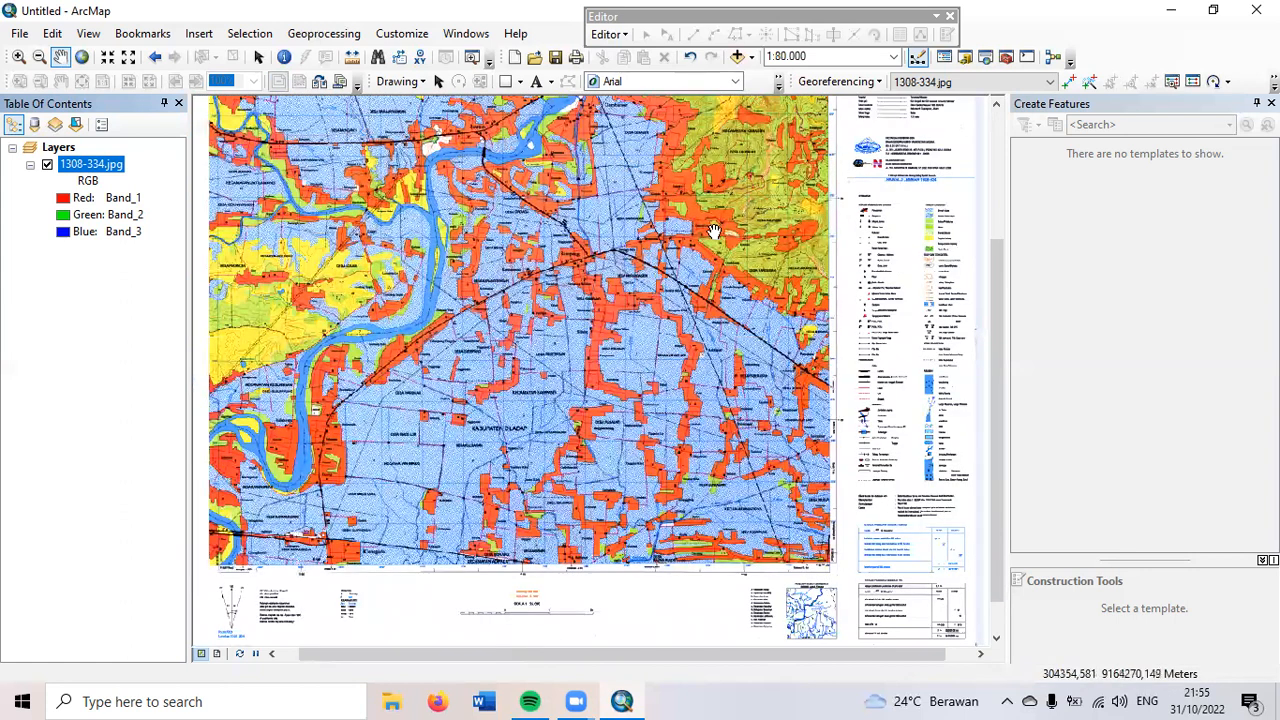
{"action": "scroll", "coordinate": [700, 405], "scroll_direction": "up", "scroll_amount": 1}
{"action": "scroll", "coordinate": [704, 402], "scroll_direction": "down", "scroll_amount": 1}
{"action": "left_click_drag", "start_coordinate": [579, 653], "coordinate": [621, 654]}
{"action": "scroll", "coordinate": [543, 294], "scroll_direction": "down", "scroll_amount": 1}
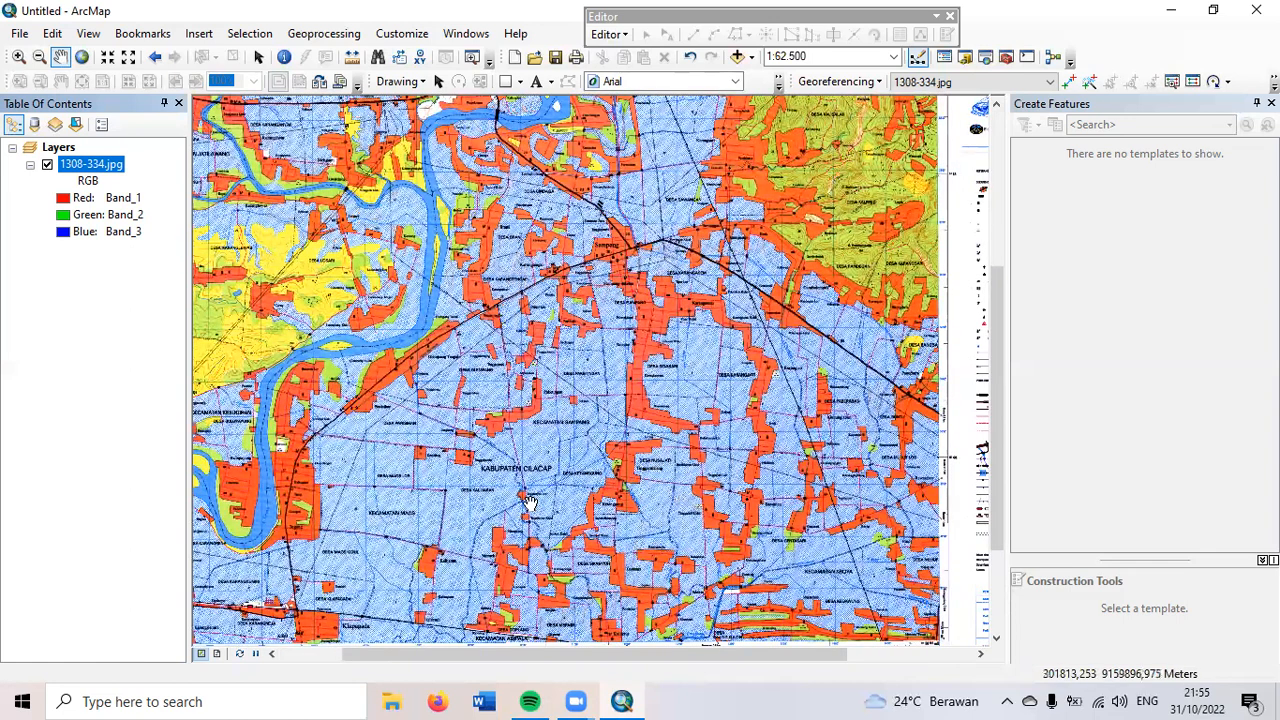
{"action": "scroll", "coordinate": [523, 507], "scroll_direction": "up", "scroll_amount": 1}
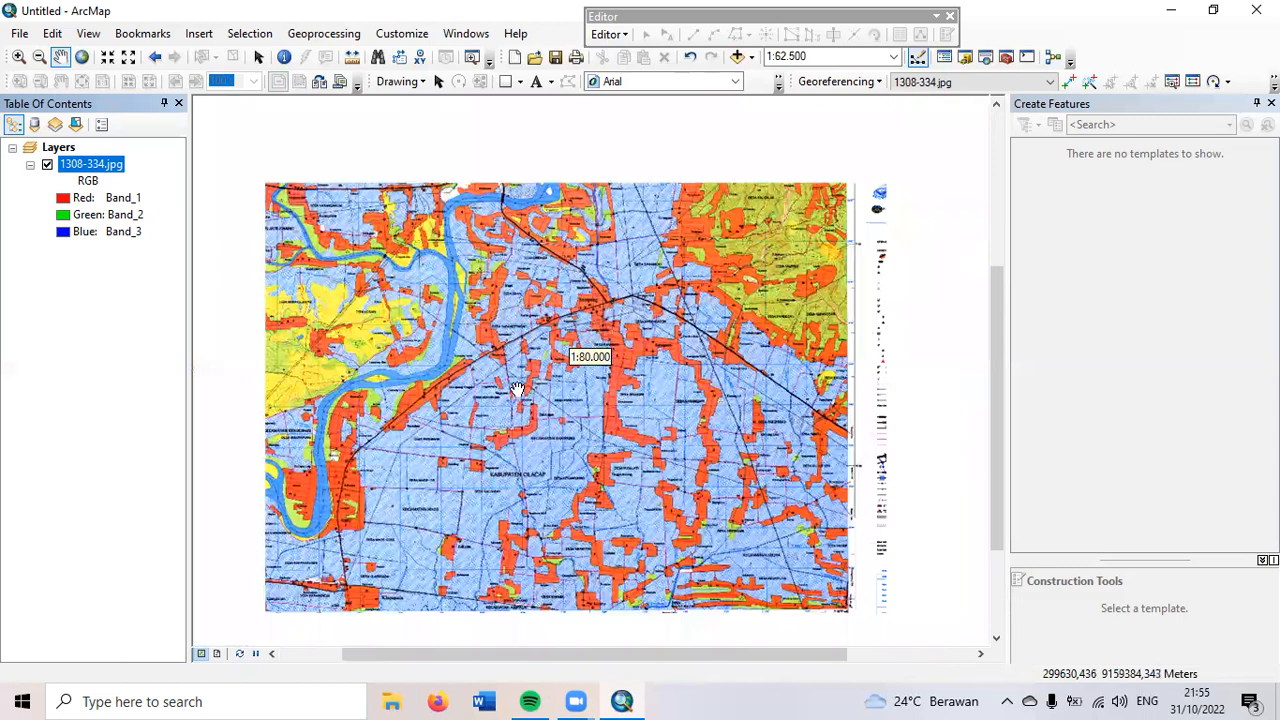
{"action": "left_click", "coordinate": [591, 656]}
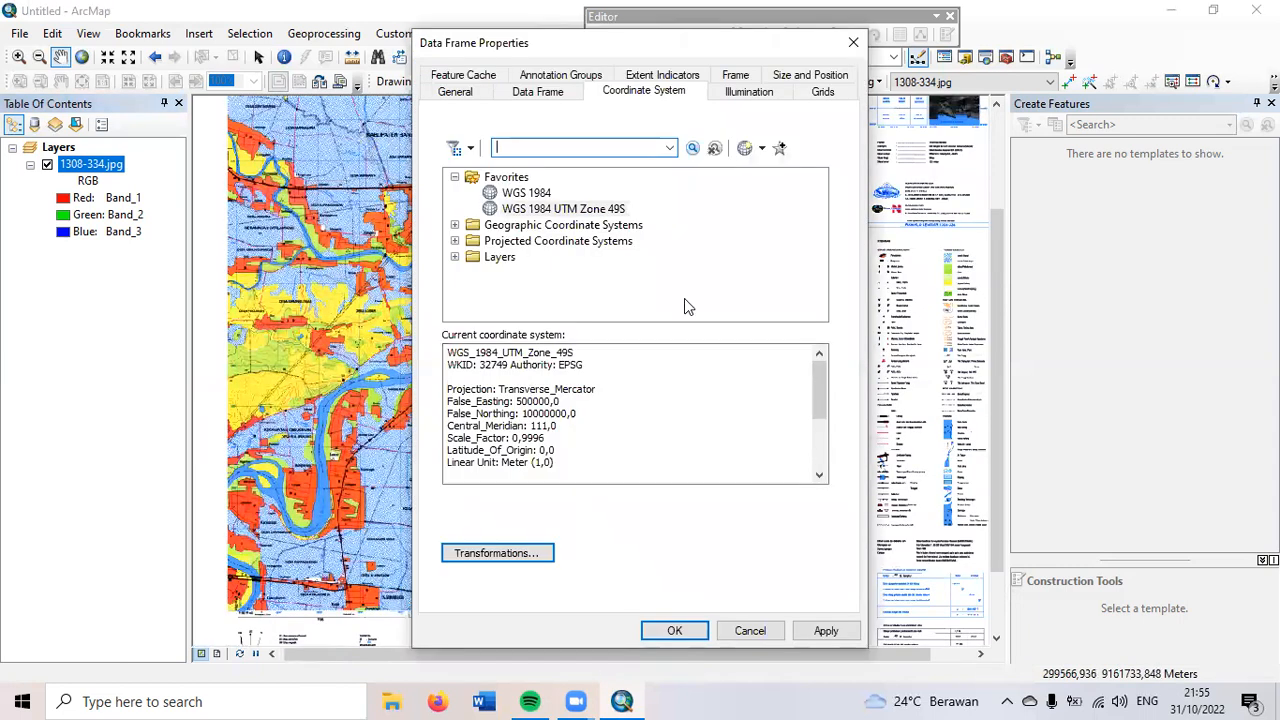
Step: In the data frame's coordinate system list, expand Projected Coordinate Systems and its UTM group
{"action": "left_click", "coordinate": [534, 243]}
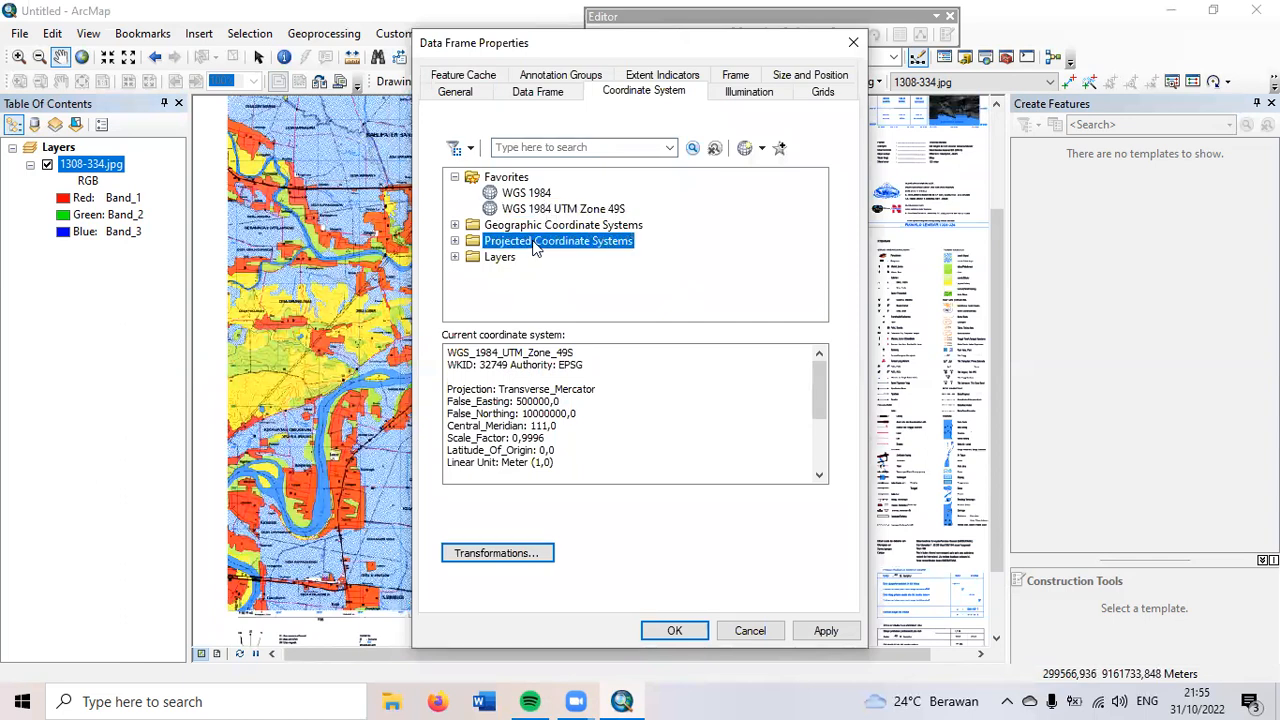
{"action": "double_click", "coordinate": [534, 243]}
{"action": "scroll", "coordinate": [699, 282], "scroll_direction": "up", "scroll_amount": 1}
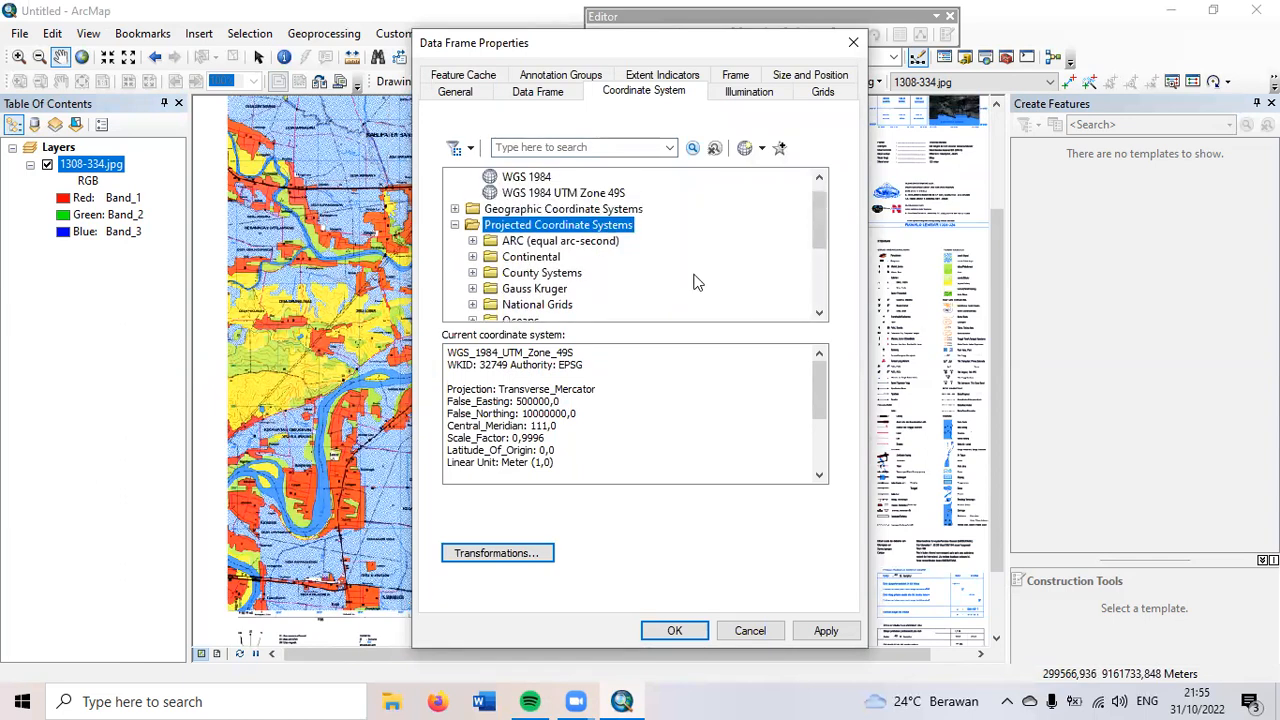
{"action": "scroll", "coordinate": [641, 218], "scroll_direction": "down", "scroll_amount": 3}
{"action": "scroll", "coordinate": [641, 218], "scroll_direction": "up", "scroll_amount": 2}
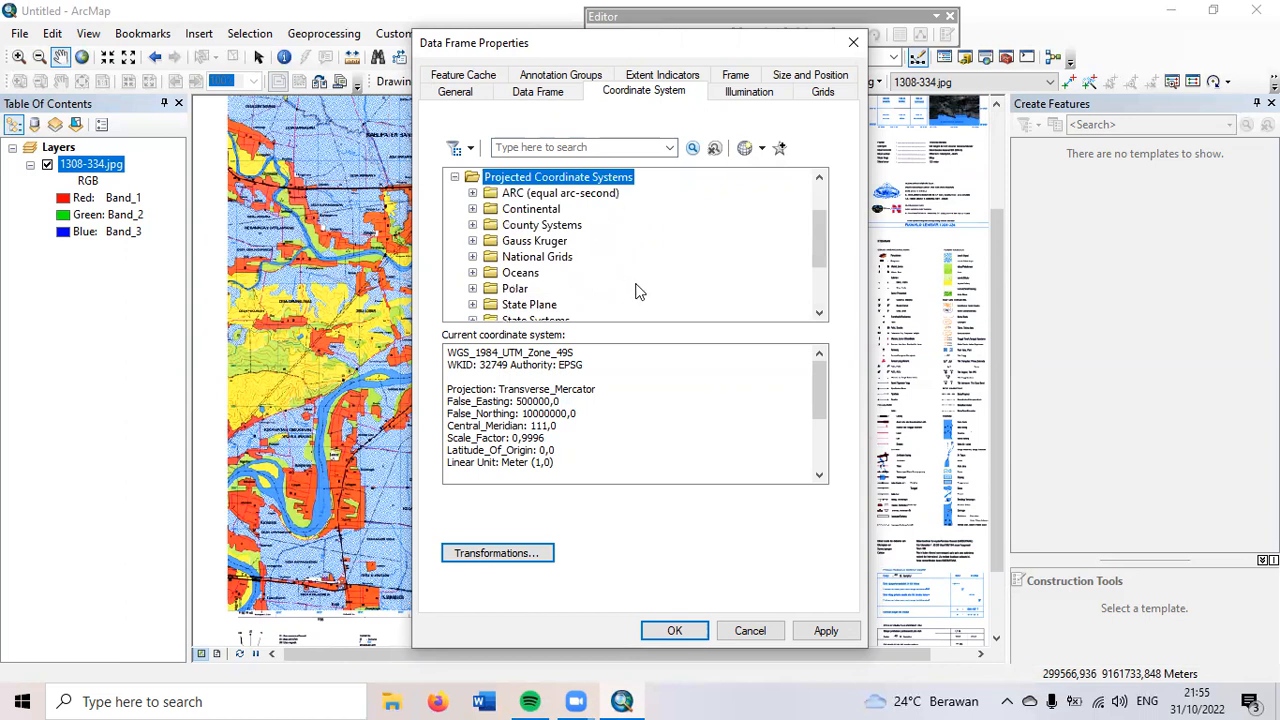
{"action": "scroll", "coordinate": [640, 291], "scroll_direction": "up", "scroll_amount": 1}
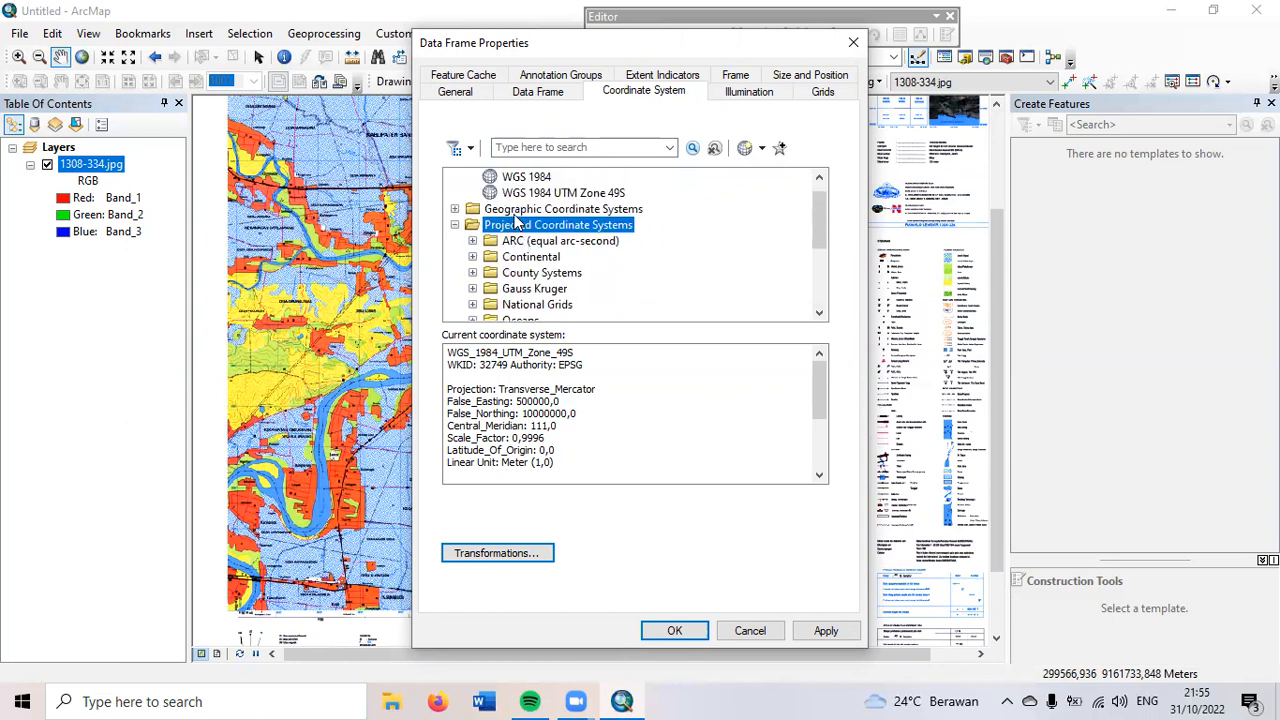
{"action": "scroll", "coordinate": [630, 245], "scroll_direction": "down", "scroll_amount": 2}
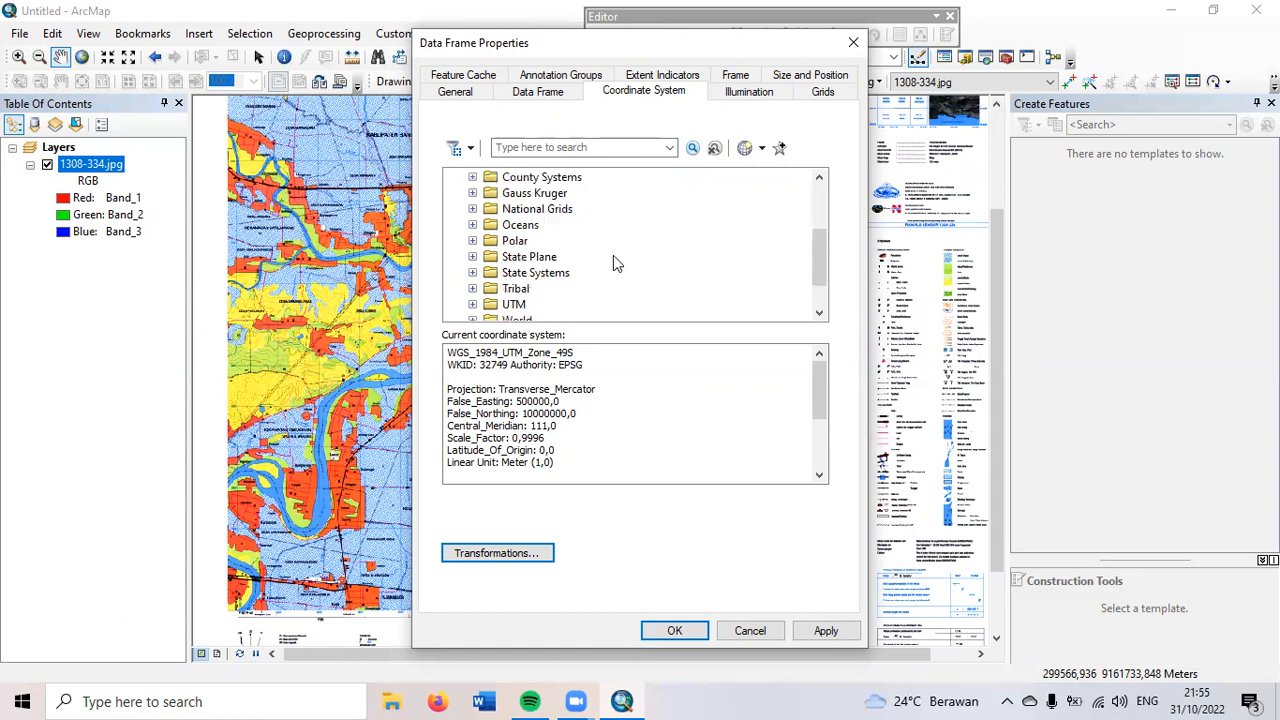
{"action": "scroll", "coordinate": [570, 282], "scroll_direction": "down", "scroll_amount": 1}
{"action": "double_click", "coordinate": [505, 258]}
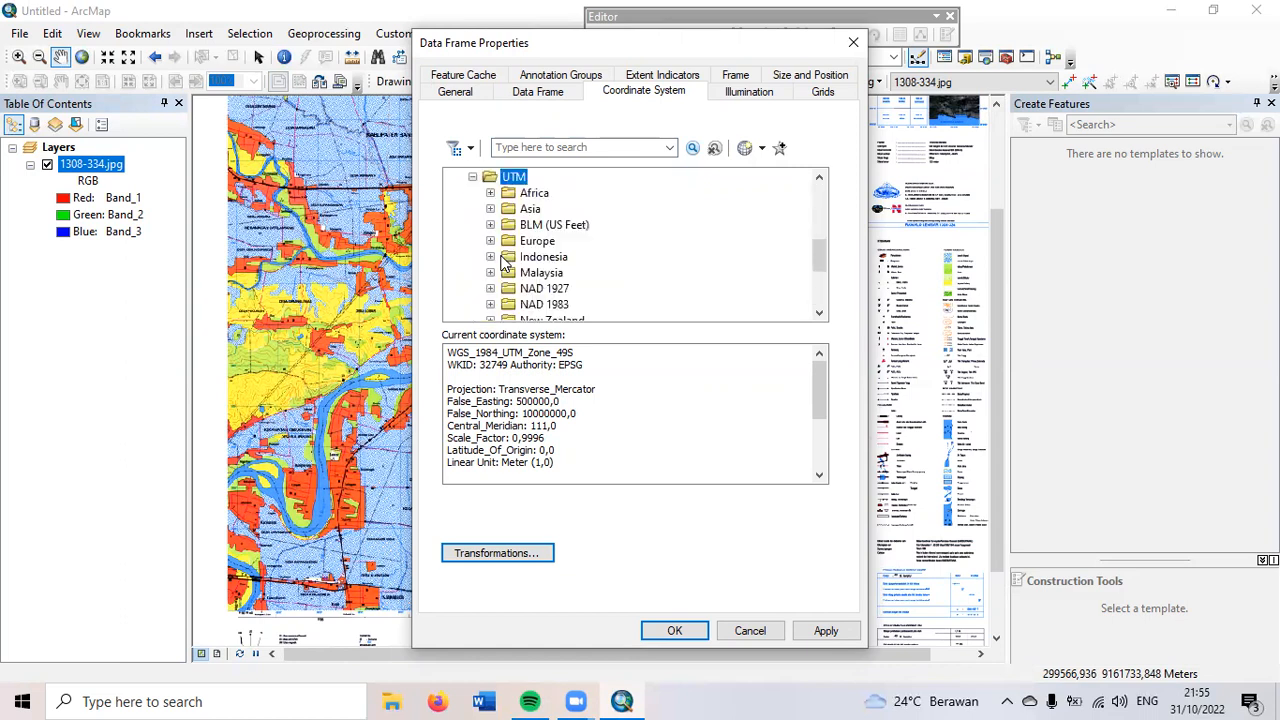
Step: Within the UTM group, expand WGS 1984 and browse the Southern Hemisphere zones
{"action": "scroll", "coordinate": [630, 265], "scroll_direction": "down", "scroll_amount": 1}
{"action": "scroll", "coordinate": [630, 265], "scroll_direction": "up", "scroll_amount": 2}
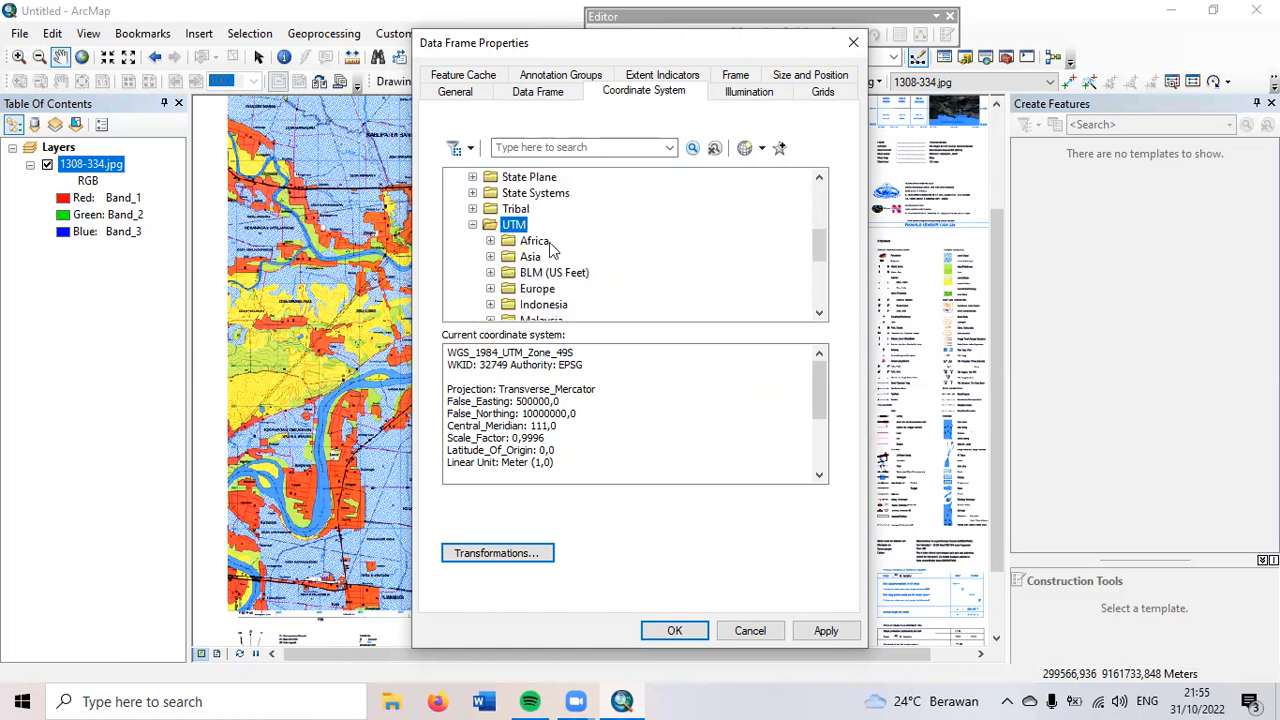
{"action": "scroll", "coordinate": [660, 263], "scroll_direction": "down", "scroll_amount": 3}
{"action": "double_click", "coordinate": [541, 306]}
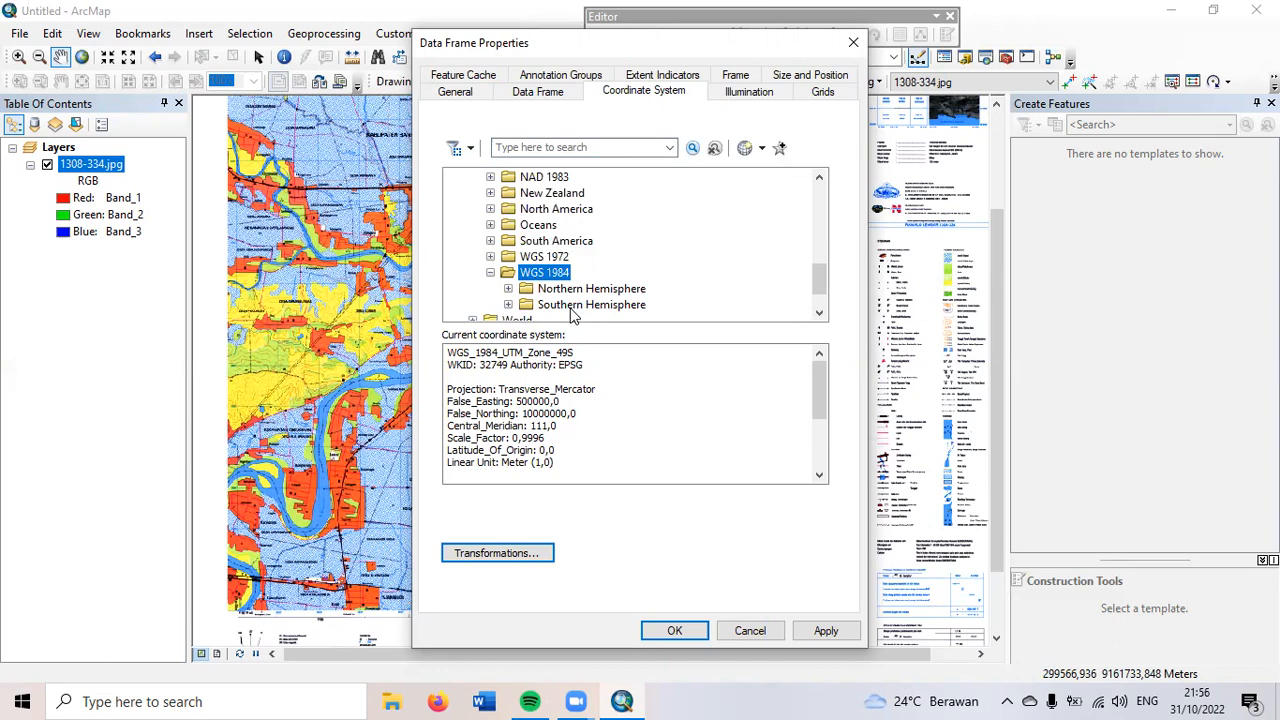
{"action": "double_click", "coordinate": [572, 306]}
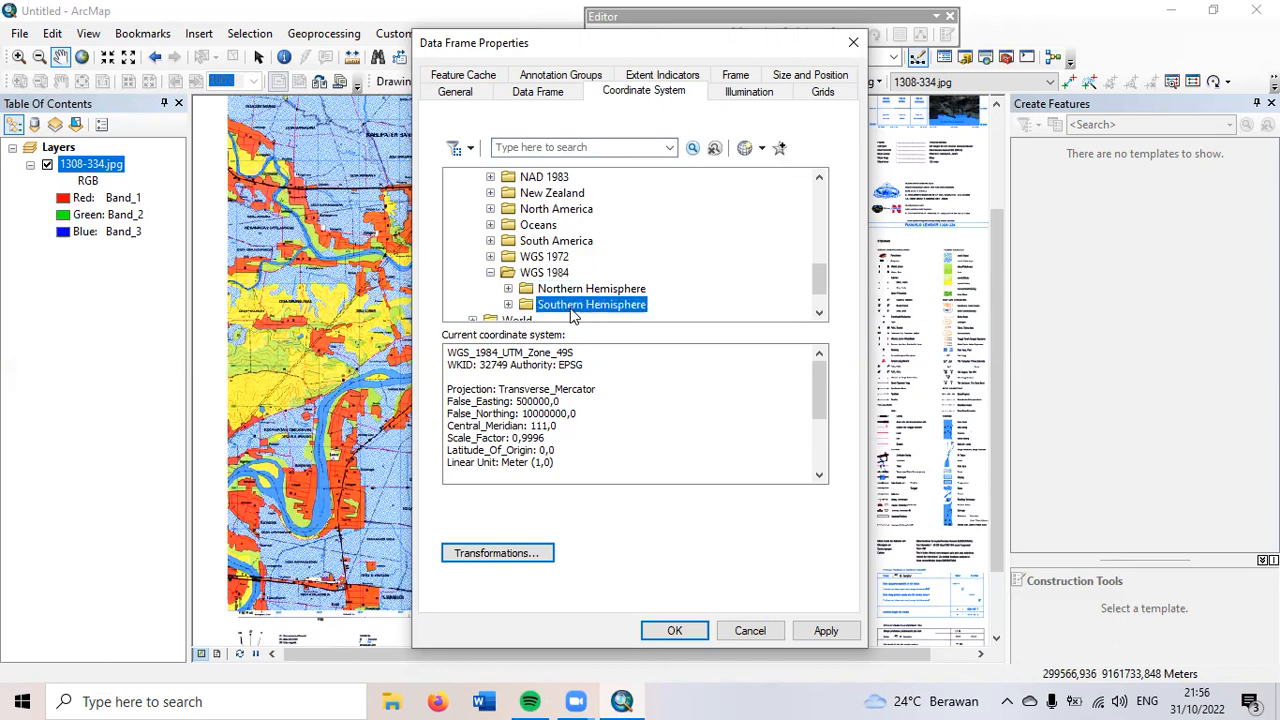
{"action": "scroll", "coordinate": [725, 270], "scroll_direction": "down", "scroll_amount": 1}
{"action": "scroll", "coordinate": [725, 270], "scroll_direction": "down", "scroll_amount": 8}
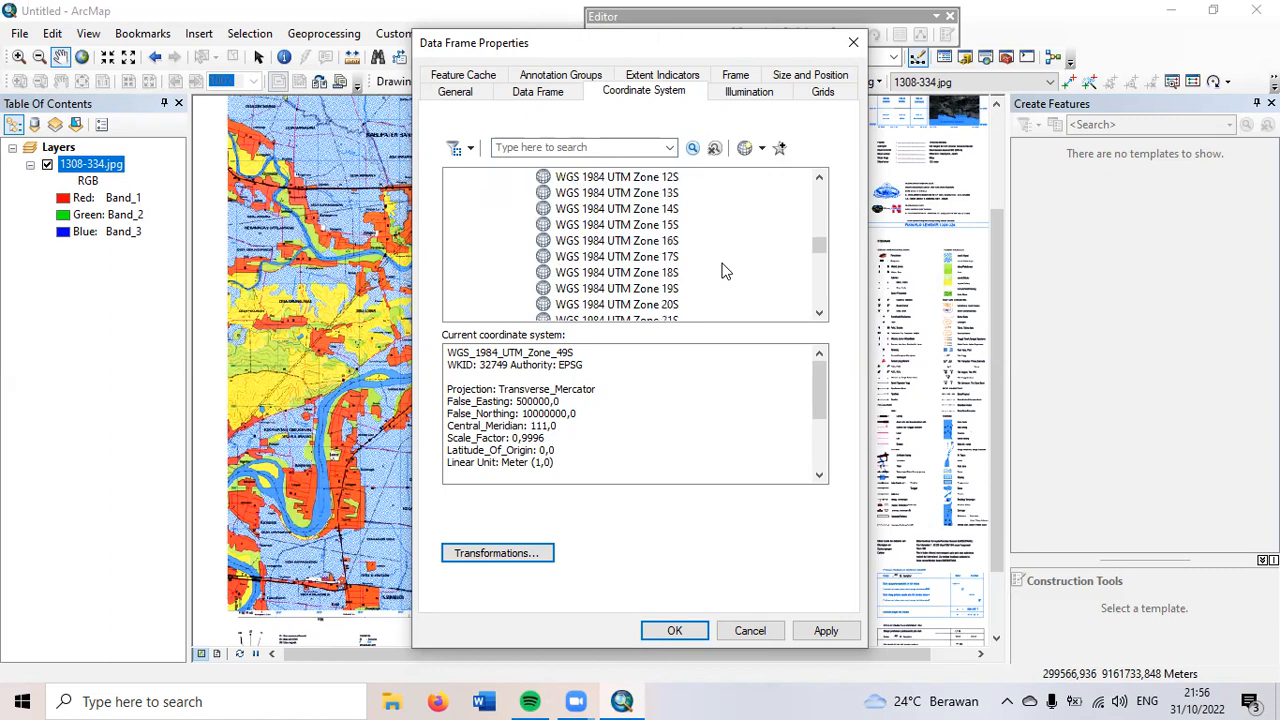
{"action": "scroll", "coordinate": [661, 309], "scroll_direction": "down", "scroll_amount": 1}
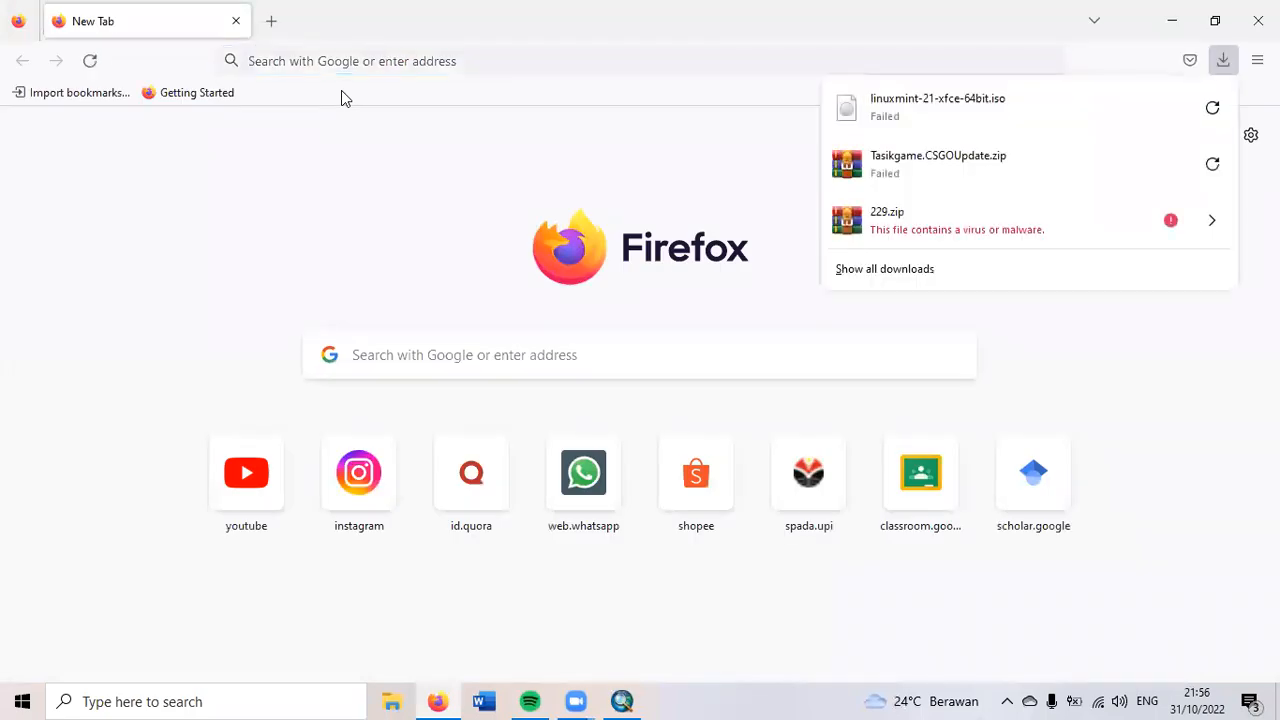
Step: In Firefox, search Google for "zona utm" and enlarge the Zone UTM Indonesia map from the image results
{"action": "left_click", "coordinate": [341, 72]}
{"action": "type", "text": "z"}
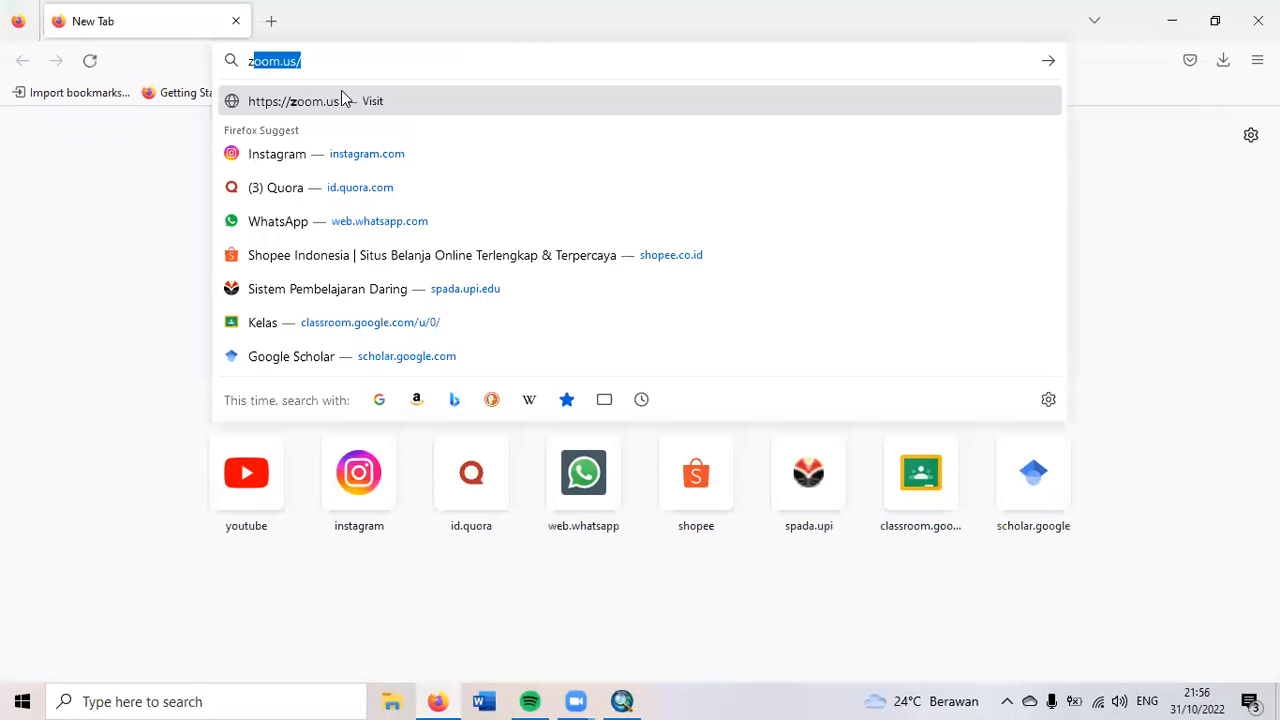
{"action": "type", "text": "ona utm"}
{"action": "key", "text": "Return"}
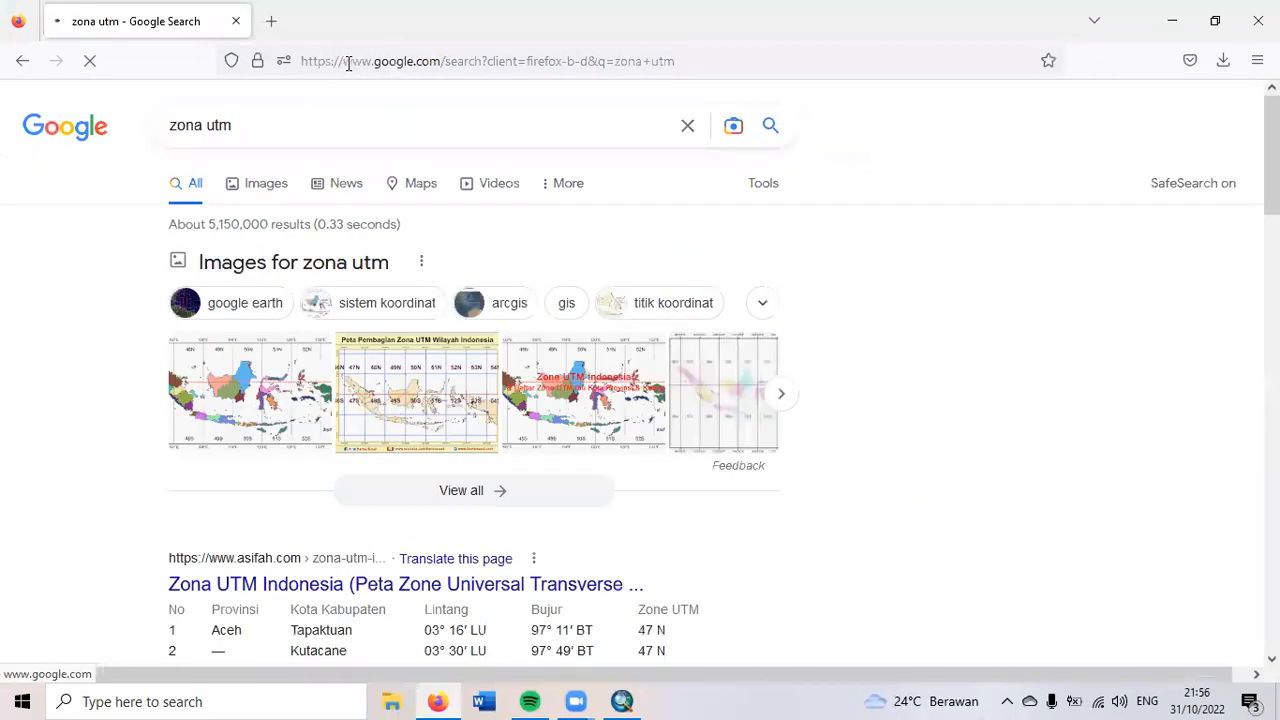
{"action": "left_click", "coordinate": [237, 190]}
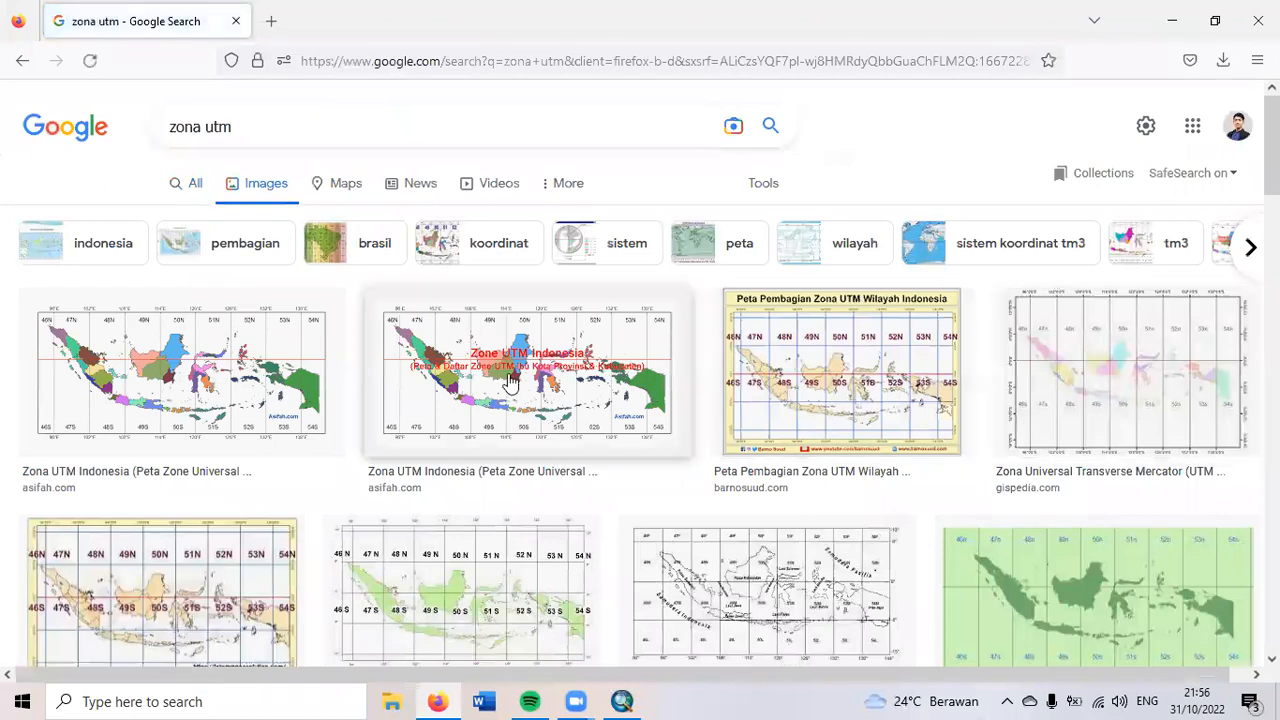
{"action": "left_click", "coordinate": [510, 383]}
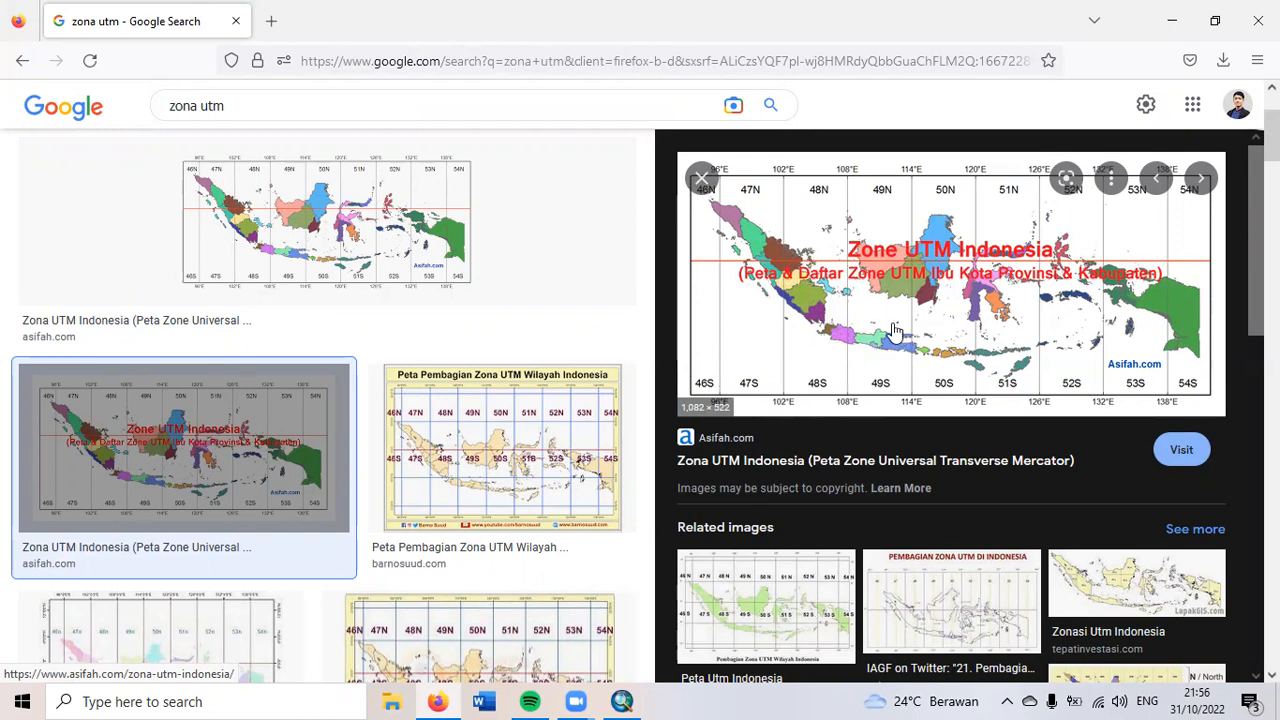
Step: Return to ArcMap and apply WGS 1984 UTM Zone 49S as the data frame's coordinate system
{"action": "left_click", "coordinate": [633, 694]}
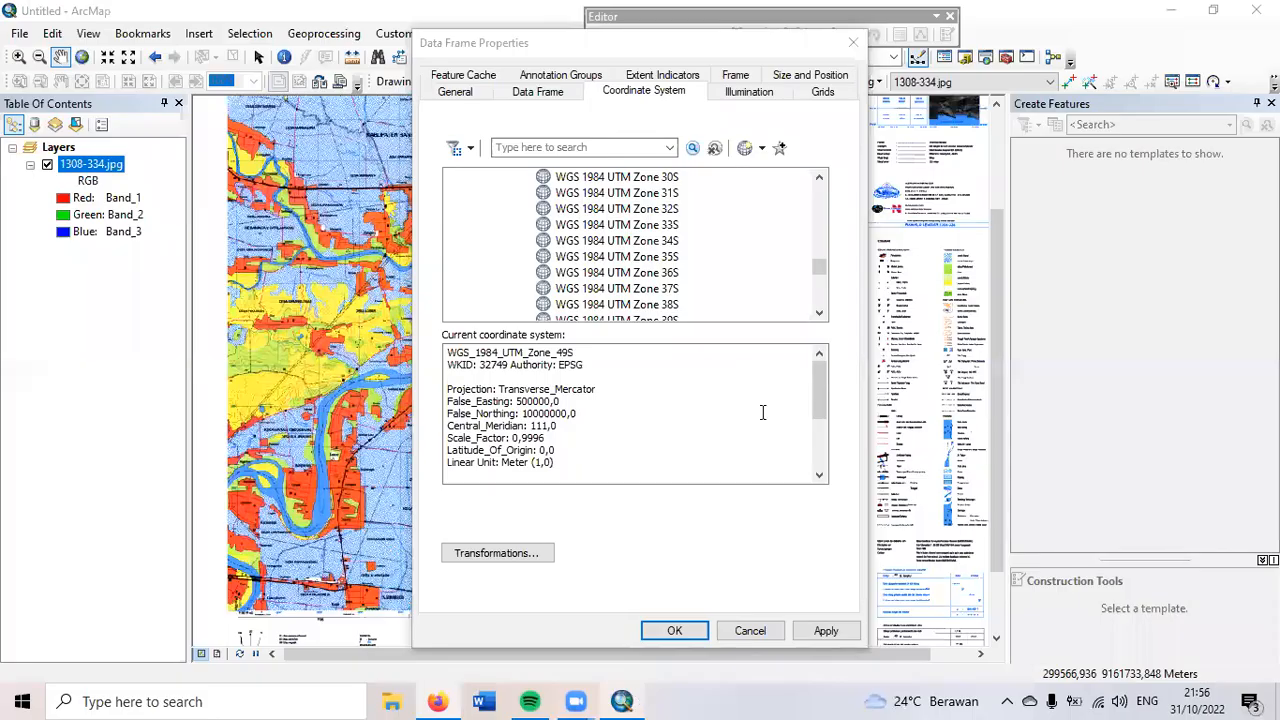
{"action": "left_click_drag", "start_coordinate": [770, 55], "coordinate": [682, 62]}
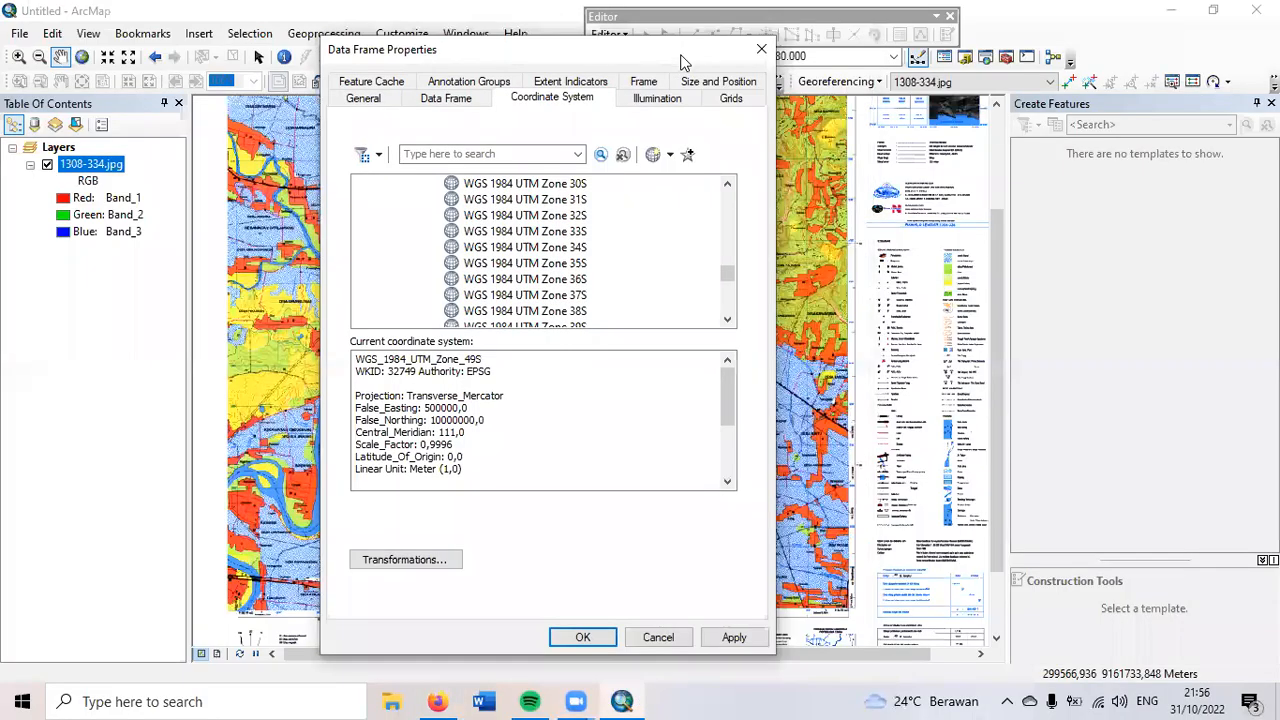
{"action": "scroll", "coordinate": [592, 298], "scroll_direction": "down", "scroll_amount": 4}
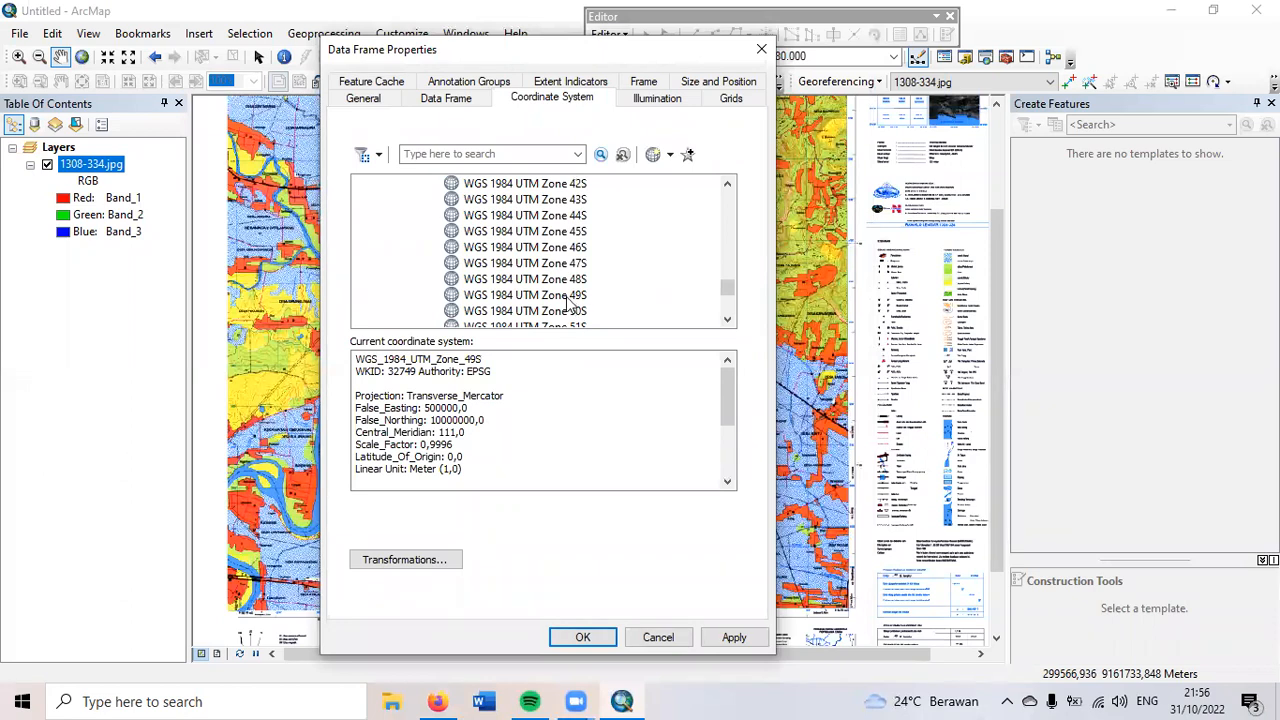
{"action": "left_click", "coordinate": [567, 300]}
{"action": "left_click", "coordinate": [734, 637]}
{"action": "left_click", "coordinate": [583, 638]}
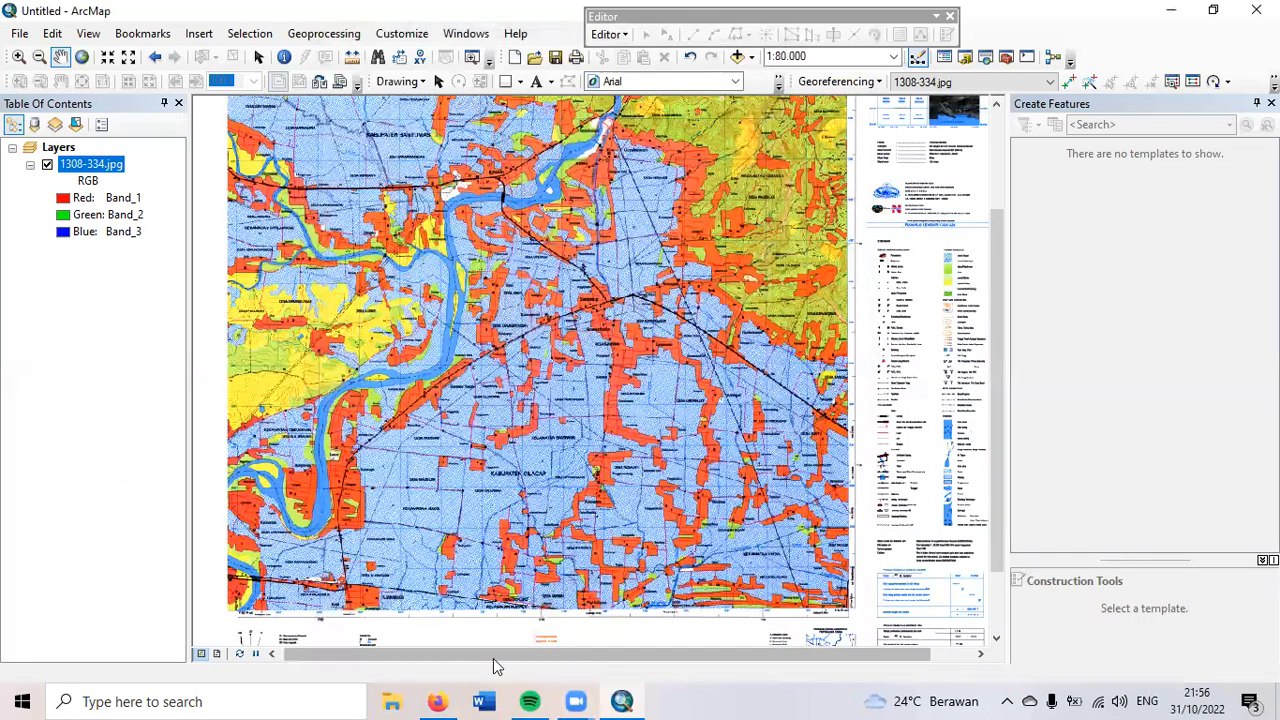
Step: Try to place a georeferencing control point at the grid intersection beside the 91 70 535 mU label in the map sheet's north-west corner
{"action": "scroll", "coordinate": [364, 257], "scroll_direction": "down", "scroll_amount": 1}
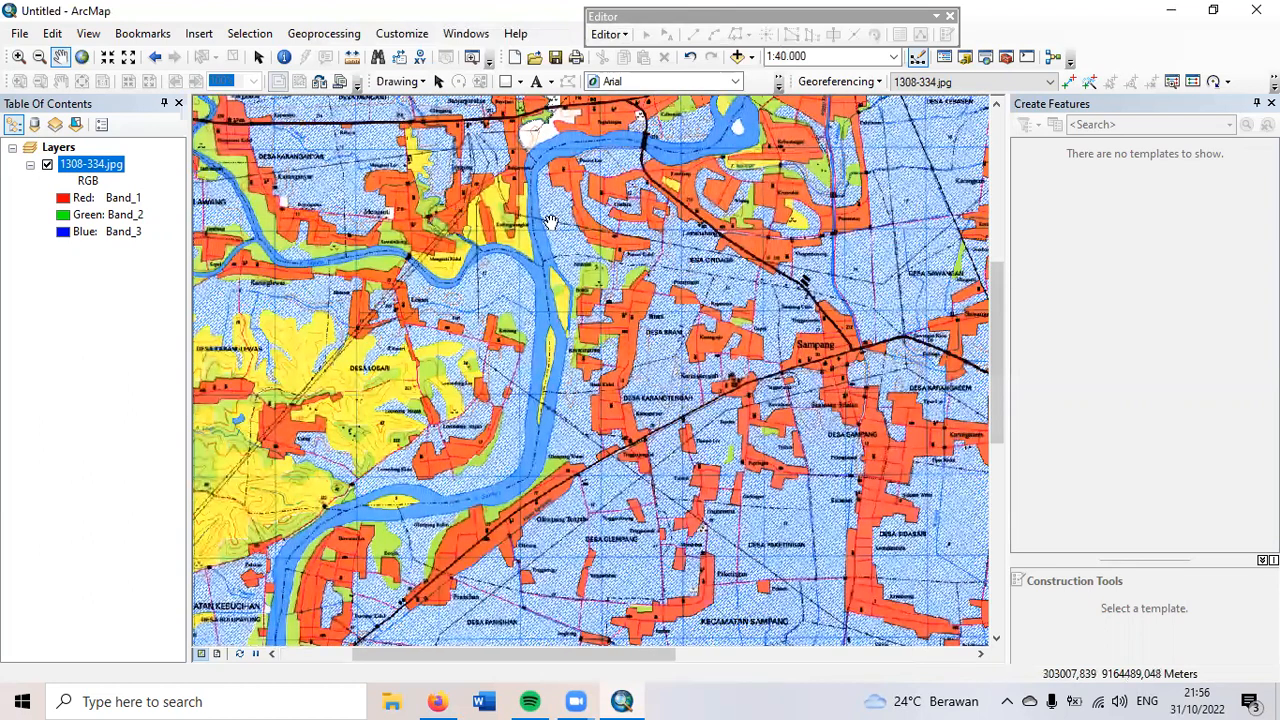
{"action": "scroll", "coordinate": [611, 302], "scroll_direction": "down", "scroll_amount": 2}
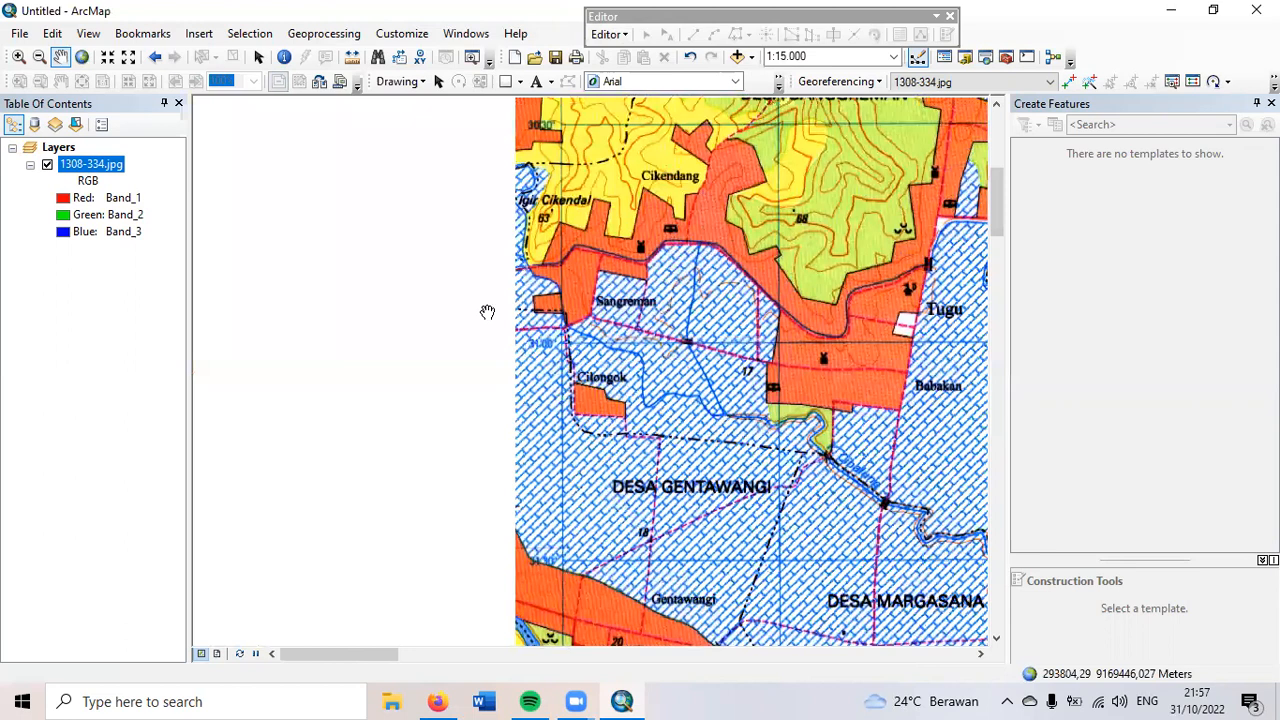
{"action": "left_click_drag", "start_coordinate": [450, 242], "coordinate": [486, 394]}
{"action": "scroll", "coordinate": [484, 333], "scroll_direction": "down", "scroll_amount": 2}
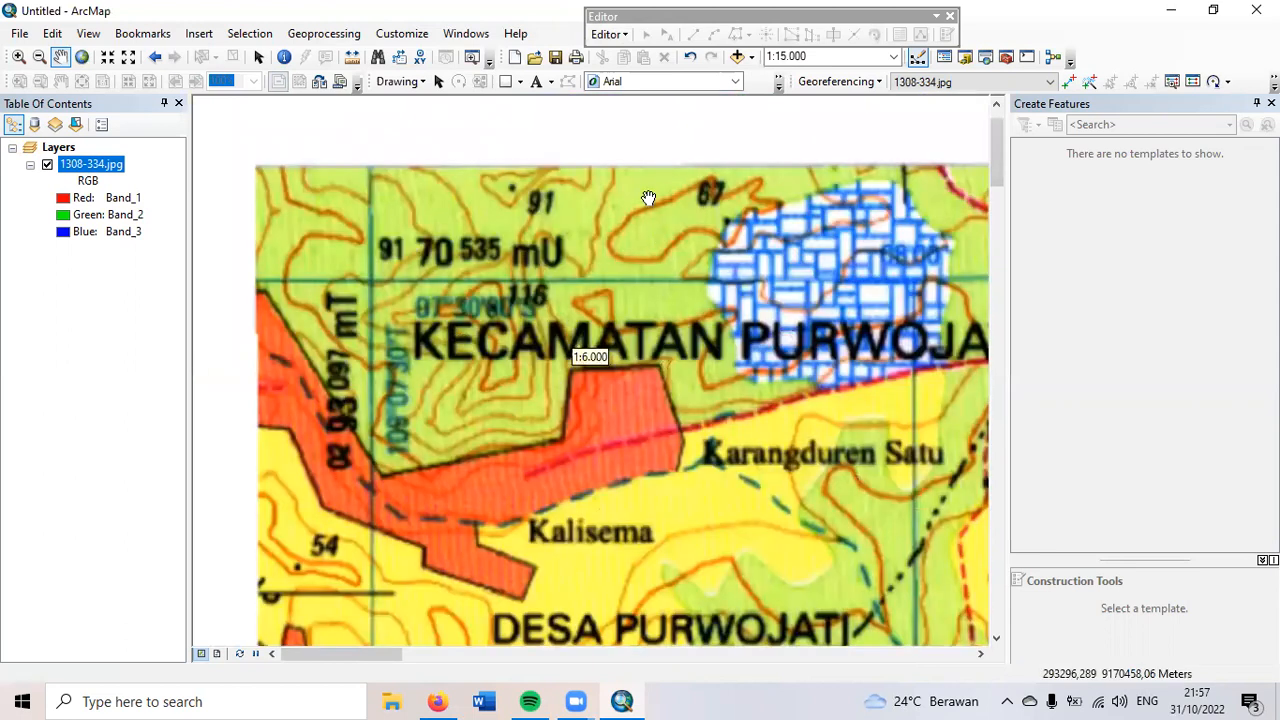
{"action": "left_click", "coordinate": [860, 82]}
{"action": "left_click", "coordinate": [838, 81]}
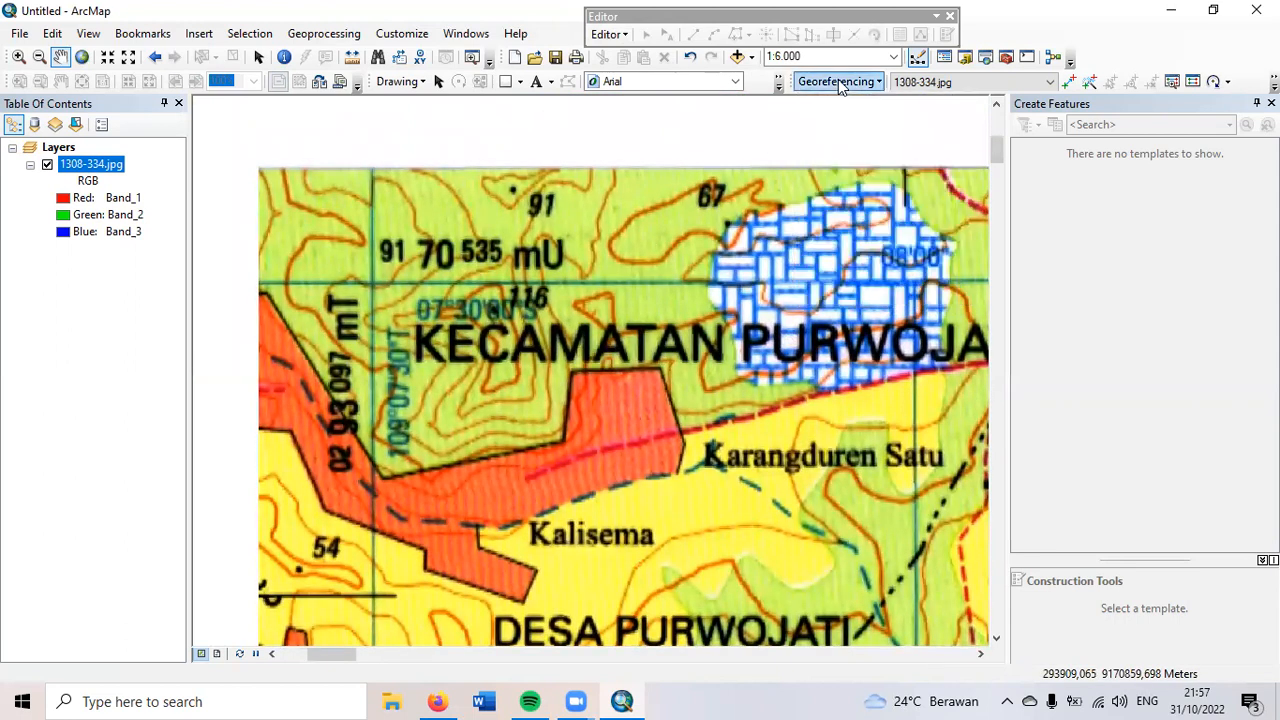
{"action": "left_click", "coordinate": [1065, 83]}
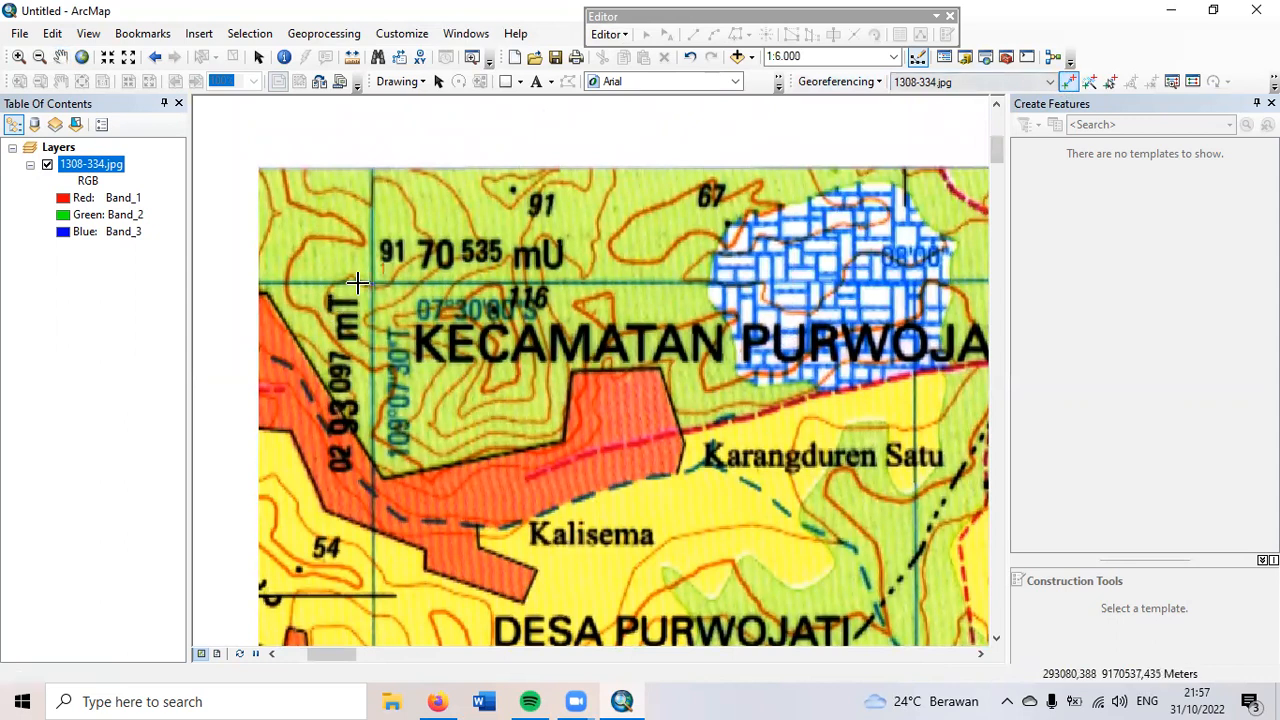
{"action": "scroll", "coordinate": [366, 278], "scroll_direction": "down", "scroll_amount": 2}
{"action": "left_click", "coordinate": [381, 288]}
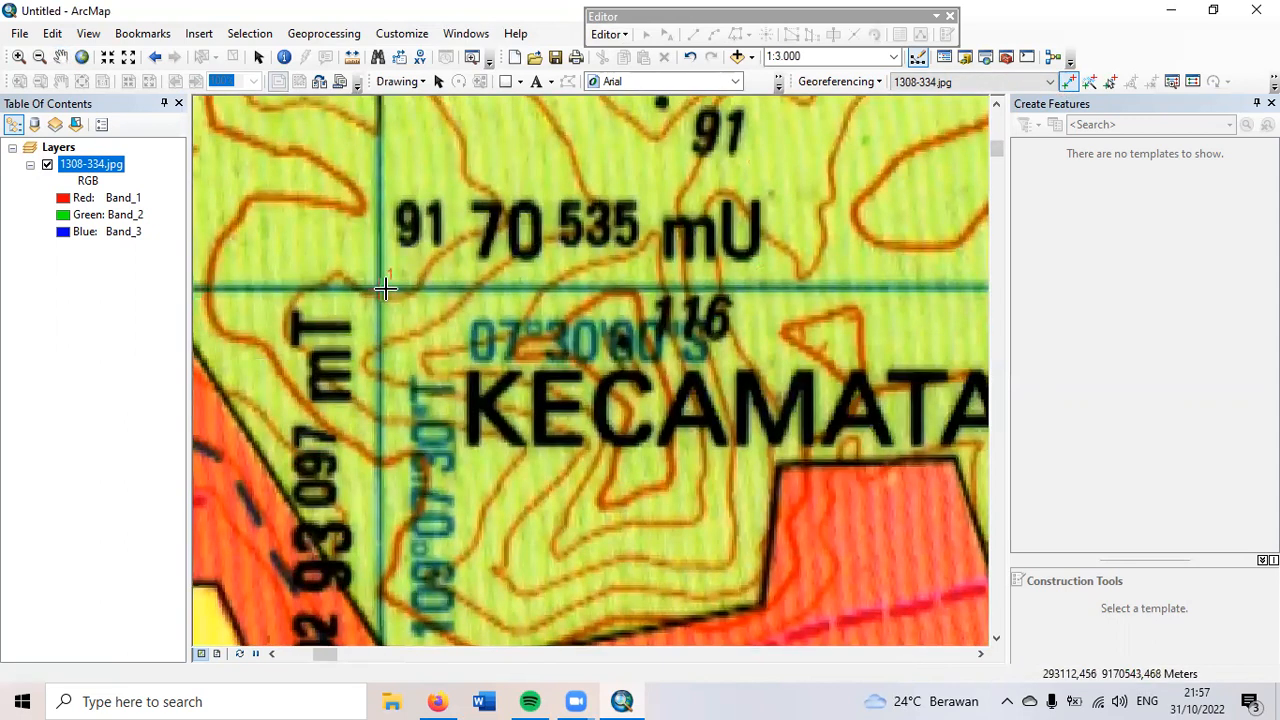
{"action": "scroll", "coordinate": [381, 288], "scroll_direction": "up", "scroll_amount": 2}
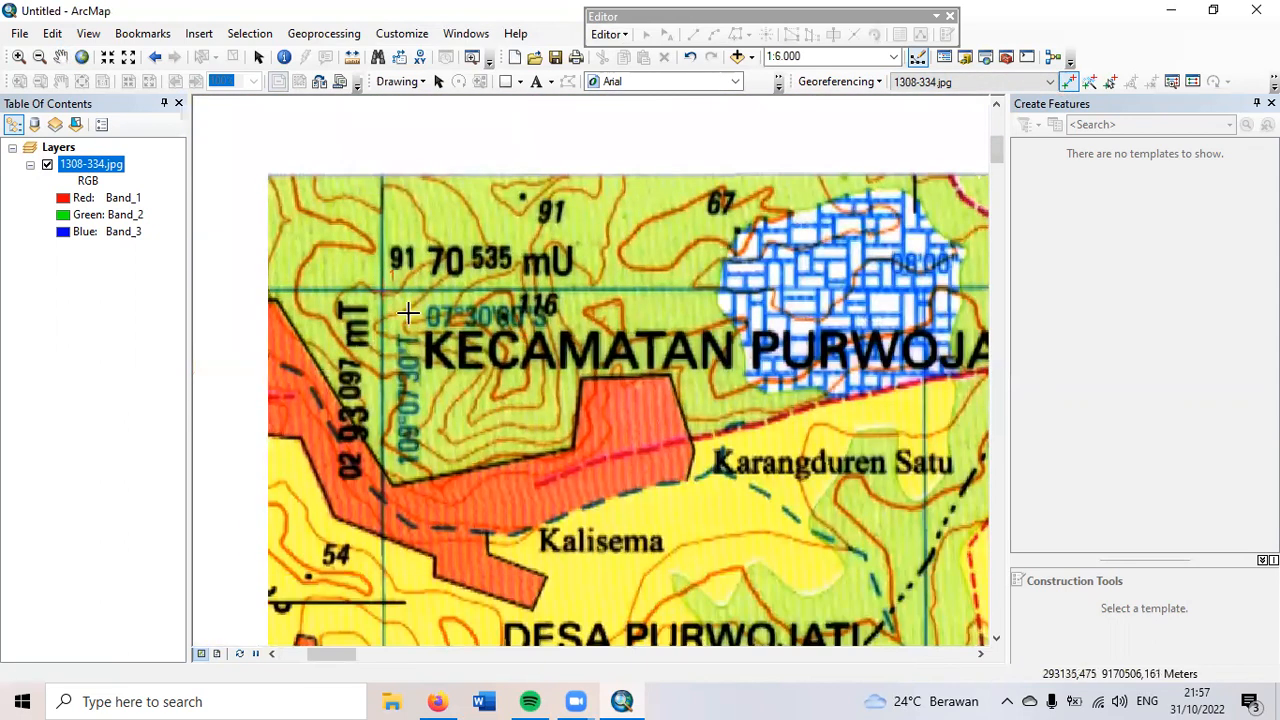
Step: View the georeferencing link table and examine the total RMS error of the control points
{"action": "left_click", "coordinate": [1193, 81]}
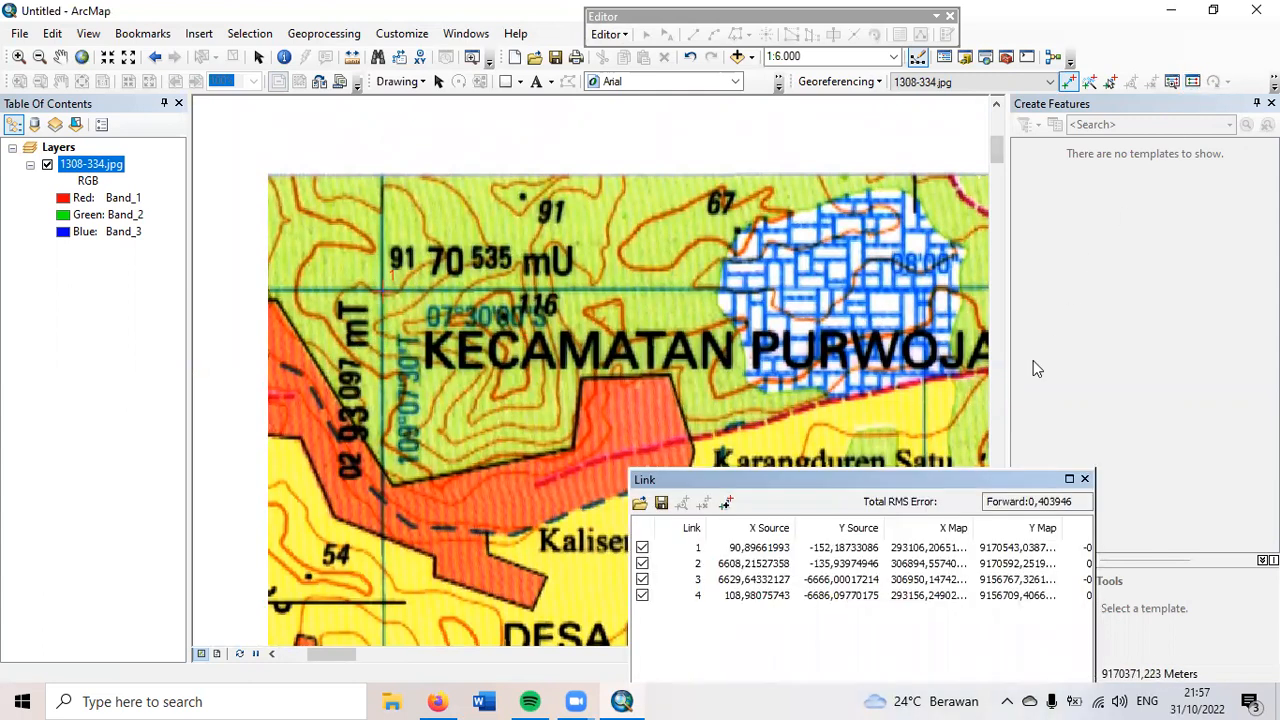
{"action": "left_click_drag", "start_coordinate": [920, 477], "coordinate": [565, 155]}
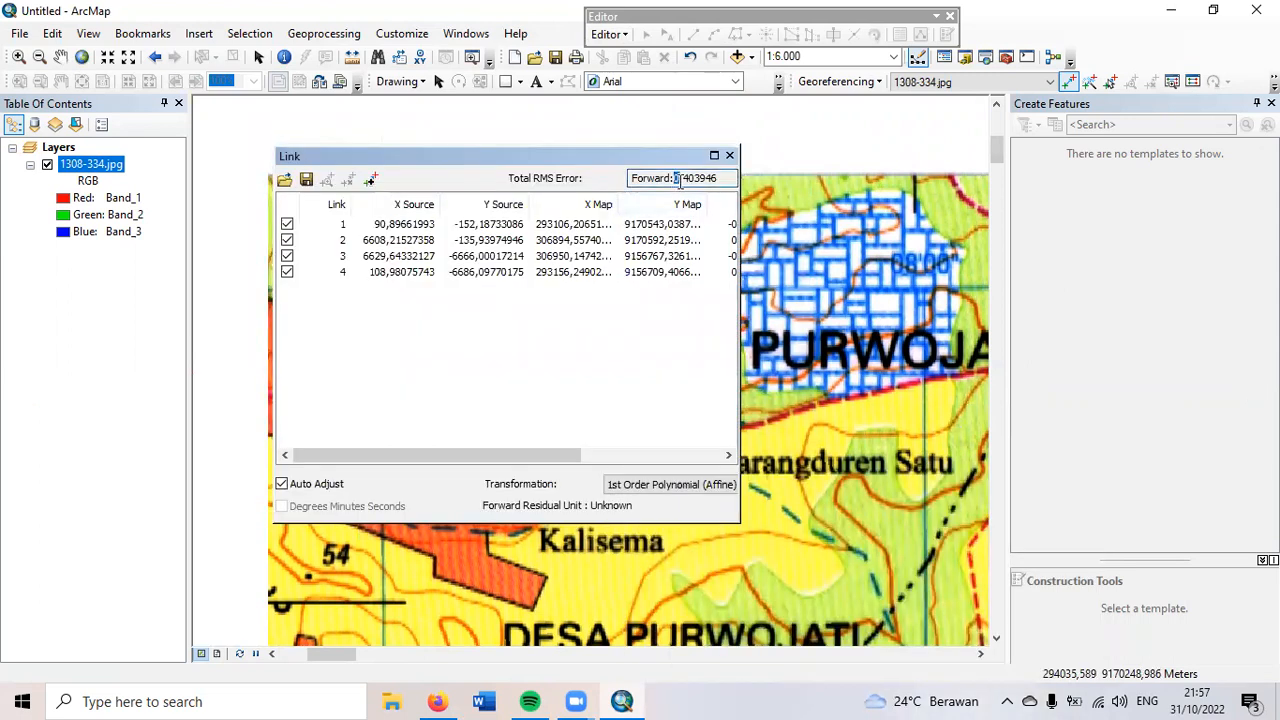
{"action": "left_click", "coordinate": [686, 178]}
{"action": "left_click_drag", "start_coordinate": [675, 158], "coordinate": [832, 354]}
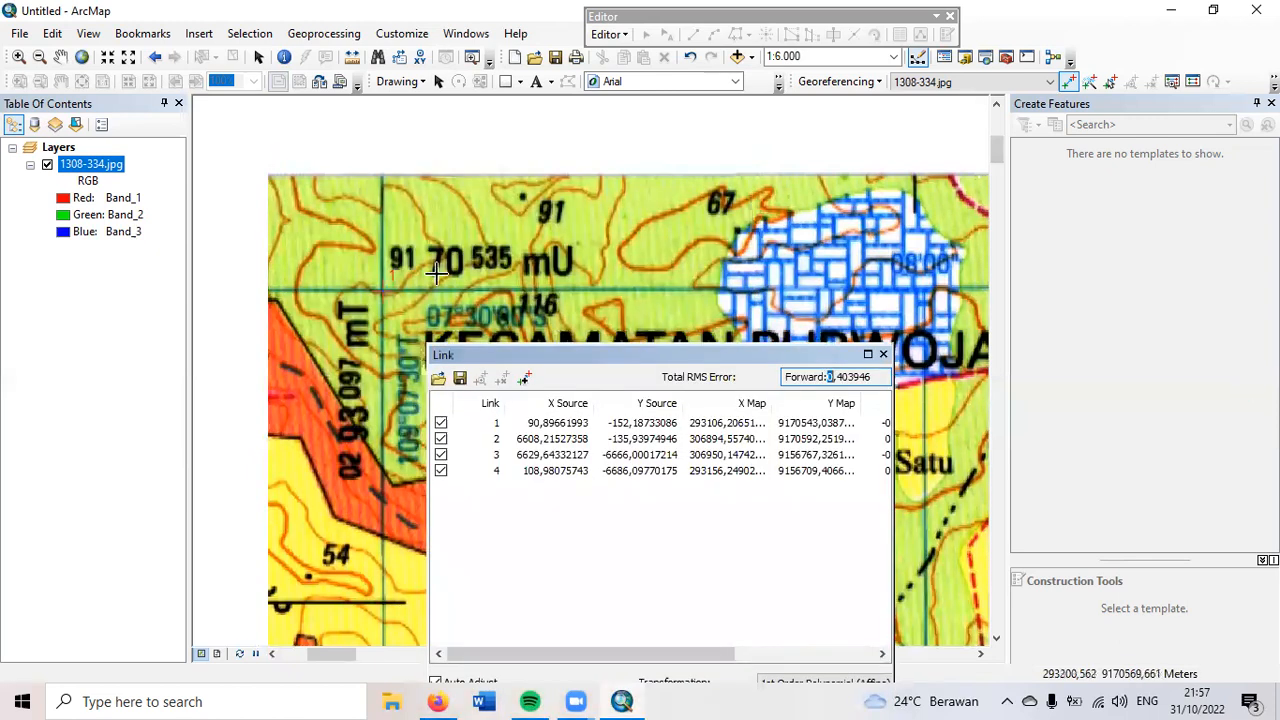
Step: Select link 1 at the north-west grid intersection, shift it slightly south-west, and check its effect on the total RMS error
{"action": "scroll", "coordinate": [436, 277], "scroll_direction": "down", "scroll_amount": 2}
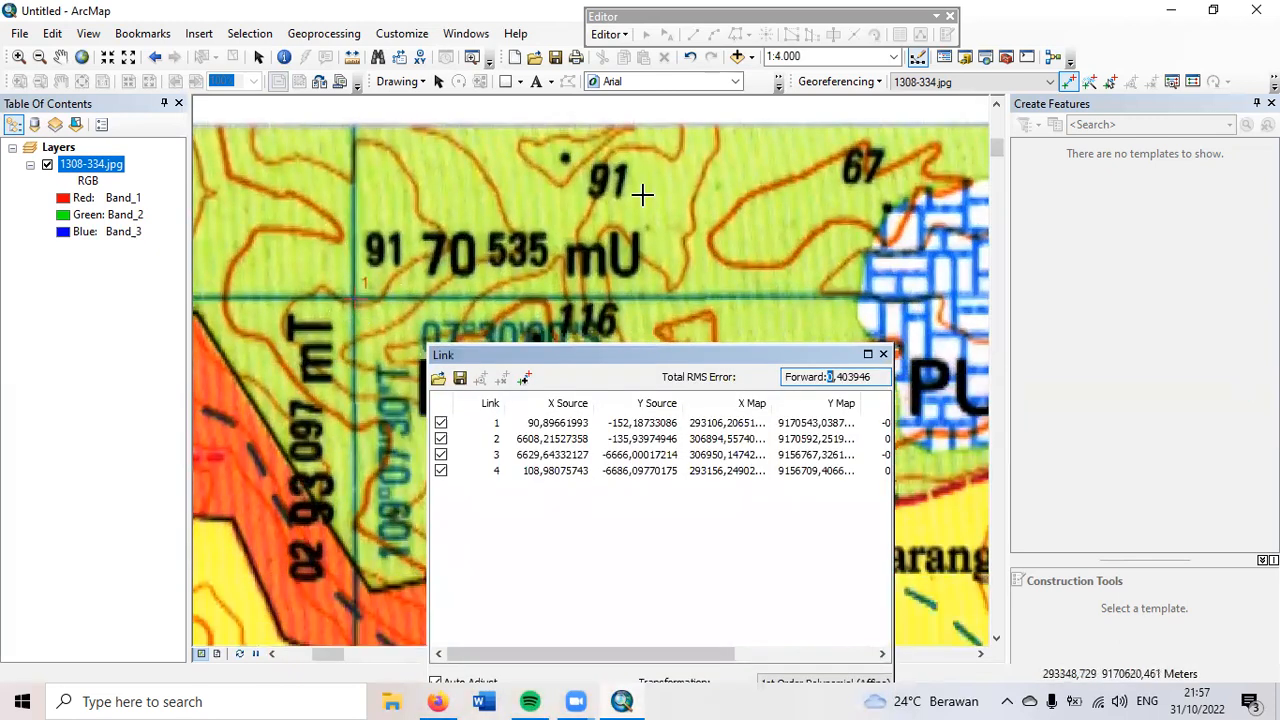
{"action": "left_click", "coordinate": [1109, 84]}
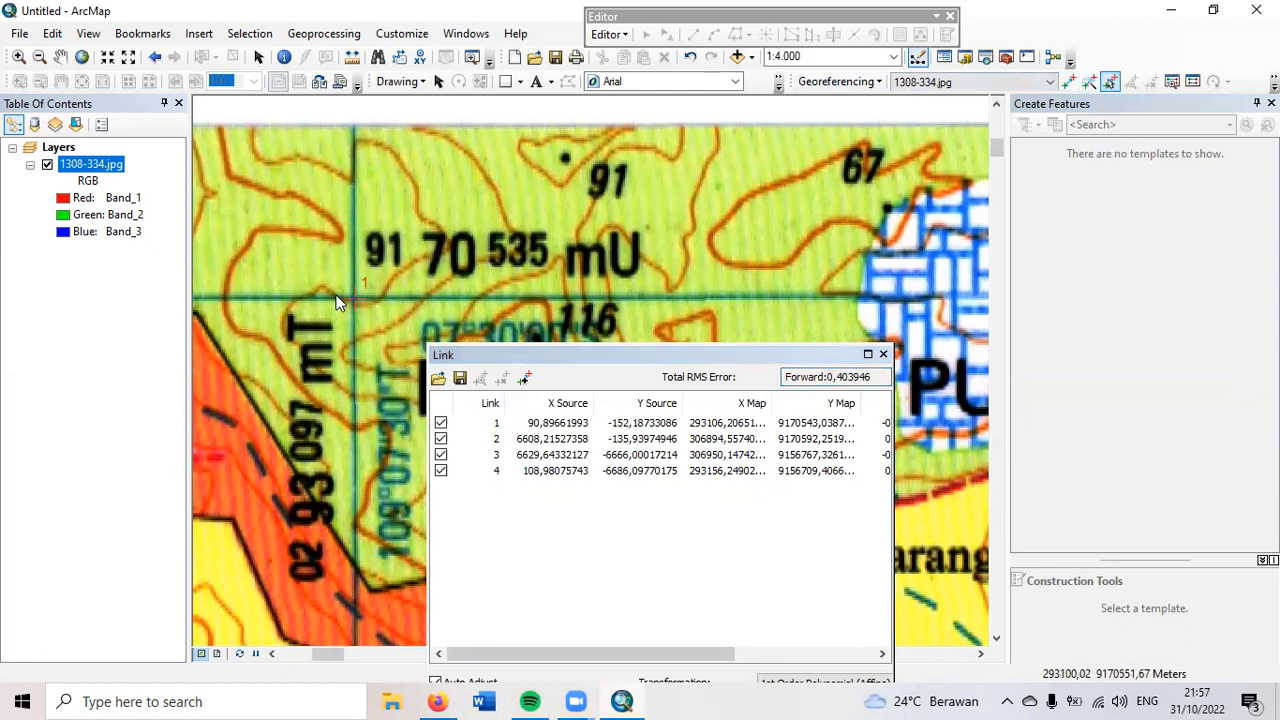
{"action": "scroll", "coordinate": [338, 306], "scroll_direction": "down", "scroll_amount": 3}
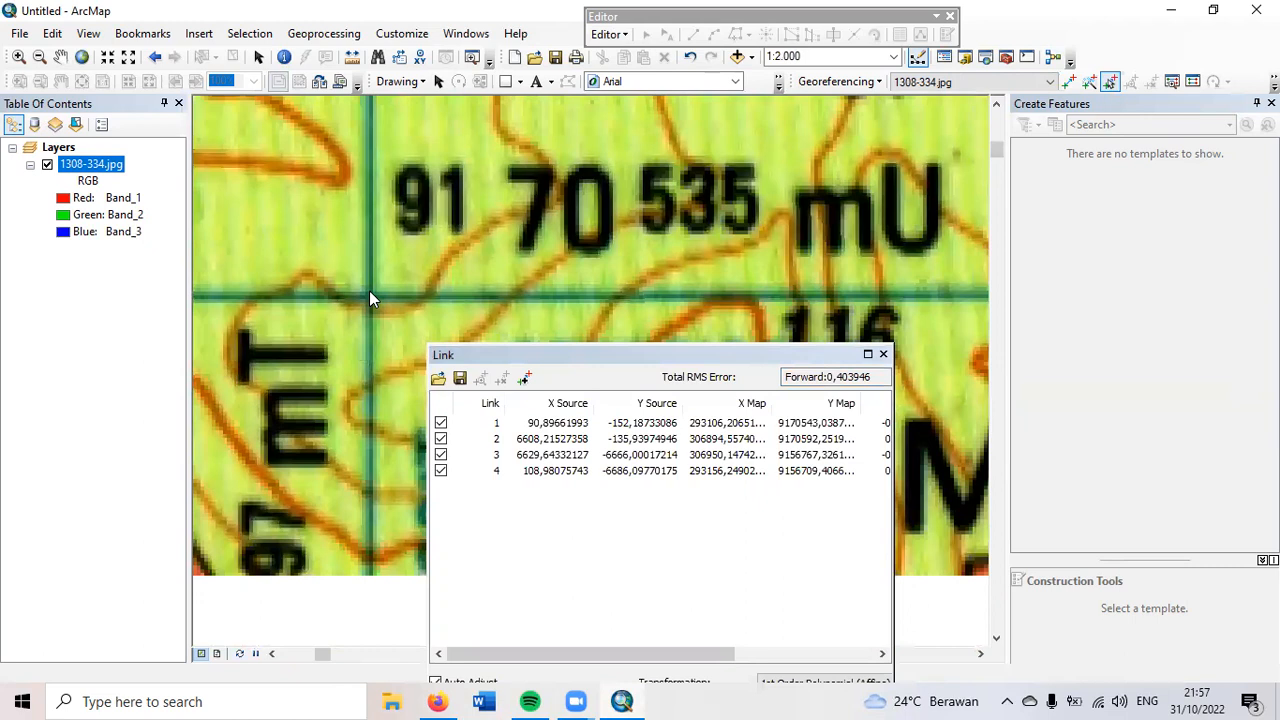
{"action": "left_click", "coordinate": [369, 298]}
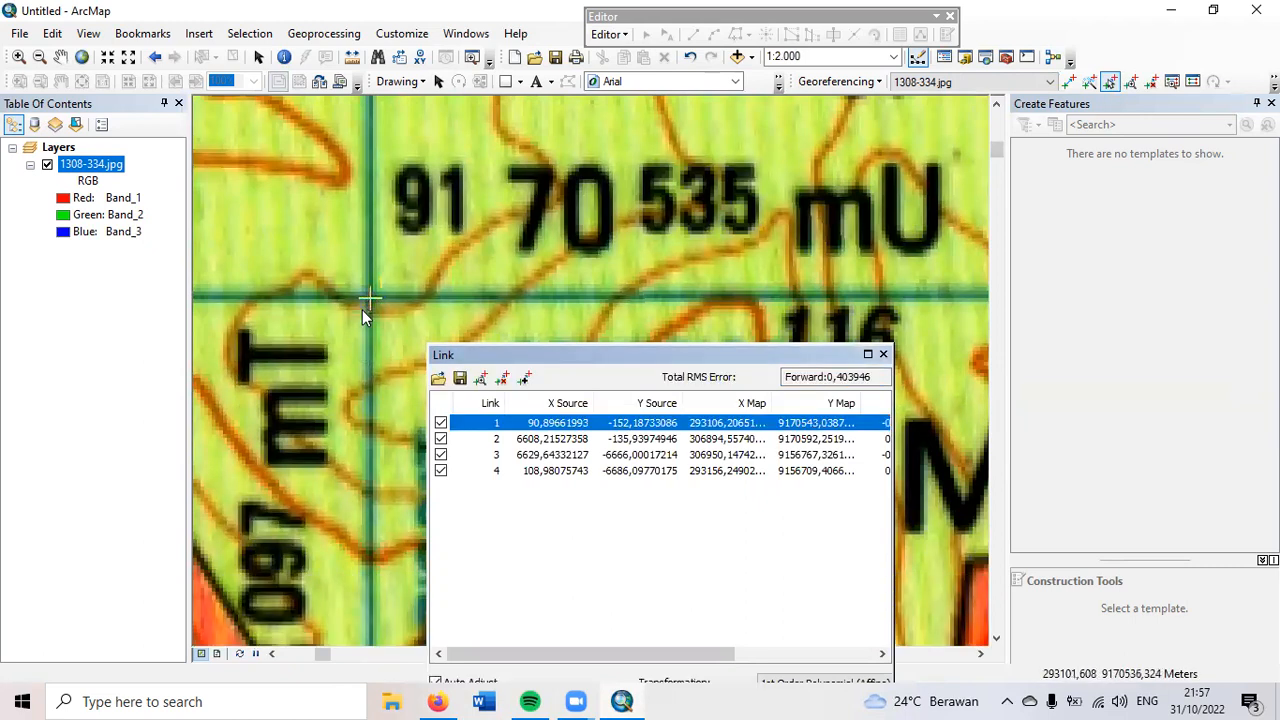
{"action": "left_click_drag", "start_coordinate": [353, 319], "coordinate": [352, 320]}
{"action": "left_click_drag", "start_coordinate": [828, 377], "coordinate": [840, 378]}
{"action": "left_click", "coordinate": [829, 377]}
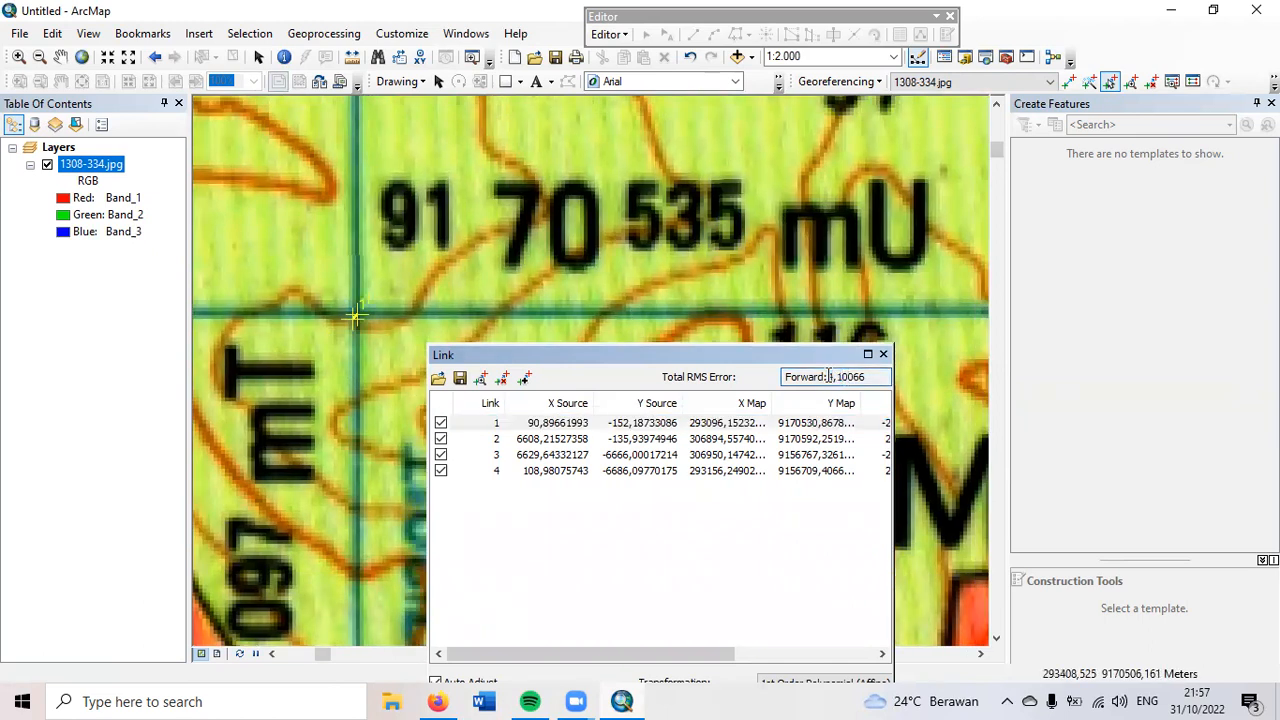
Step: Reposition link 1 north-east until it matches the north-west grid intersection with a low RMS error, and close the link table
{"action": "left_click", "coordinate": [356, 316]}
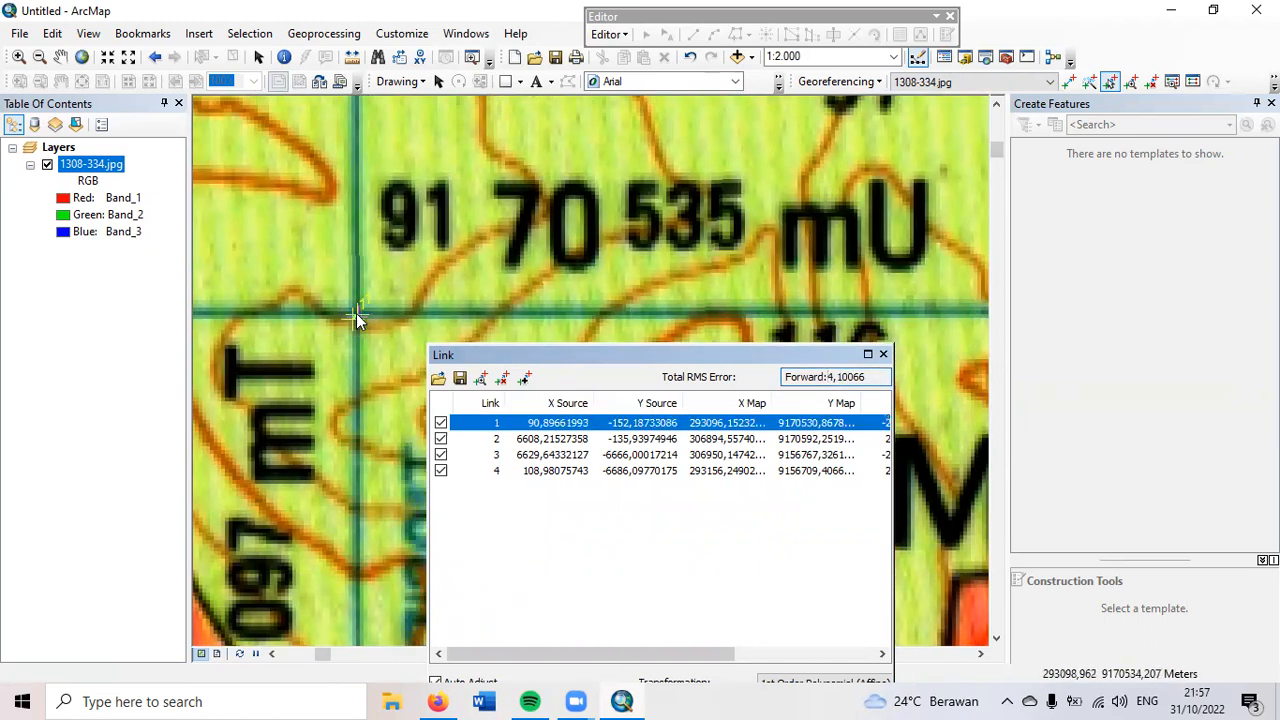
{"action": "left_click_drag", "start_coordinate": [354, 313], "coordinate": [368, 306]}
{"action": "left_click", "coordinate": [370, 305]}
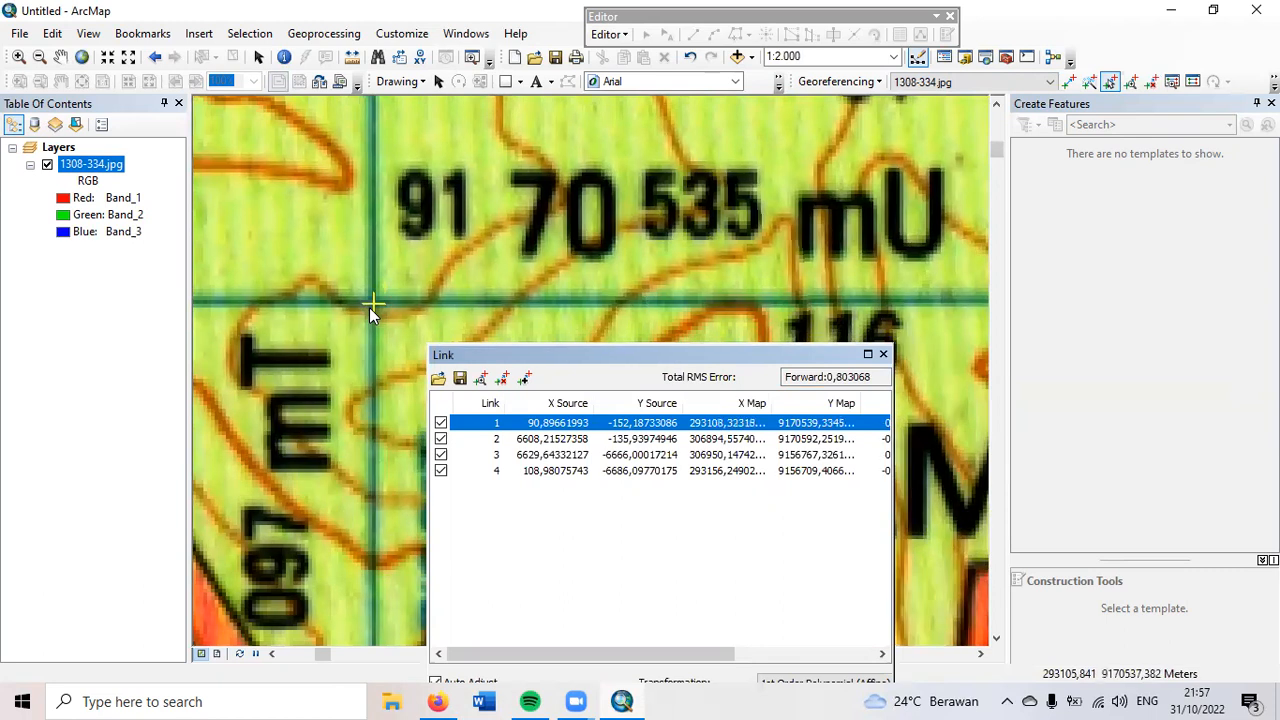
{"action": "left_click", "coordinate": [369, 302]}
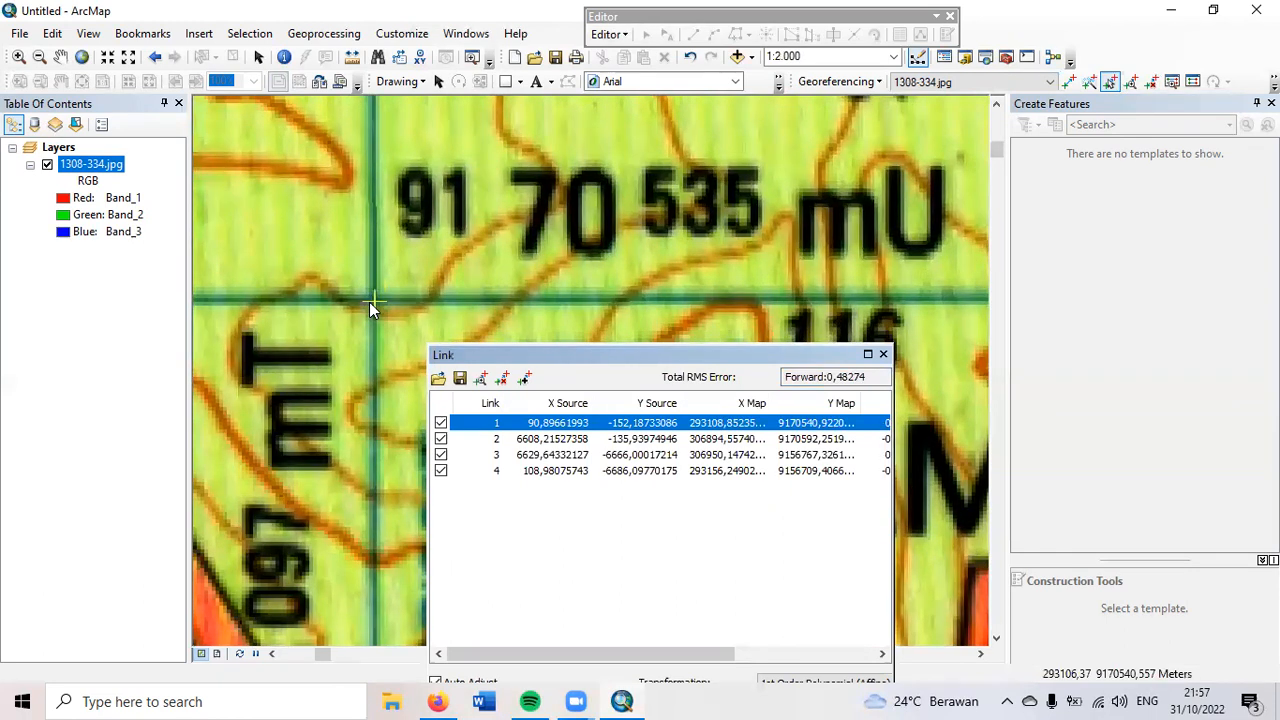
{"action": "left_click", "coordinate": [883, 354]}
Step: Update the georeferencing of 1308-334.jpg and check the map sheet's display
{"action": "left_click", "coordinate": [824, 83]}
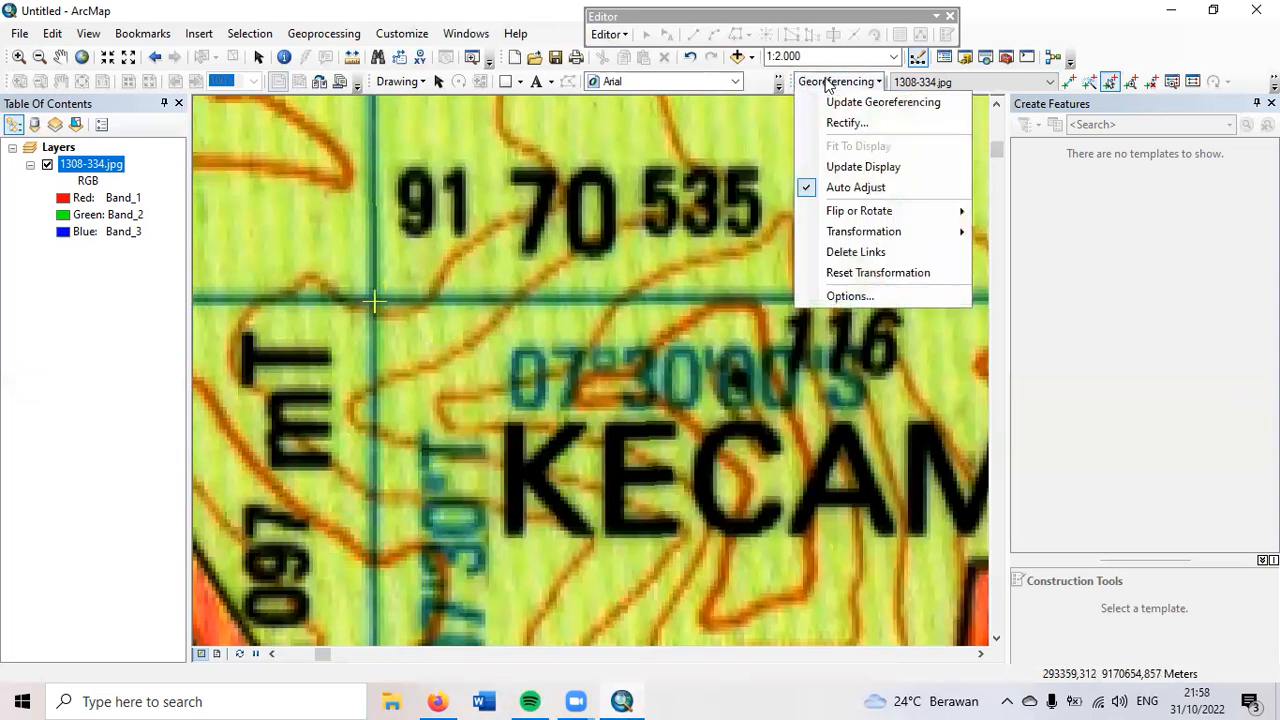
{"action": "left_click", "coordinate": [864, 109]}
{"action": "scroll", "coordinate": [866, 356], "scroll_direction": "down", "scroll_amount": 2}
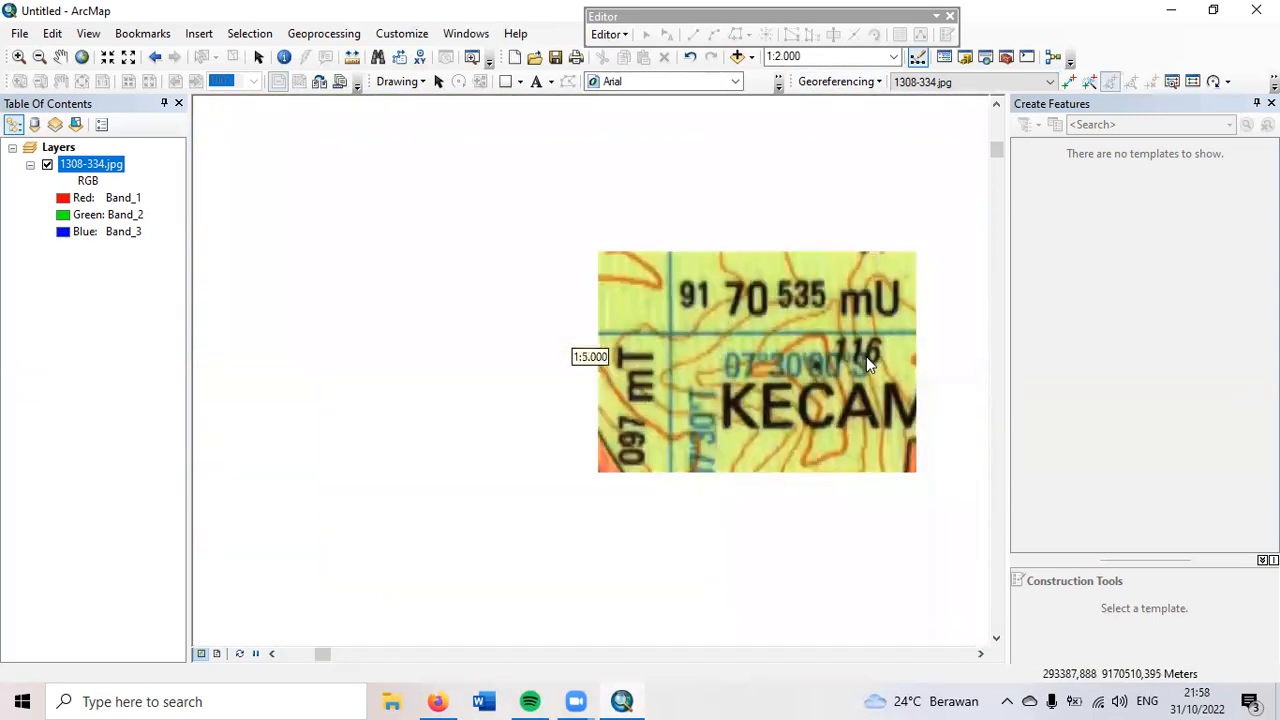
{"action": "left_click_drag", "start_coordinate": [329, 655], "coordinate": [383, 656]}
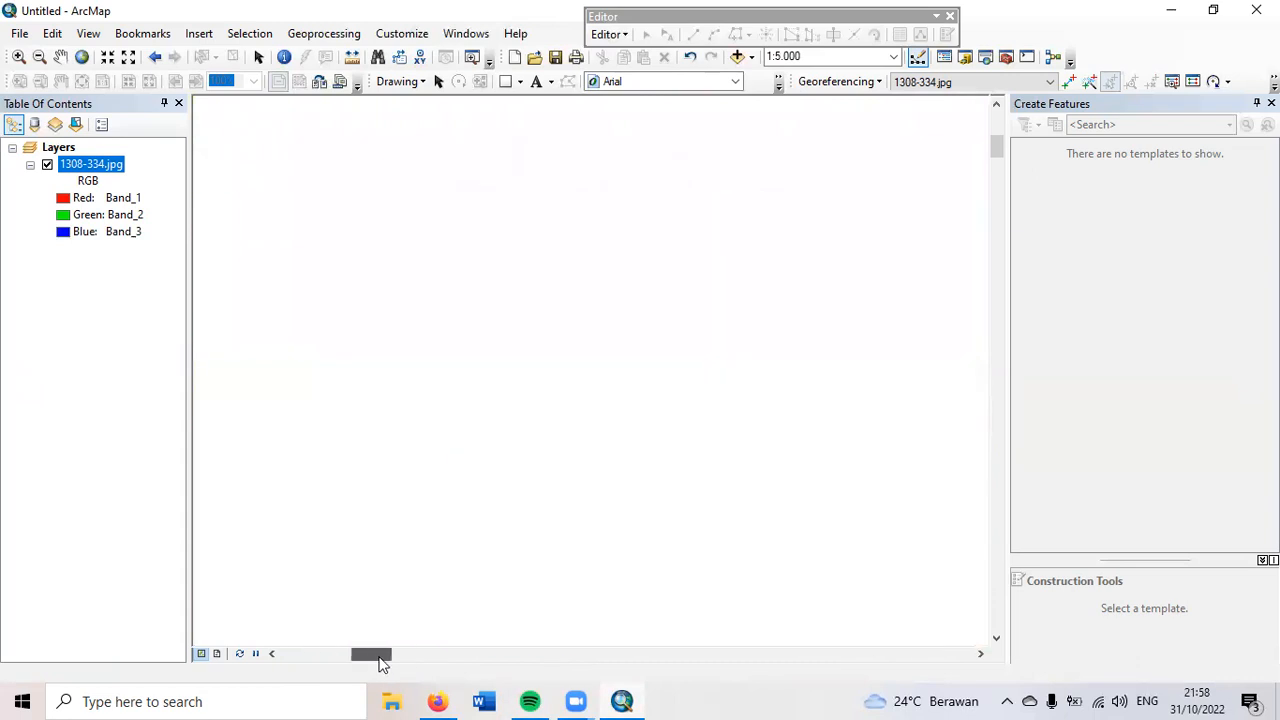
{"action": "scroll", "coordinate": [553, 546], "scroll_direction": "down", "scroll_amount": 2}
{"action": "left_click_drag", "start_coordinate": [1000, 146], "coordinate": [991, 296]}
{"action": "scroll", "coordinate": [635, 318], "scroll_direction": "down", "scroll_amount": 2}
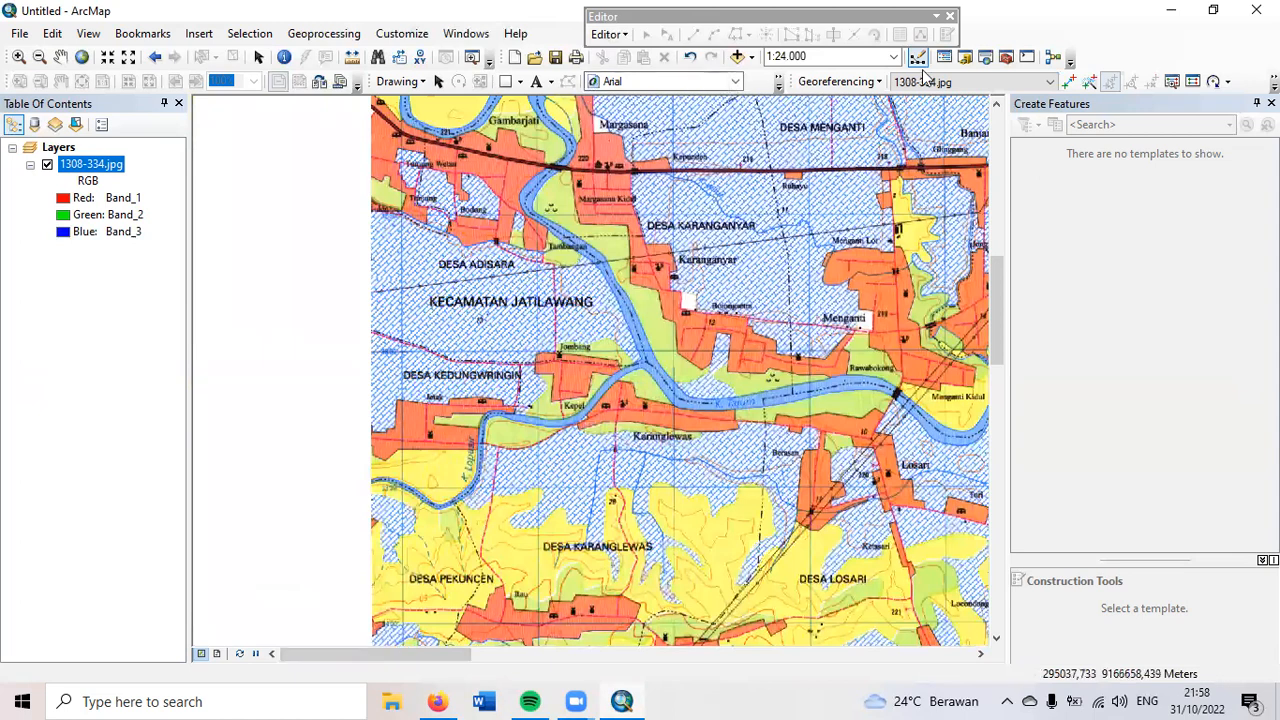
Step: In the Catalog's folder connections, find and expand the I:\Pepetaan folder
{"action": "left_click", "coordinate": [967, 58]}
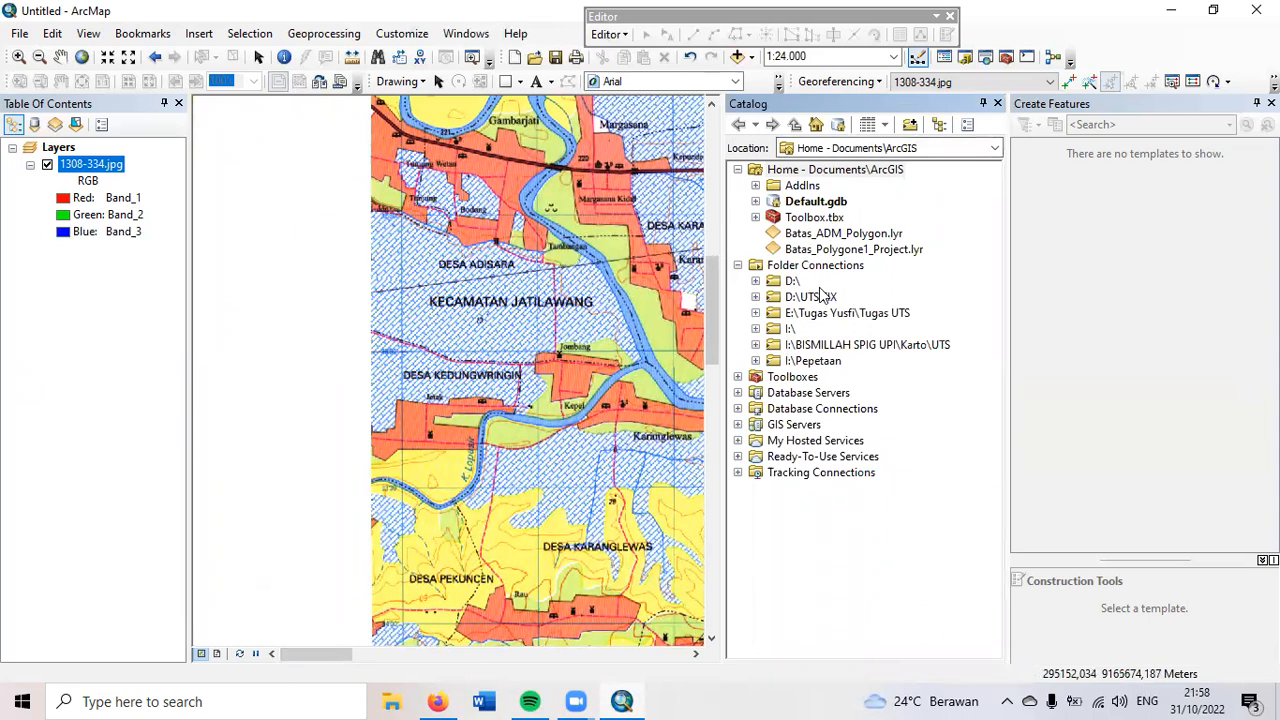
{"action": "left_click", "coordinate": [797, 270]}
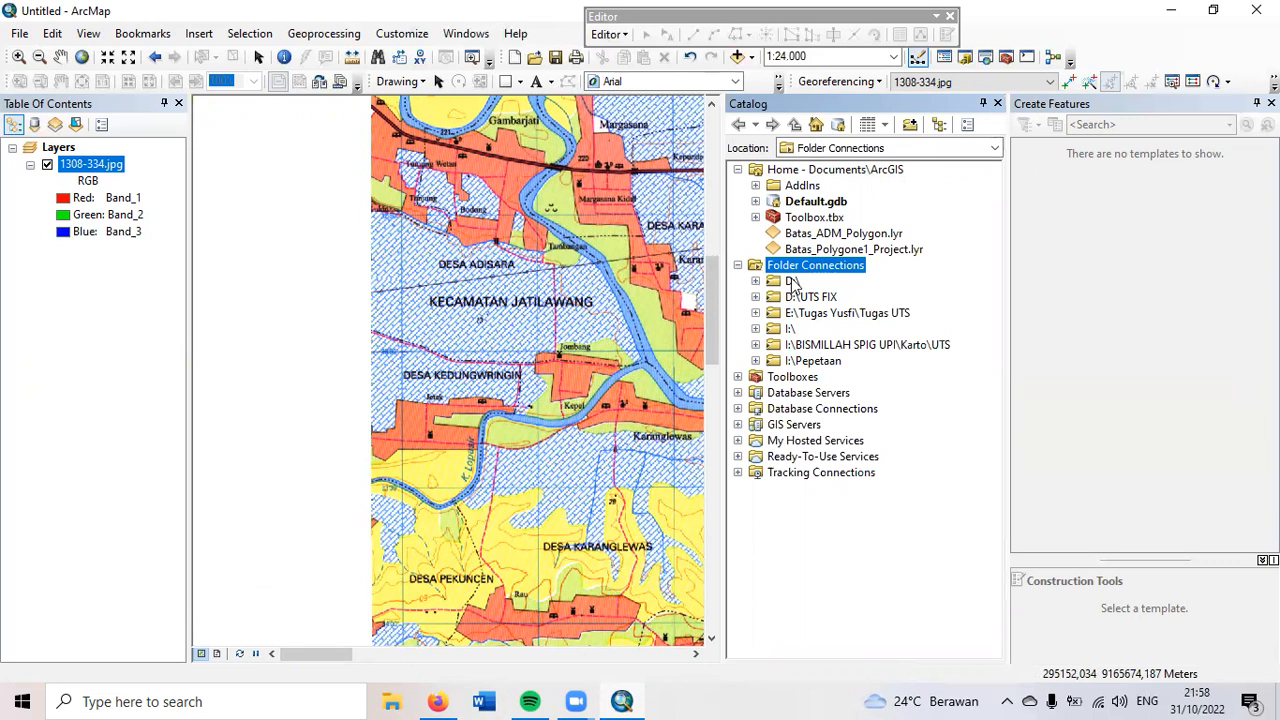
{"action": "double_click", "coordinate": [793, 282]}
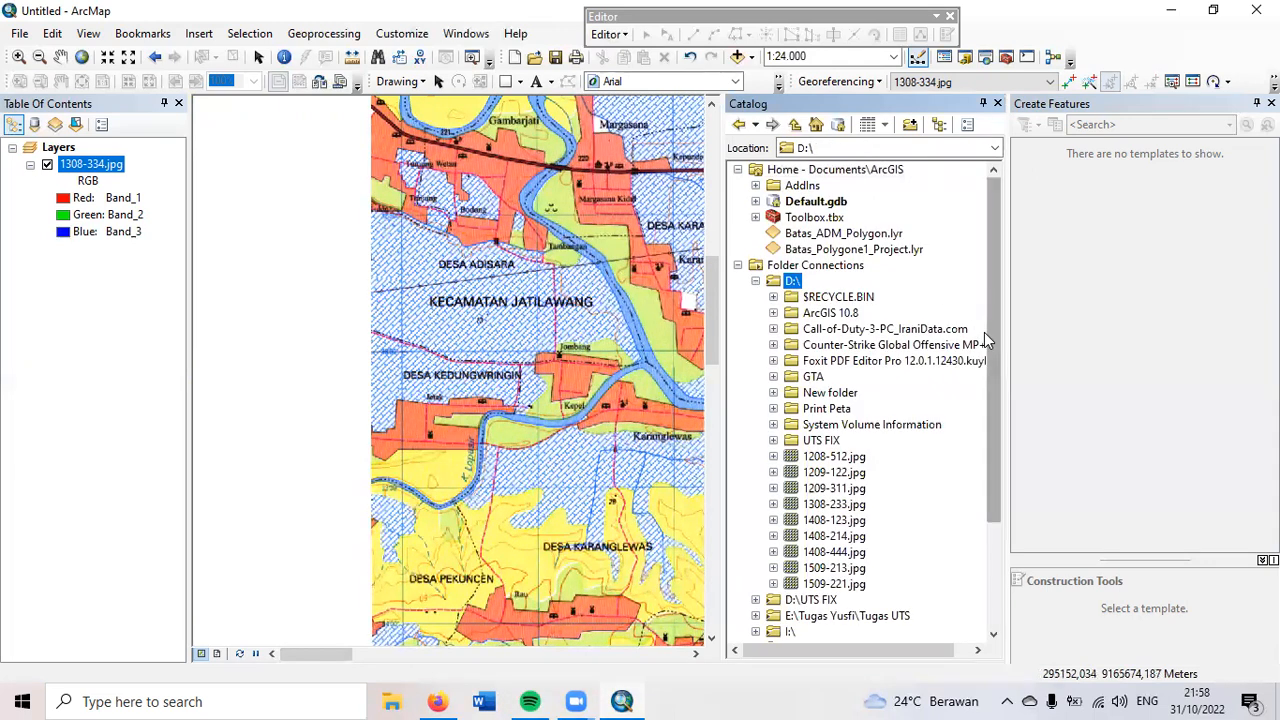
{"action": "scroll", "coordinate": [985, 346], "scroll_direction": "down", "scroll_amount": 1}
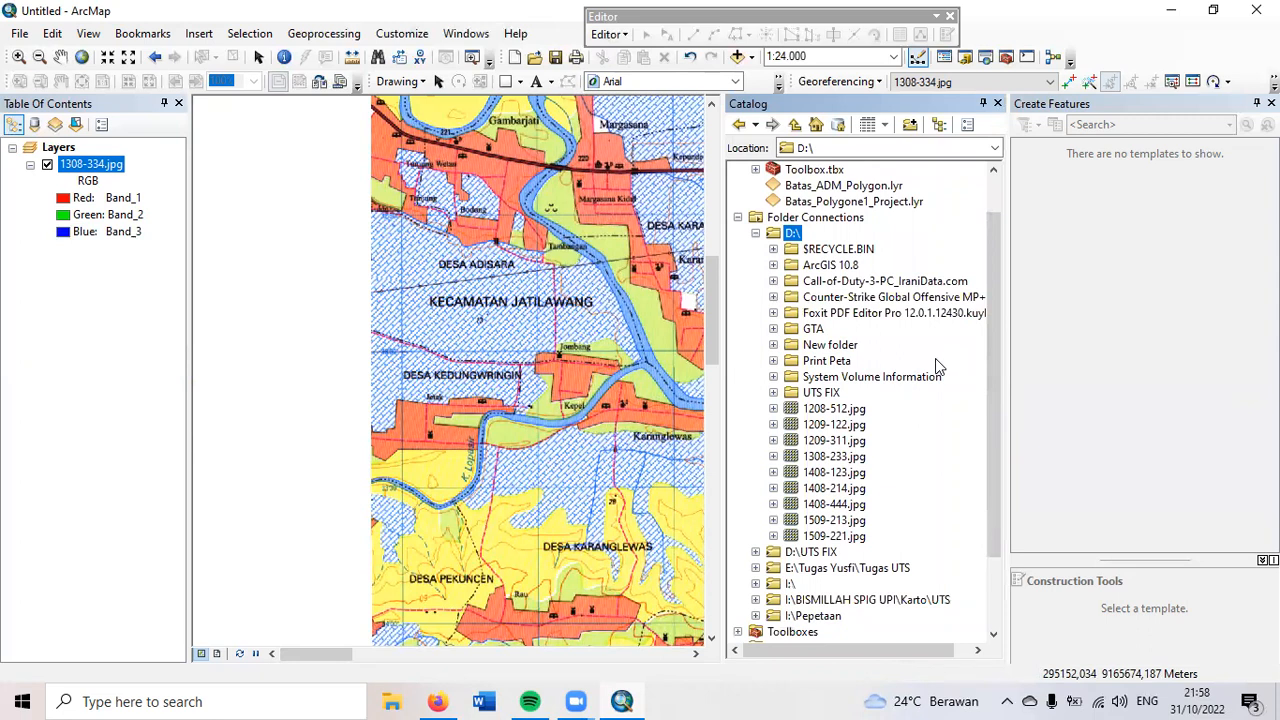
{"action": "scroll", "coordinate": [937, 362], "scroll_direction": "down", "scroll_amount": 2}
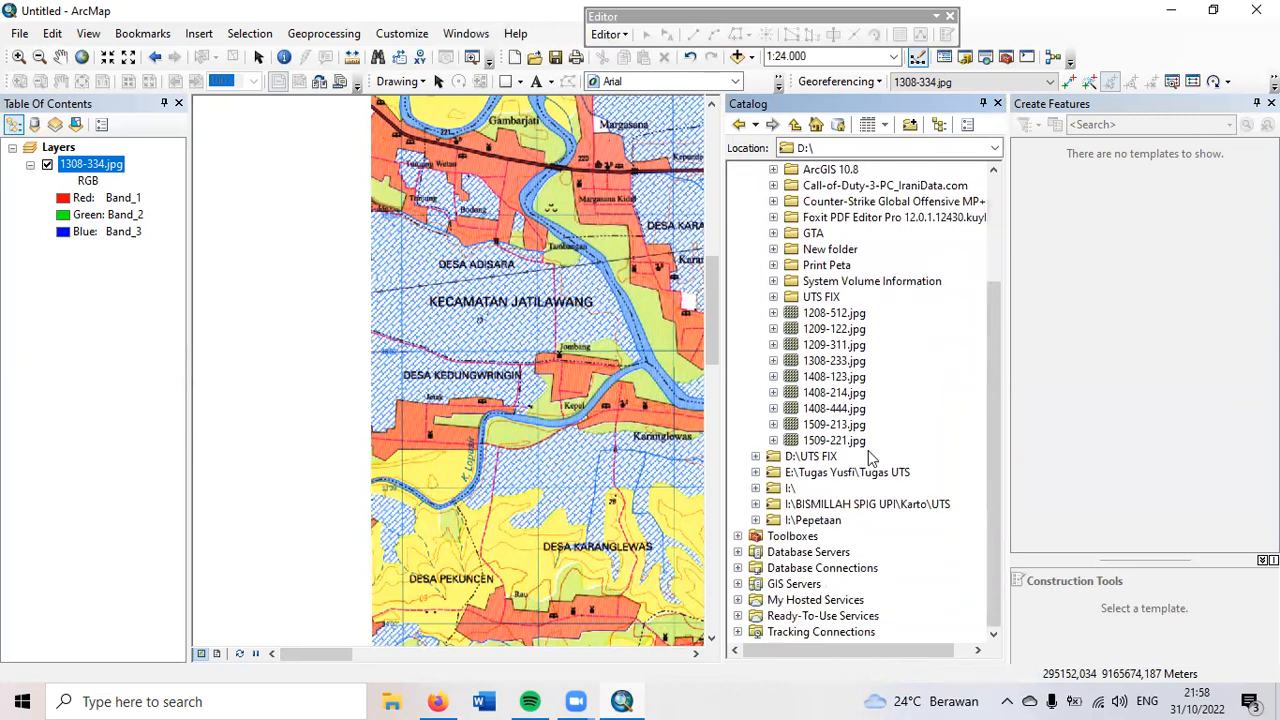
{"action": "double_click", "coordinate": [813, 521]}
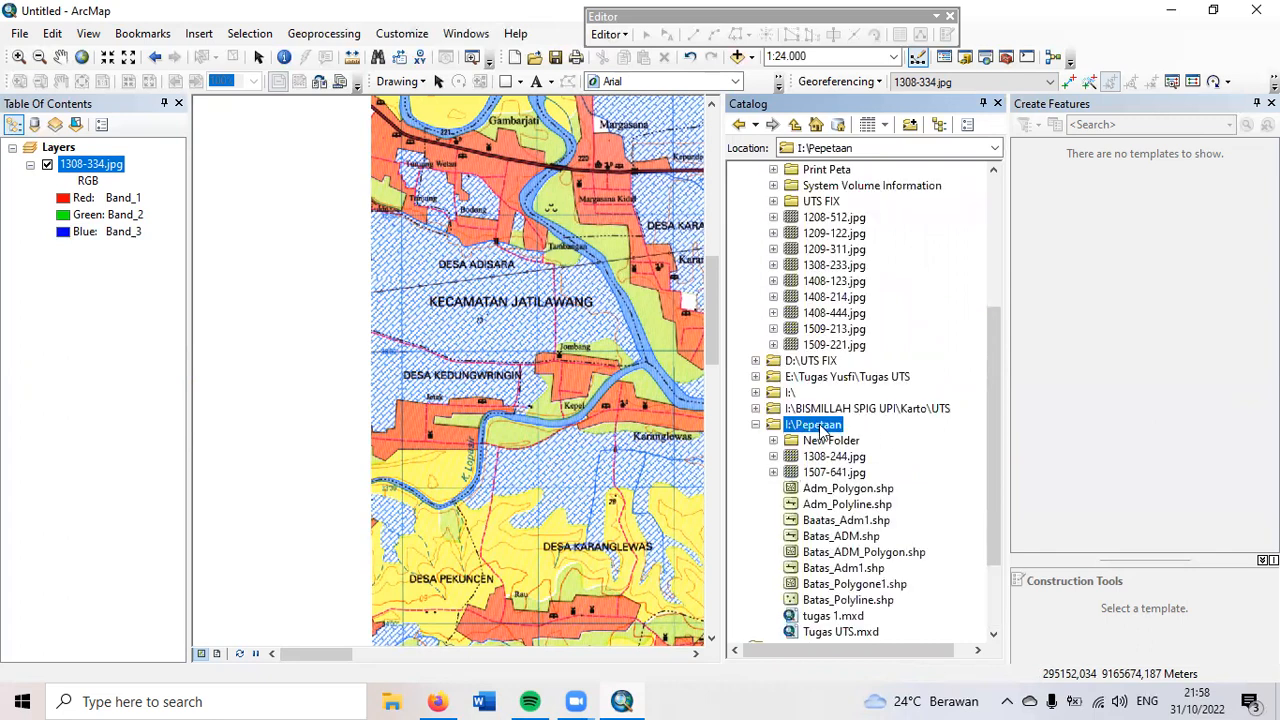
Step: Start a new shapefile in I:\Pepetaan, name it Batas_Desa, and set its feature type to Polyline
{"action": "right_click", "coordinate": [820, 428]}
{"action": "mouse_move", "coordinate": [858, 545]}
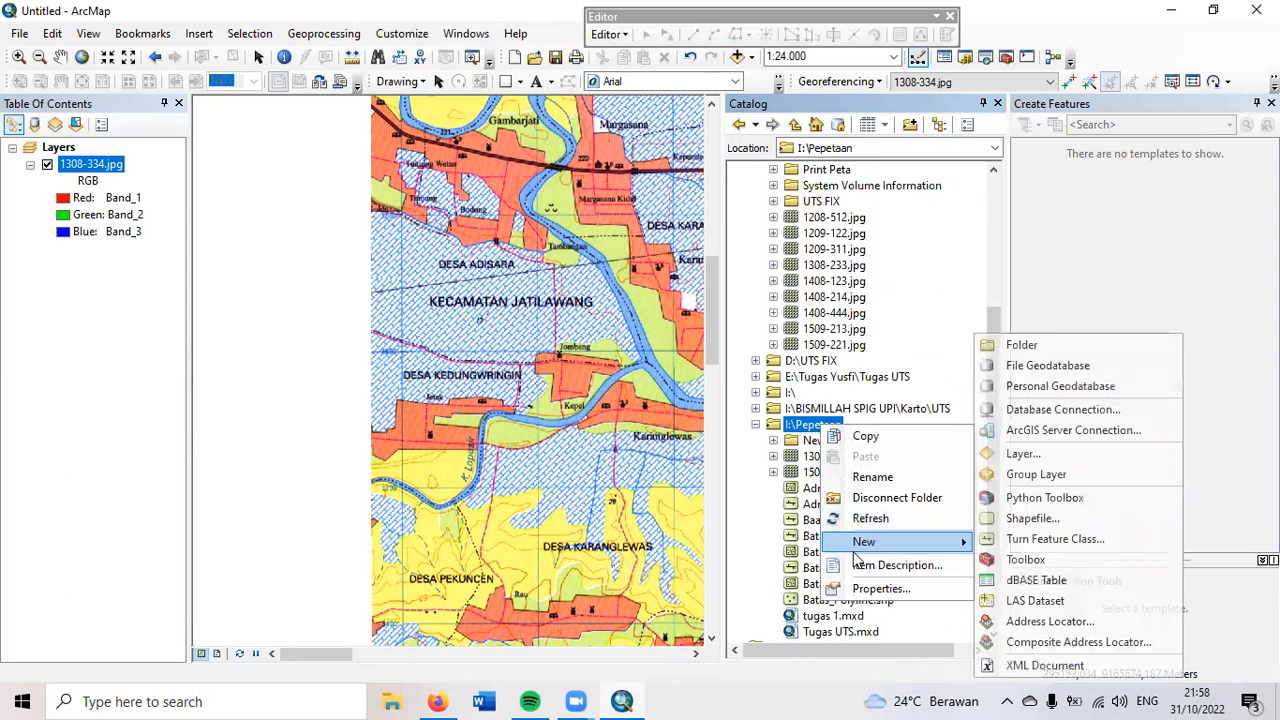
{"action": "left_click", "coordinate": [1025, 519]}
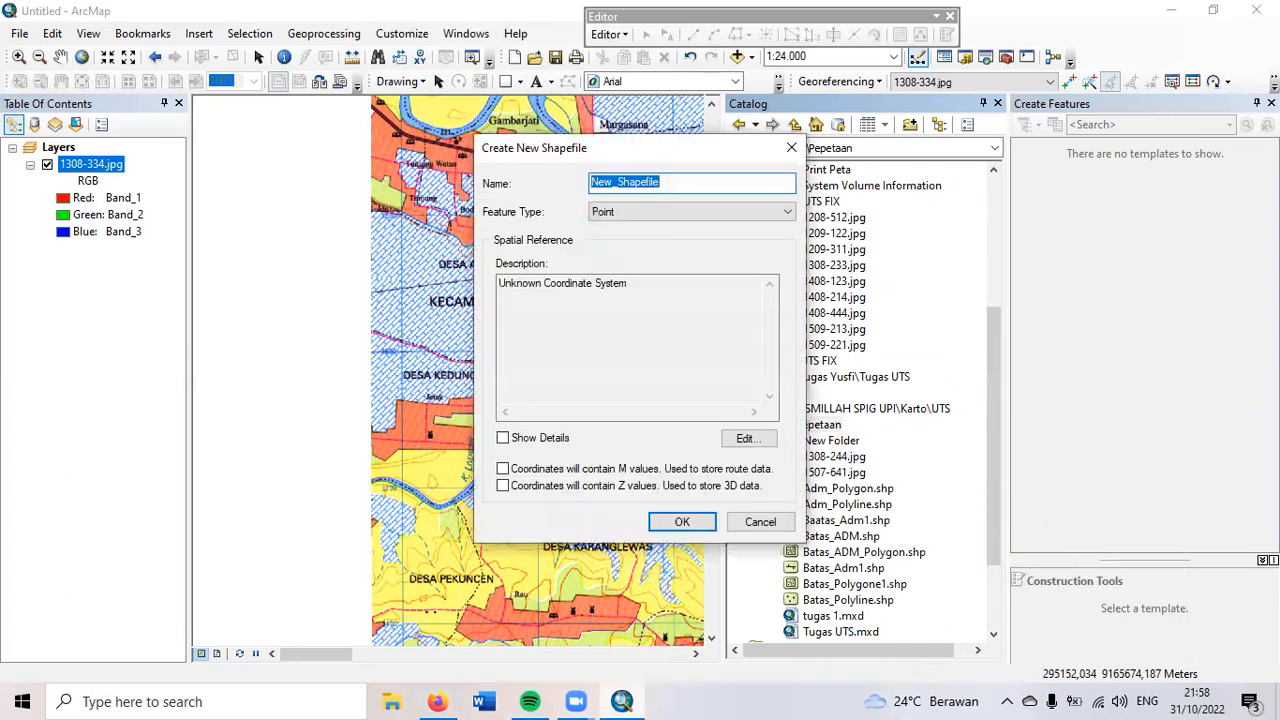
{"action": "type", "text": "Batas_Desa"}
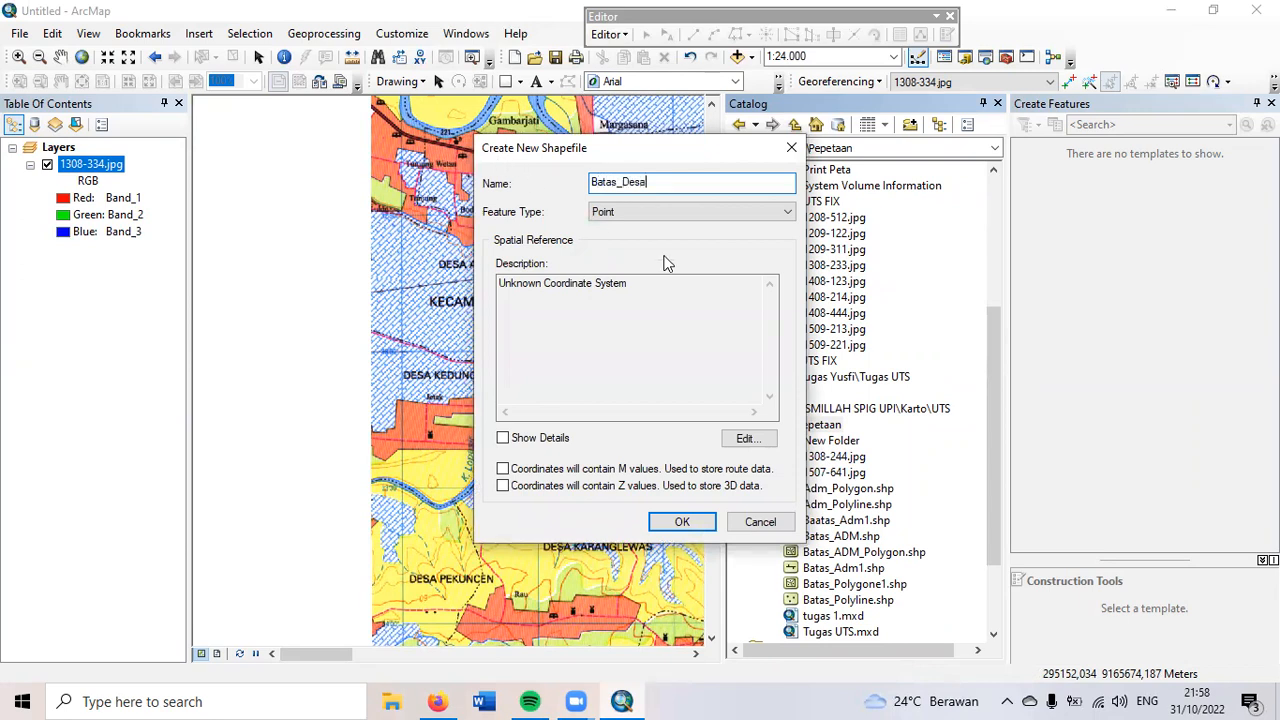
{"action": "left_click", "coordinate": [675, 208]}
{"action": "left_click", "coordinate": [645, 242]}
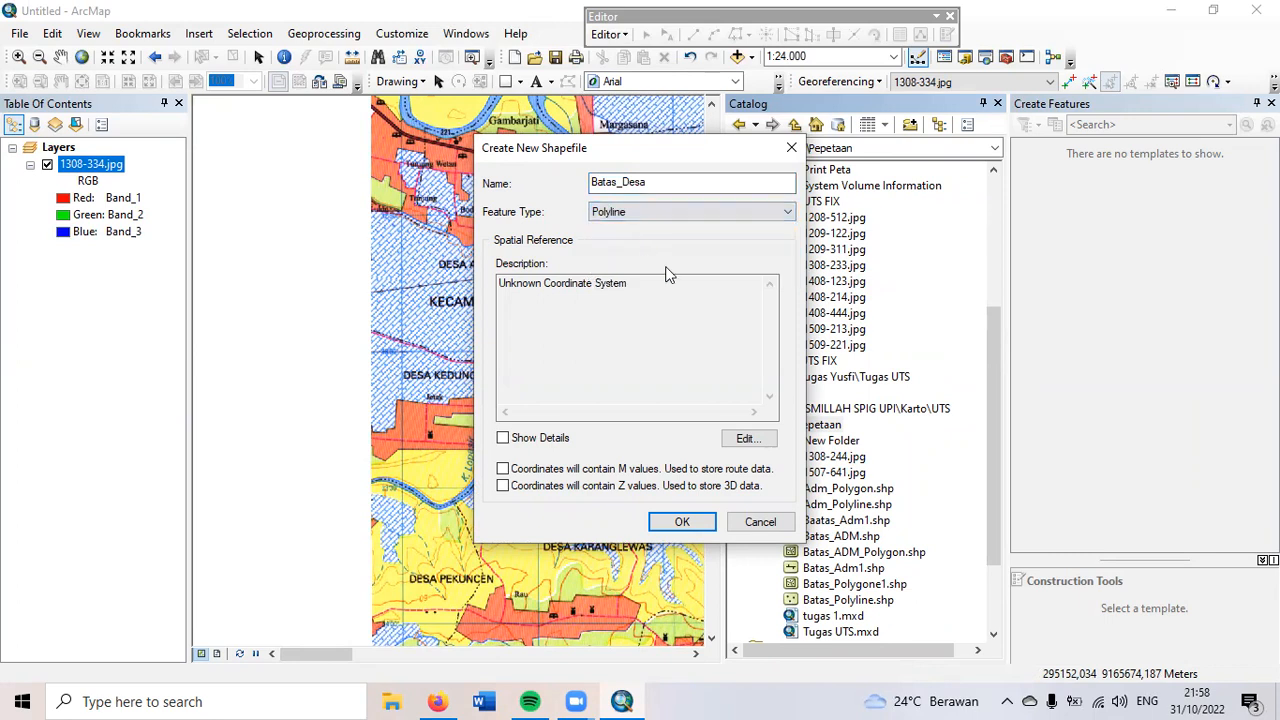
Step: Assign WGS 1984 UTM Zone 49S from the favorites as the new shapefile's coordinate system
{"action": "left_click", "coordinate": [738, 437]}
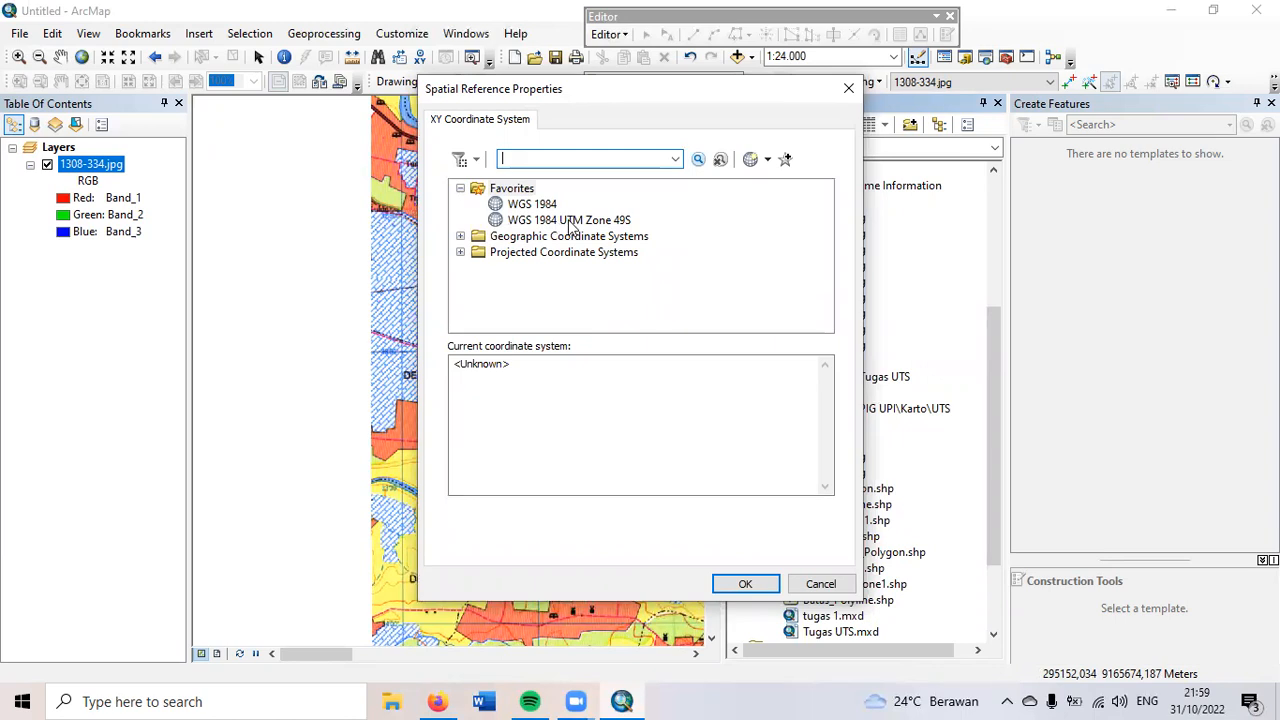
{"action": "left_click", "coordinate": [613, 222]}
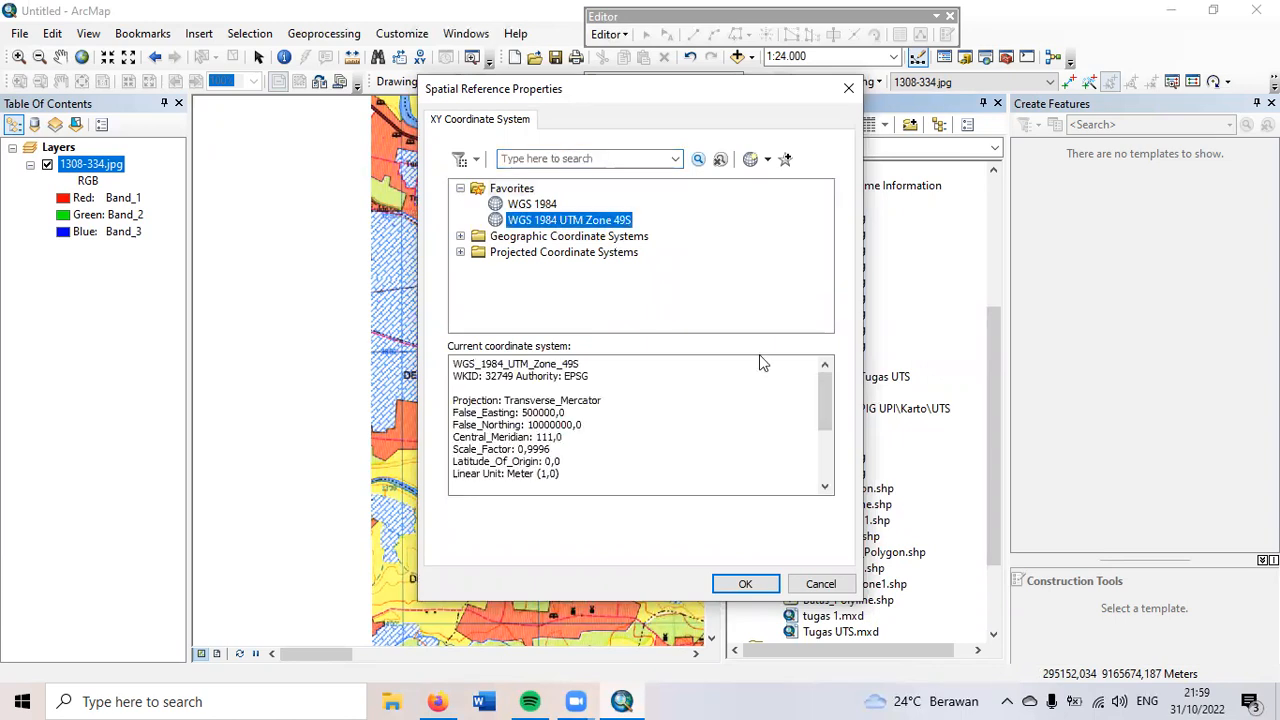
{"action": "left_click", "coordinate": [720, 587]}
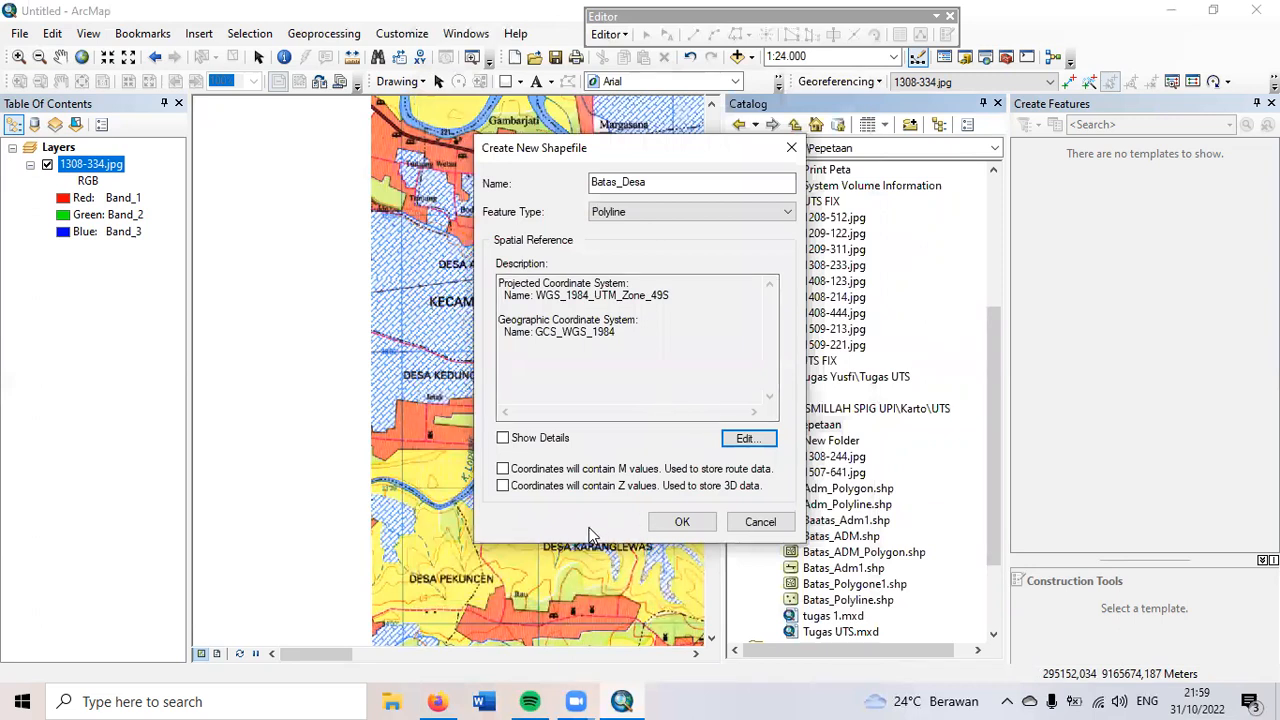
Step: Finish creating the Batas_Desa polyline shapefile and hide the Catalog window to enlarge the map view
{"action": "left_click", "coordinate": [684, 523]}
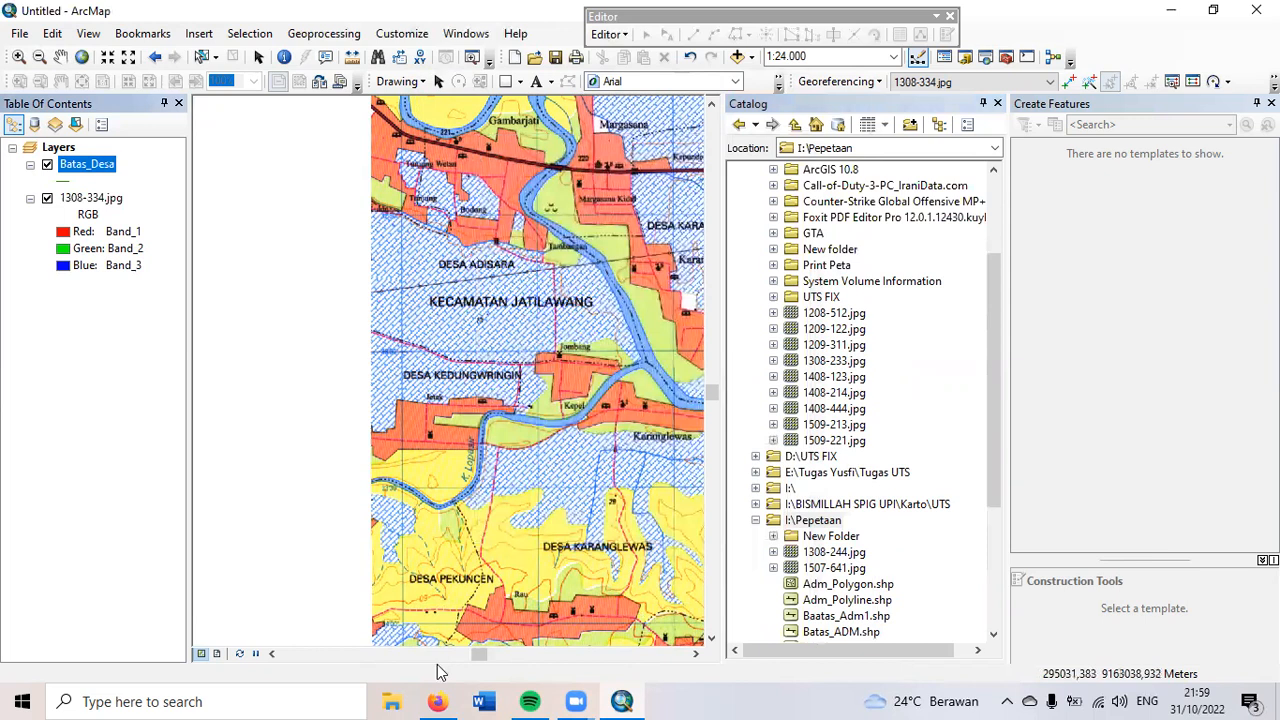
{"action": "left_click", "coordinate": [997, 105]}
Step: Examine the village names and boundaries across the georeferenced 1308-334.jpg map sheet
{"action": "scroll", "coordinate": [647, 450], "scroll_direction": "down", "scroll_amount": 2}
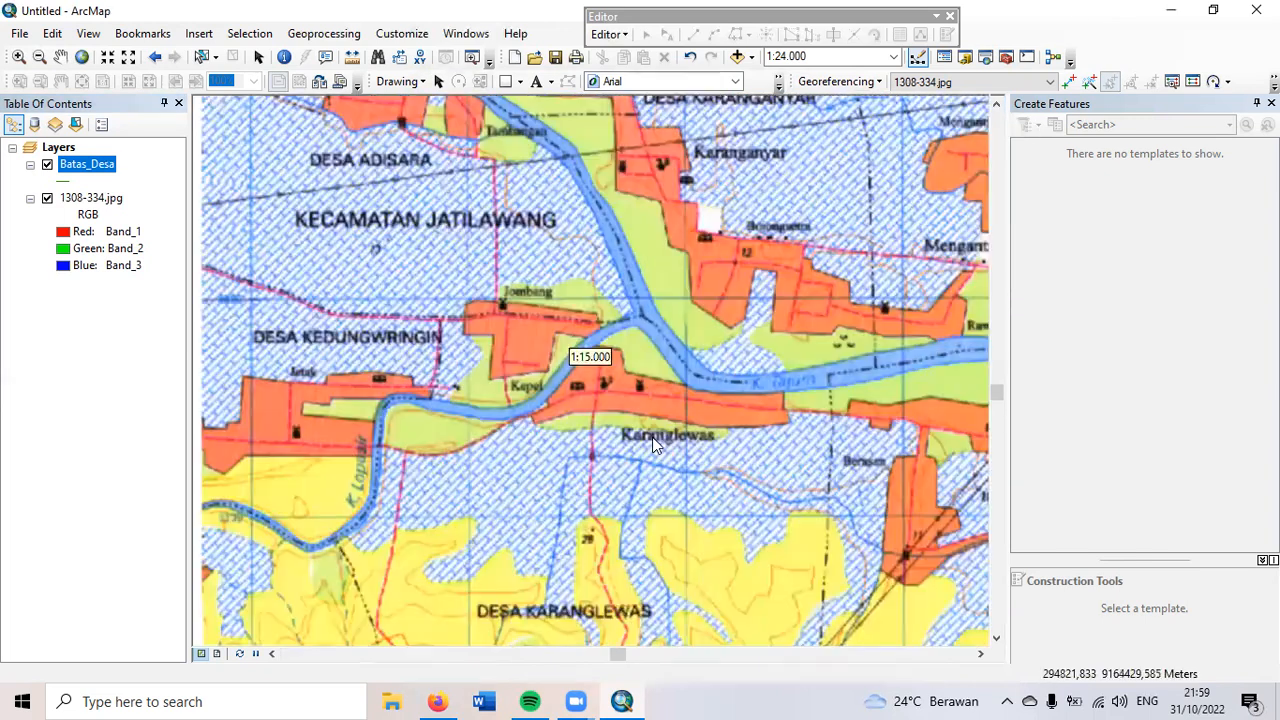
{"action": "scroll", "coordinate": [654, 437], "scroll_direction": "up", "scroll_amount": 1}
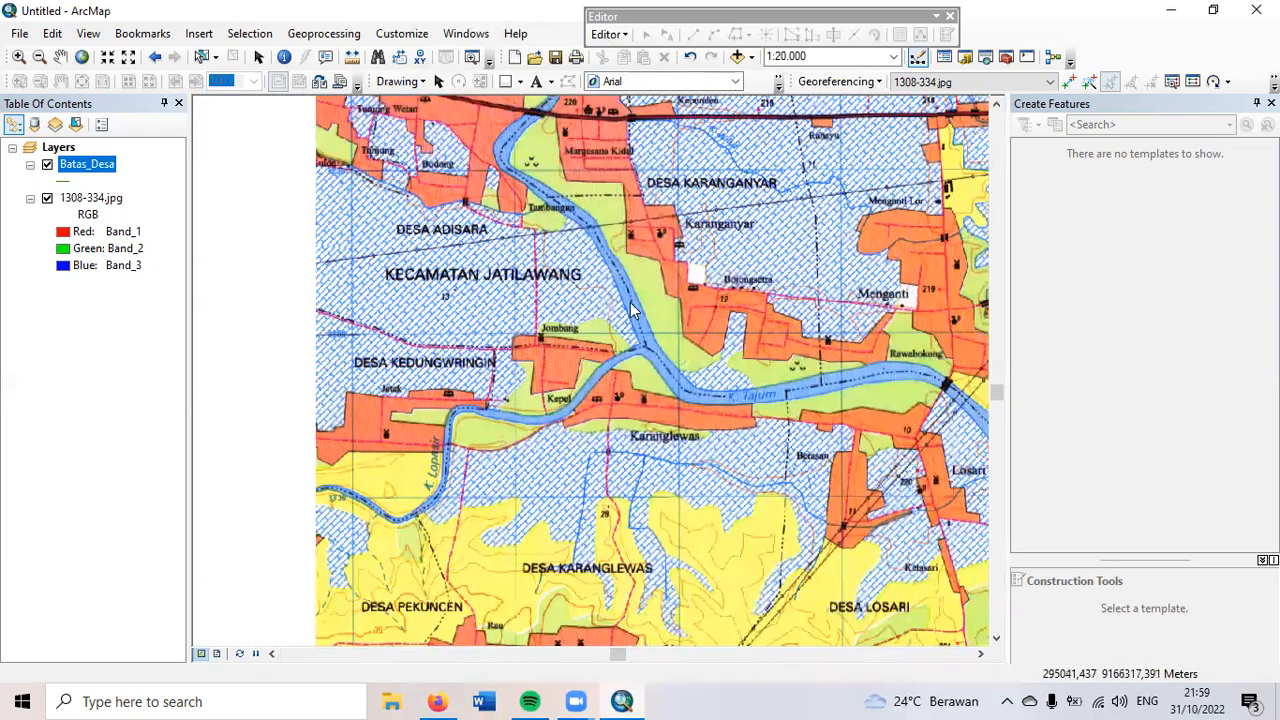
{"action": "left_click", "coordinate": [271, 654]}
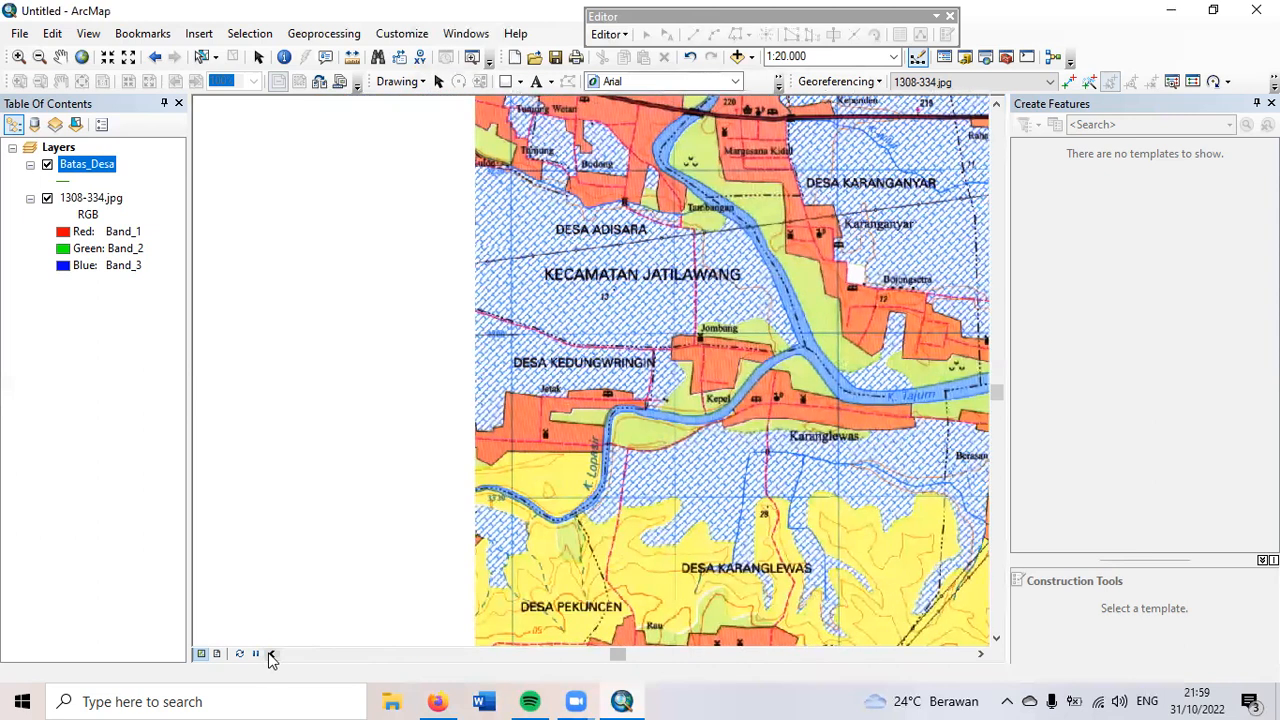
{"action": "left_click", "coordinate": [271, 654]}
{"action": "left_click", "coordinate": [271, 654]}
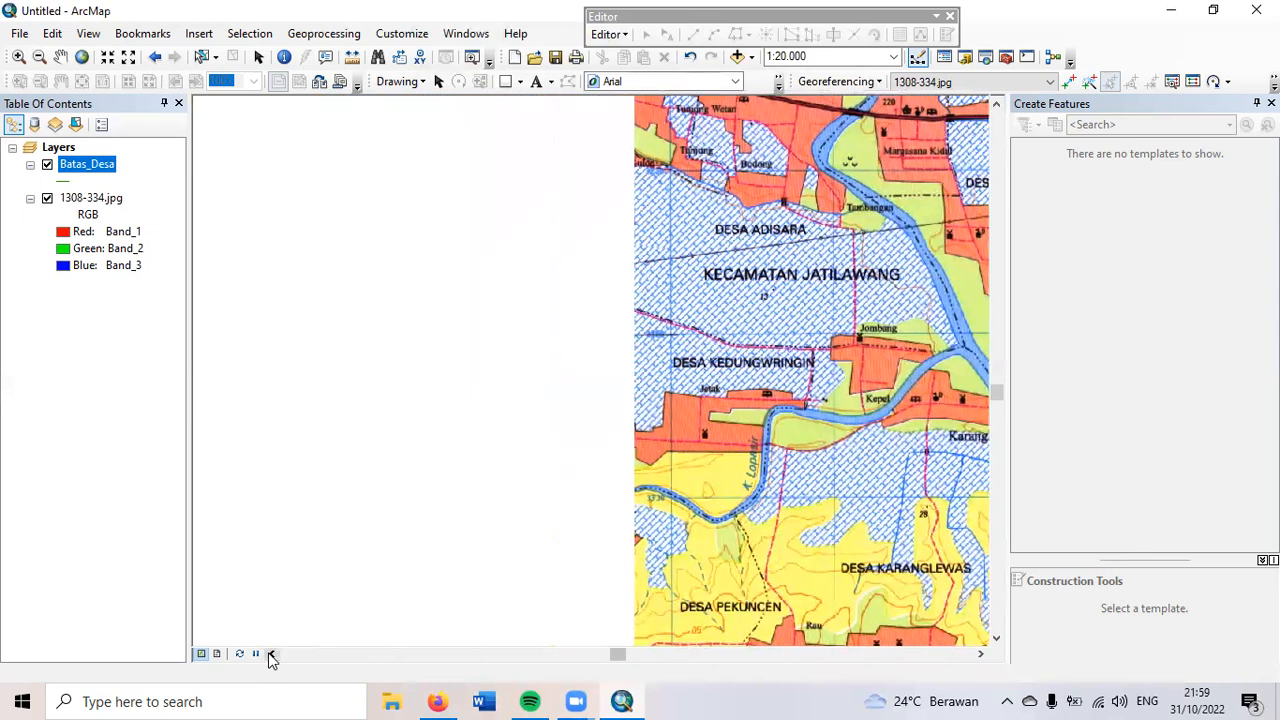
{"action": "left_click", "coordinate": [271, 654]}
{"action": "left_click", "coordinate": [271, 654]}
{"action": "scroll", "coordinate": [808, 437], "scroll_direction": "up", "scroll_amount": 1}
{"action": "scroll", "coordinate": [808, 437], "scroll_direction": "up", "scroll_amount": 1}
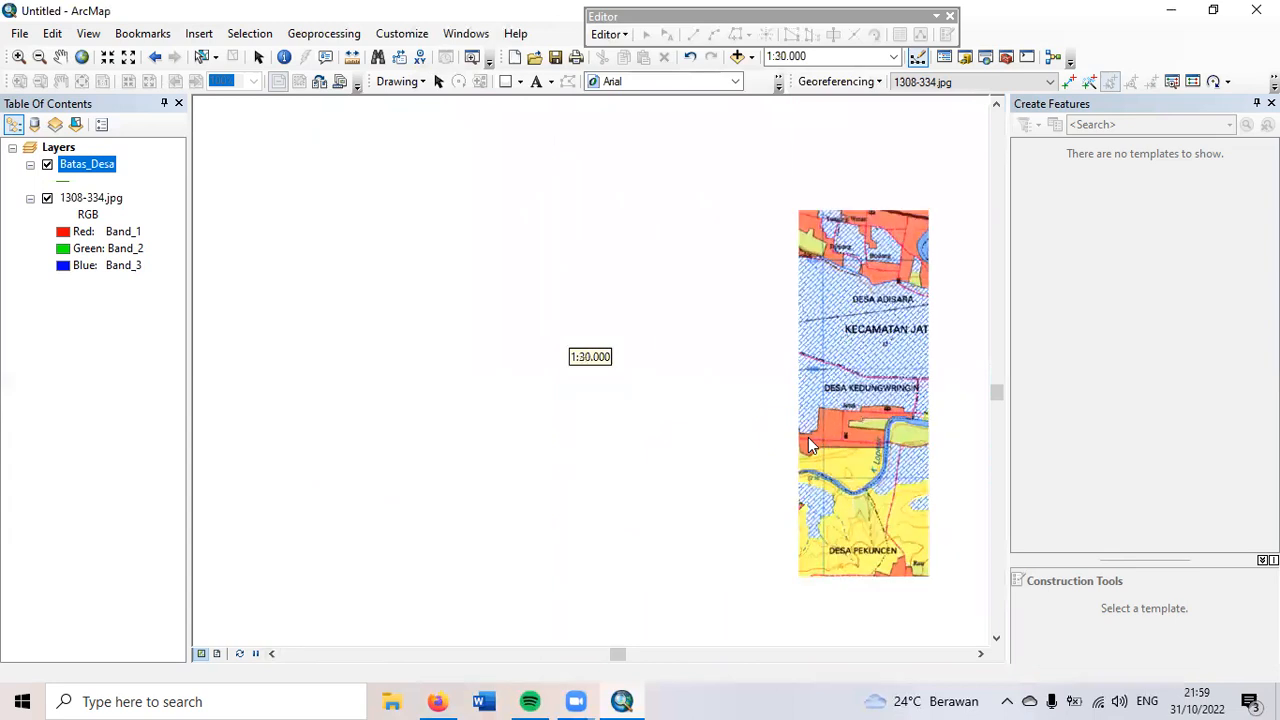
{"action": "left_click", "coordinate": [980, 653]}
{"action": "left_click", "coordinate": [980, 653]}
{"action": "left_click", "coordinate": [980, 653]}
{"action": "left_click", "coordinate": [980, 653]}
{"action": "left_click", "coordinate": [980, 653]}
{"action": "scroll", "coordinate": [675, 265], "scroll_direction": "down", "scroll_amount": 1}
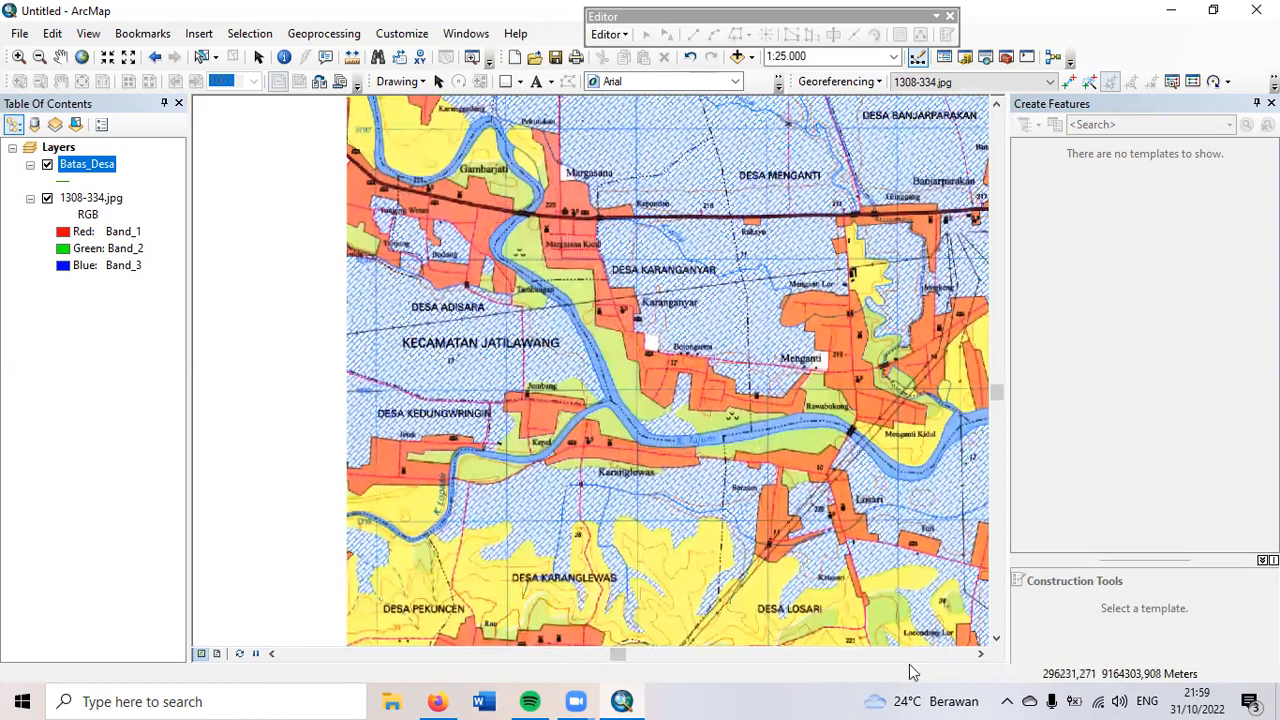
{"action": "left_click", "coordinate": [980, 653]}
{"action": "left_click", "coordinate": [980, 653]}
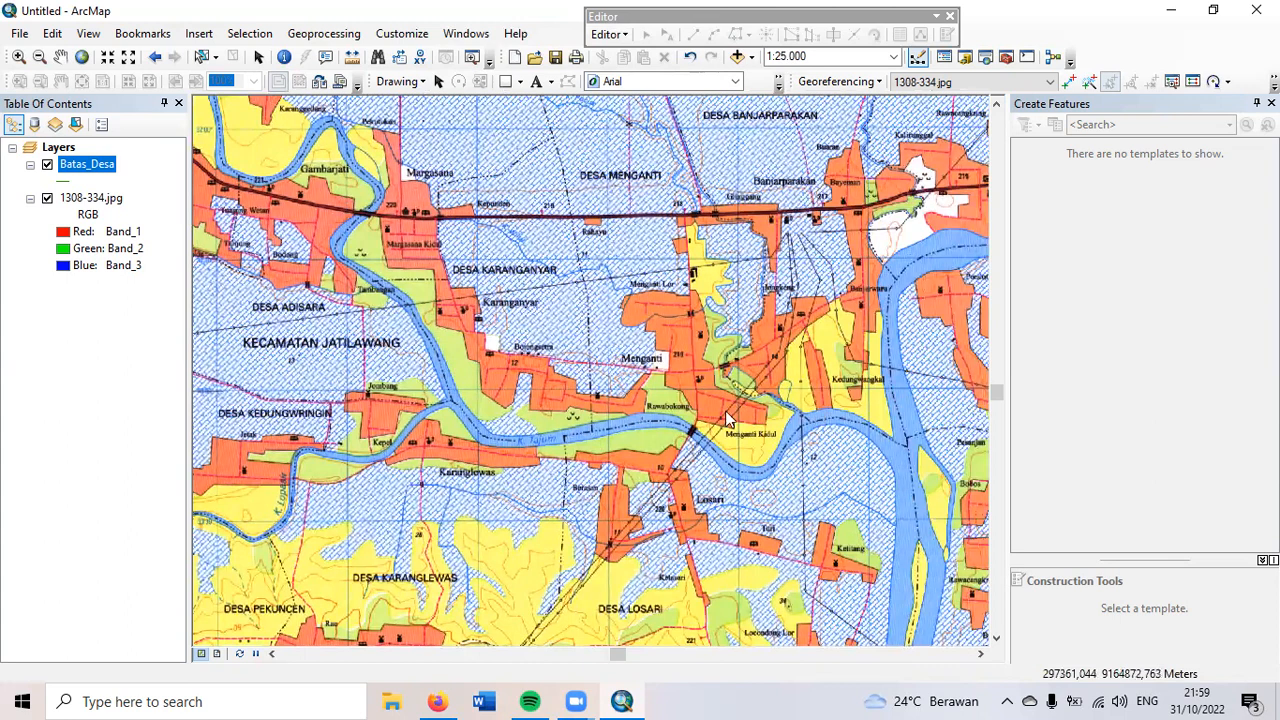
Step: Switch to Firefox and search Google in a new tab for "peta kecamatan sampang cilacap"
{"action": "left_click", "coordinate": [446, 698]}
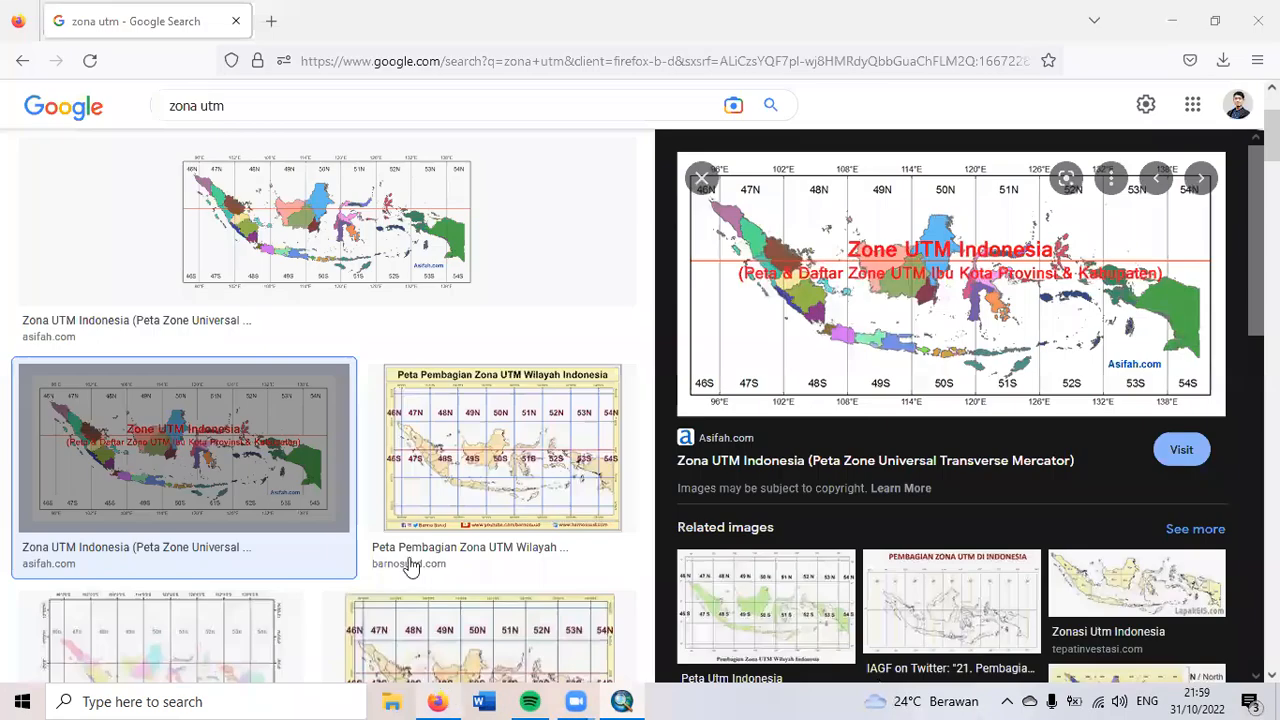
{"action": "left_click", "coordinate": [271, 21]}
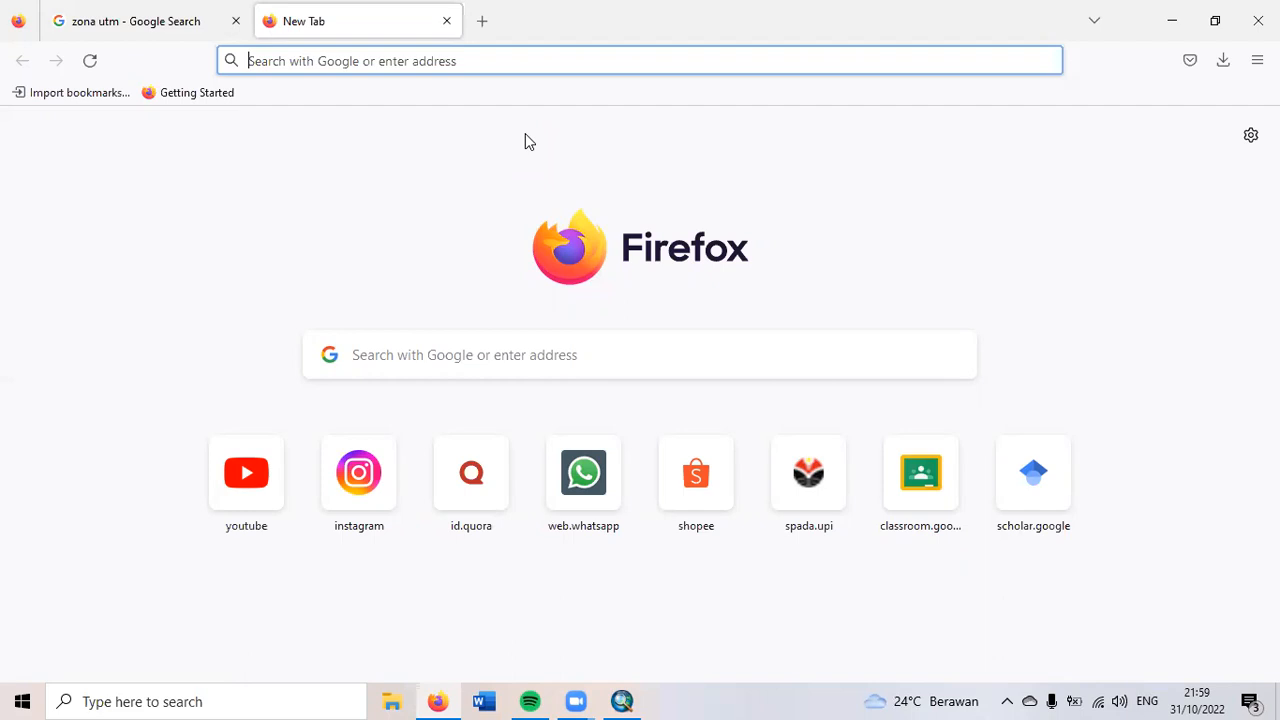
{"action": "type", "text": "p"}
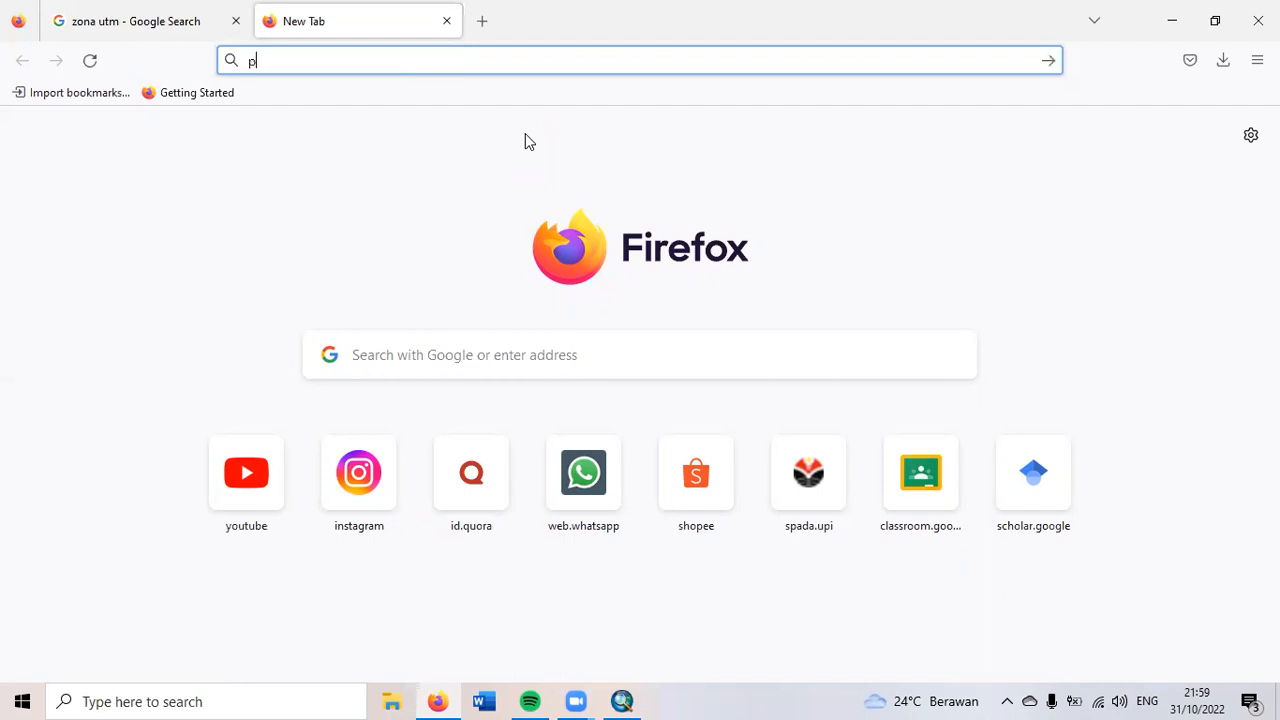
{"action": "type", "text": "eta"}
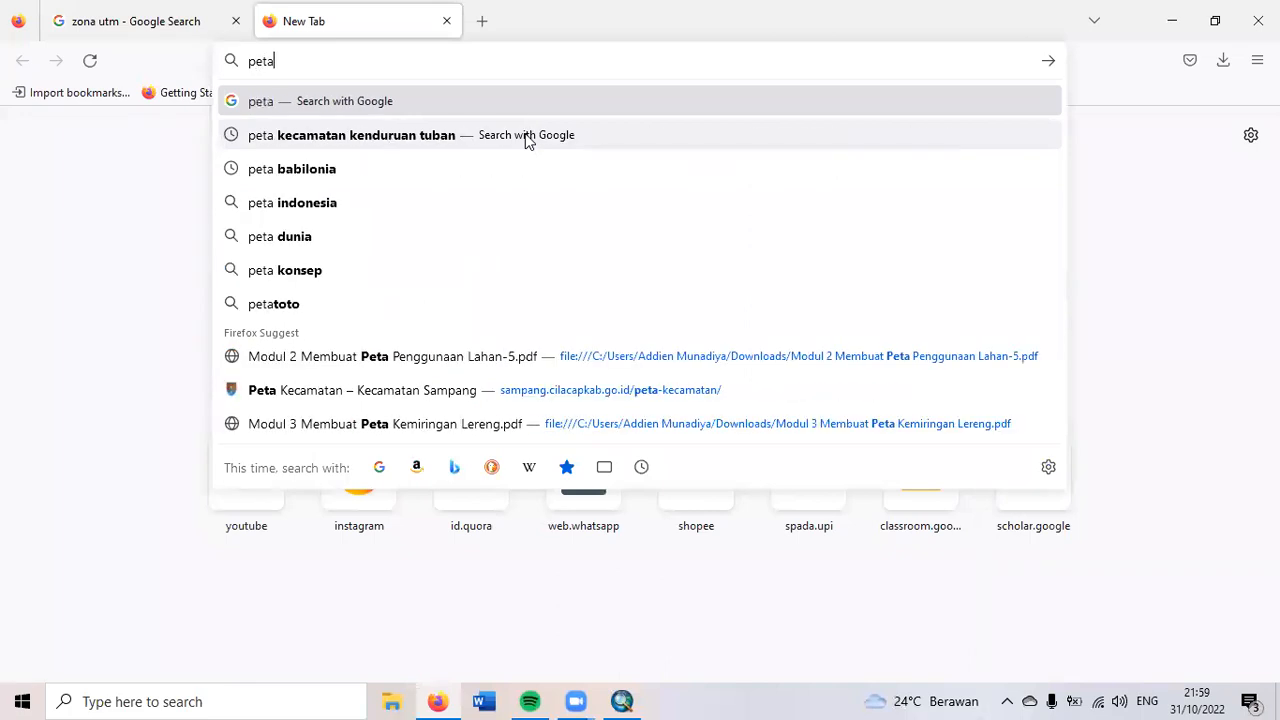
{"action": "type", "text": " kecamata"}
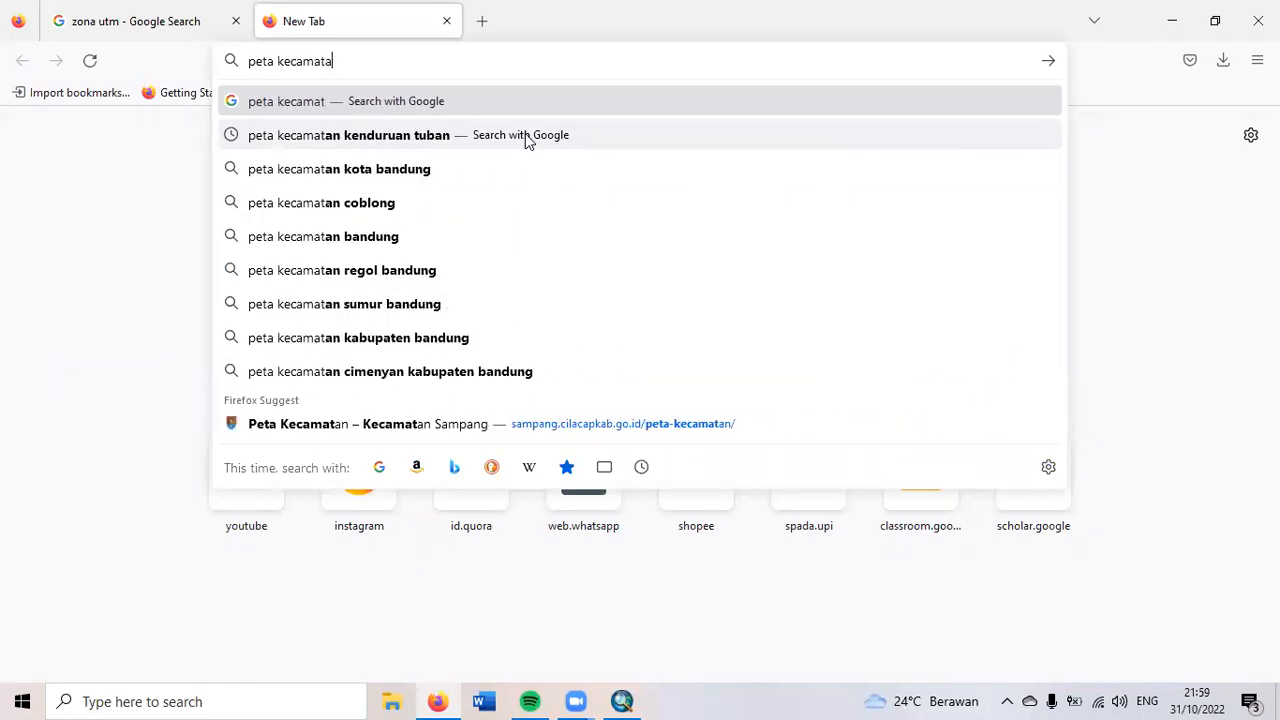
{"action": "type", "text": "n sampan"}
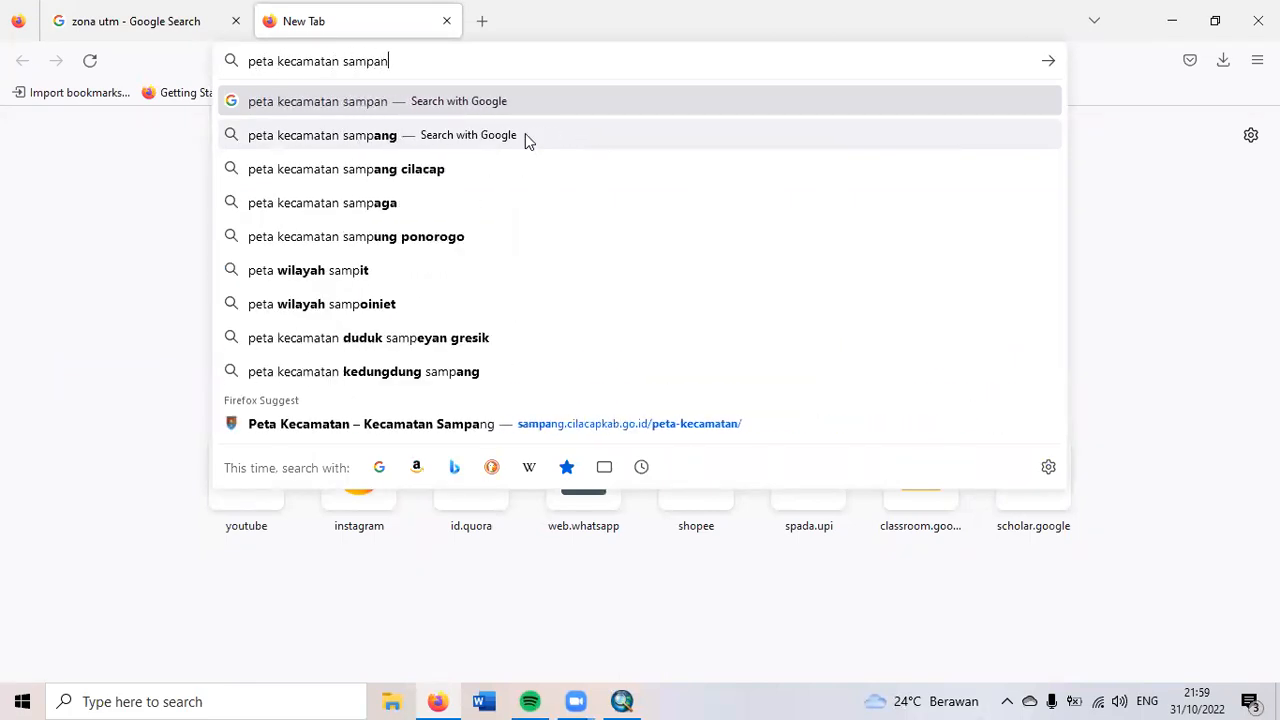
{"action": "key", "text": "Return"}
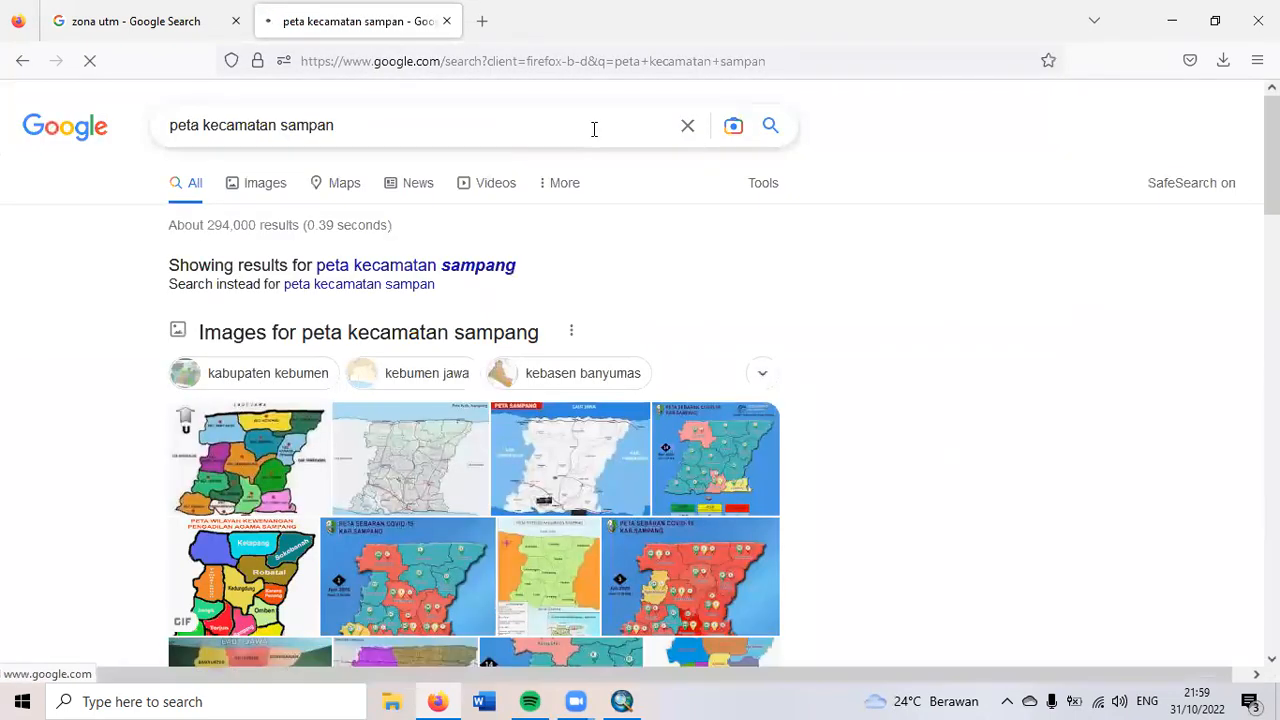
{"action": "left_click", "coordinate": [594, 129]}
{"action": "type", "text": "g "}
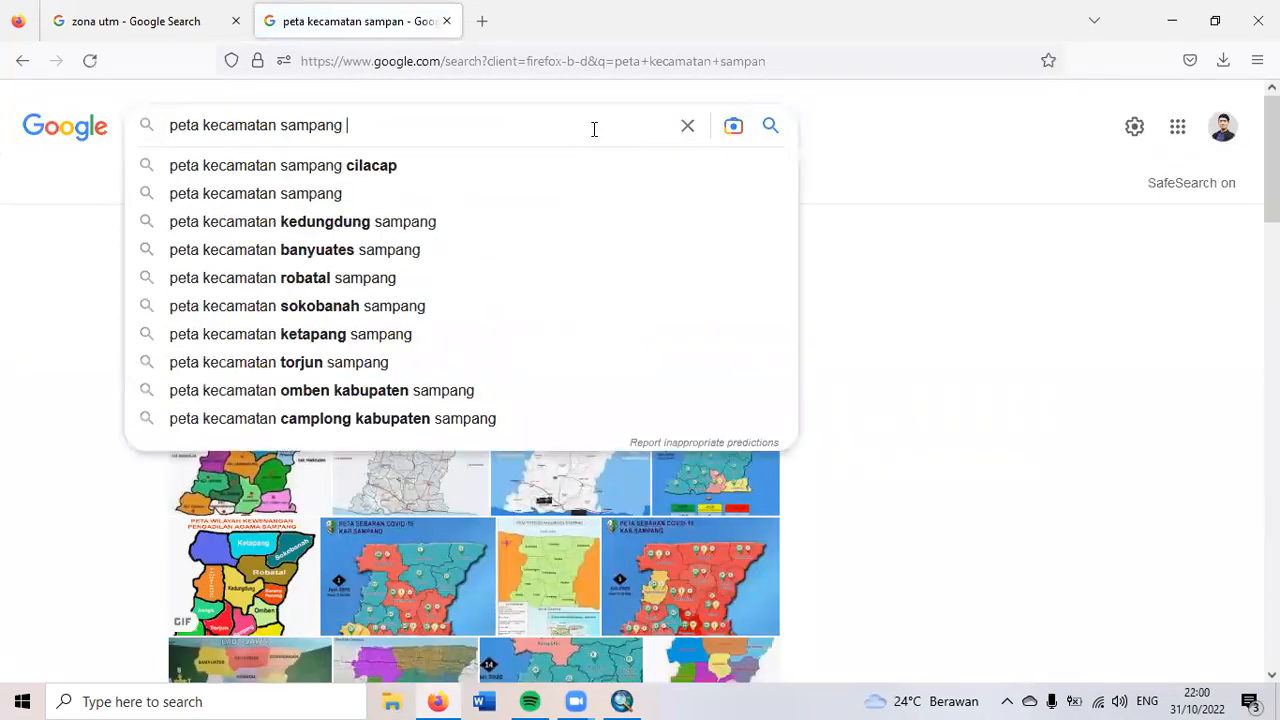
{"action": "type", "text": "cilacap"}
{"action": "key", "text": "Return"}
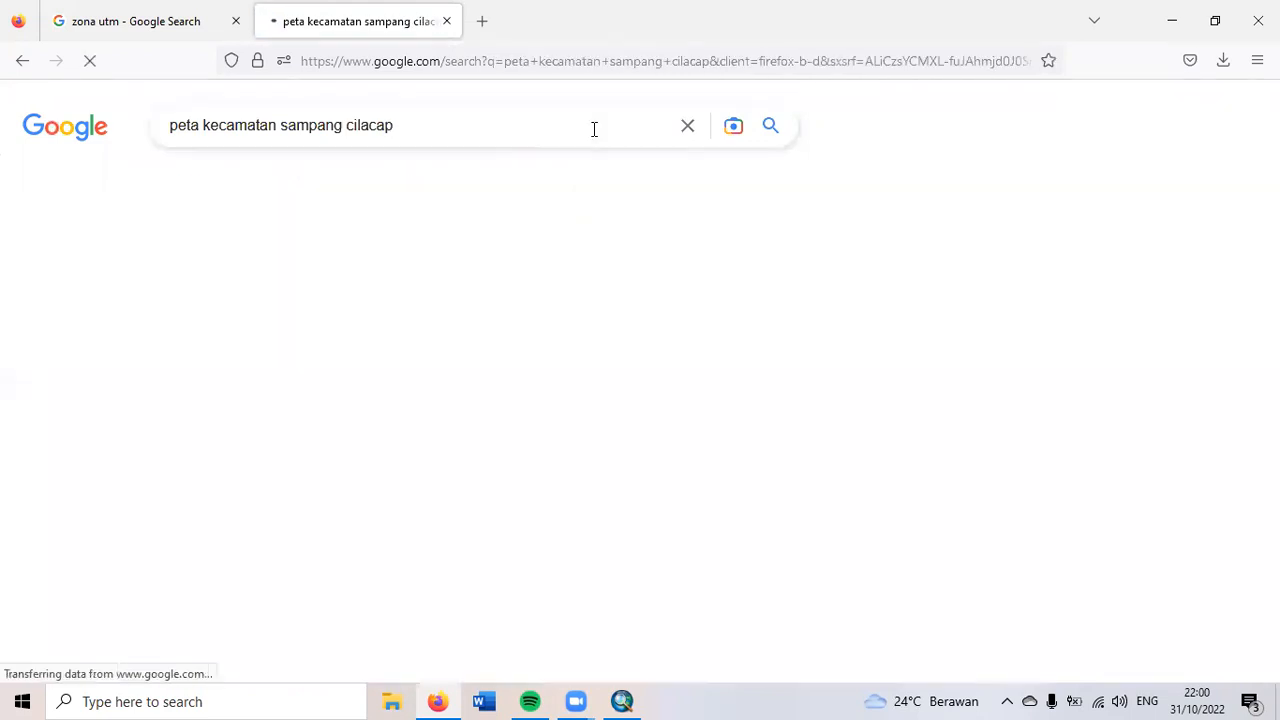
Step: Look through the search results, open the peta.web.id page for Kecamatan Sampang, and examine its map and details
{"action": "scroll", "coordinate": [715, 265], "scroll_direction": "down", "scroll_amount": 4}
{"action": "scroll", "coordinate": [449, 200], "scroll_direction": "up", "scroll_amount": 2}
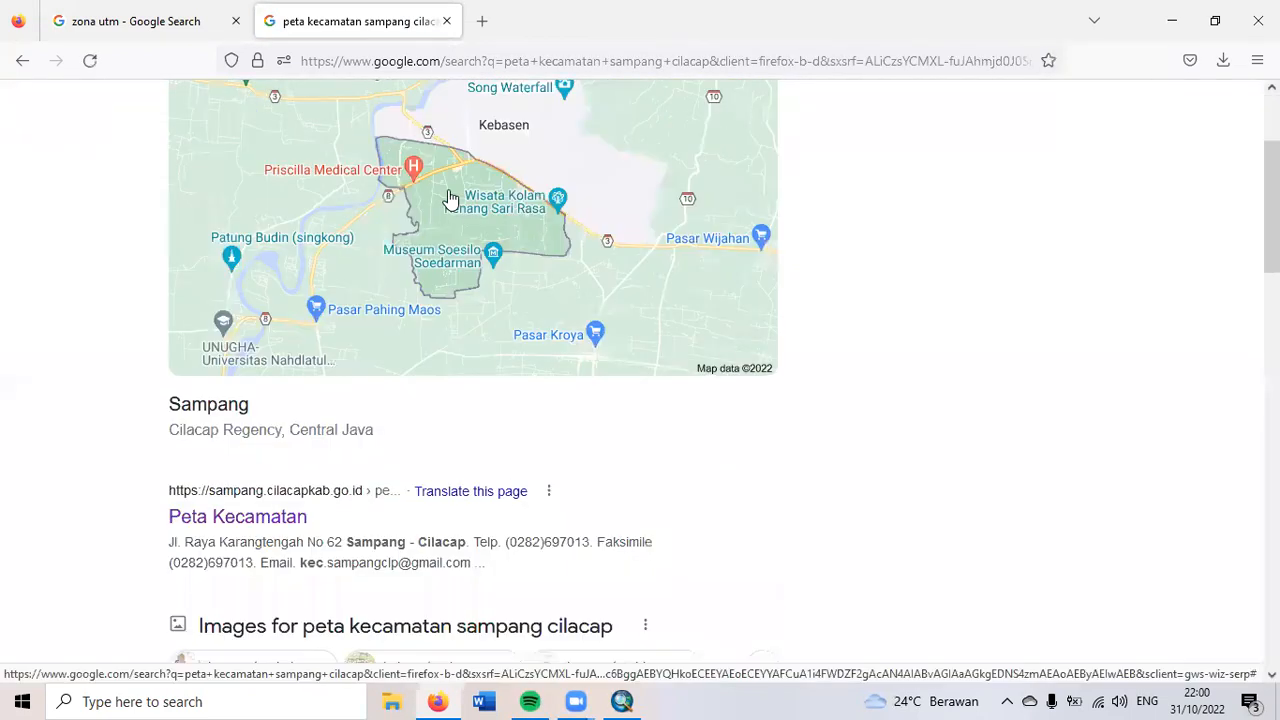
{"action": "scroll", "coordinate": [500, 263], "scroll_direction": "down", "scroll_amount": 6}
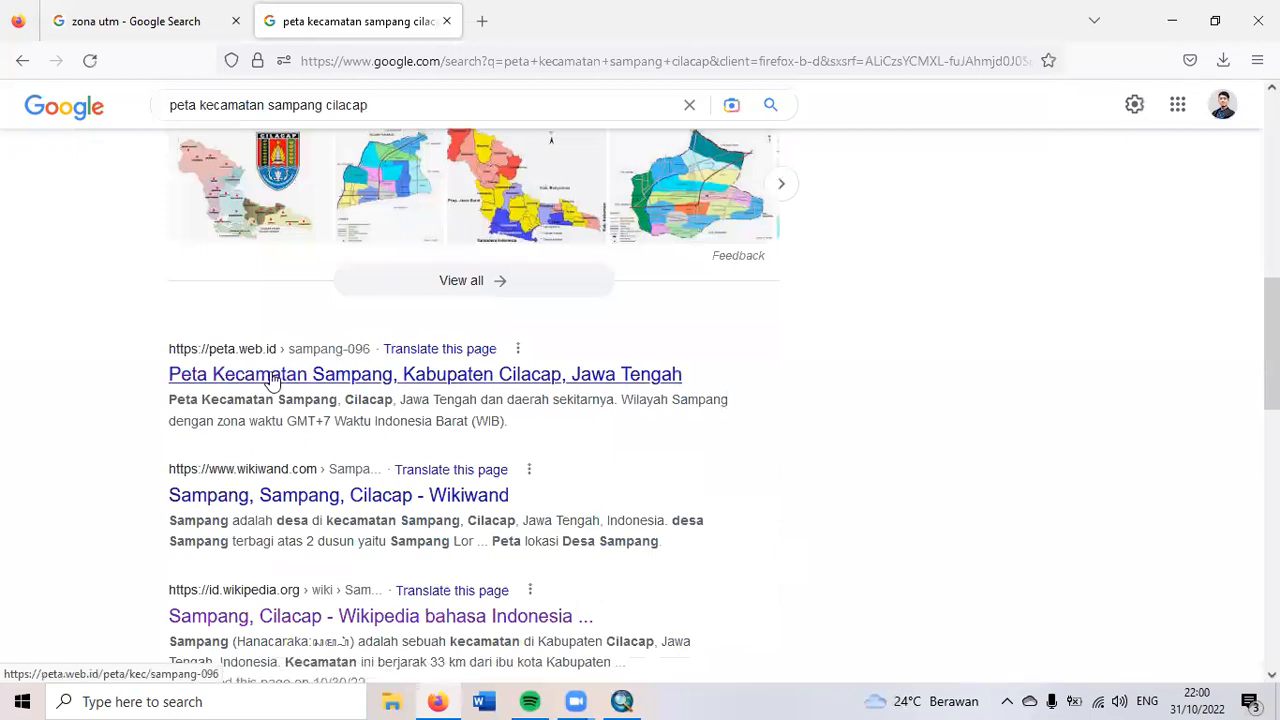
{"action": "scroll", "coordinate": [268, 383], "scroll_direction": "down", "scroll_amount": 2}
{"action": "scroll", "coordinate": [263, 383], "scroll_direction": "up", "scroll_amount": 5}
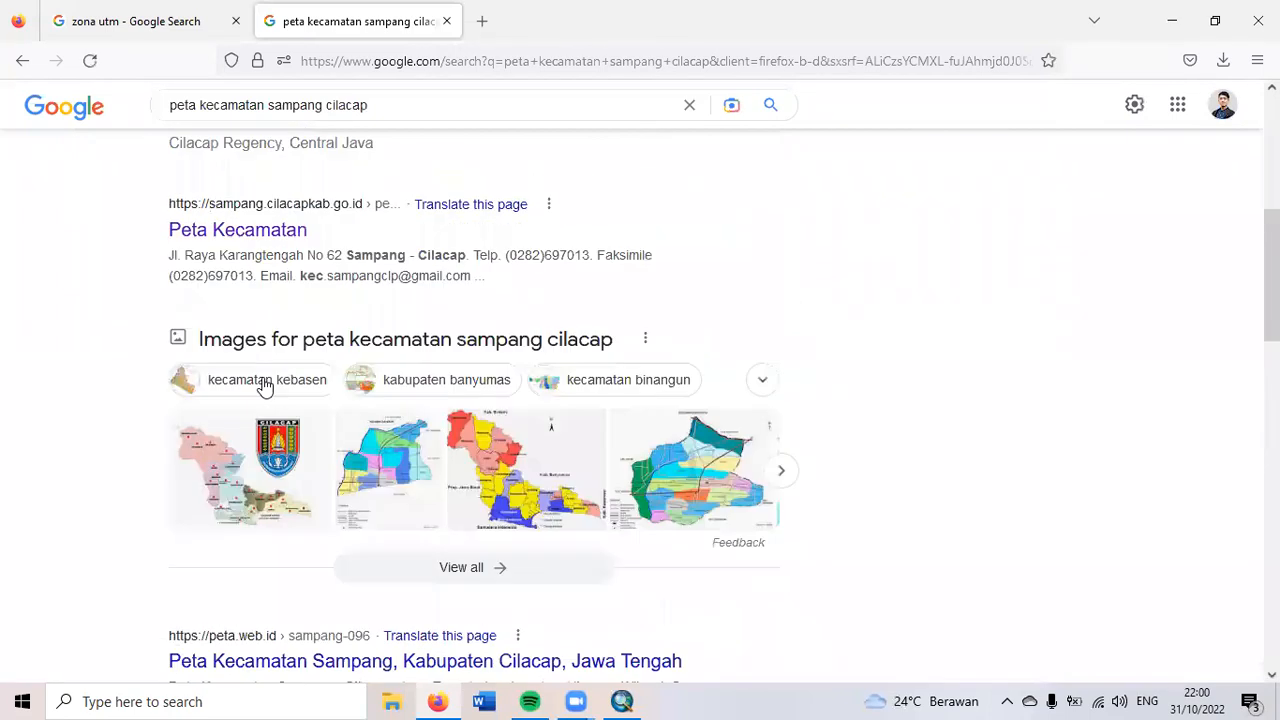
{"action": "scroll", "coordinate": [265, 380], "scroll_direction": "down", "scroll_amount": 5}
{"action": "scroll", "coordinate": [263, 376], "scroll_direction": "down", "scroll_amount": 3}
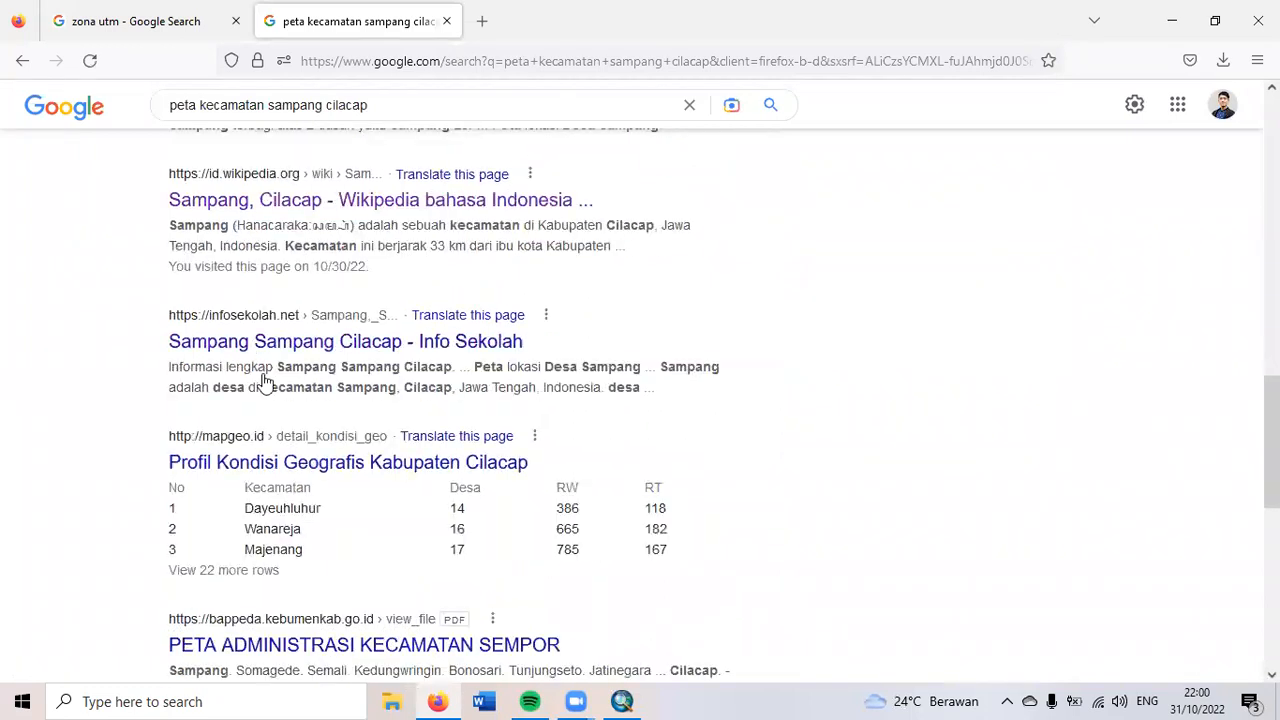
{"action": "scroll", "coordinate": [263, 377], "scroll_direction": "up", "scroll_amount": 6}
{"action": "left_click", "coordinate": [362, 472]}
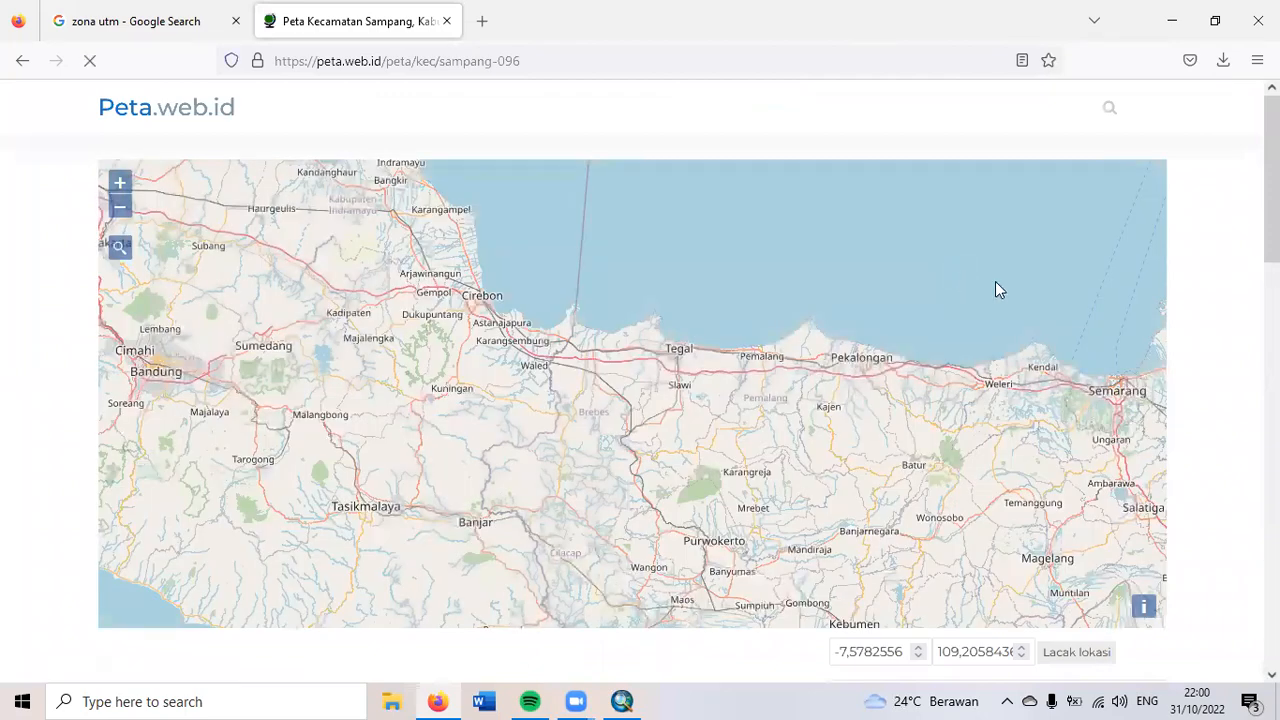
{"action": "scroll", "coordinate": [1156, 328], "scroll_direction": "down", "scroll_amount": 2}
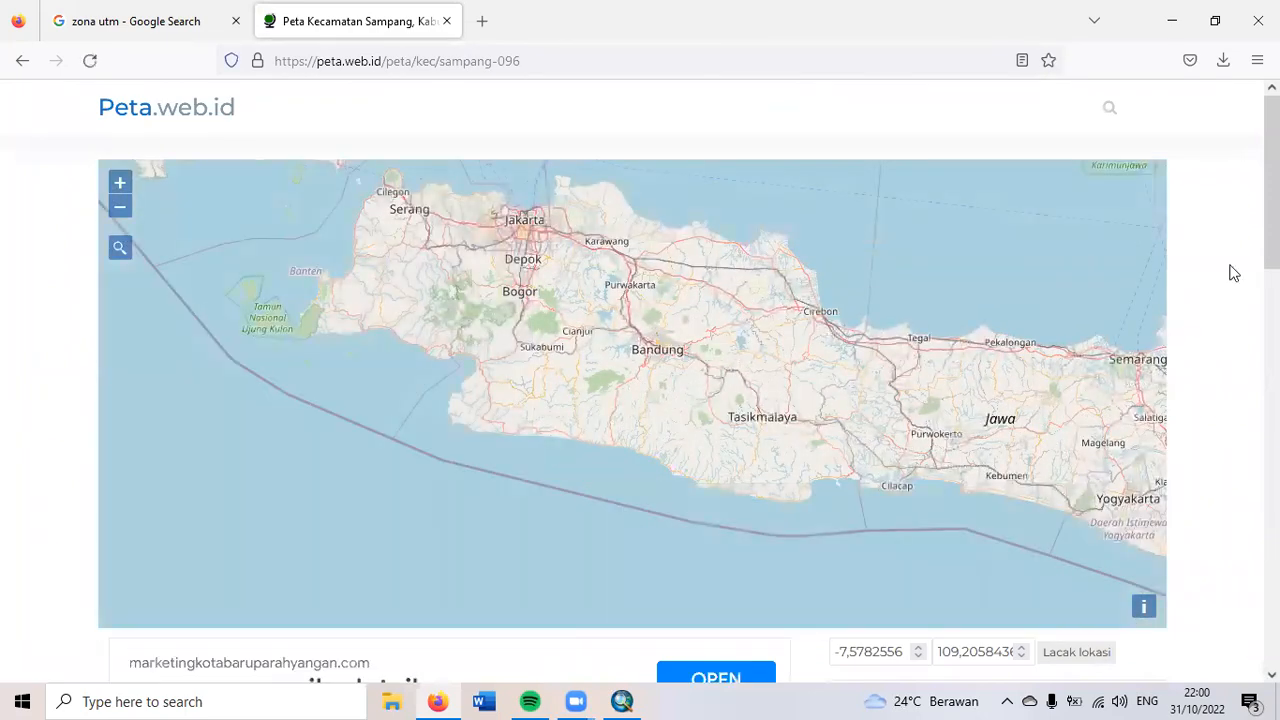
{"action": "scroll", "coordinate": [1233, 272], "scroll_direction": "down", "scroll_amount": 3}
{"action": "scroll", "coordinate": [1233, 272], "scroll_direction": "down", "scroll_amount": 8}
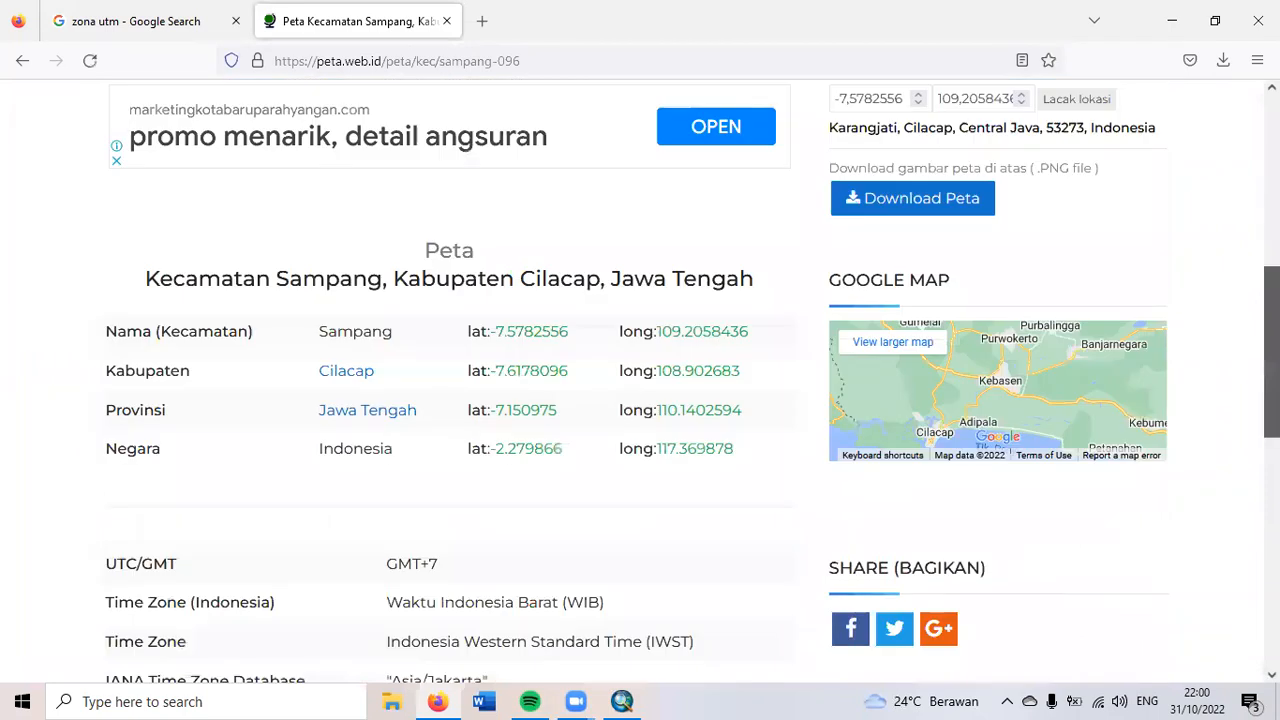
Step: Return to the search results and browse the image results for a map of Kecamatan Sampang
{"action": "left_click", "coordinate": [22, 60]}
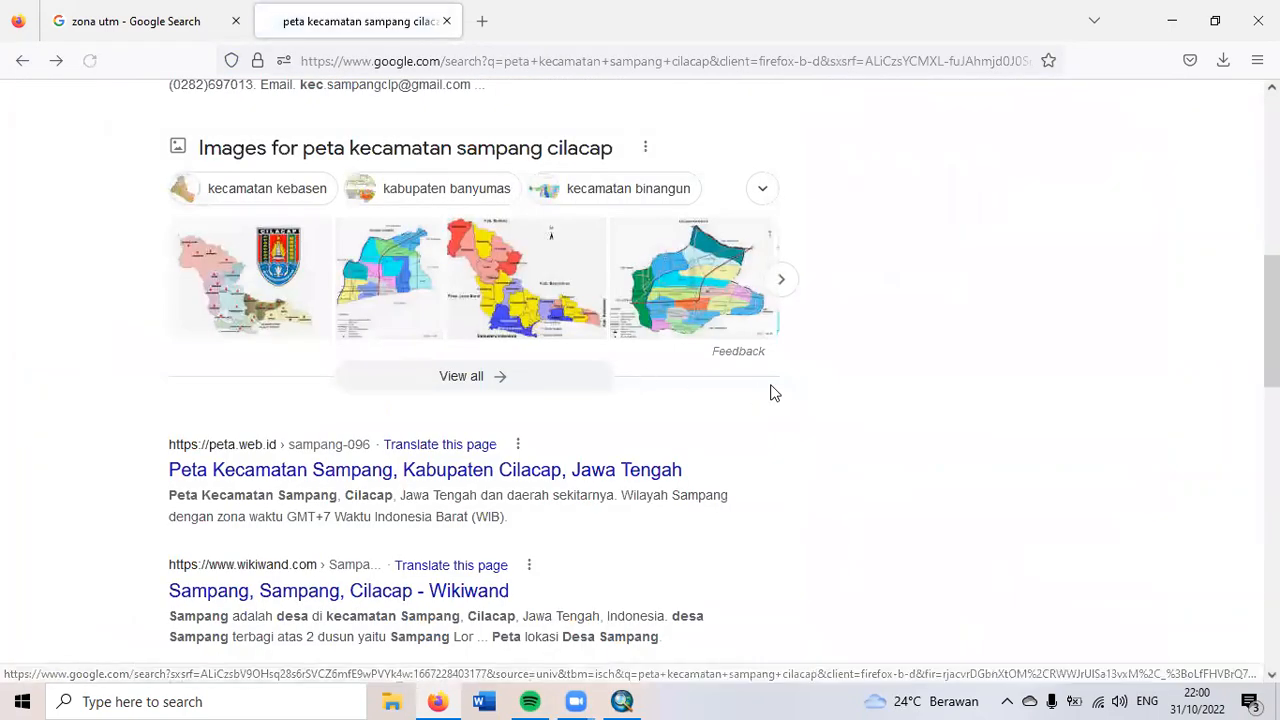
{"action": "scroll", "coordinate": [771, 391], "scroll_direction": "up", "scroll_amount": 8}
{"action": "left_click", "coordinate": [272, 188]}
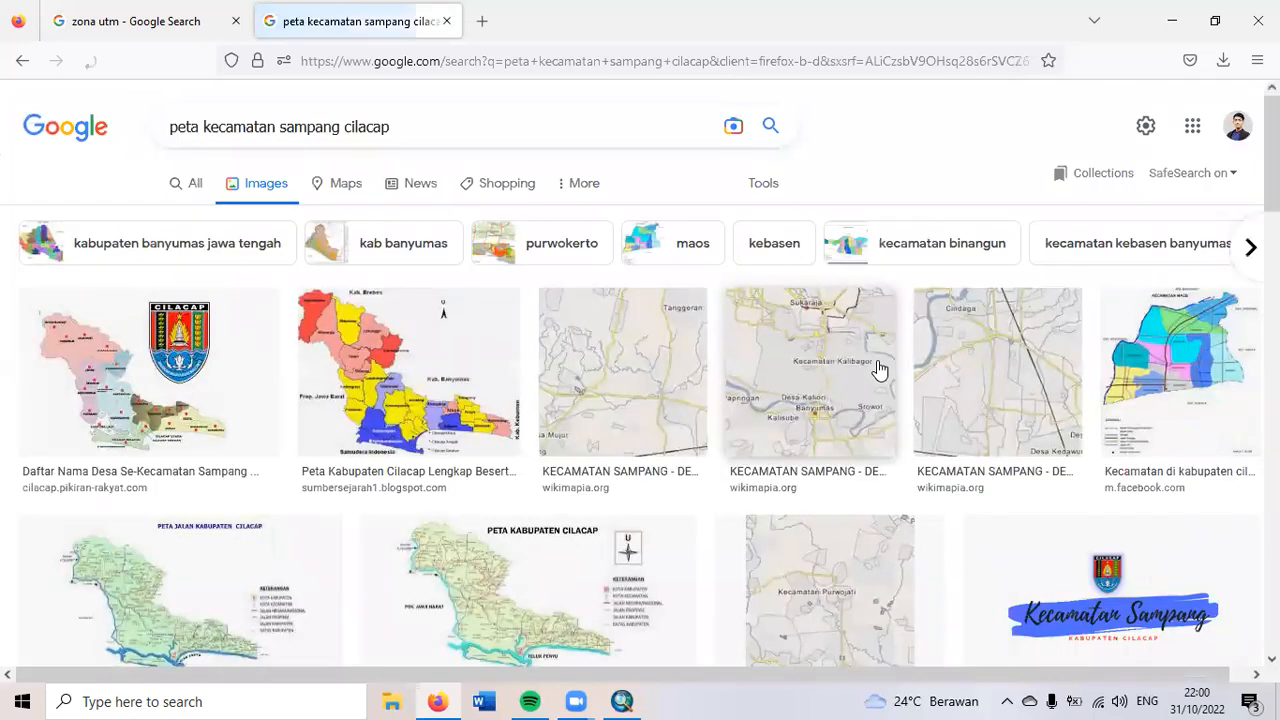
{"action": "scroll", "coordinate": [881, 371], "scroll_direction": "down", "scroll_amount": 2}
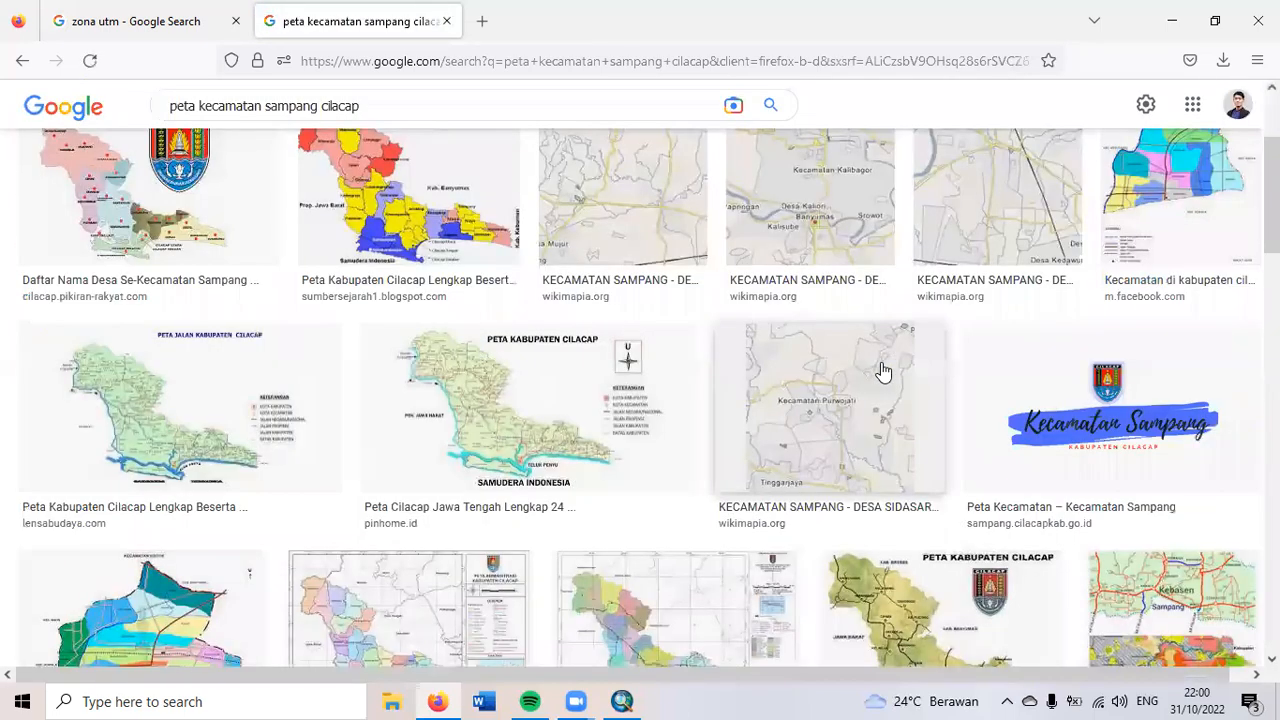
{"action": "scroll", "coordinate": [881, 371], "scroll_direction": "down", "scroll_amount": 3}
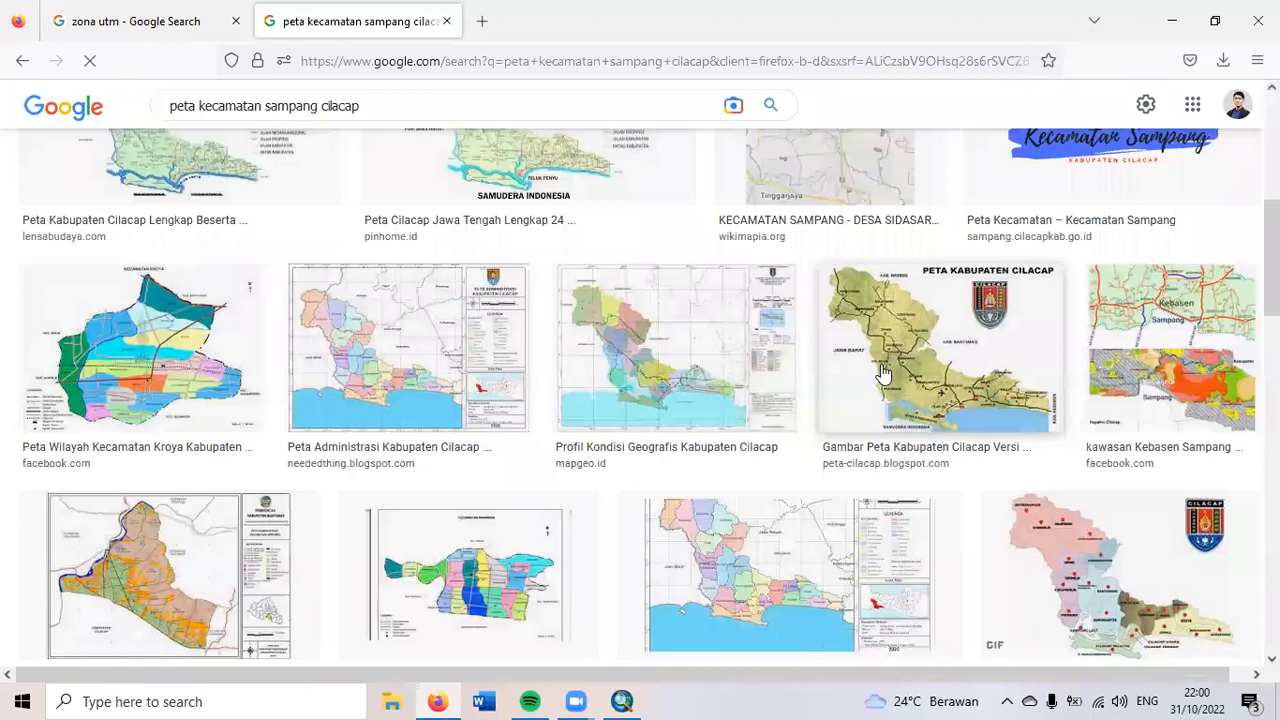
{"action": "scroll", "coordinate": [883, 373], "scroll_direction": "down", "scroll_amount": 4}
Step: Go back to the web results and look through the whole page for a source on Kecamatan Sampang's villages
{"action": "left_click", "coordinate": [22, 60]}
{"action": "scroll", "coordinate": [727, 421], "scroll_direction": "down", "scroll_amount": 4}
{"action": "scroll", "coordinate": [727, 421], "scroll_direction": "down", "scroll_amount": 10}
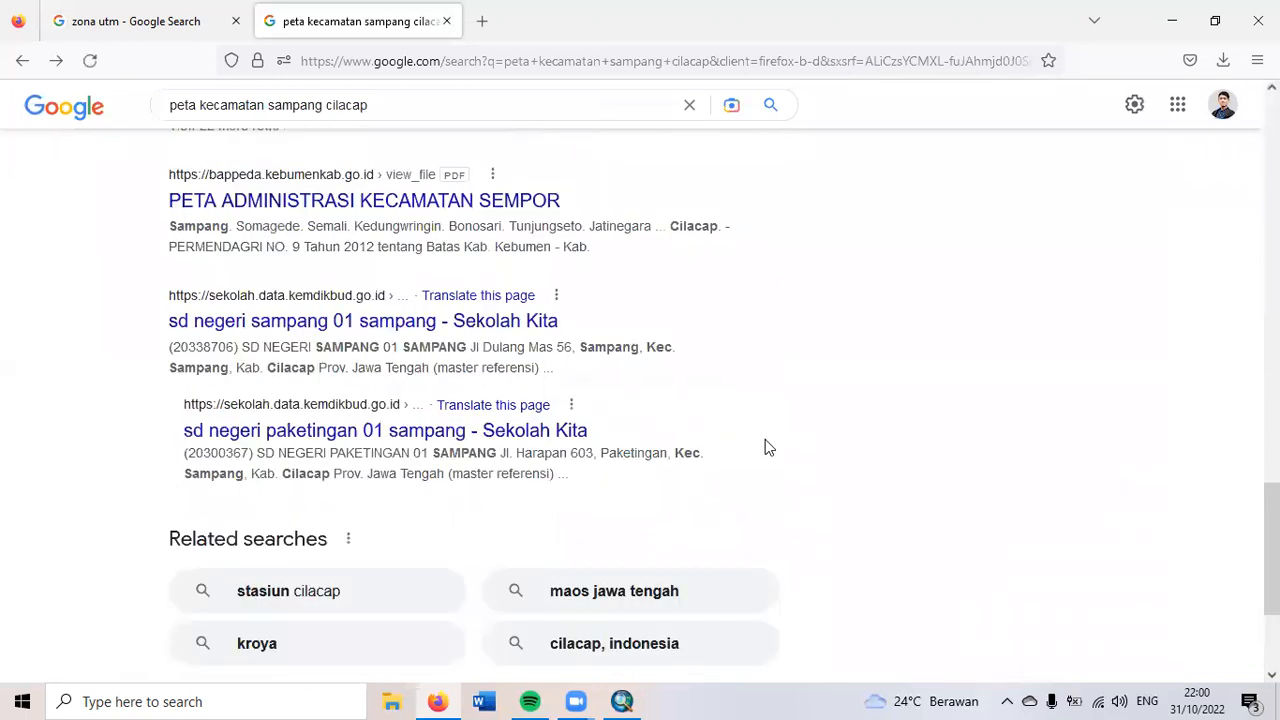
{"action": "scroll", "coordinate": [431, 341], "scroll_direction": "down", "scroll_amount": 3}
{"action": "scroll", "coordinate": [430, 335], "scroll_direction": "up", "scroll_amount": 10}
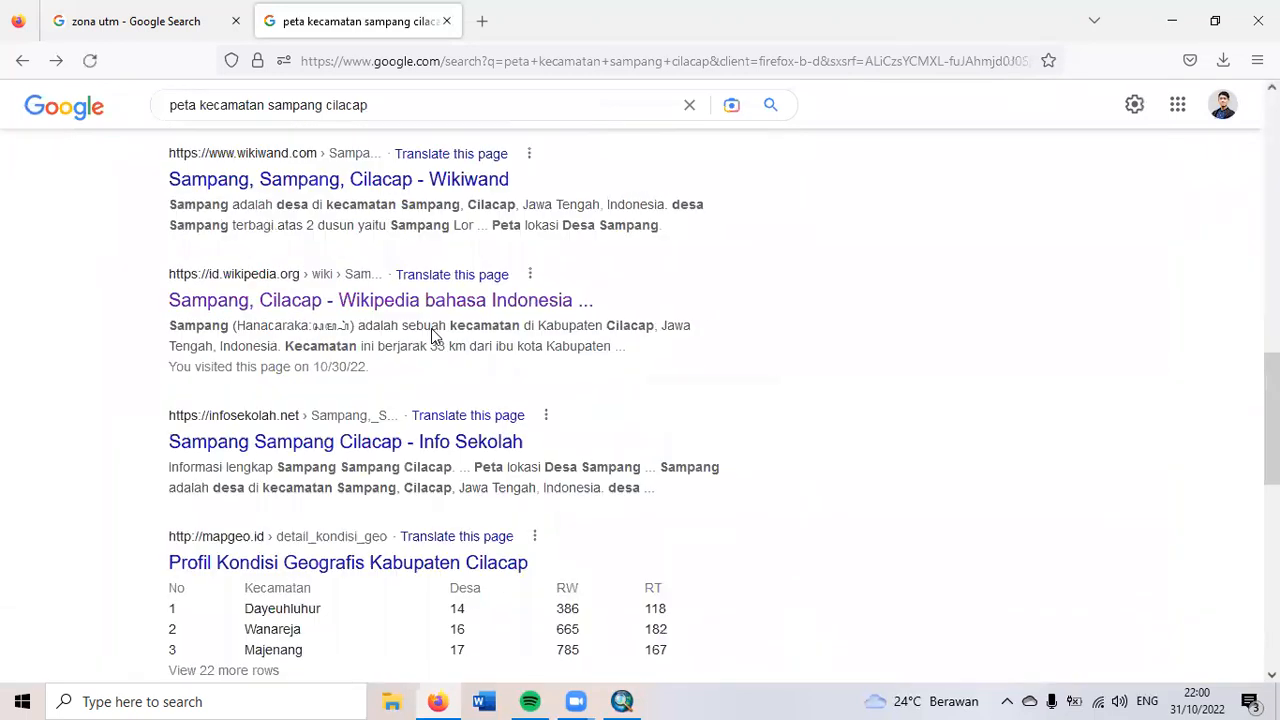
{"action": "scroll", "coordinate": [403, 160], "scroll_direction": "up", "scroll_amount": 3}
Step: Search for "kecamatan sampang cilacap", open the Data Desa - Kecamatan Sampang result, and view its village list
{"action": "left_click_drag", "start_coordinate": [401, 126], "coordinate": [118, 101]}
{"action": "type", "text": "kecamatan"}
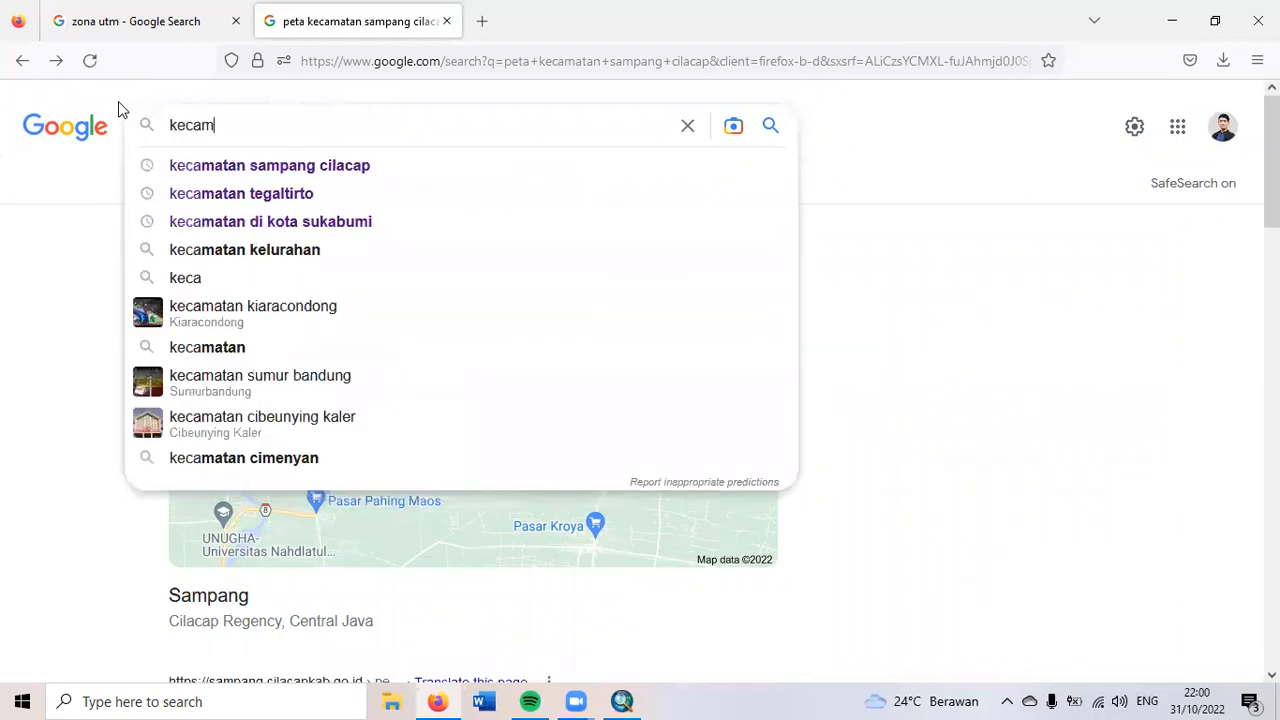
{"action": "left_click", "coordinate": [369, 164]}
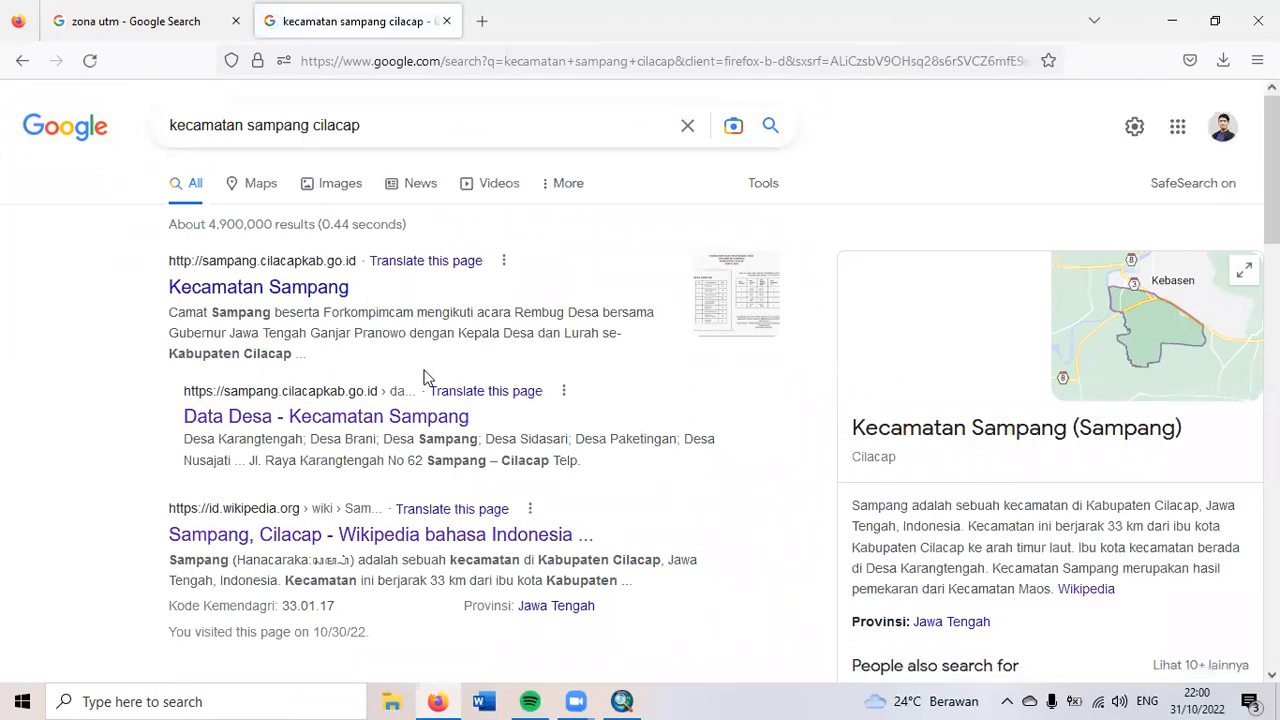
{"action": "scroll", "coordinate": [548, 407], "scroll_direction": "down", "scroll_amount": 1}
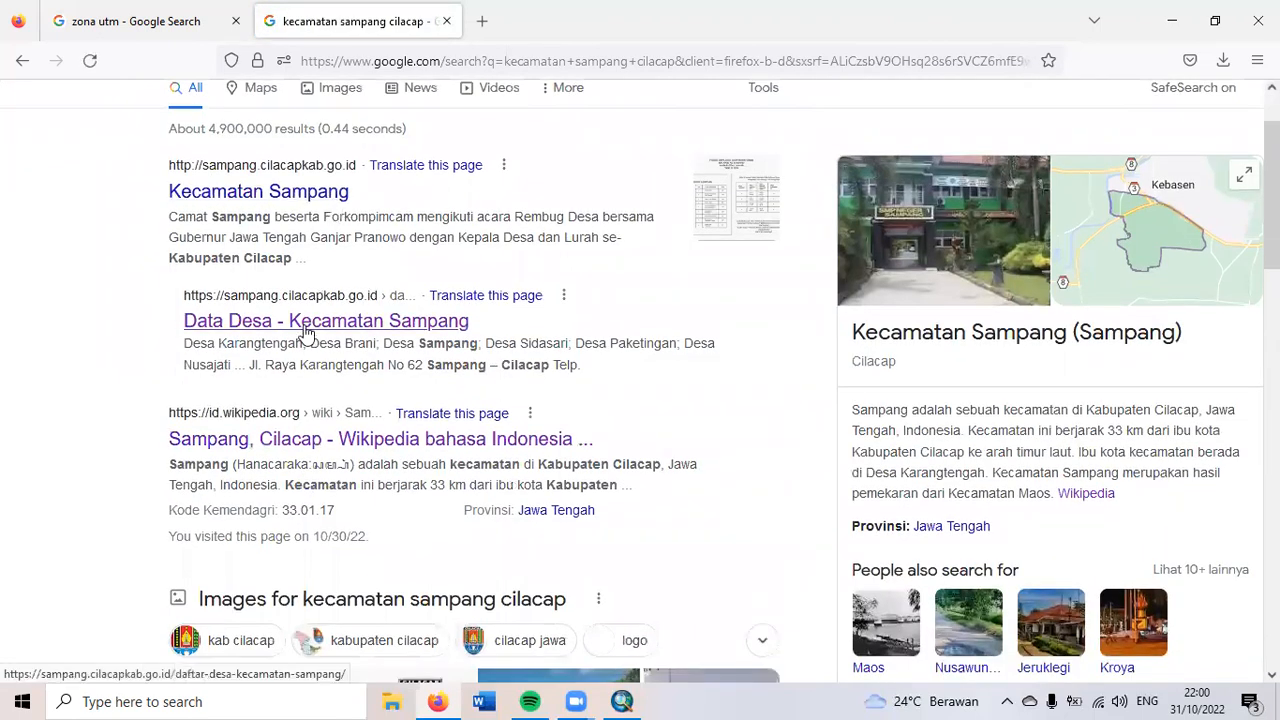
{"action": "left_click", "coordinate": [307, 333]}
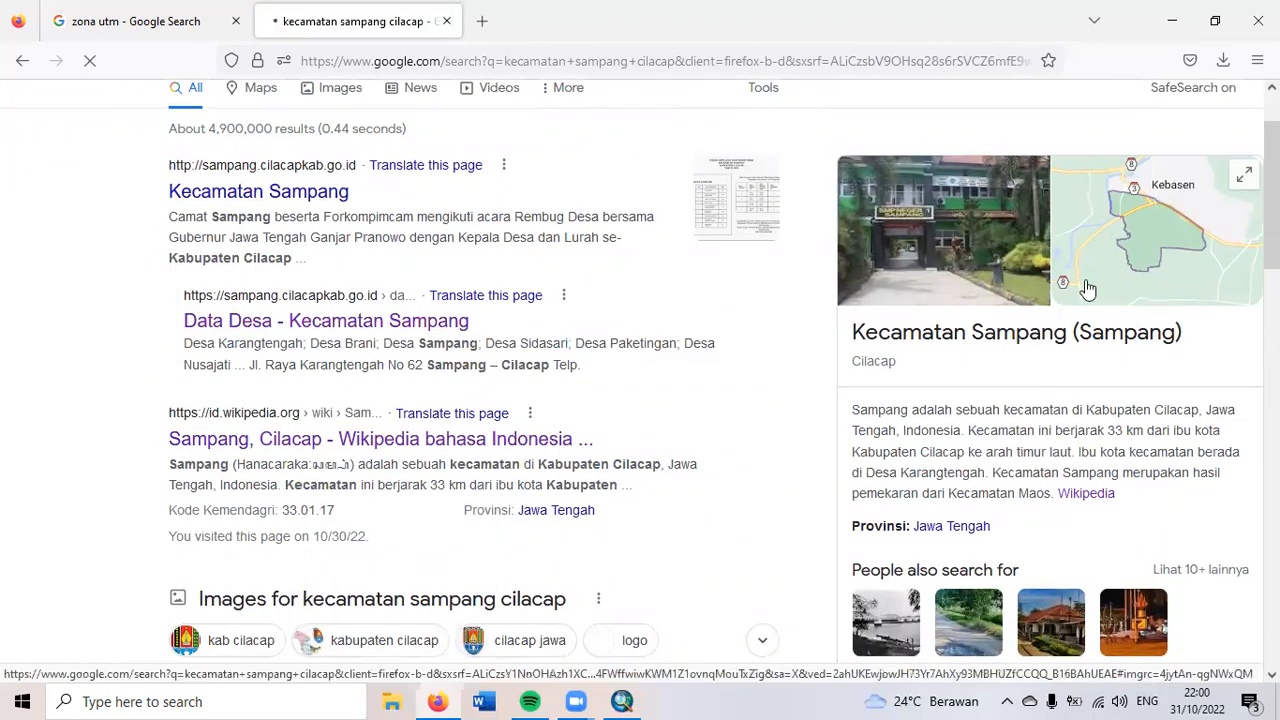
{"action": "scroll", "coordinate": [537, 363], "scroll_direction": "down", "scroll_amount": 3}
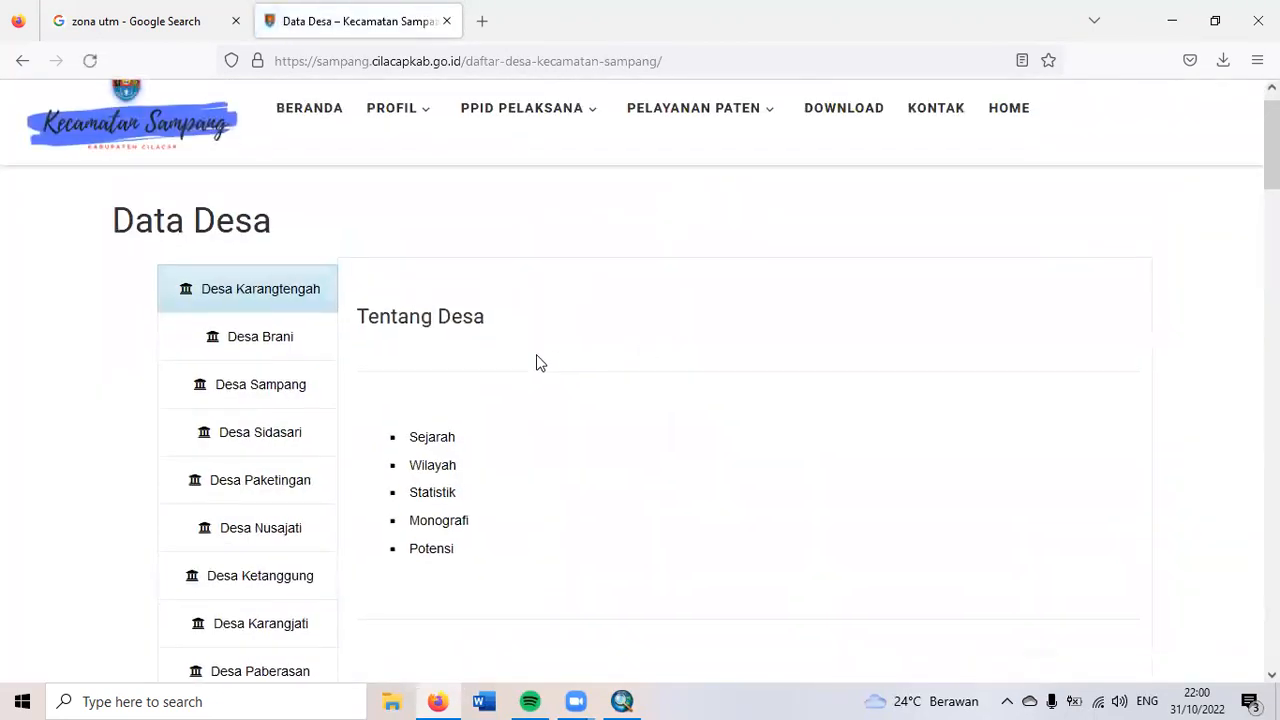
Step: Look through the Data Desa page, open the site's Peta Kecamatan page, and examine the village map of Kecamatan Sampang
{"action": "scroll", "coordinate": [534, 429], "scroll_direction": "down", "scroll_amount": 10}
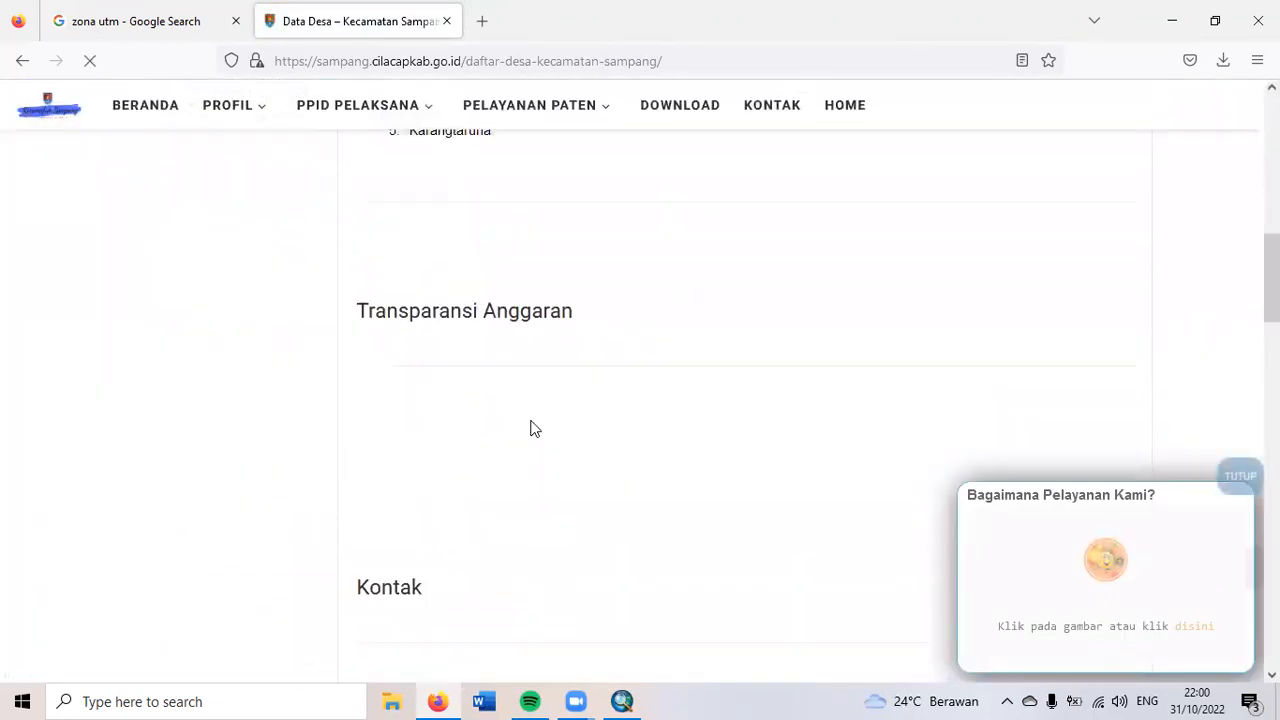
{"action": "scroll", "coordinate": [531, 427], "scroll_direction": "down", "scroll_amount": 7}
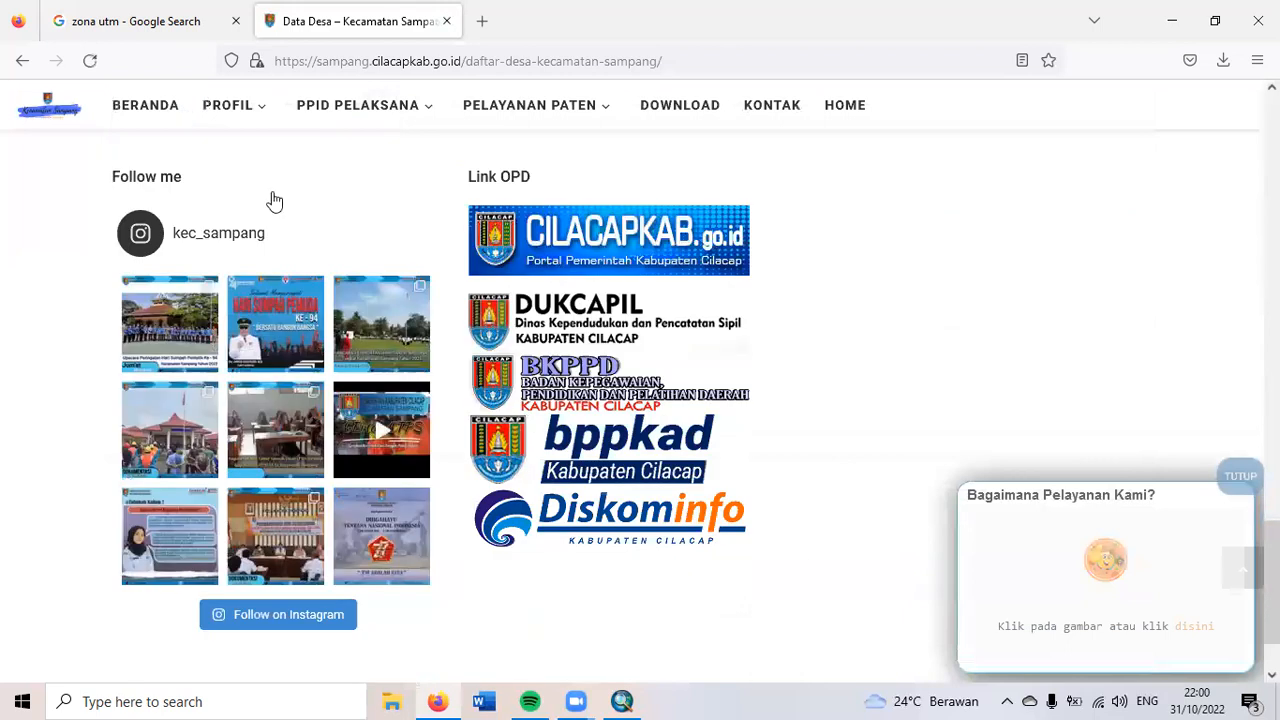
{"action": "mouse_move", "coordinate": [236, 123]}
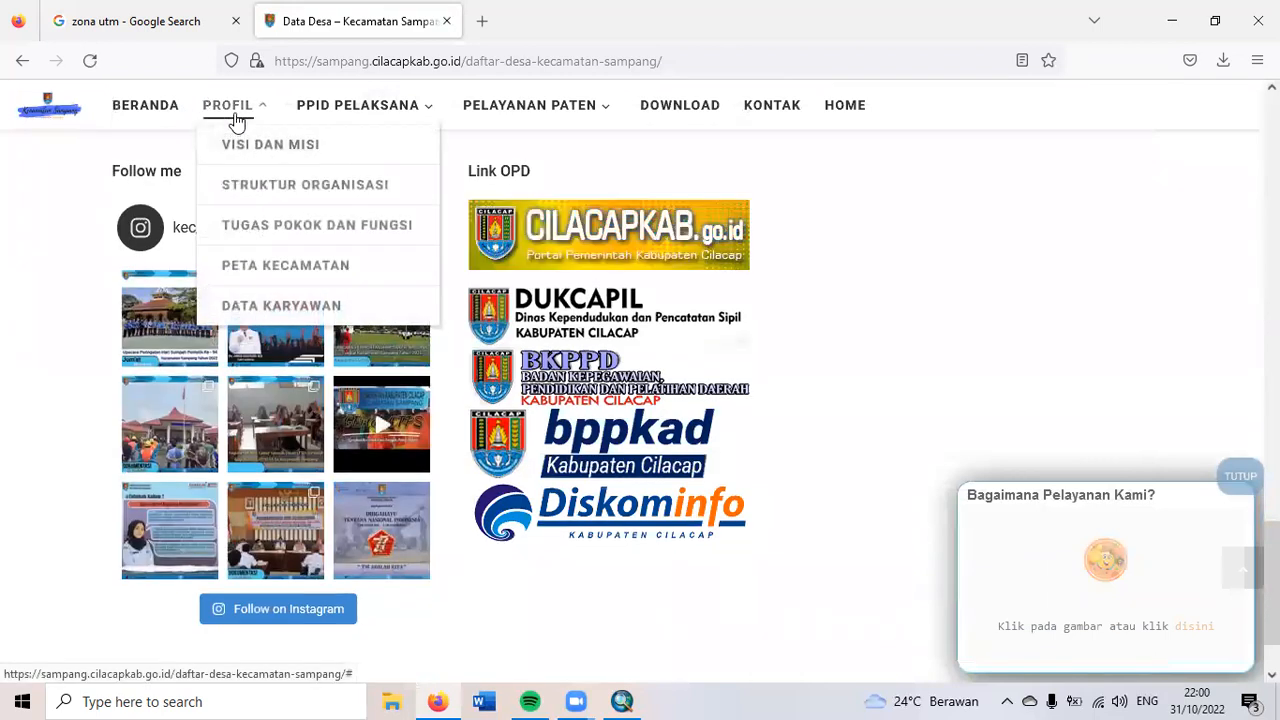
{"action": "left_click", "coordinate": [278, 282]}
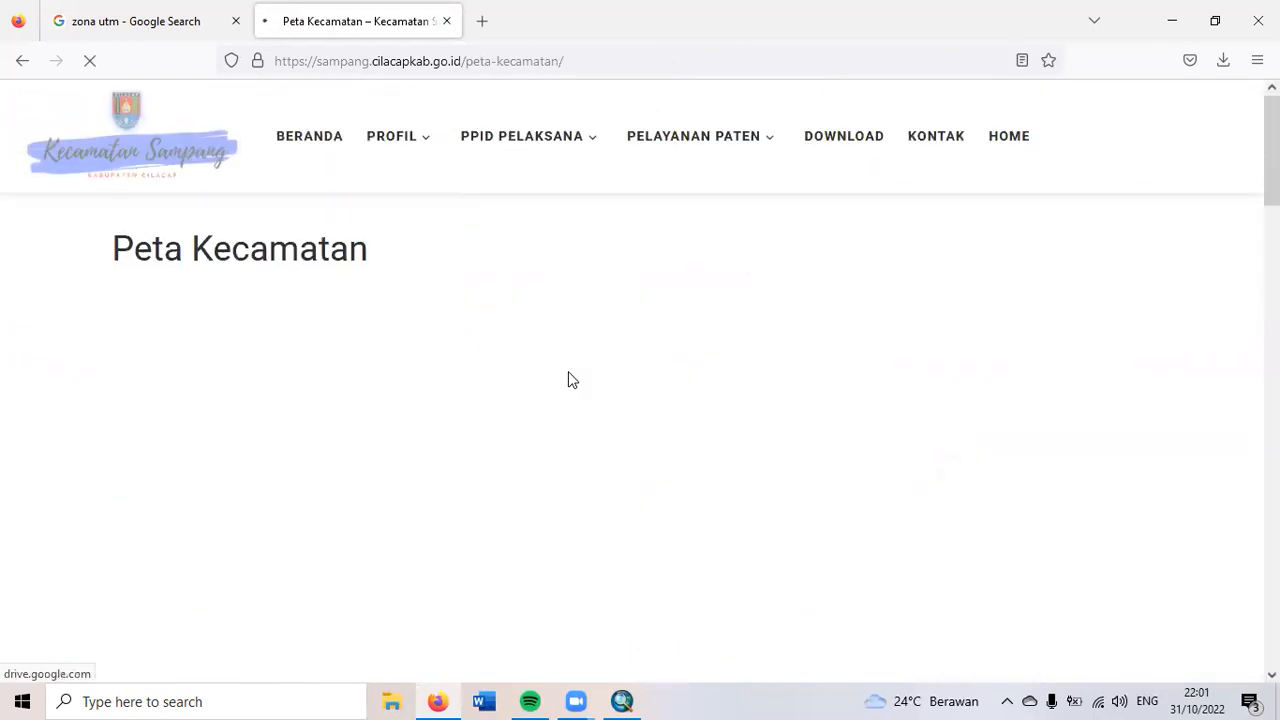
{"action": "scroll", "coordinate": [632, 380], "scroll_direction": "down", "scroll_amount": 3}
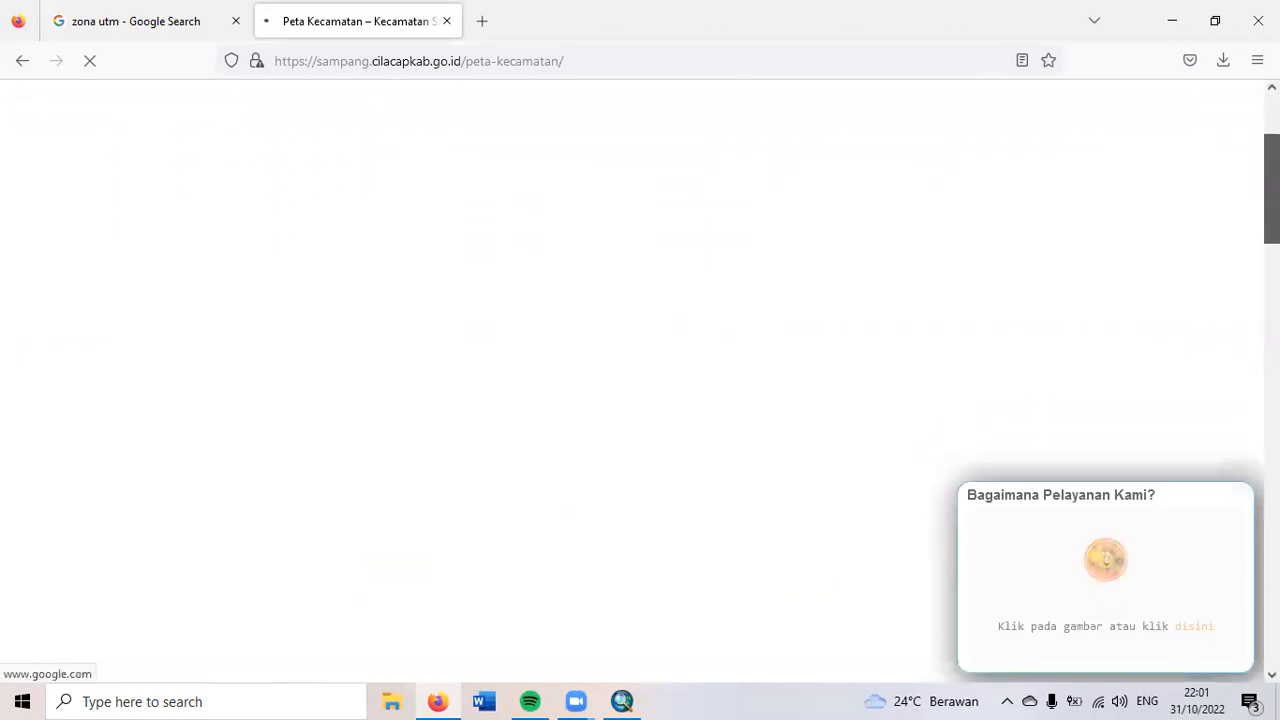
{"action": "scroll", "coordinate": [632, 380], "scroll_direction": "up", "scroll_amount": 1}
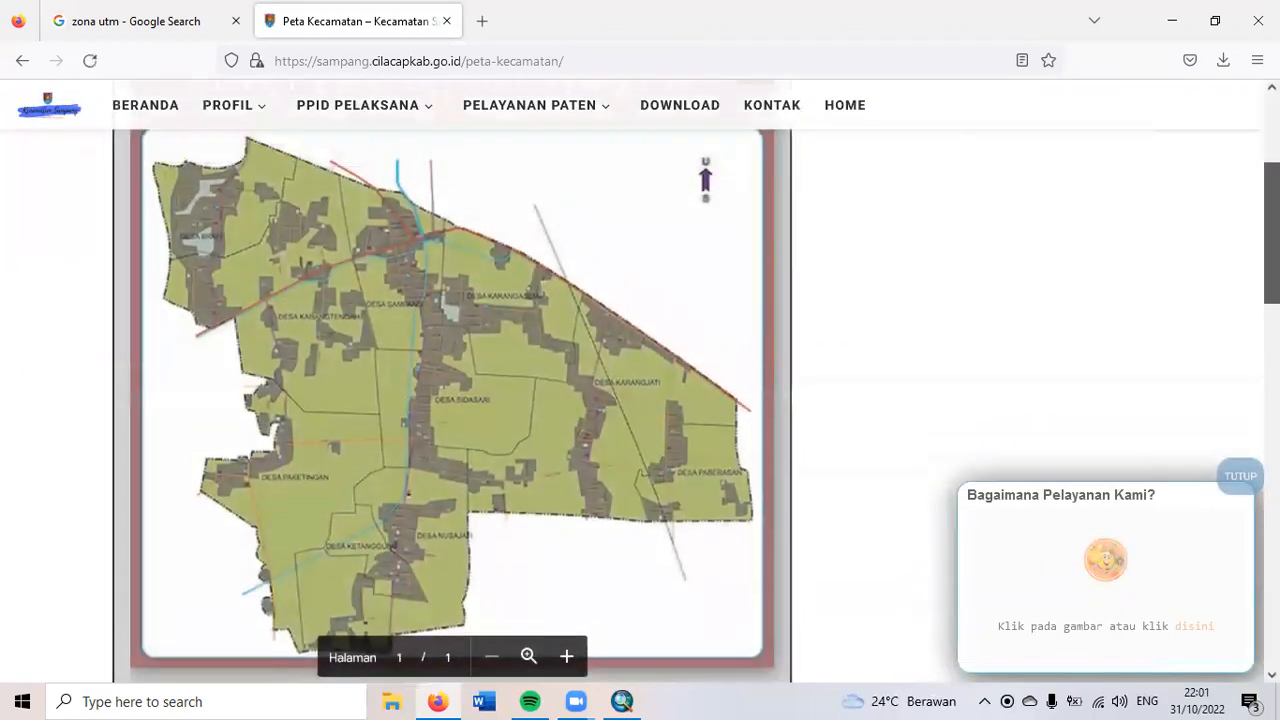
{"action": "scroll", "coordinate": [540, 265], "scroll_direction": "down", "scroll_amount": 1}
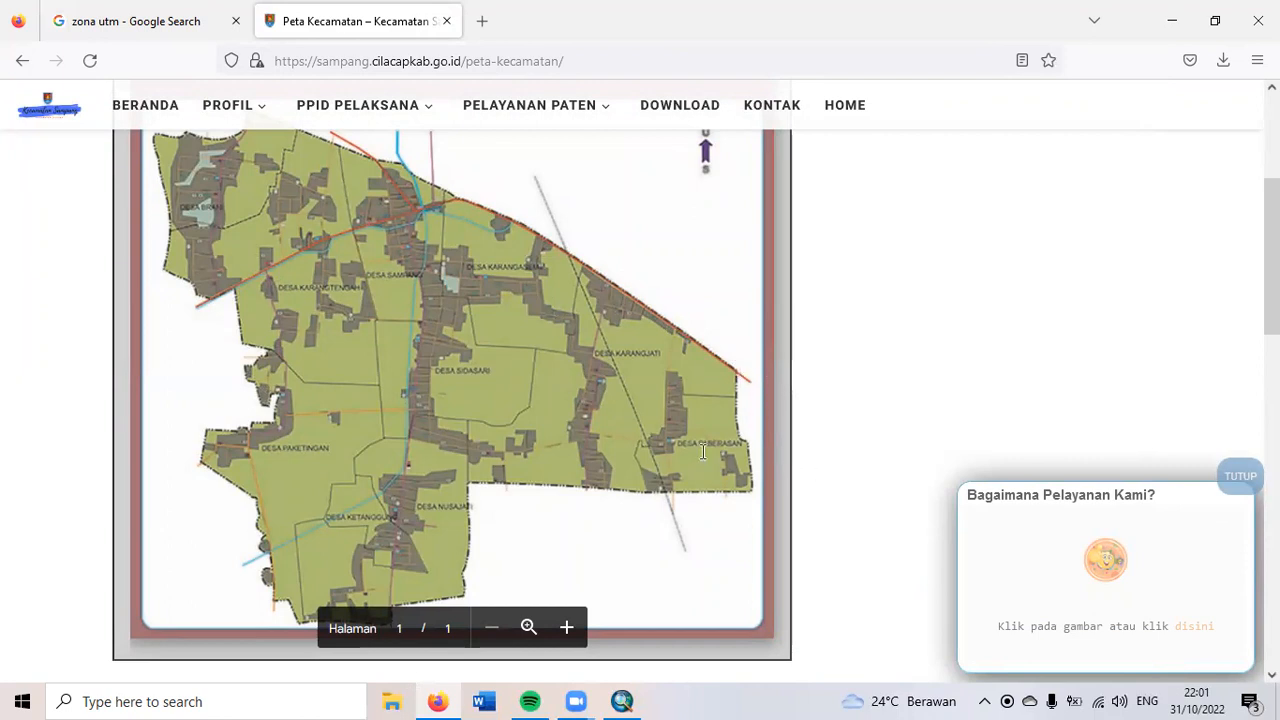
{"action": "scroll", "coordinate": [508, 321], "scroll_direction": "down", "scroll_amount": 3}
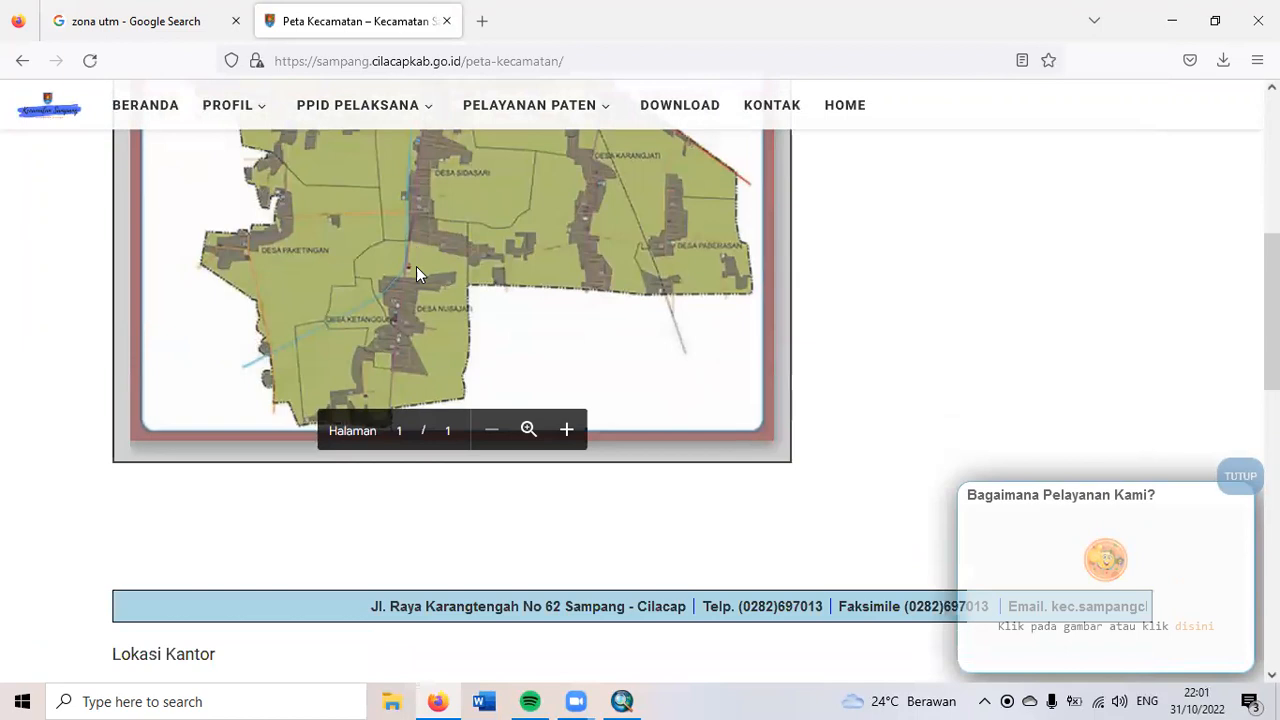
{"action": "scroll", "coordinate": [416, 266], "scroll_direction": "up", "scroll_amount": 3}
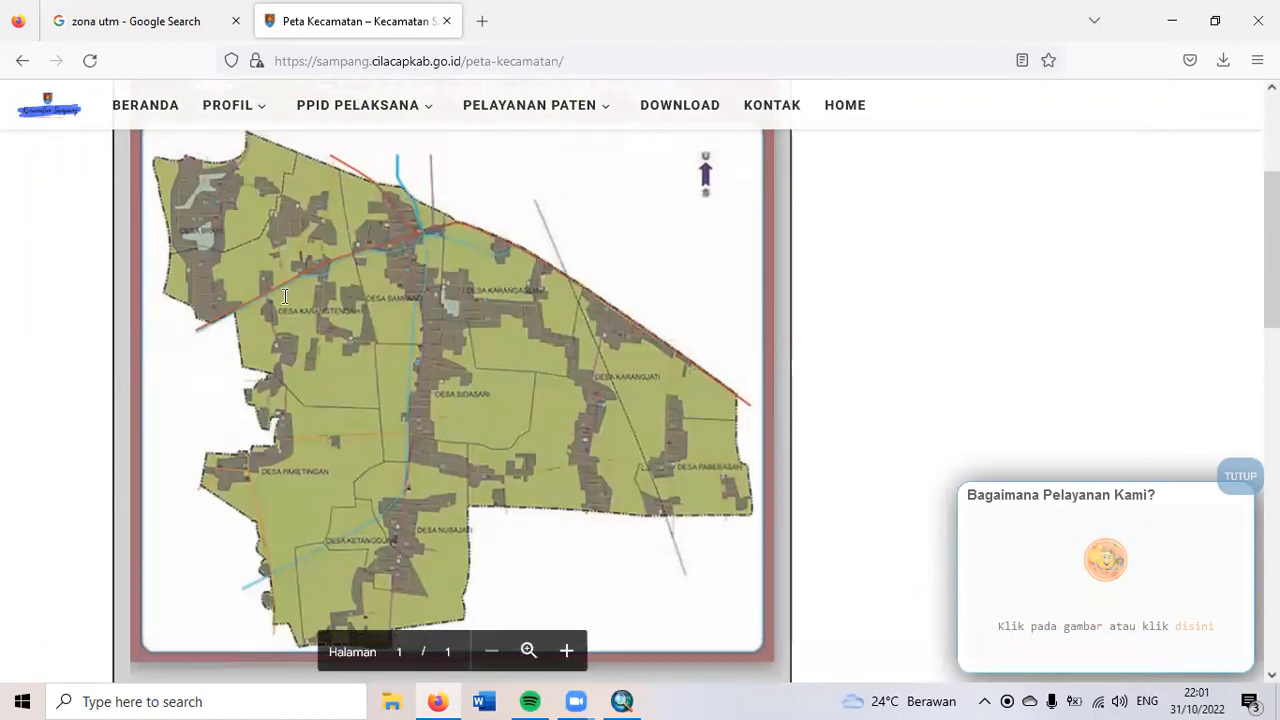
Step: Switch to ArcMap and examine the 1308-334.jpg sheet to locate Desa Brani, Desa Karangtengah and Desa Paketingan in Kecamatan Sampang
{"action": "left_click", "coordinate": [622, 700]}
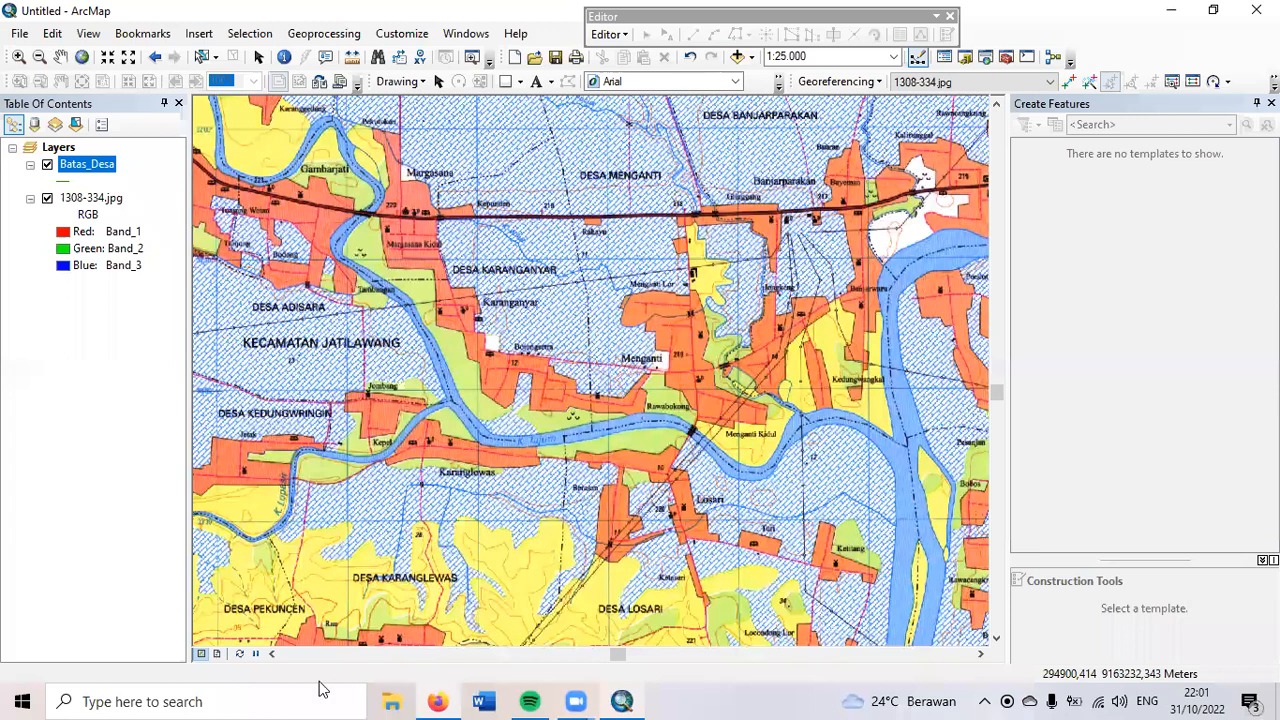
{"action": "left_click", "coordinate": [273, 655]}
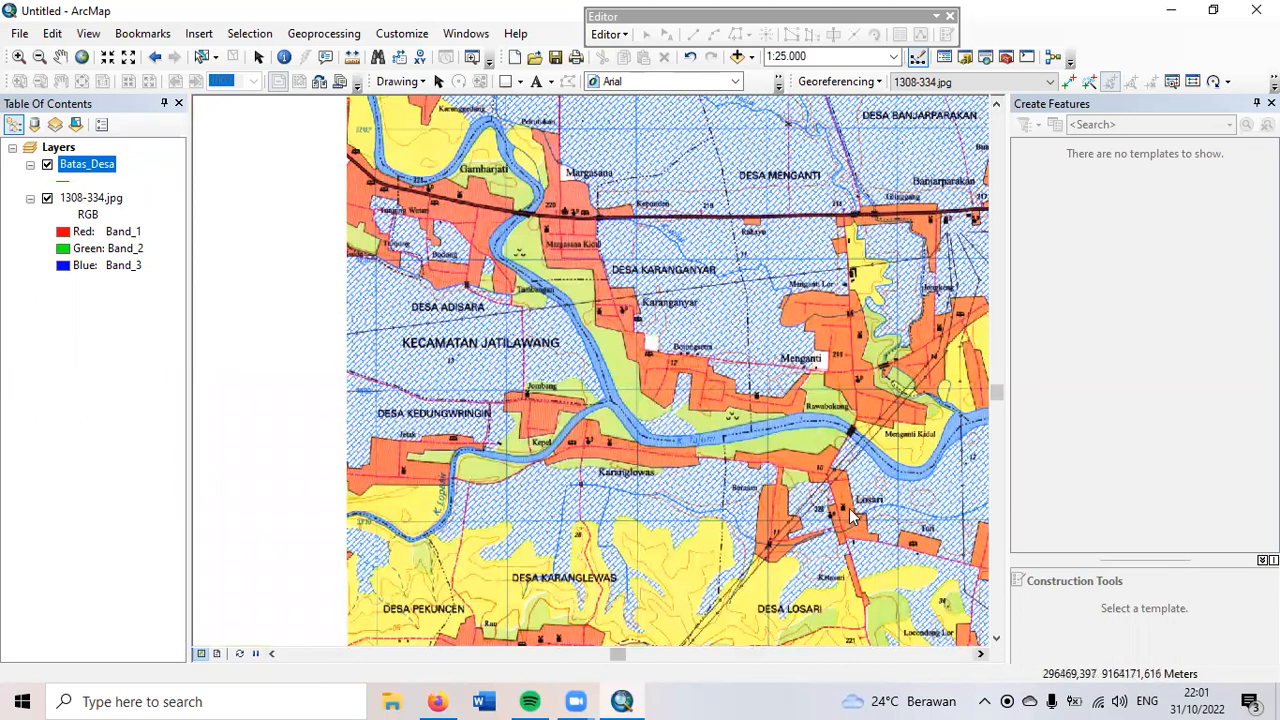
{"action": "scroll", "coordinate": [874, 643], "scroll_direction": "down", "scroll_amount": 2}
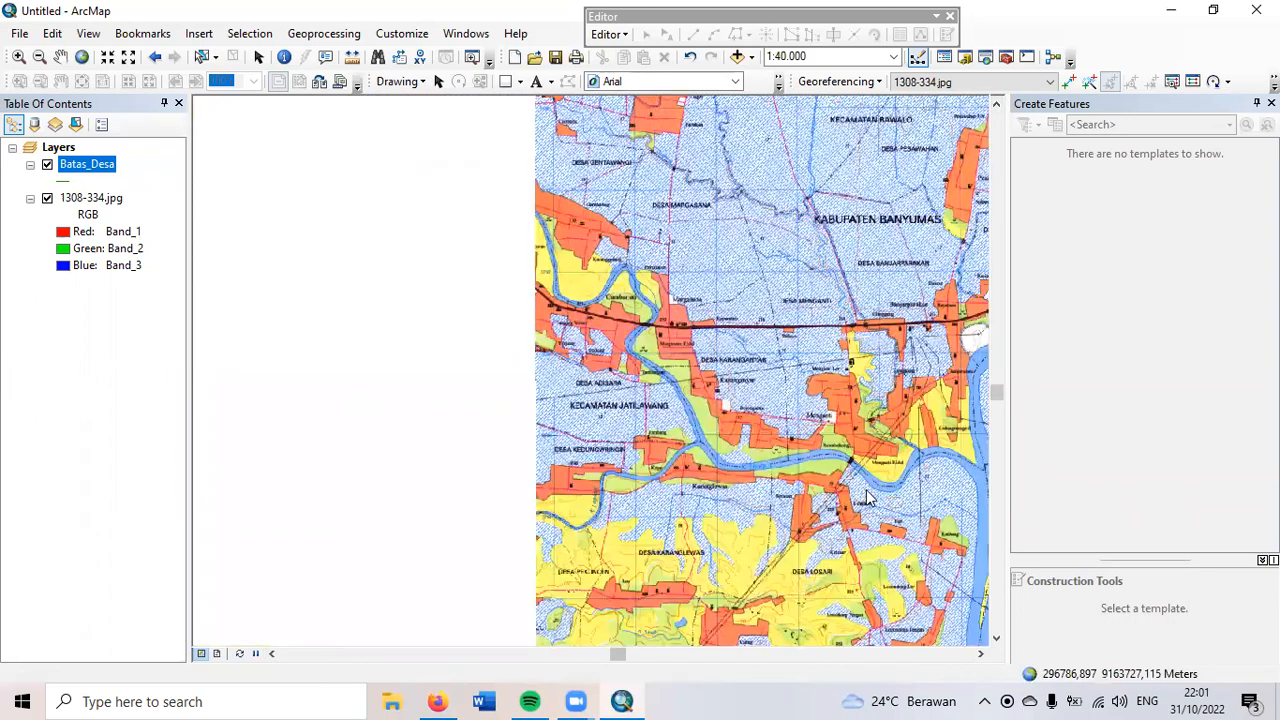
{"action": "left_click", "coordinate": [980, 653]}
{"action": "left_click", "coordinate": [980, 653]}
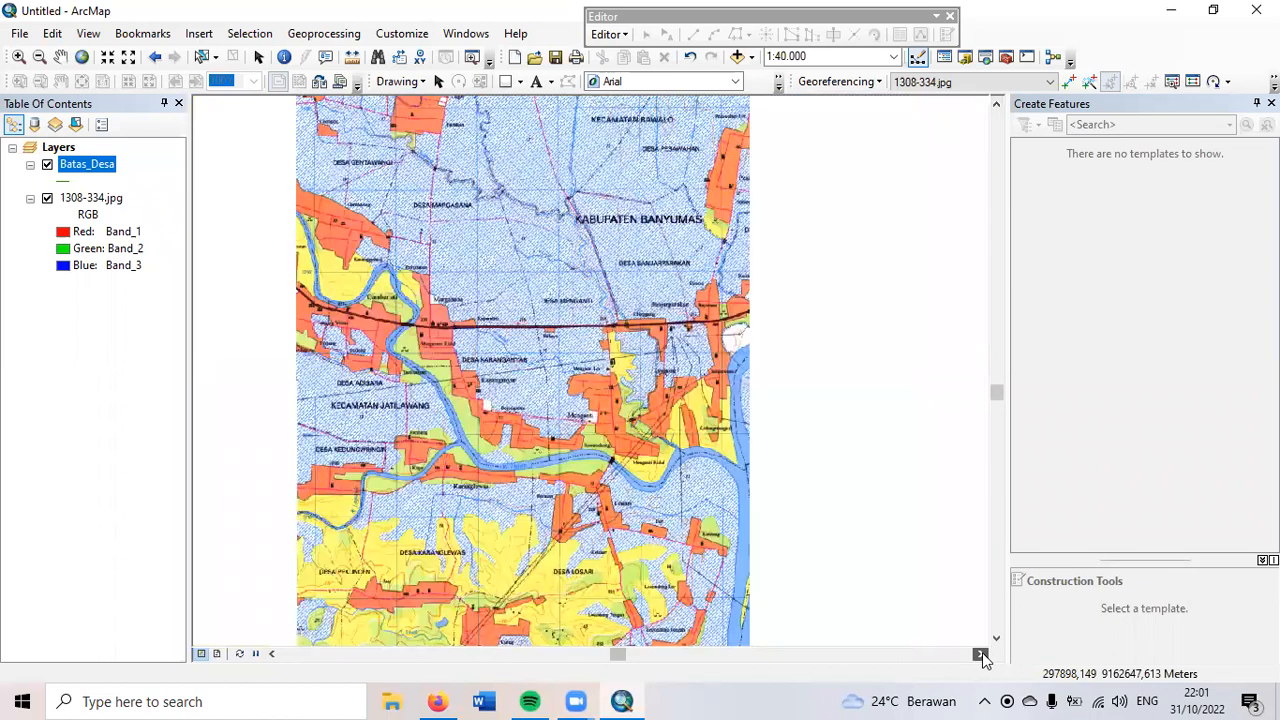
{"action": "left_click", "coordinate": [980, 653]}
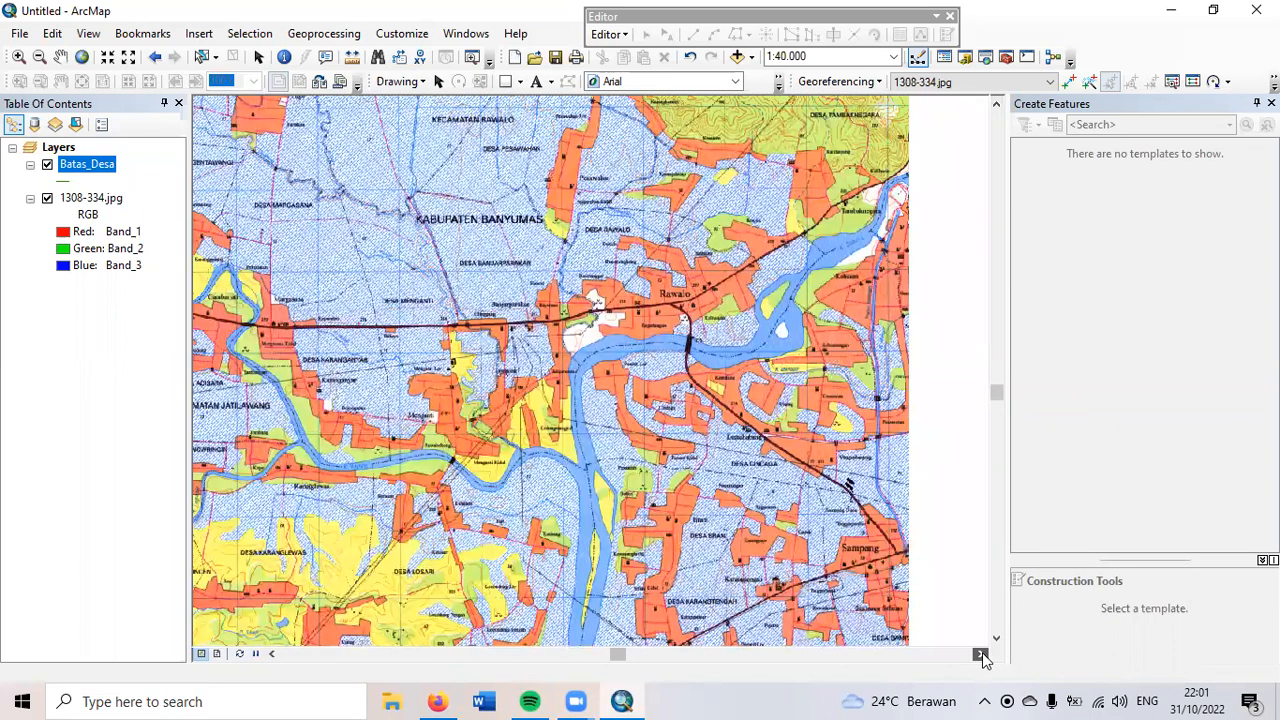
{"action": "left_click", "coordinate": [981, 653]}
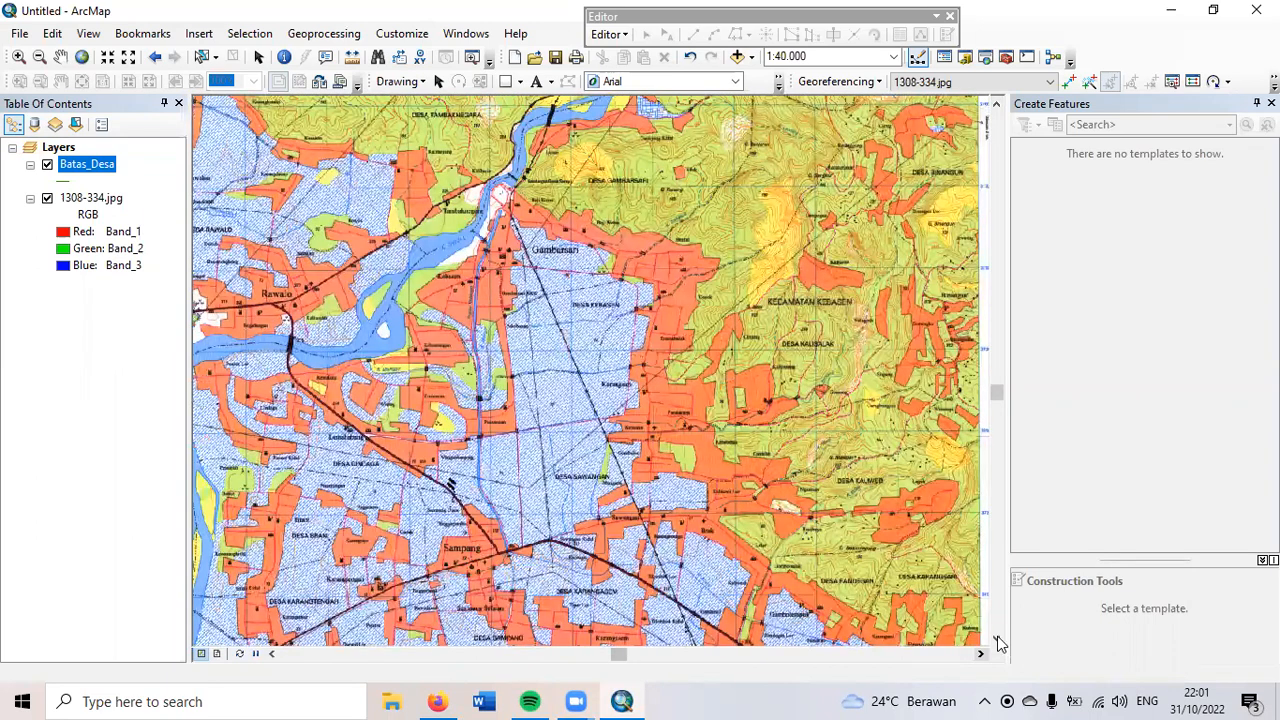
{"action": "left_click", "coordinate": [992, 641]}
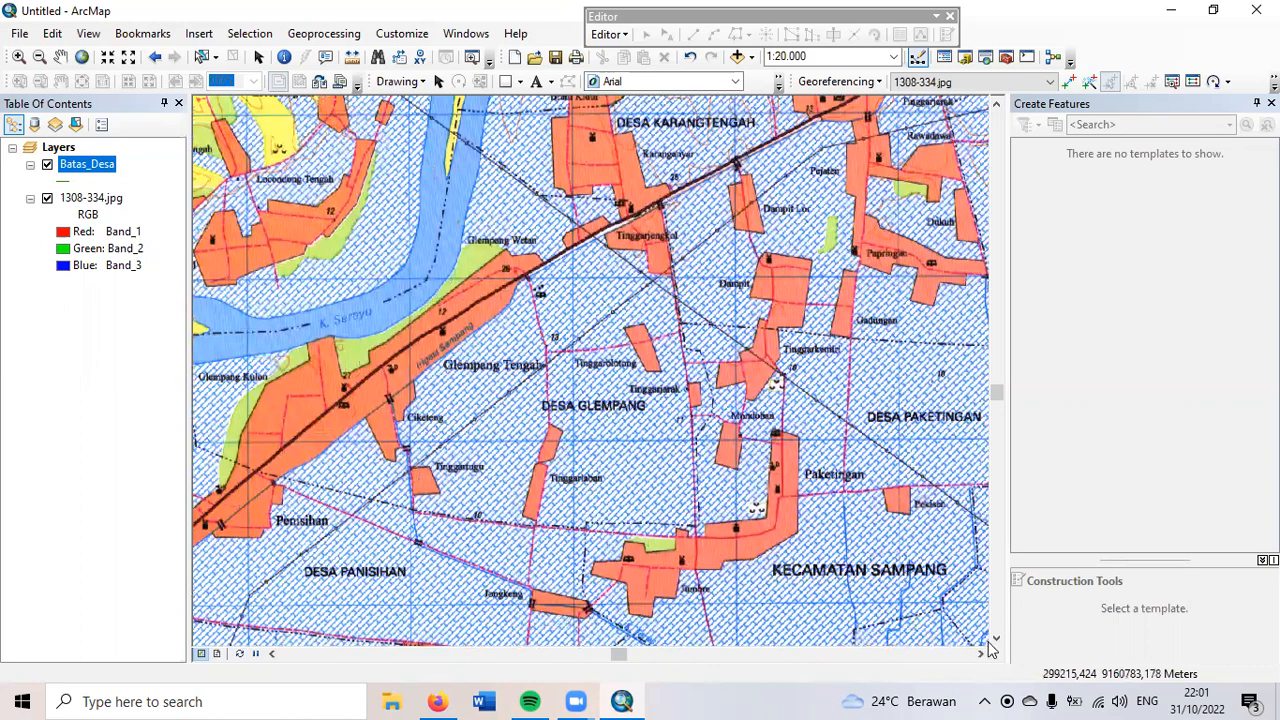
{"action": "left_click", "coordinate": [990, 648]}
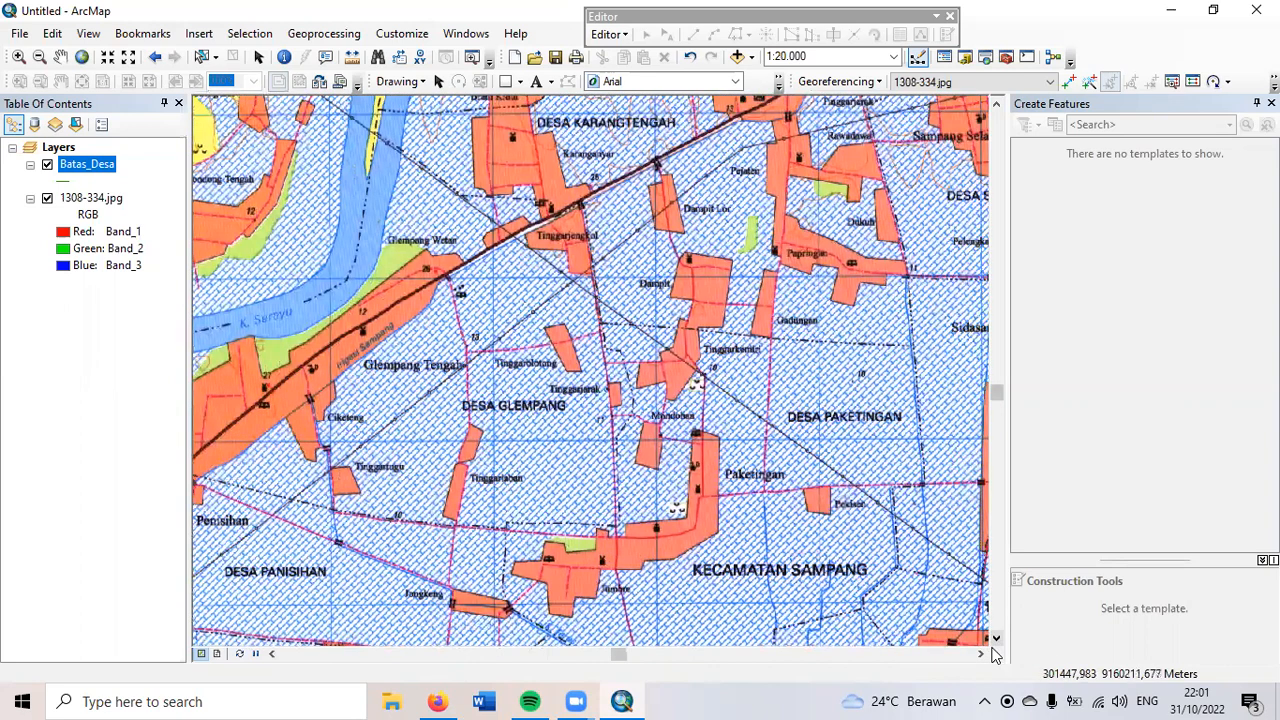
{"action": "left_click", "coordinate": [998, 104]}
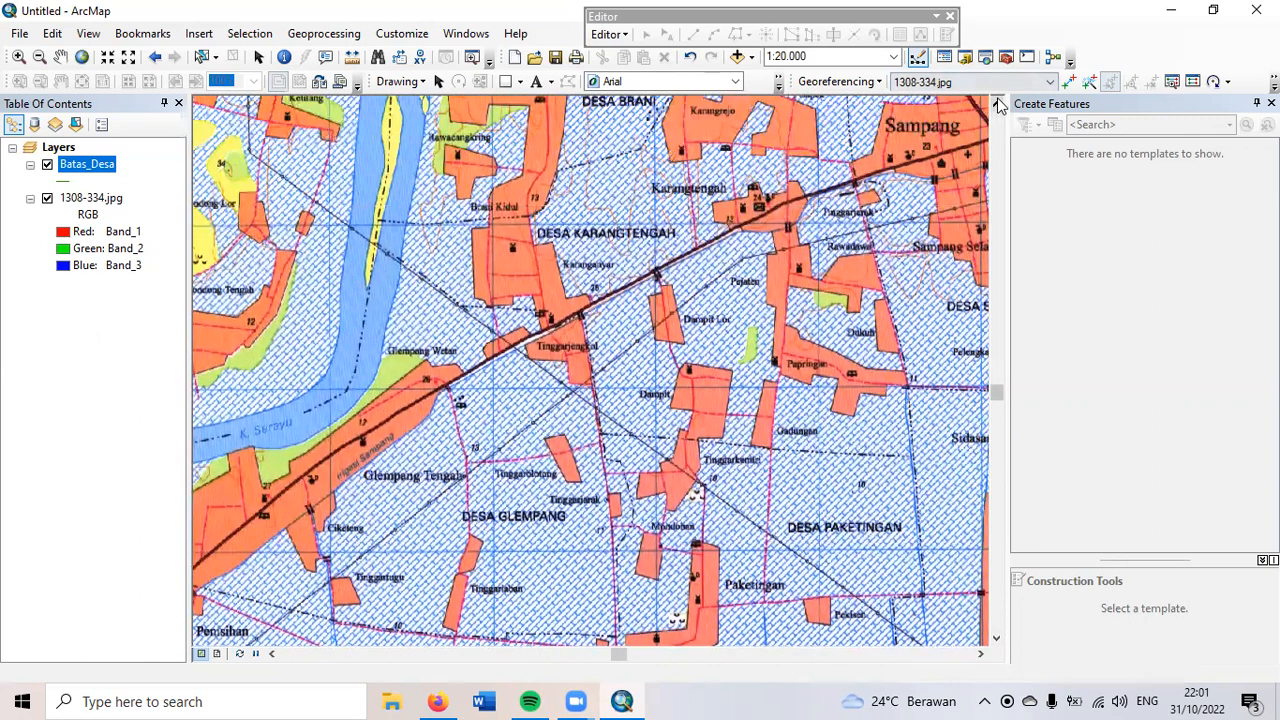
{"action": "left_click", "coordinate": [998, 104]}
{"action": "left_click", "coordinate": [998, 104]}
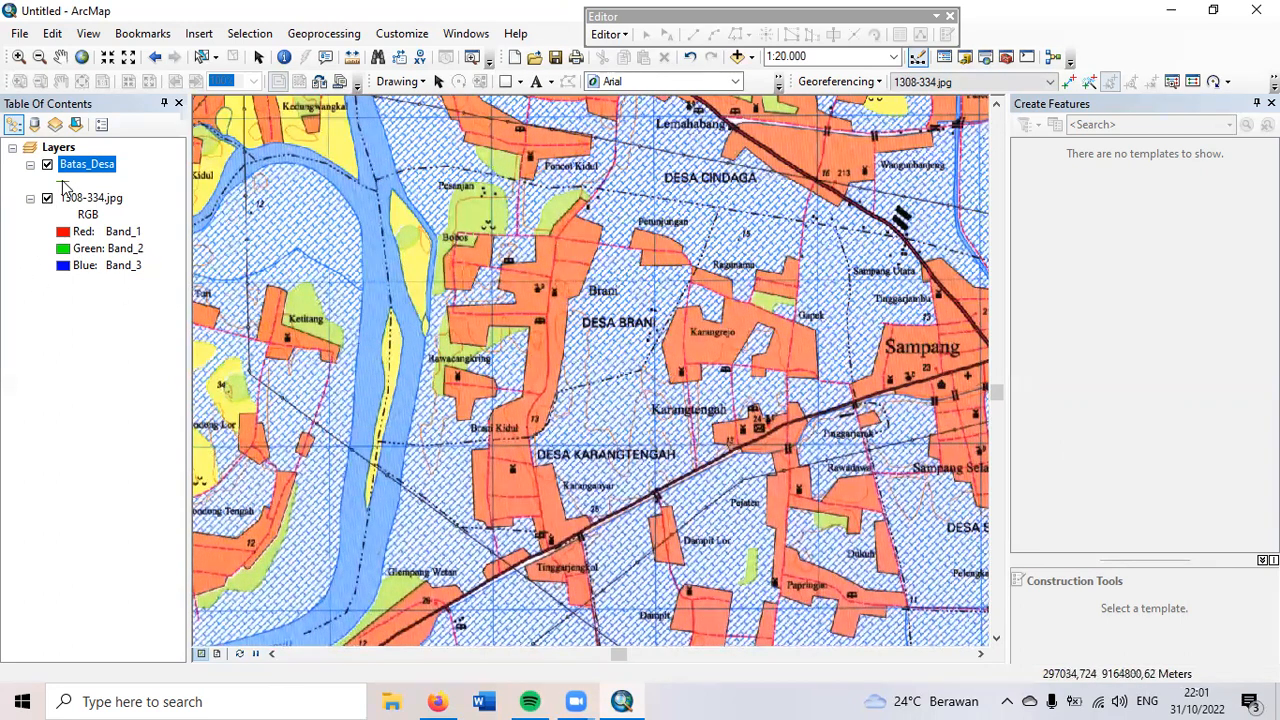
Step: Set the line width of the Batas_Desa layer symbol to 3
{"action": "left_click", "coordinate": [63, 183]}
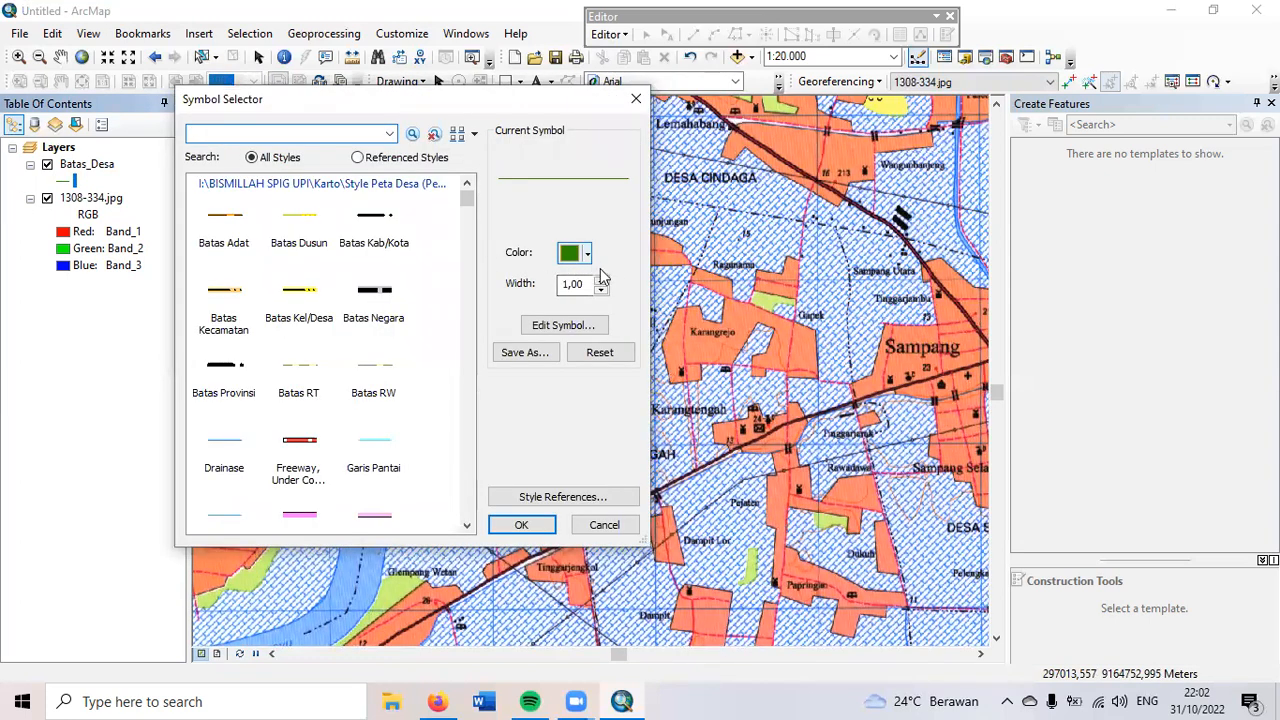
{"action": "left_click", "coordinate": [601, 280]}
{"action": "left_click", "coordinate": [601, 280]}
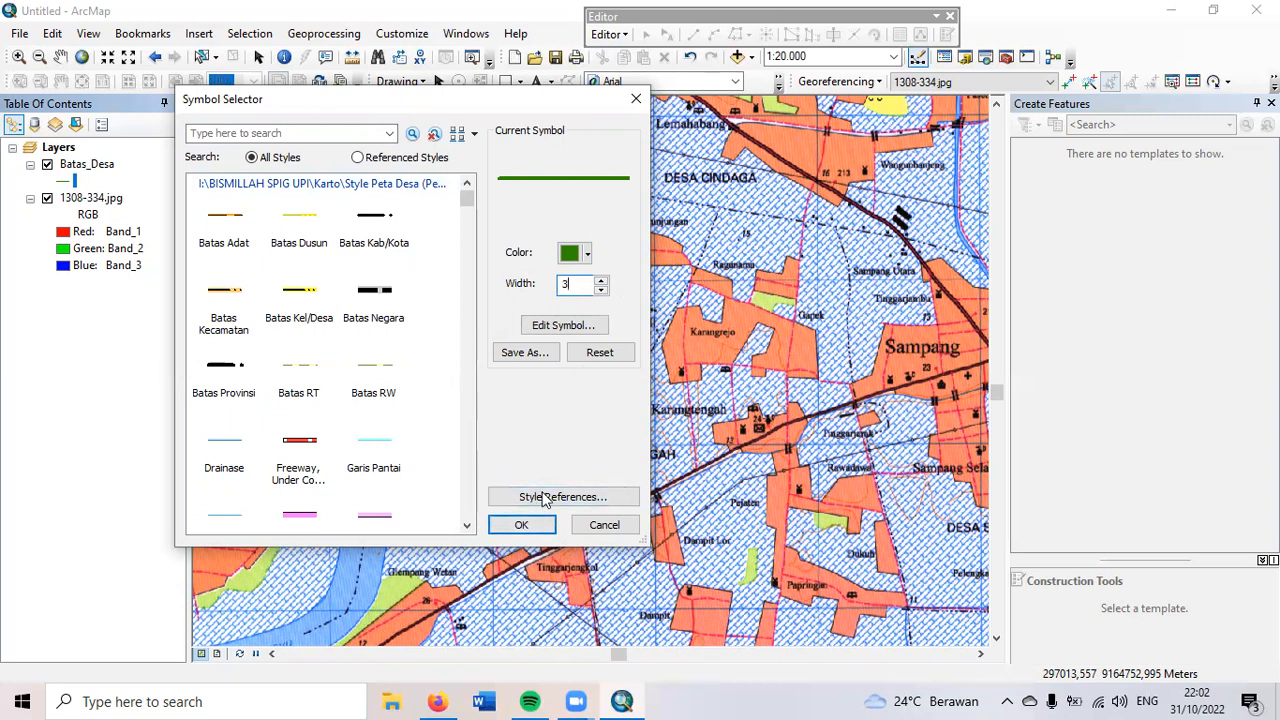
{"action": "left_click", "coordinate": [530, 525]}
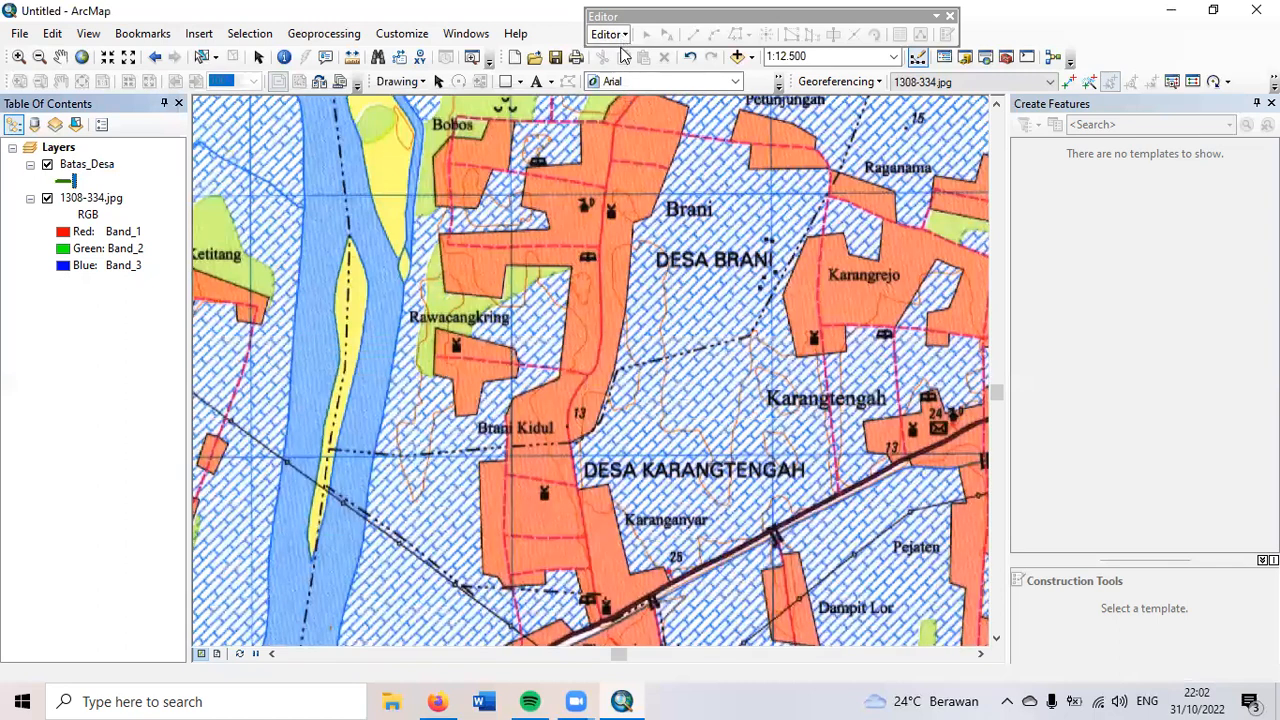
Step: Start an edit session and choose the Batas_Desa feature template for drawing lines
{"action": "left_click", "coordinate": [620, 38]}
{"action": "left_click", "coordinate": [620, 48]}
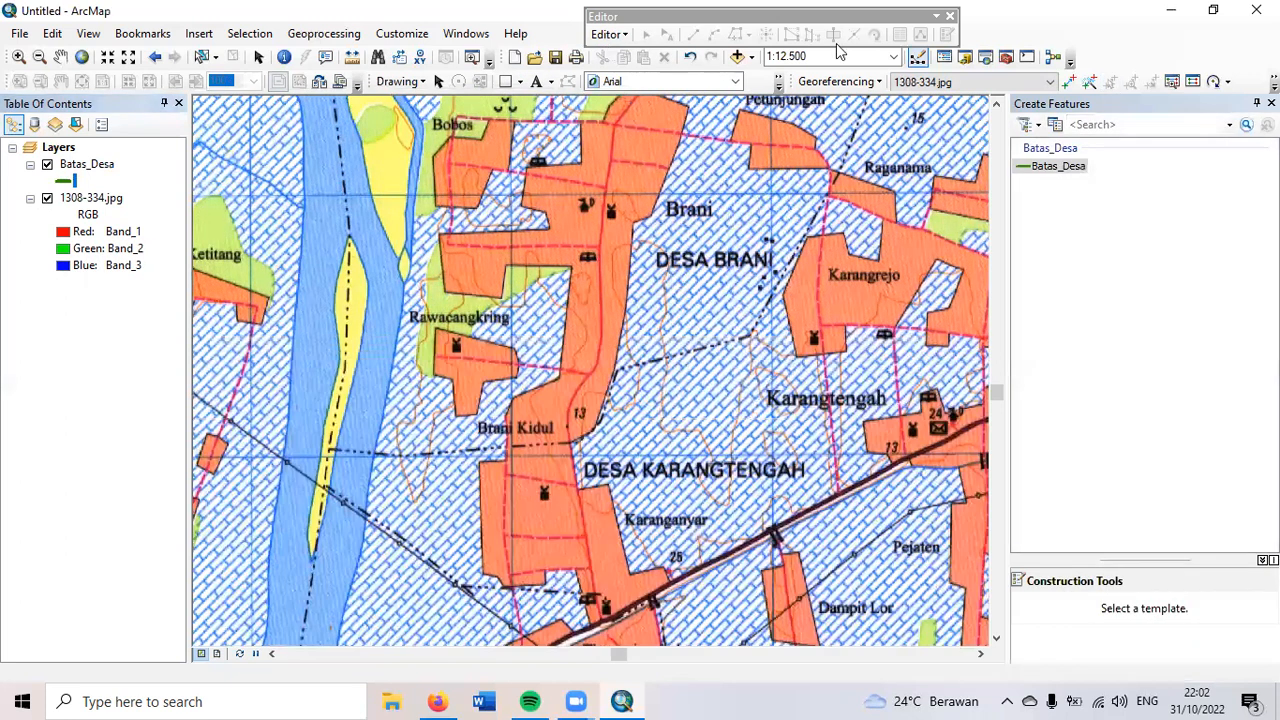
{"action": "left_click", "coordinate": [948, 36]}
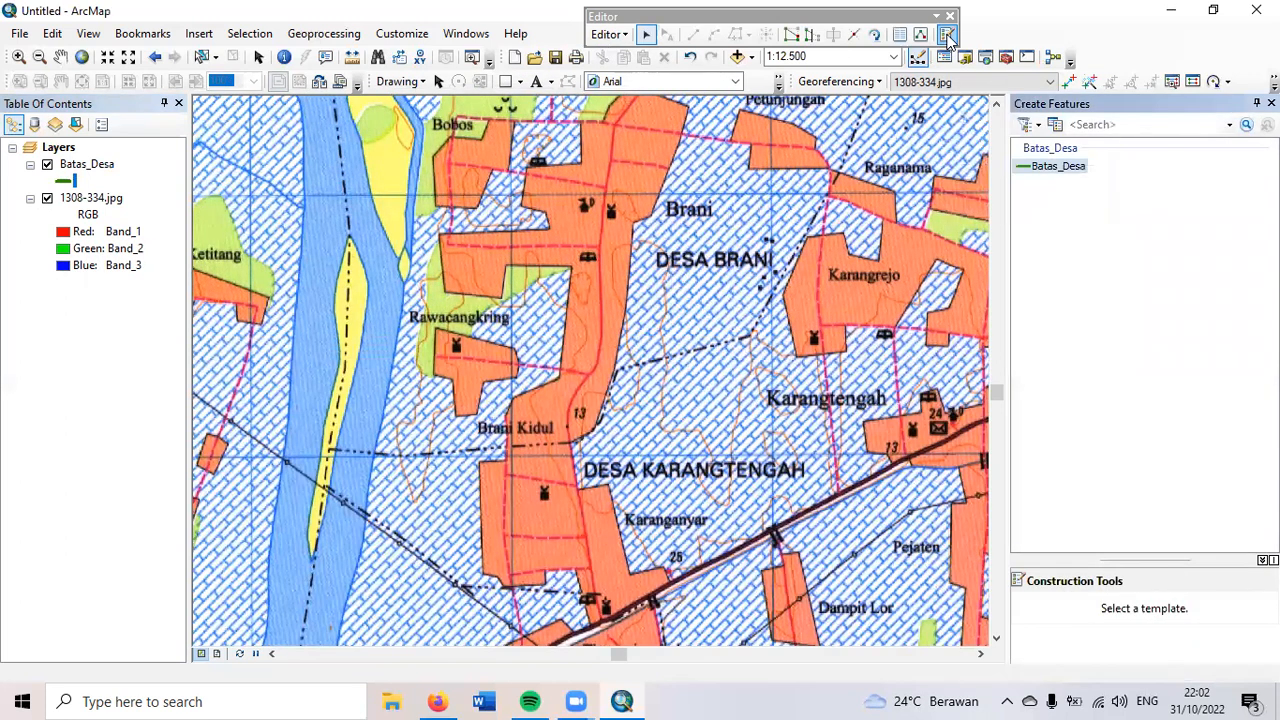
{"action": "left_click", "coordinate": [1058, 166]}
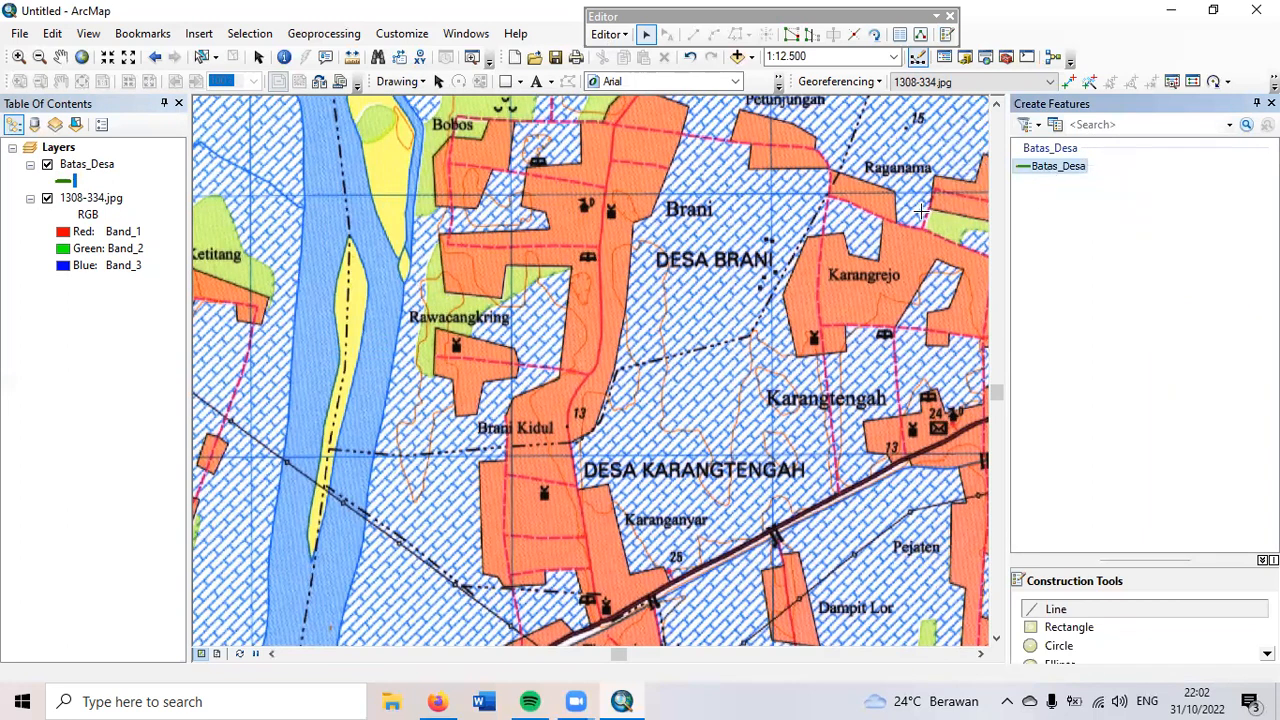
Step: Trace the boundary between Desa Brani and Desa Karangtengah from the river's mid-channel boundary eastward to the road south of Brani Kidul
{"action": "scroll", "coordinate": [332, 458], "scroll_direction": "up", "scroll_amount": 2}
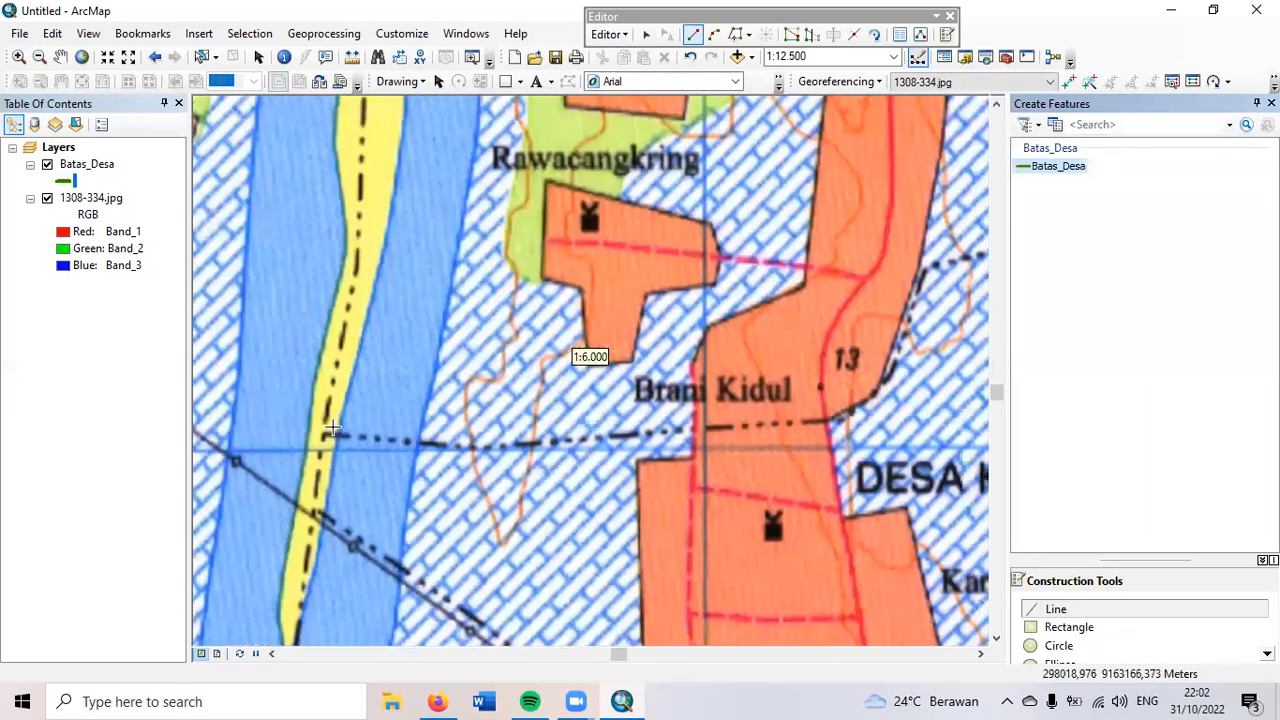
{"action": "left_click", "coordinate": [326, 436]}
{"action": "left_click", "coordinate": [353, 438]}
{"action": "left_click", "coordinate": [380, 439]}
{"action": "left_click", "coordinate": [406, 441]}
{"action": "left_click", "coordinate": [432, 443]}
{"action": "left_click", "coordinate": [458, 445]}
{"action": "left_click", "coordinate": [494, 444]}
{"action": "left_click", "coordinate": [530, 441]}
{"action": "left_click", "coordinate": [563, 440]}
{"action": "left_click", "coordinate": [607, 437]}
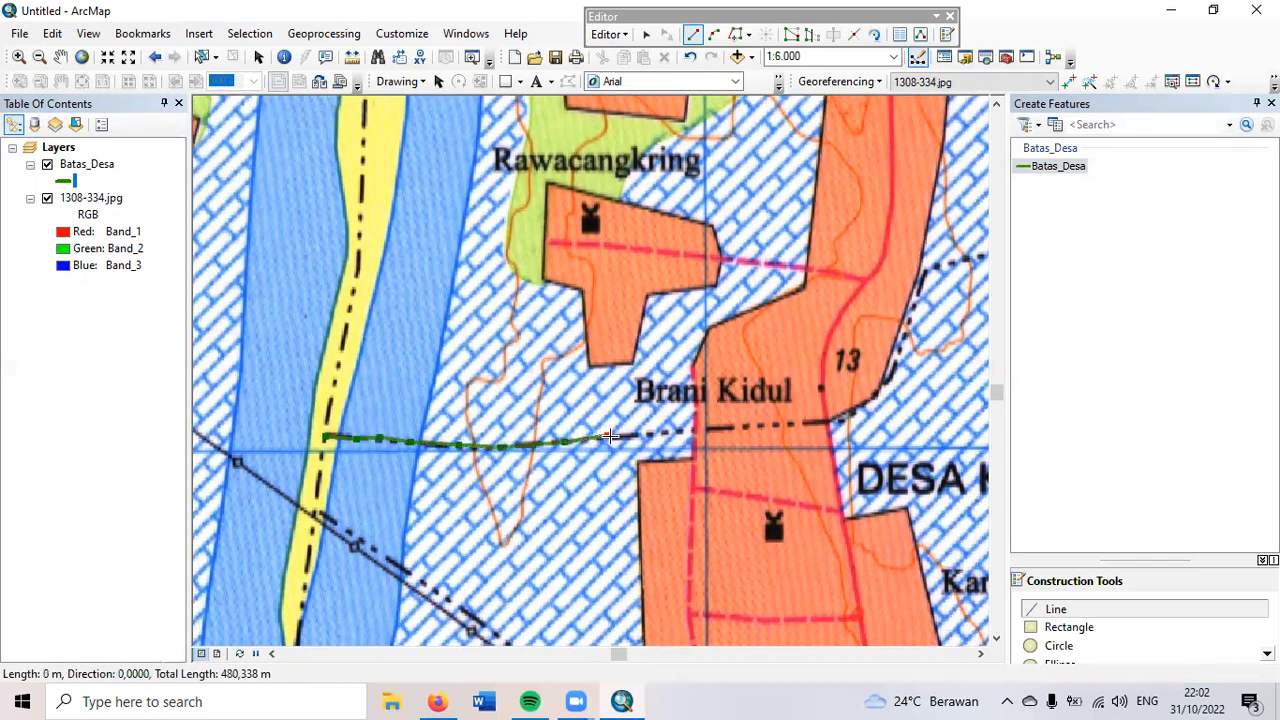
{"action": "left_click", "coordinate": [671, 430]}
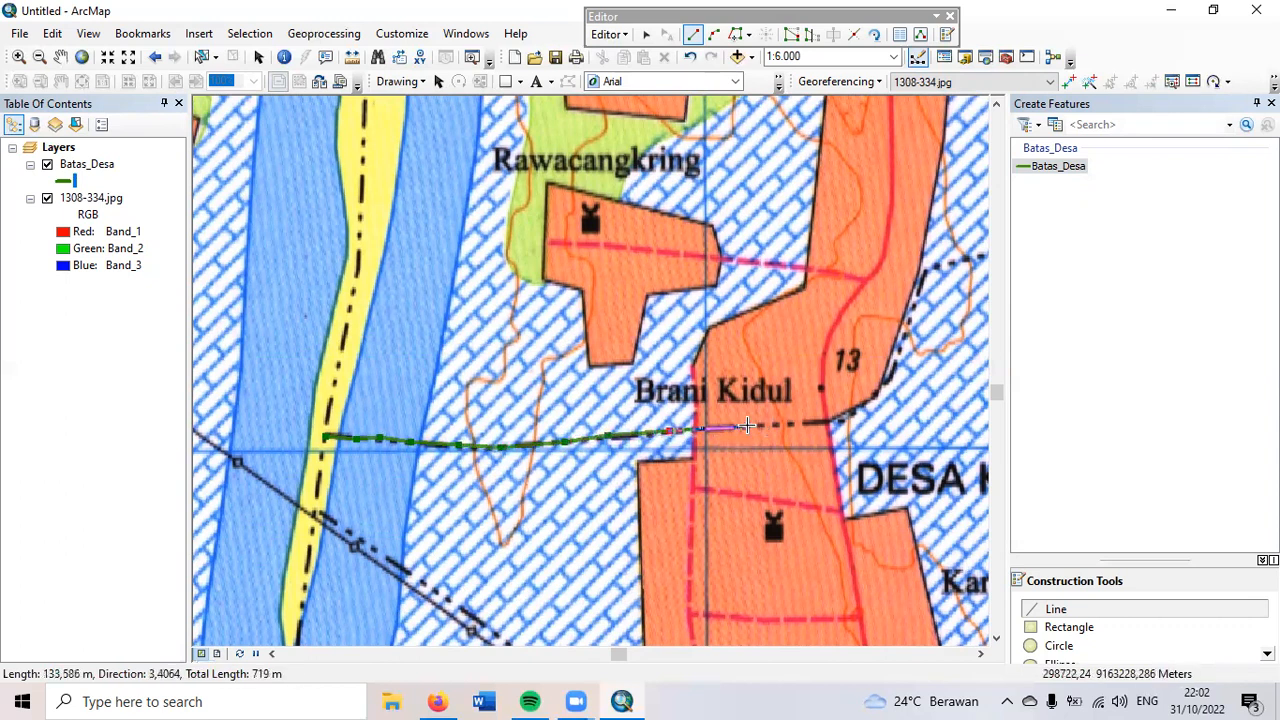
{"action": "left_click", "coordinate": [745, 426]}
{"action": "left_click", "coordinate": [806, 424]}
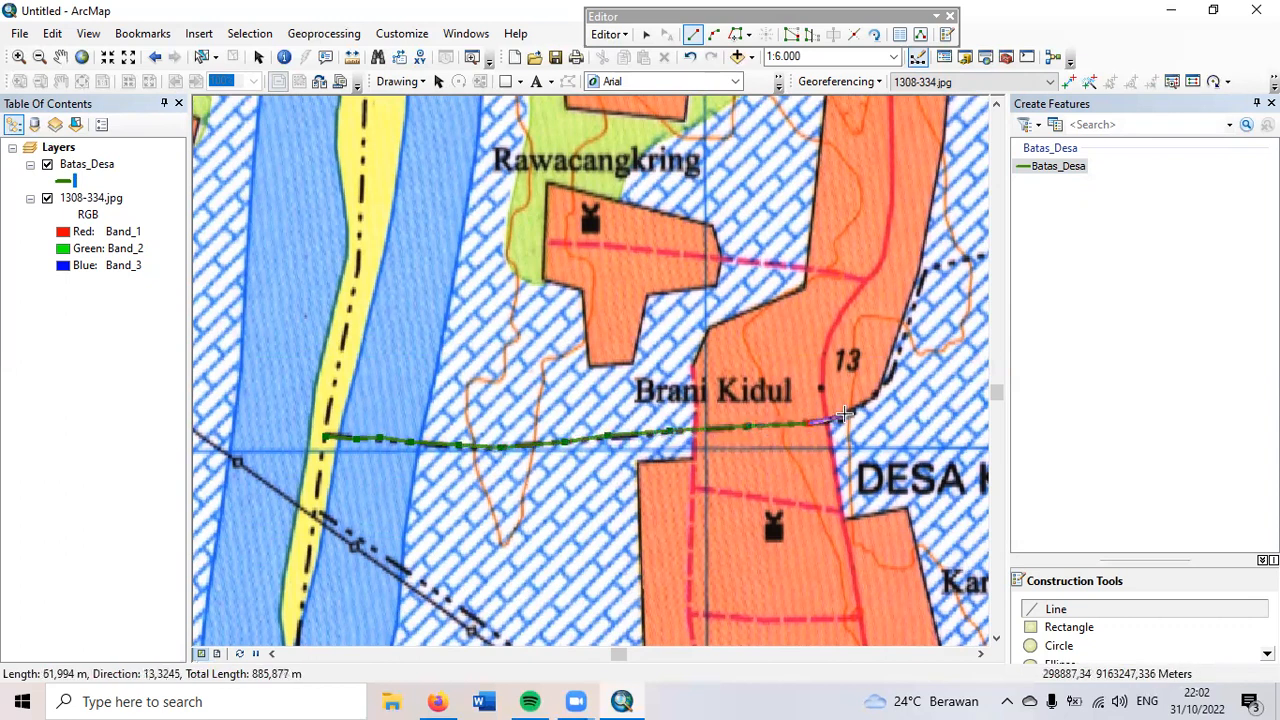
Step: Continue the boundary line around the settlement's southeast corner at Brani Kidul, to a total length of about 967 m
{"action": "scroll", "coordinate": [845, 410], "scroll_direction": "up", "scroll_amount": 1}
{"action": "scroll", "coordinate": [848, 410], "scroll_direction": "up", "scroll_amount": 2}
{"action": "left_click", "coordinate": [803, 429]}
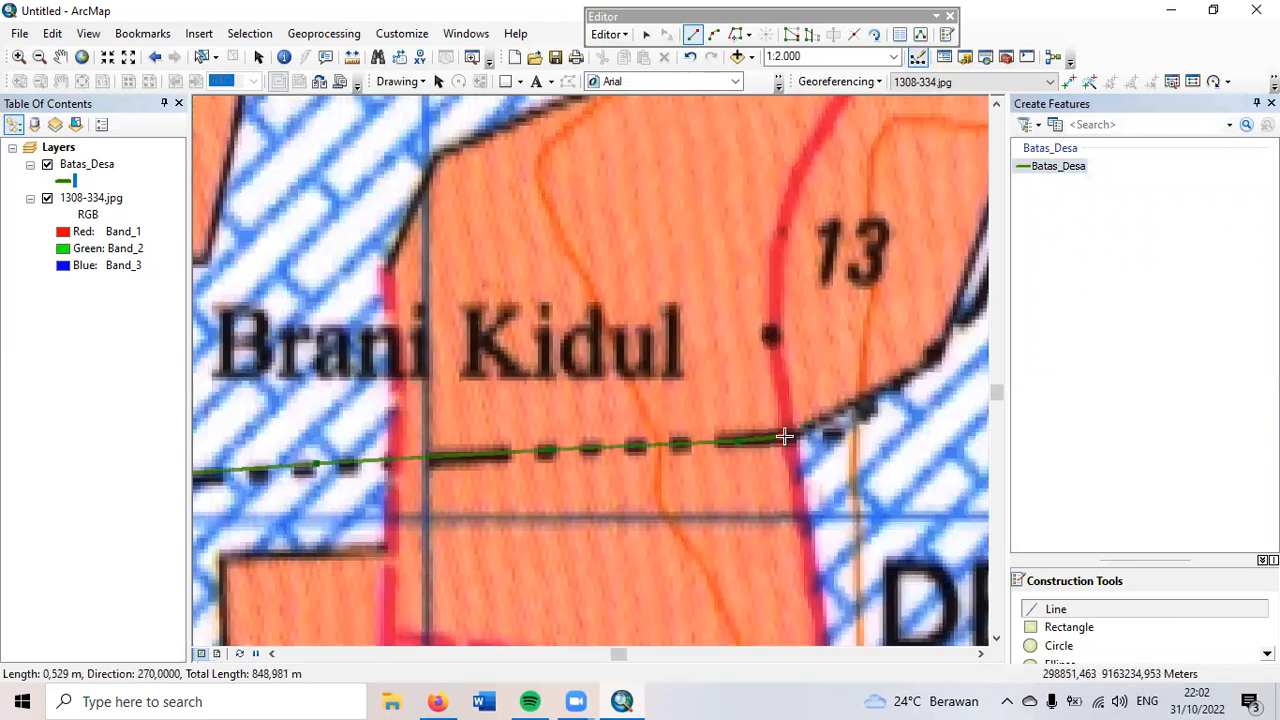
{"action": "left_click", "coordinate": [835, 414]}
{"action": "left_click", "coordinate": [878, 392]}
{"action": "left_click", "coordinate": [922, 368]}
{"action": "left_click", "coordinate": [947, 328]}
Step: Continue the boundary line north along Brani Kidul's eastern settlement edge, around the corner where the dashed boundary turns east
{"action": "scroll", "coordinate": [948, 327], "scroll_direction": "down", "scroll_amount": 3}
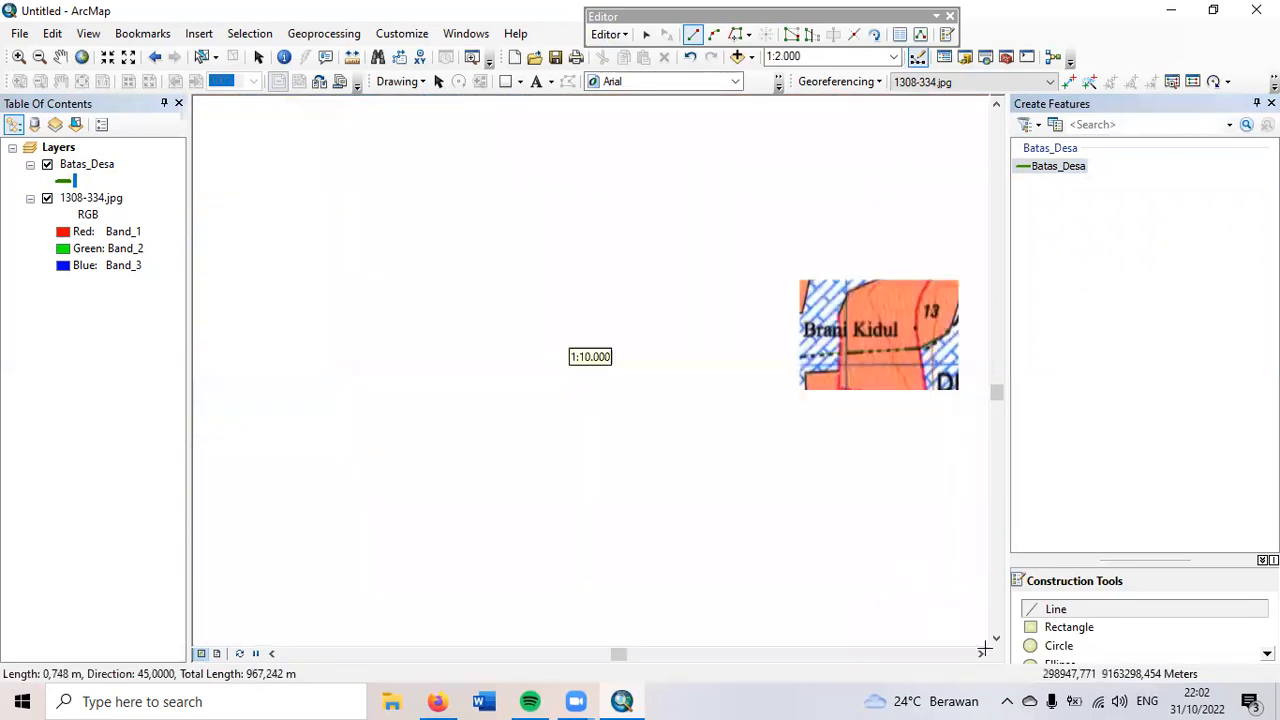
{"action": "left_click", "coordinate": [980, 654]}
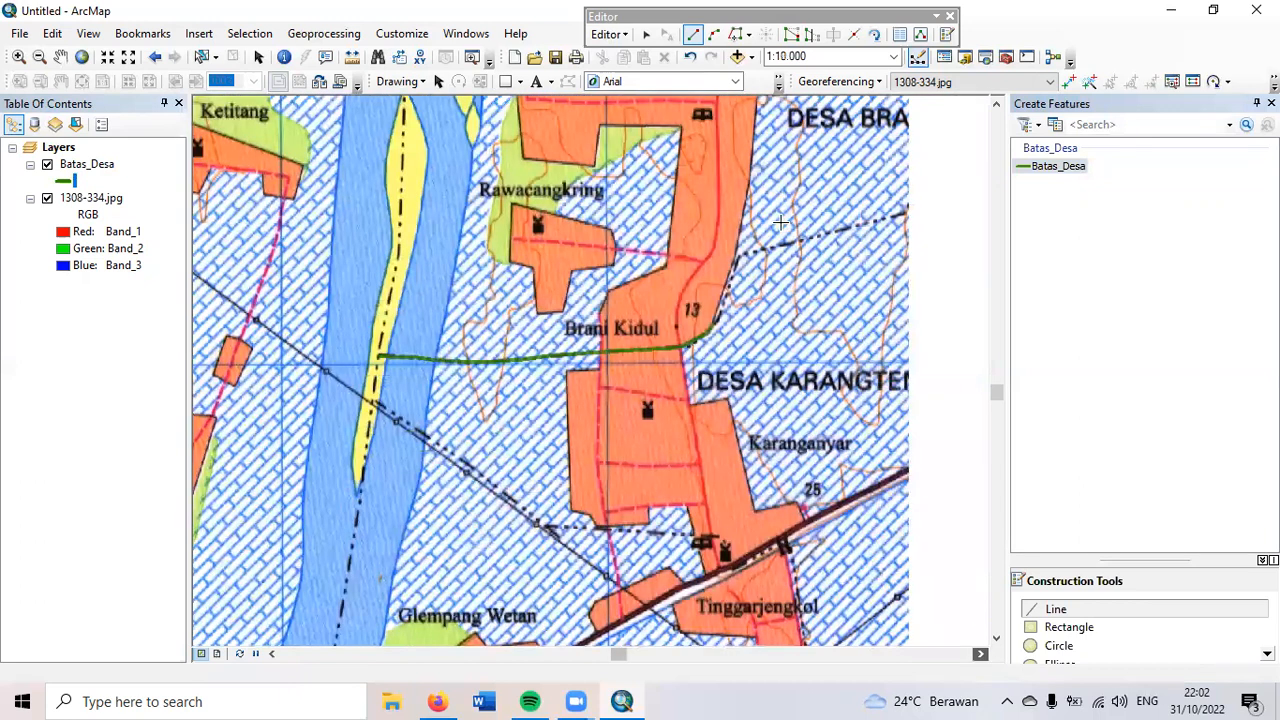
{"action": "scroll", "coordinate": [780, 222], "scroll_direction": "up", "scroll_amount": 1}
{"action": "left_click", "coordinate": [711, 321]}
{"action": "left_click", "coordinate": [721, 293]}
{"action": "scroll", "coordinate": [731, 265], "scroll_direction": "up", "scroll_amount": 1}
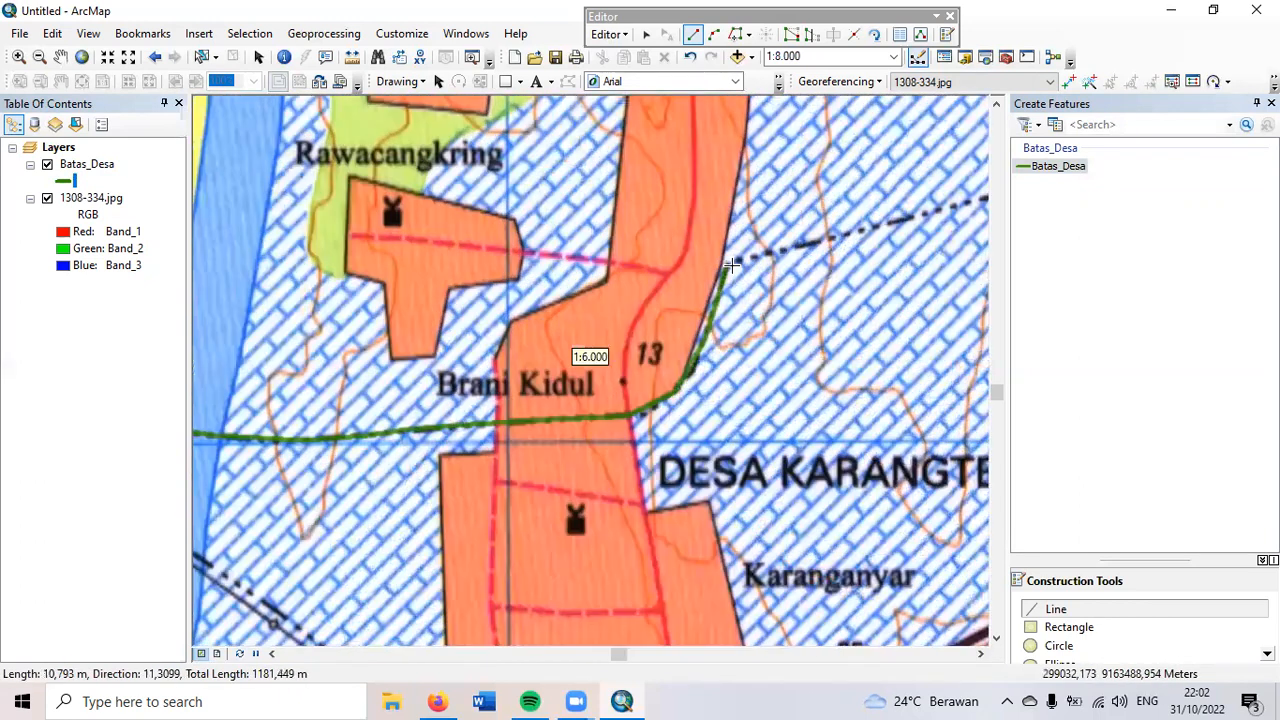
{"action": "scroll", "coordinate": [733, 263], "scroll_direction": "up", "scroll_amount": 2}
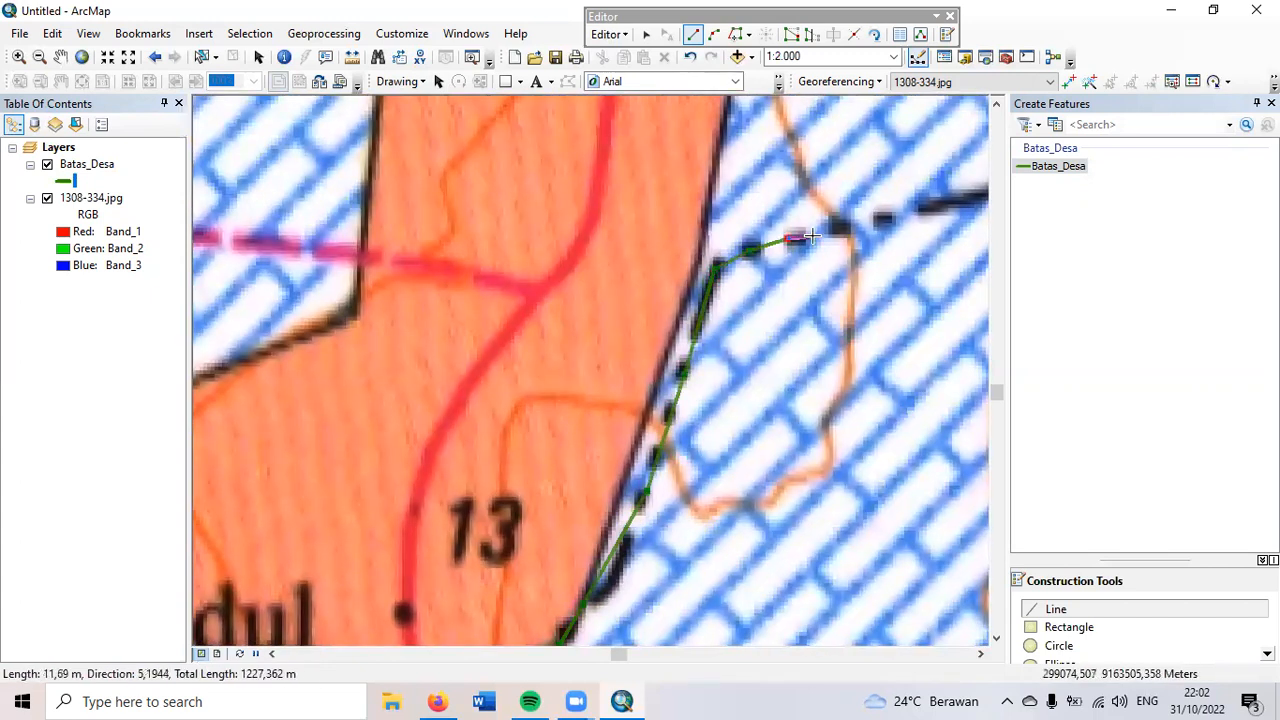
Step: Trace the Desa Brani–Desa Karangtengah boundary east-northeast across the rice fields to just past the bend northwest of Karangtengah
{"action": "scroll", "coordinate": [748, 249], "scroll_direction": "down", "scroll_amount": 2}
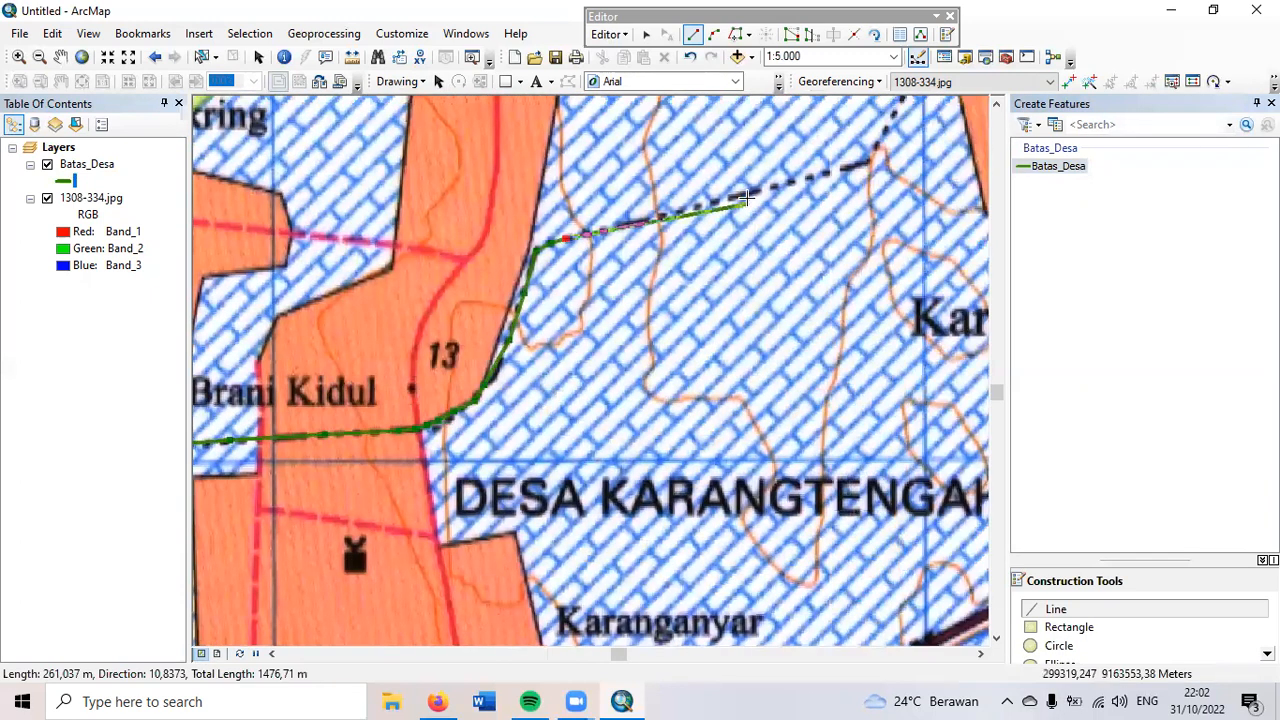
{"action": "left_click", "coordinate": [758, 189]}
{"action": "left_click", "coordinate": [850, 167]}
{"action": "left_click", "coordinate": [868, 159]}
{"action": "left_click", "coordinate": [880, 133]}
{"action": "scroll", "coordinate": [890, 146], "scroll_direction": "up", "scroll_amount": 1}
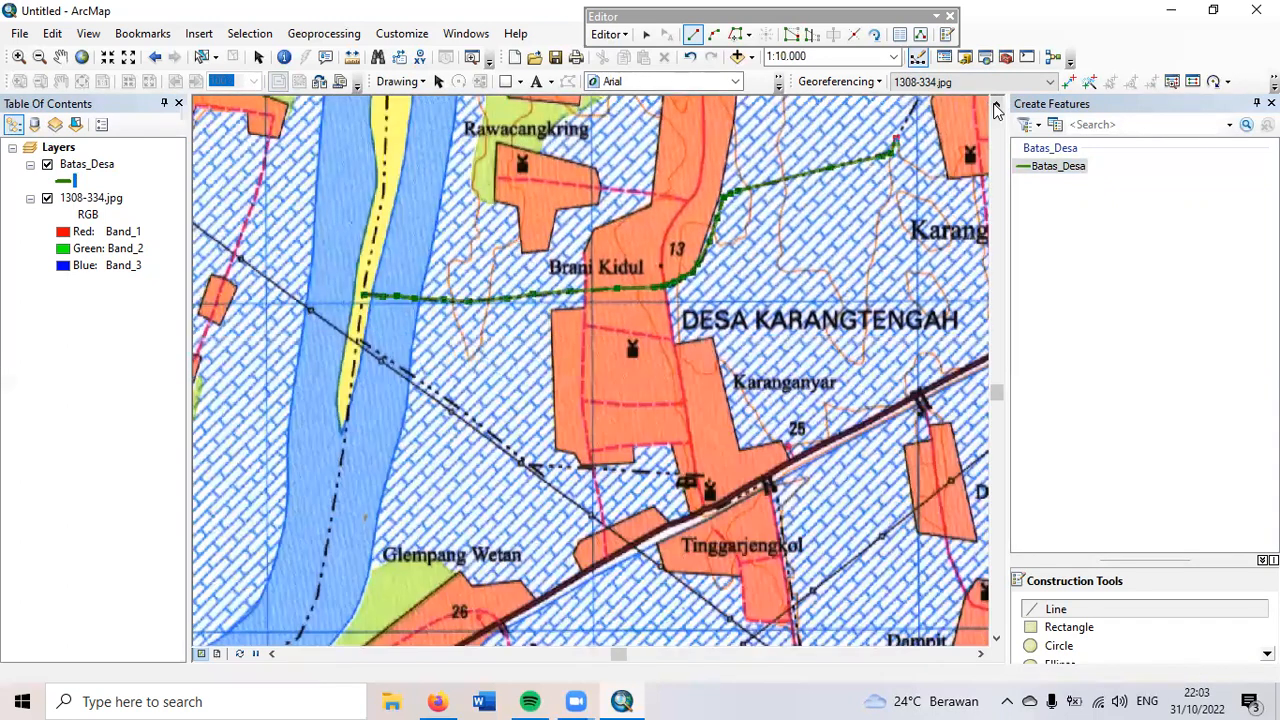
Step: Extend the boundary line northeast past Karangrejo and Raganama to its junction with the Desa Cindaga boundary
{"action": "left_click", "coordinate": [996, 104]}
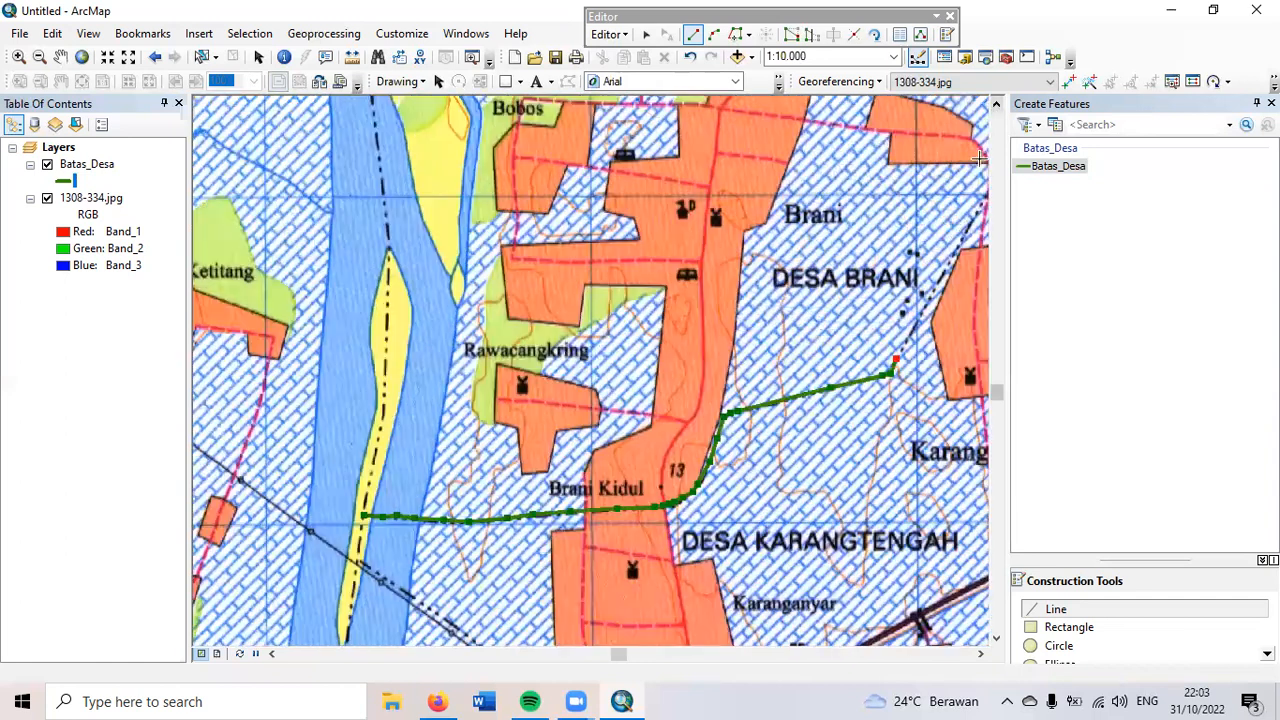
{"action": "left_click", "coordinate": [980, 654]}
{"action": "left_click", "coordinate": [691, 301]}
{"action": "left_click", "coordinate": [712, 259]}
{"action": "left_click", "coordinate": [747, 199]}
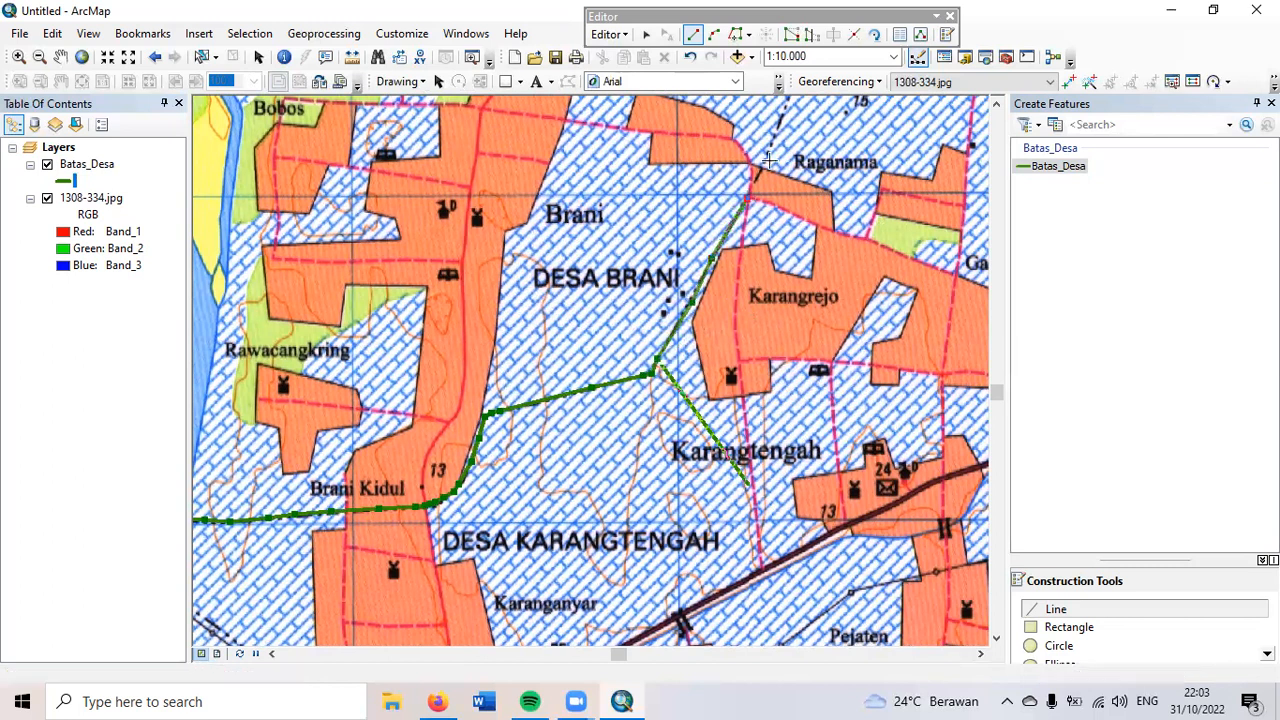
{"action": "left_click", "coordinate": [787, 104]}
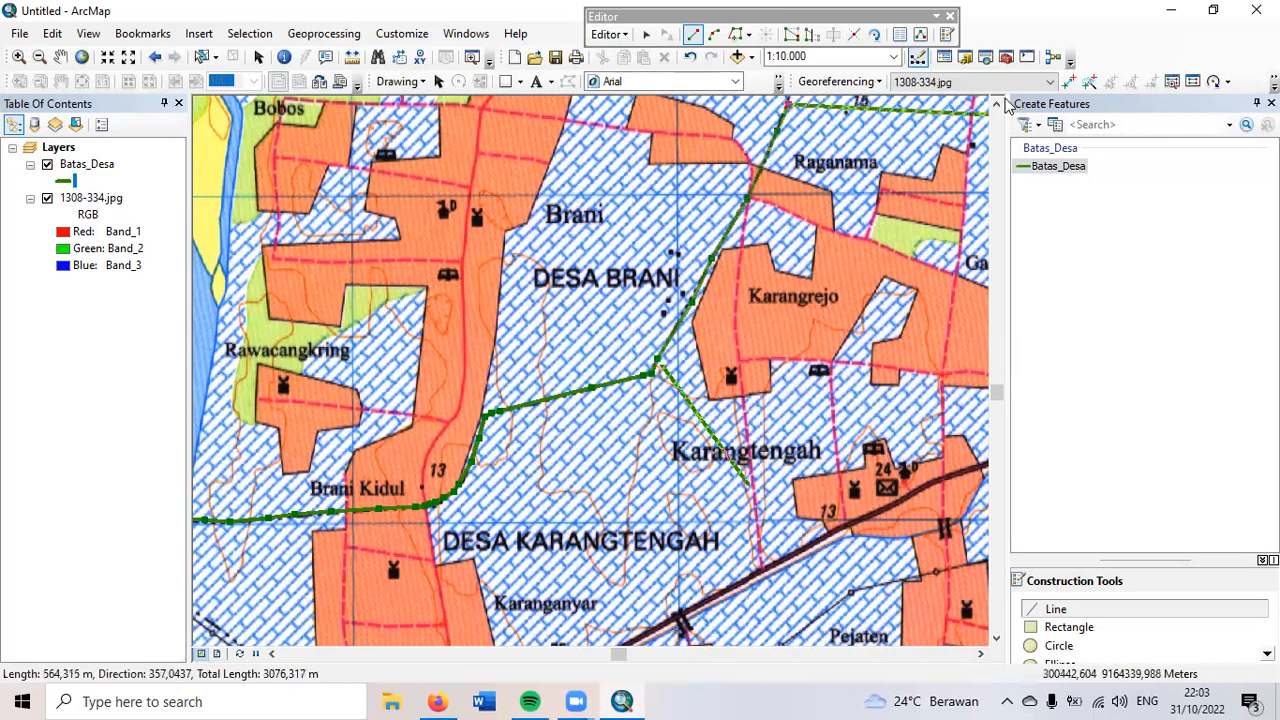
{"action": "left_click", "coordinate": [996, 104]}
{"action": "left_click", "coordinate": [996, 104]}
{"action": "left_click", "coordinate": [996, 104]}
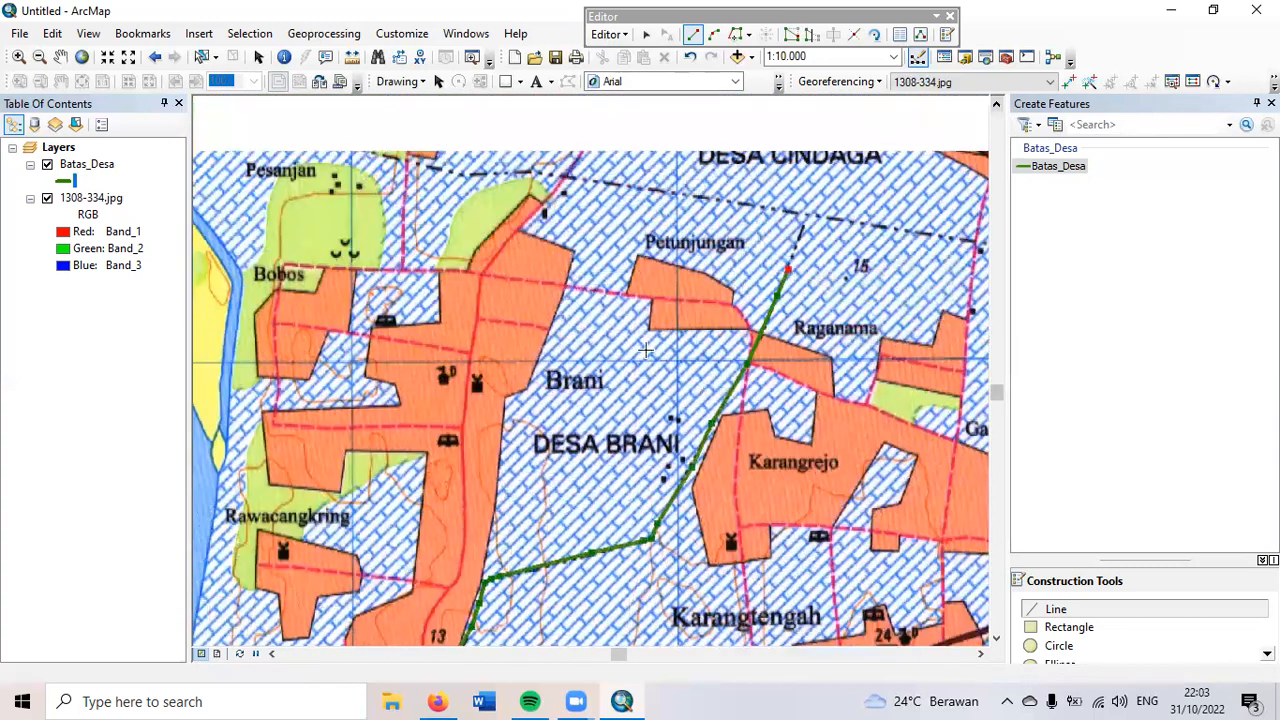
{"action": "left_click", "coordinate": [808, 213]}
Step: Trace the Desa Cindaga boundary westward from the junction, past Petunjungan and south of Poncot Kidul, to northeast of Pesanjan
{"action": "left_click", "coordinate": [745, 205]}
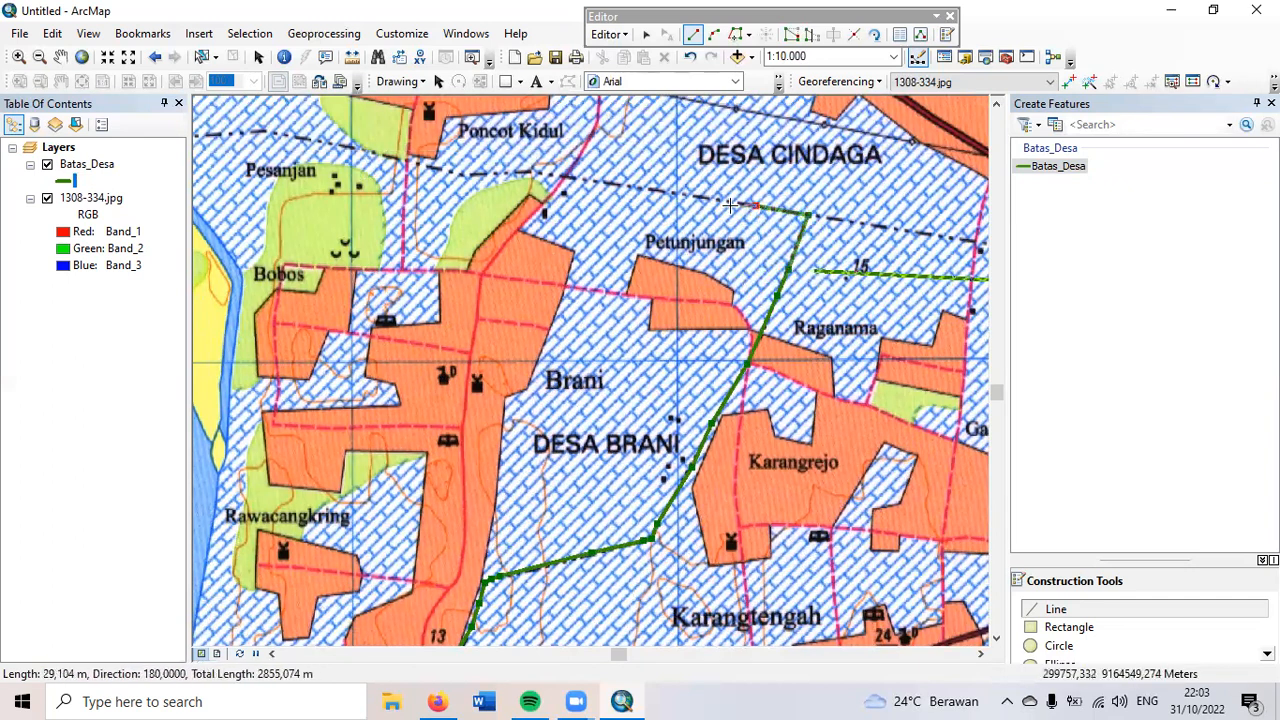
{"action": "left_click", "coordinate": [678, 195]}
{"action": "left_click", "coordinate": [572, 179]}
{"action": "left_click", "coordinate": [527, 172]}
{"action": "left_click", "coordinate": [470, 172]}
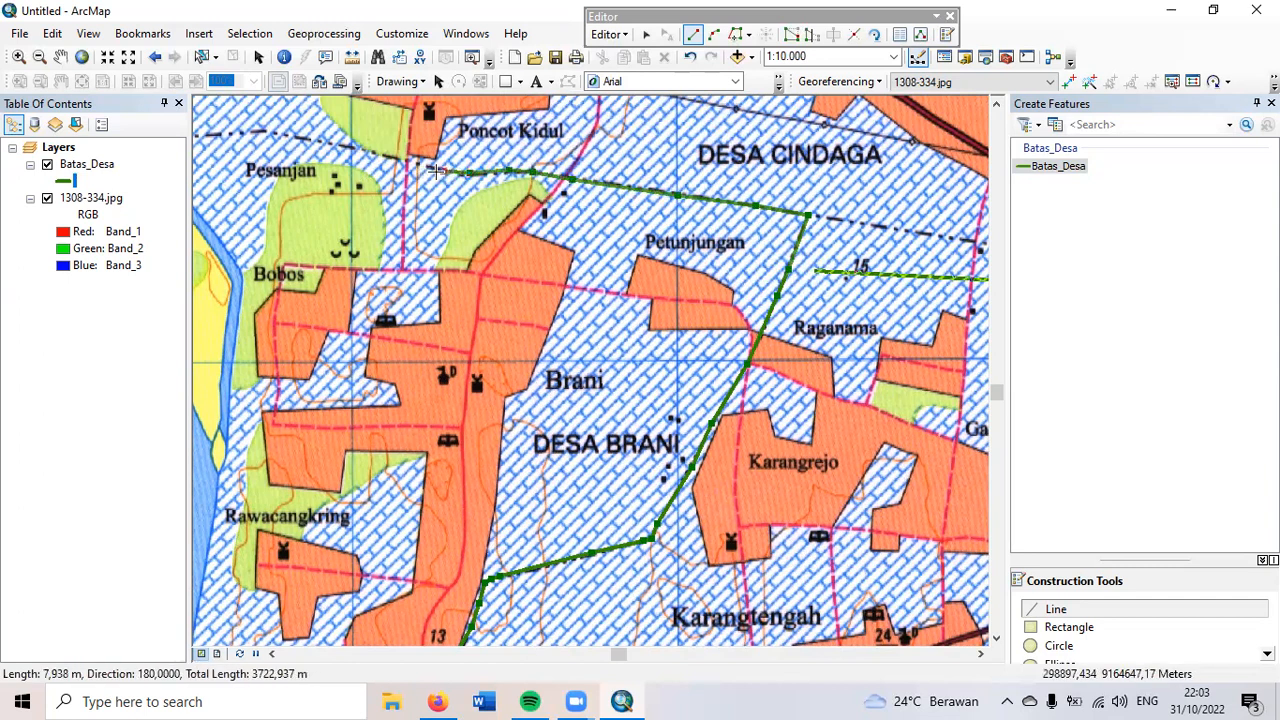
{"action": "left_click", "coordinate": [352, 148]}
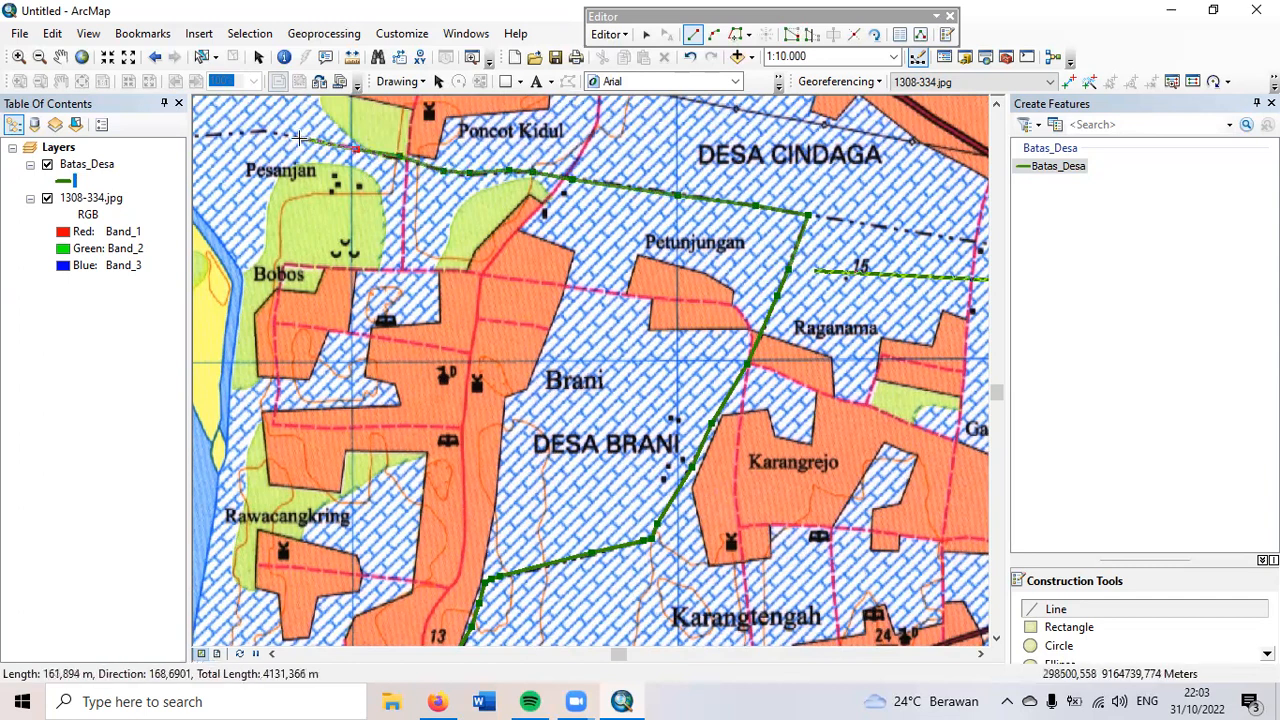
Step: Continue the northern boundary of Desa Brani westward above Pesanjan and into the river towards its mid-channel boundary
{"action": "left_click", "coordinate": [272, 653]}
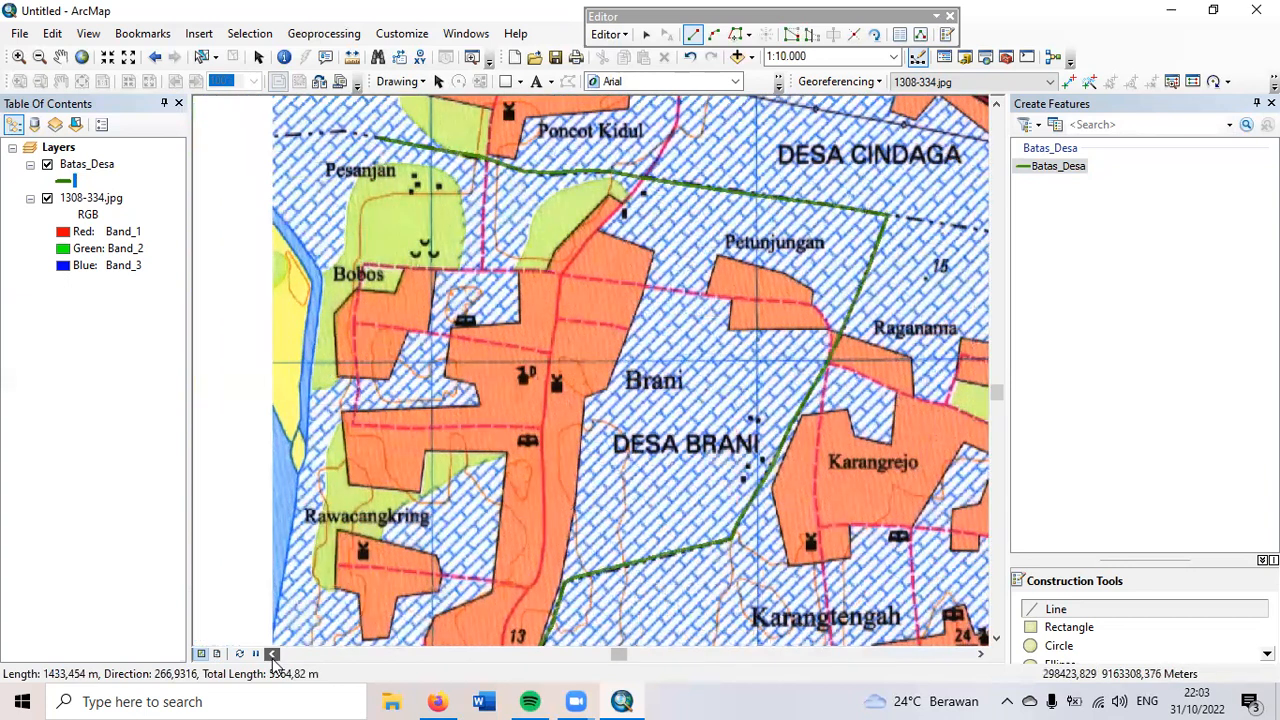
{"action": "left_click", "coordinate": [271, 653]}
{"action": "left_click", "coordinate": [500, 131]}
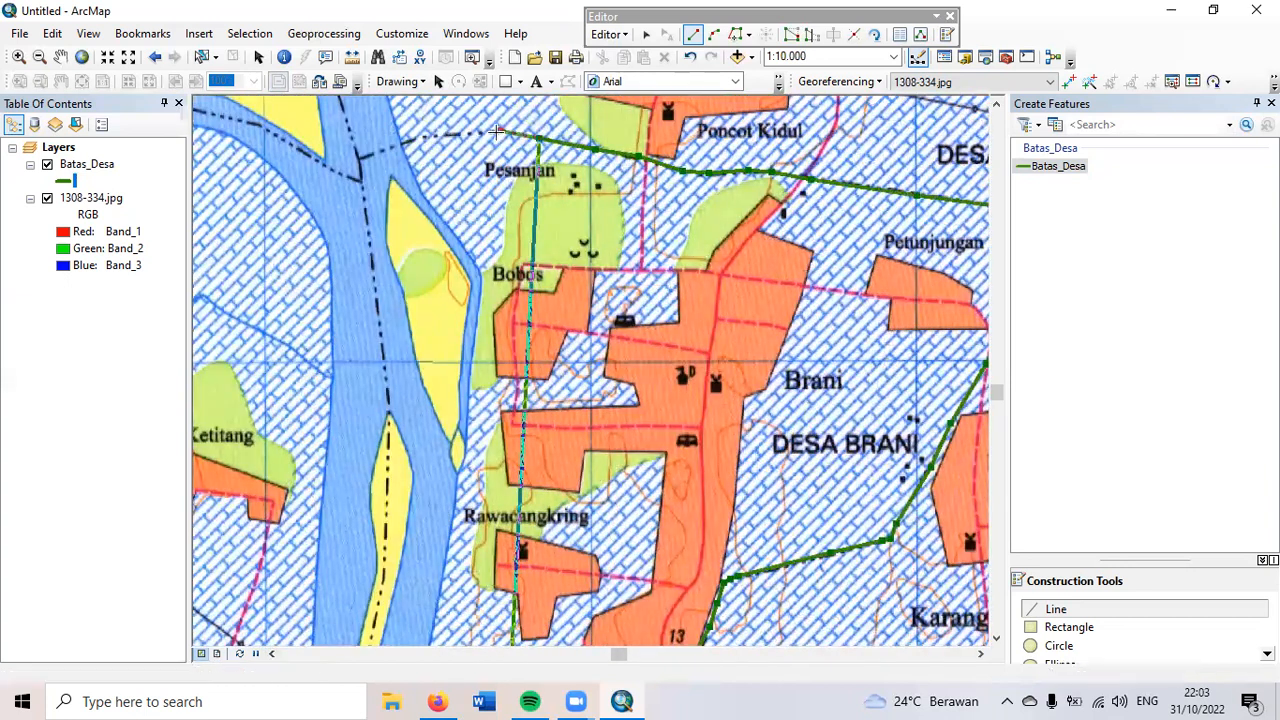
{"action": "left_click", "coordinate": [465, 132]}
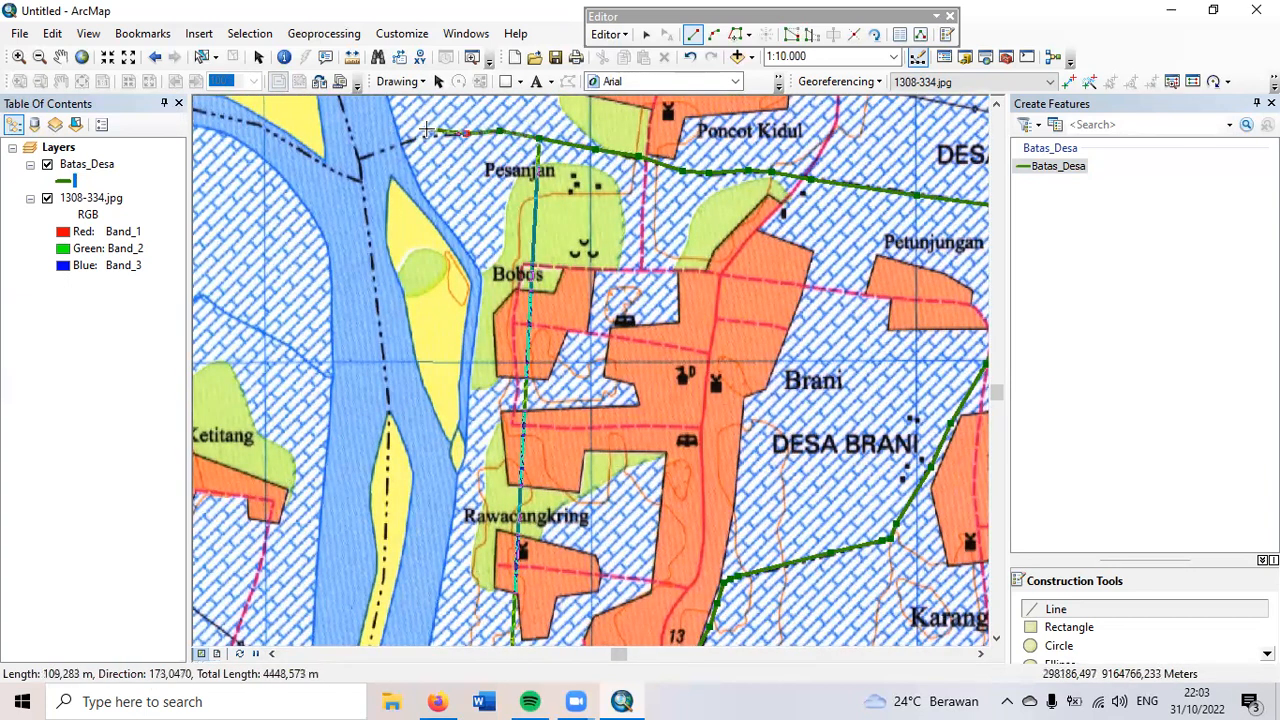
{"action": "left_click", "coordinate": [378, 151]}
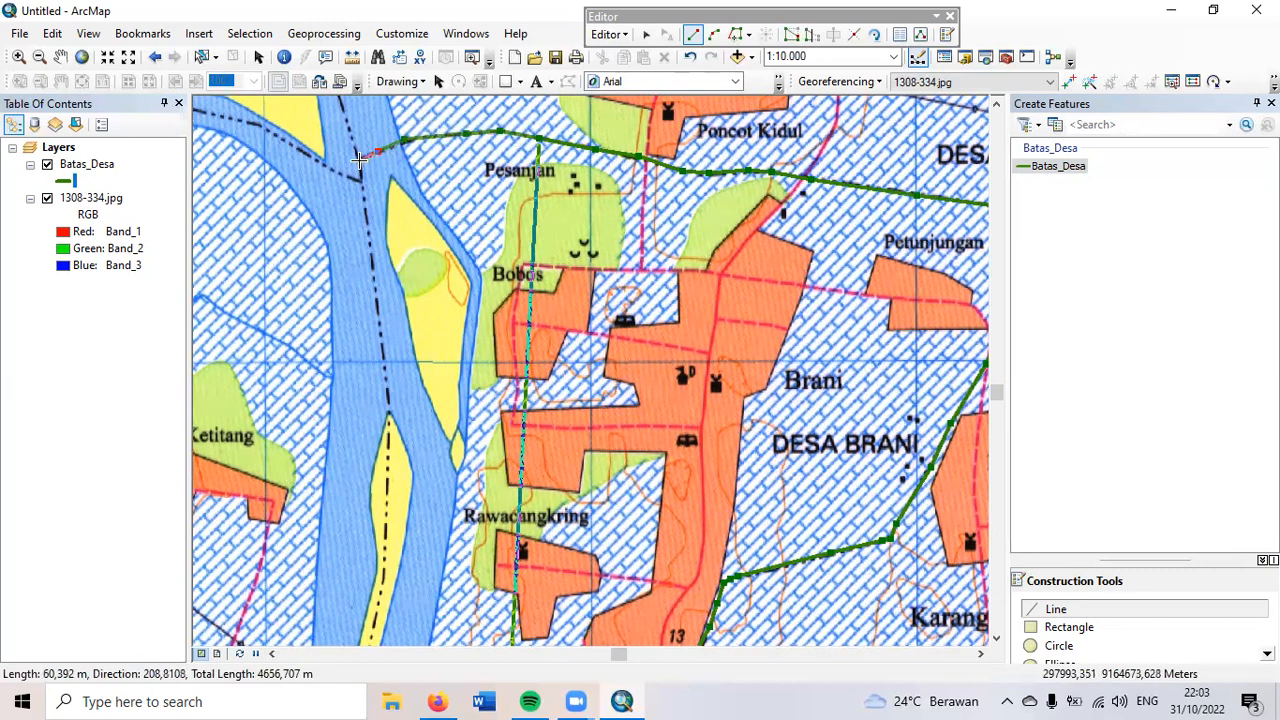
Step: Trace the mid-channel boundary southward down the river to the northern part of the narrow yellow sandbar
{"action": "left_click", "coordinate": [362, 188]}
{"action": "left_click", "coordinate": [366, 240]}
{"action": "left_click", "coordinate": [373, 284]}
{"action": "left_click", "coordinate": [378, 327]}
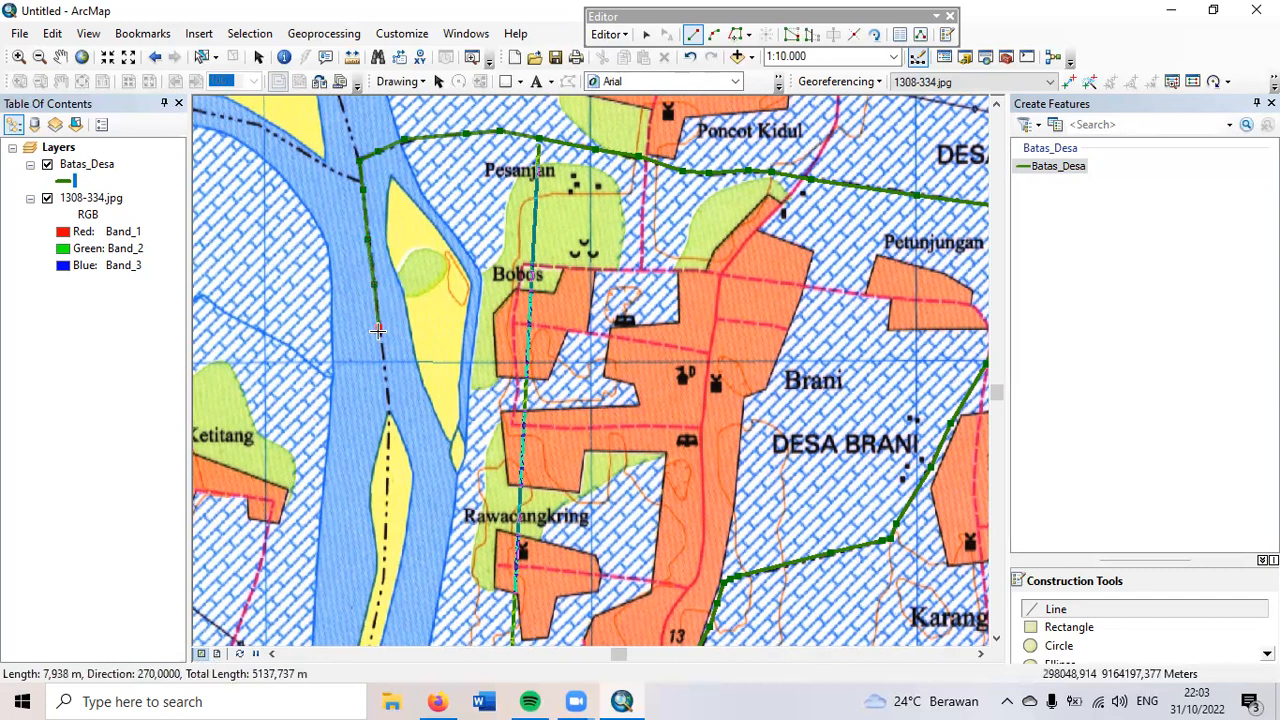
{"action": "left_click", "coordinate": [386, 390]}
{"action": "left_click", "coordinate": [386, 466]}
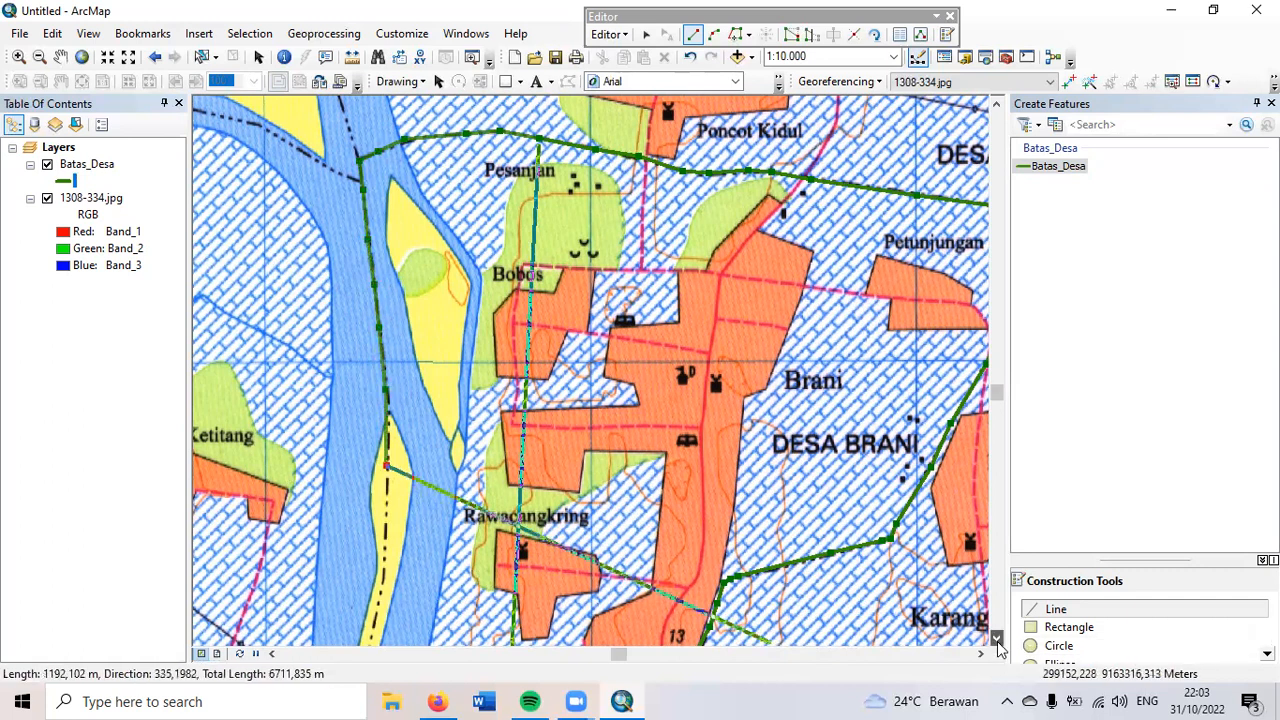
Step: Follow the boundary south along the sandbar to the line's starting point and finish the Desa Brani outline, about 6.1 km long
{"action": "left_click", "coordinate": [996, 639]}
{"action": "left_click", "coordinate": [996, 639]}
{"action": "left_click", "coordinate": [996, 639]}
{"action": "left_click", "coordinate": [386, 343]}
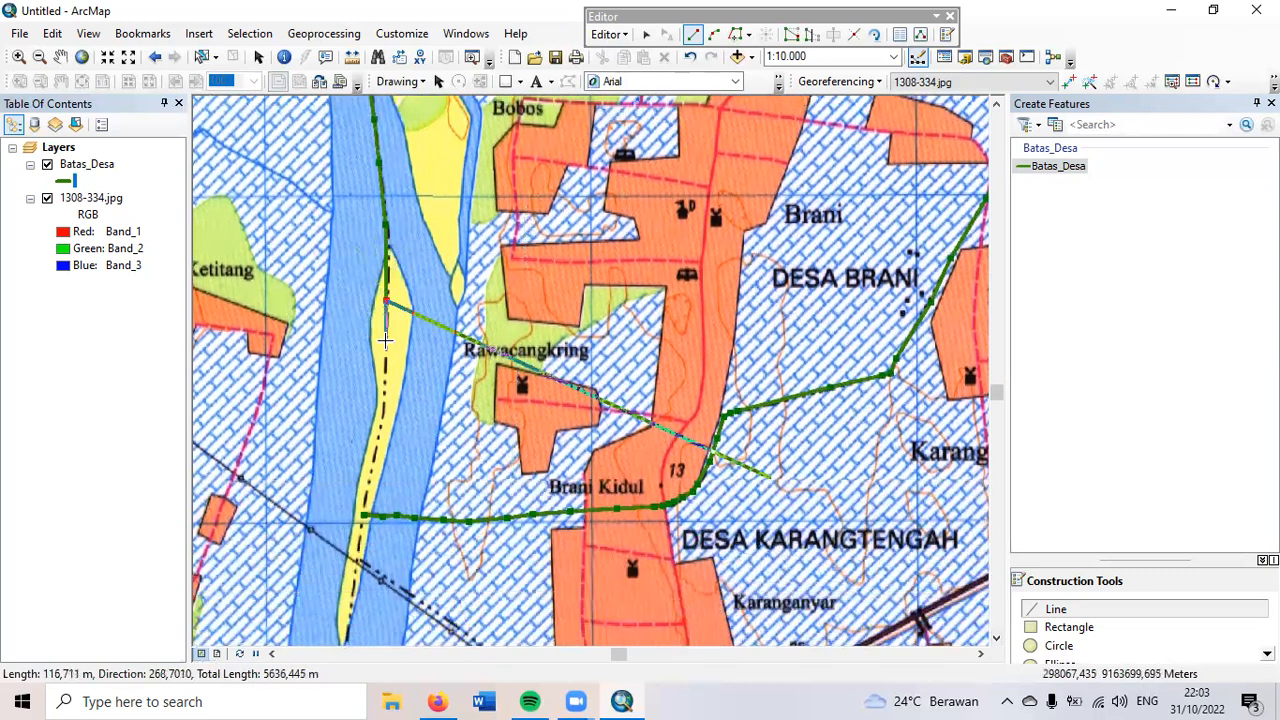
{"action": "left_click", "coordinate": [386, 379]}
{"action": "left_click", "coordinate": [381, 412]}
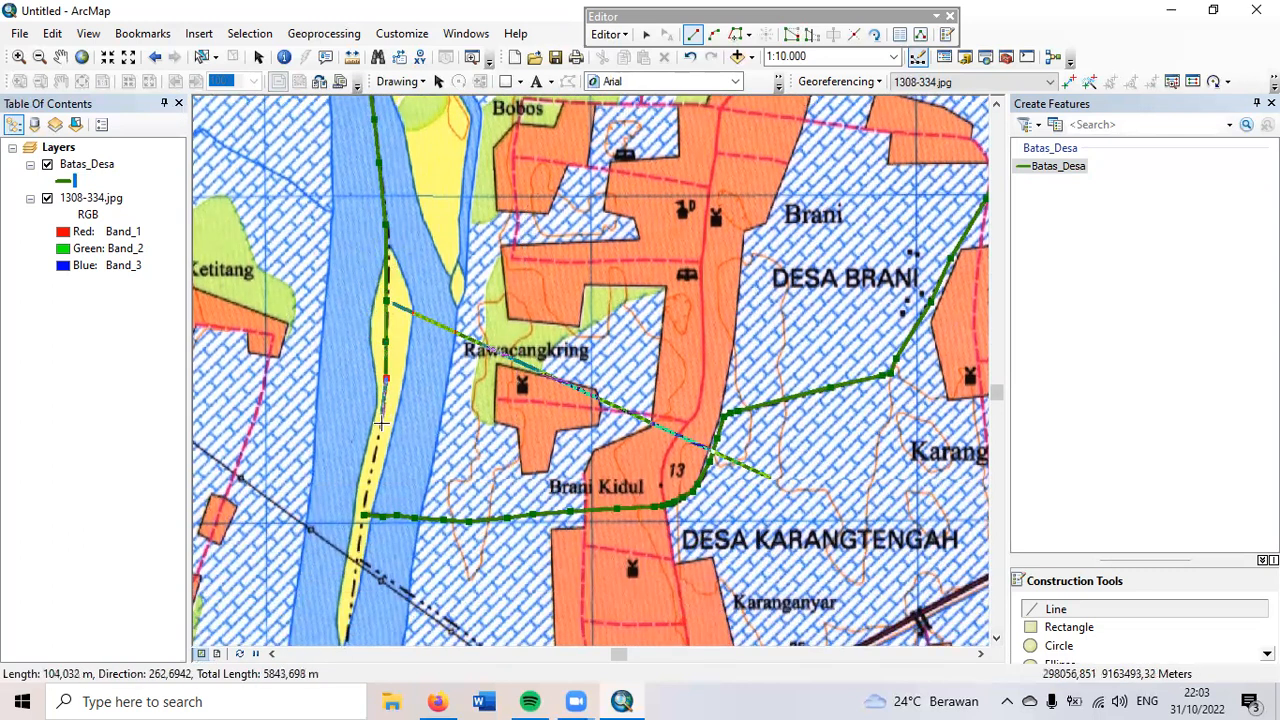
{"action": "left_click", "coordinate": [369, 475]}
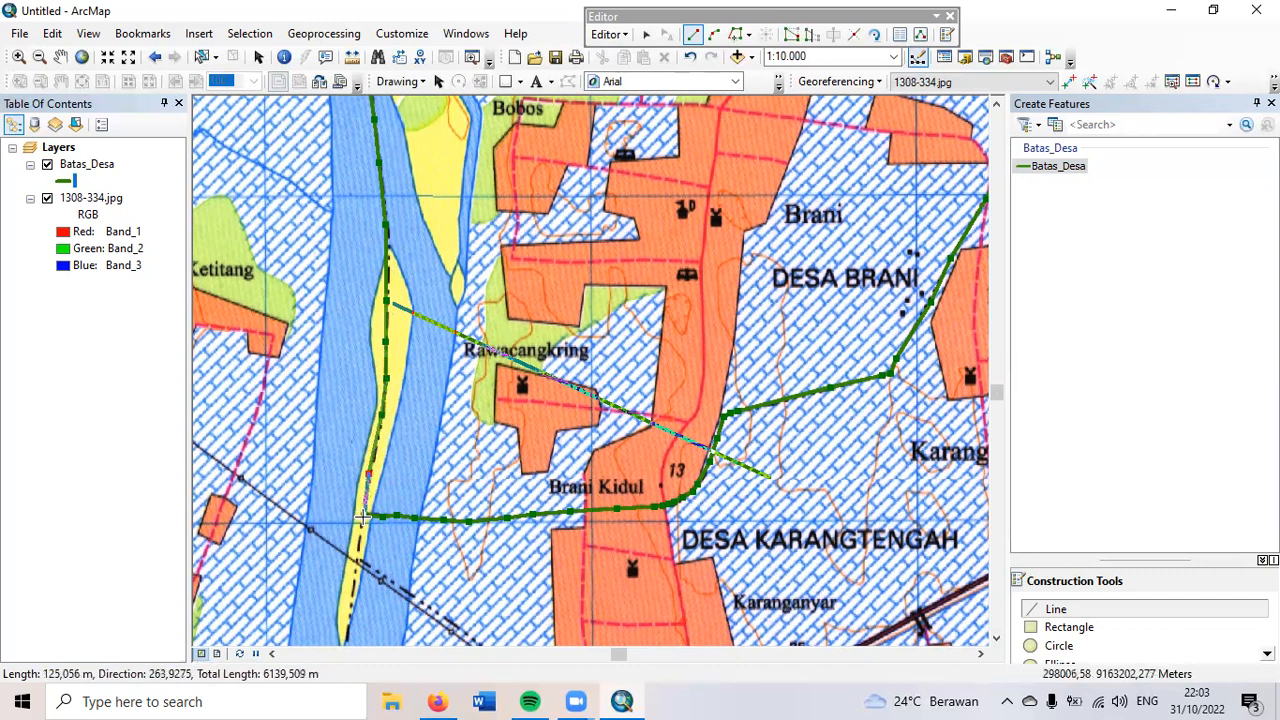
{"action": "scroll", "coordinate": [363, 515], "scroll_direction": "down", "scroll_amount": 3}
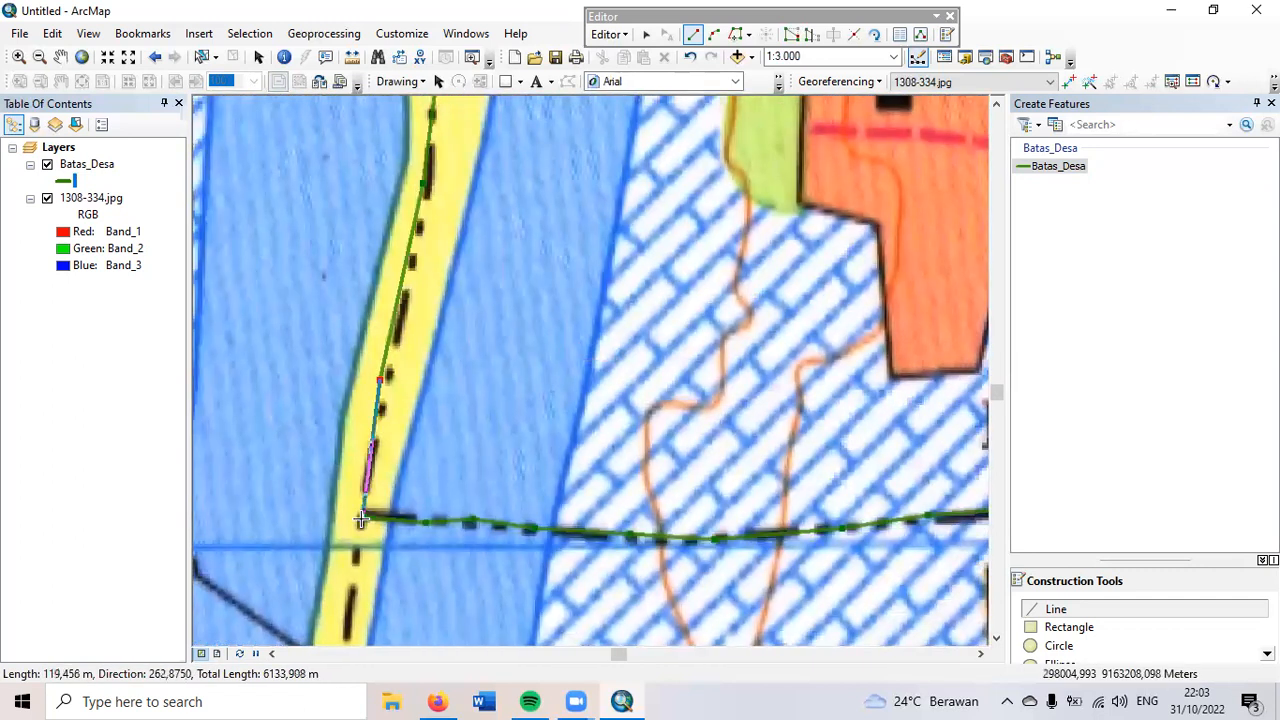
{"action": "left_click", "coordinate": [363, 518]}
{"action": "scroll", "coordinate": [366, 508], "scroll_direction": "up", "scroll_amount": 3}
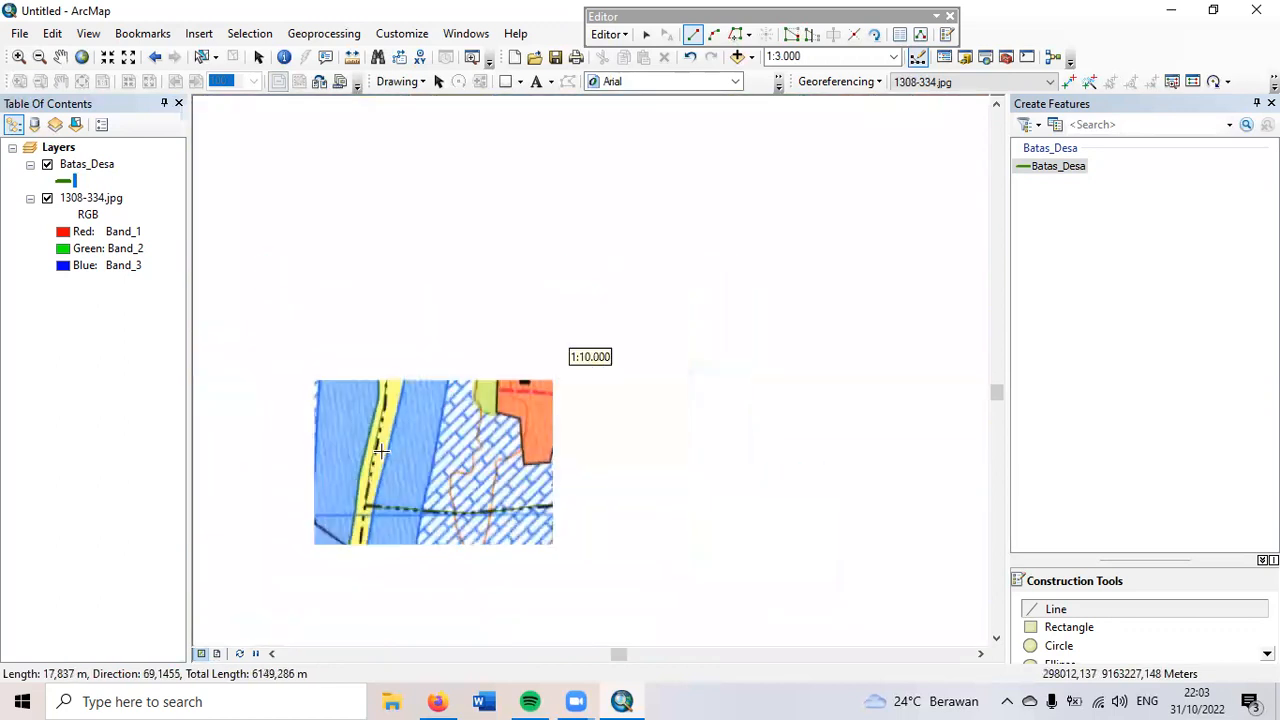
{"action": "double_click", "coordinate": [467, 470]}
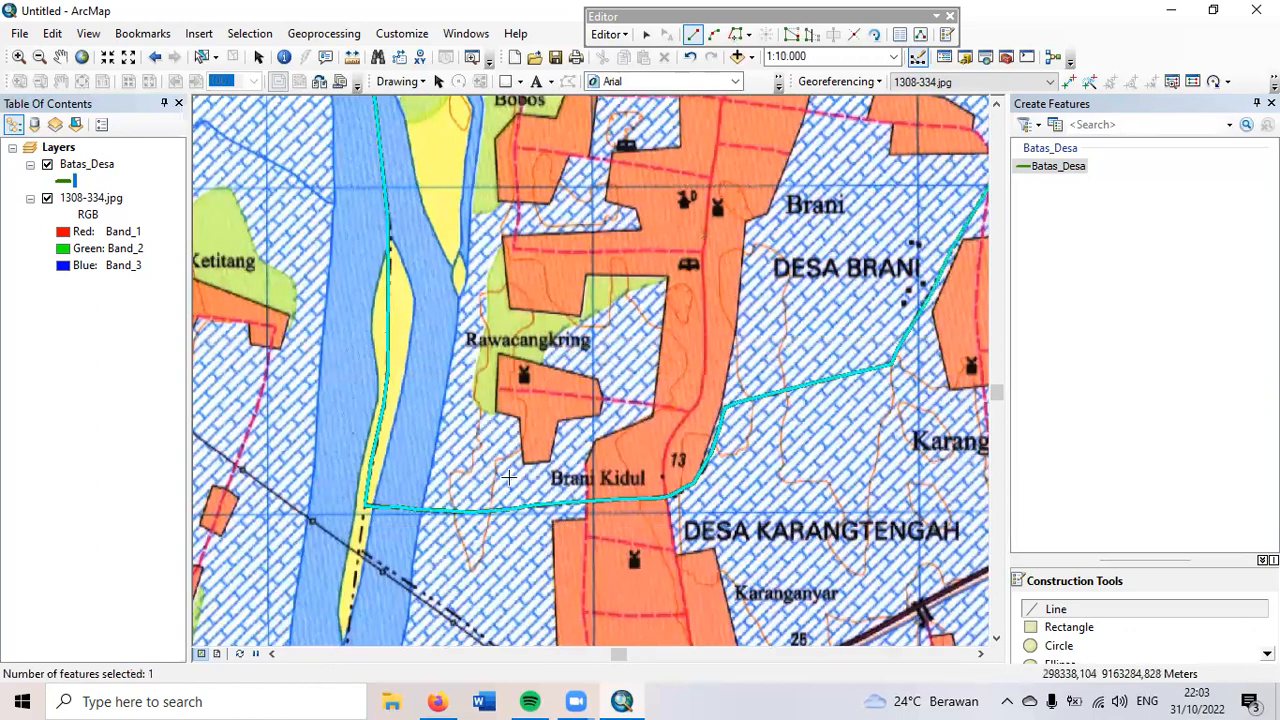
Step: Switch to Firefox and examine the Kecamatan Sampang village map on the Peta Kecamatan page, then return to ArcMap
{"action": "scroll", "coordinate": [598, 490], "scroll_direction": "up", "scroll_amount": 2}
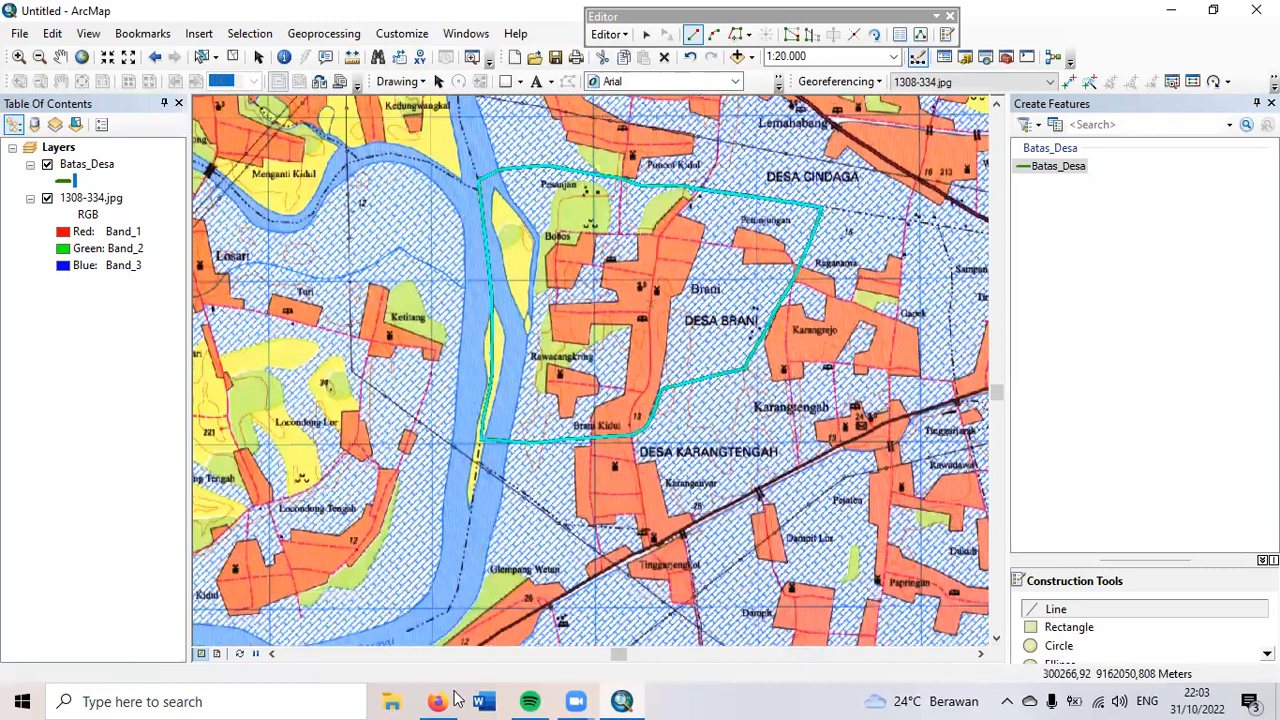
{"action": "left_click", "coordinate": [437, 701]}
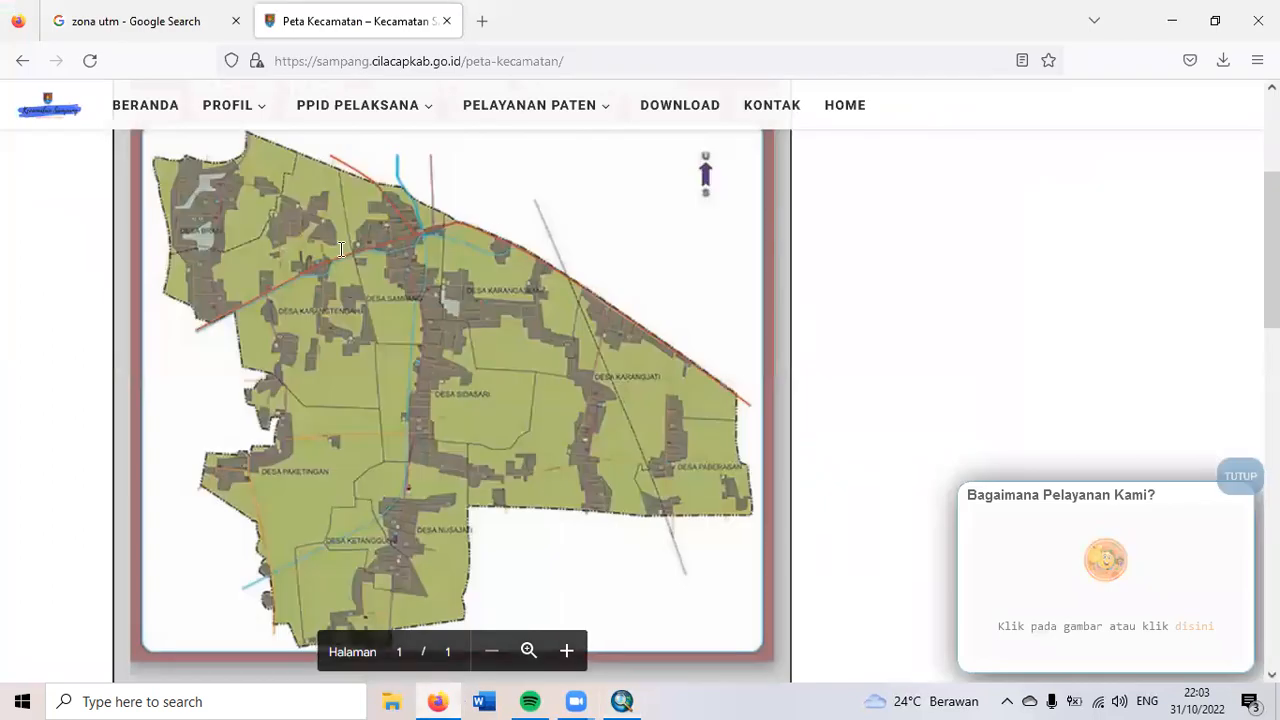
{"action": "scroll", "coordinate": [430, 418], "scroll_direction": "up", "scroll_amount": 2}
{"action": "scroll", "coordinate": [497, 412], "scroll_direction": "down", "scroll_amount": 2}
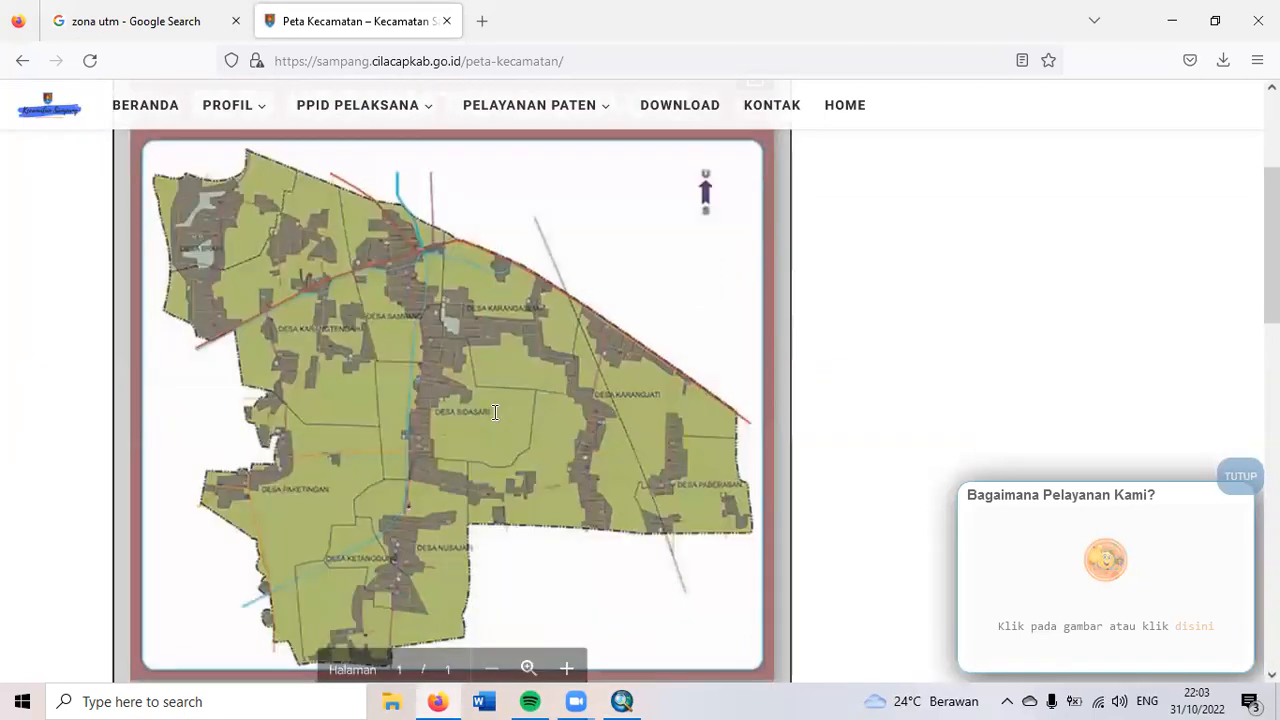
{"action": "left_click", "coordinate": [1171, 21]}
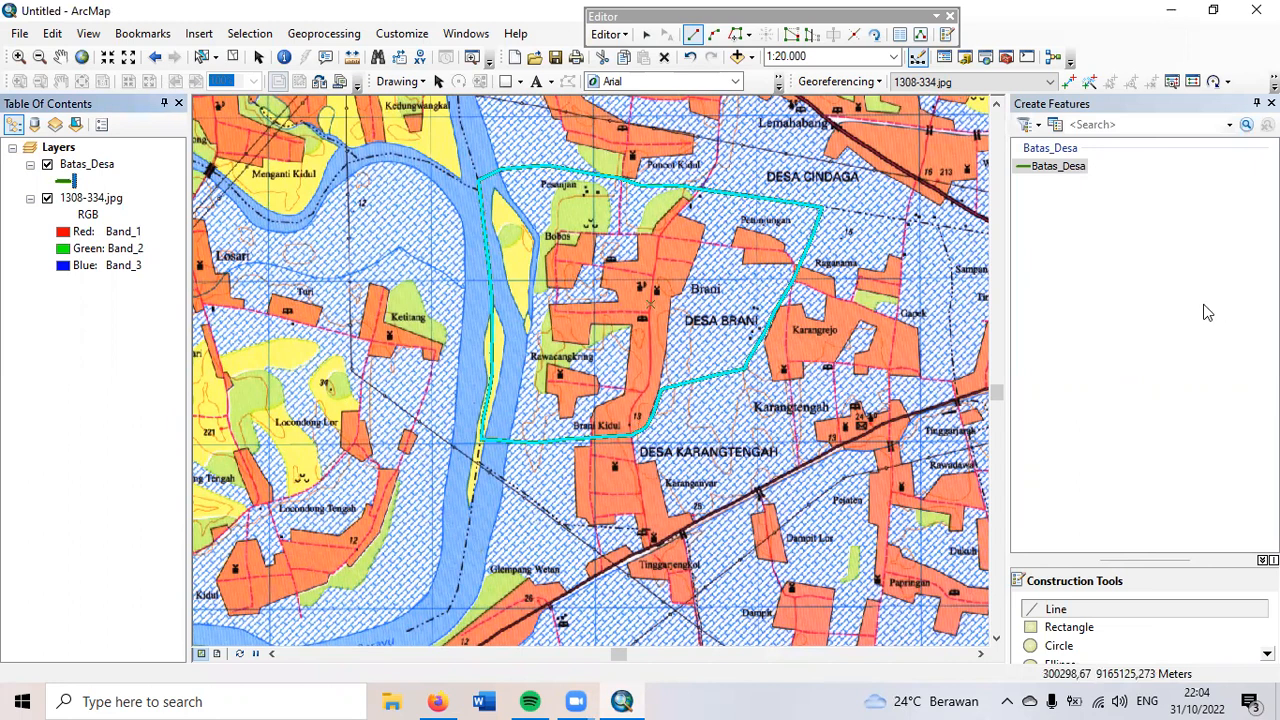
Step: Stop the edit session and save the edits to Batas_Desa
{"action": "left_click", "coordinate": [614, 38]}
{"action": "left_click", "coordinate": [614, 38]}
{"action": "left_click", "coordinate": [616, 40]}
{"action": "left_click", "coordinate": [621, 78]}
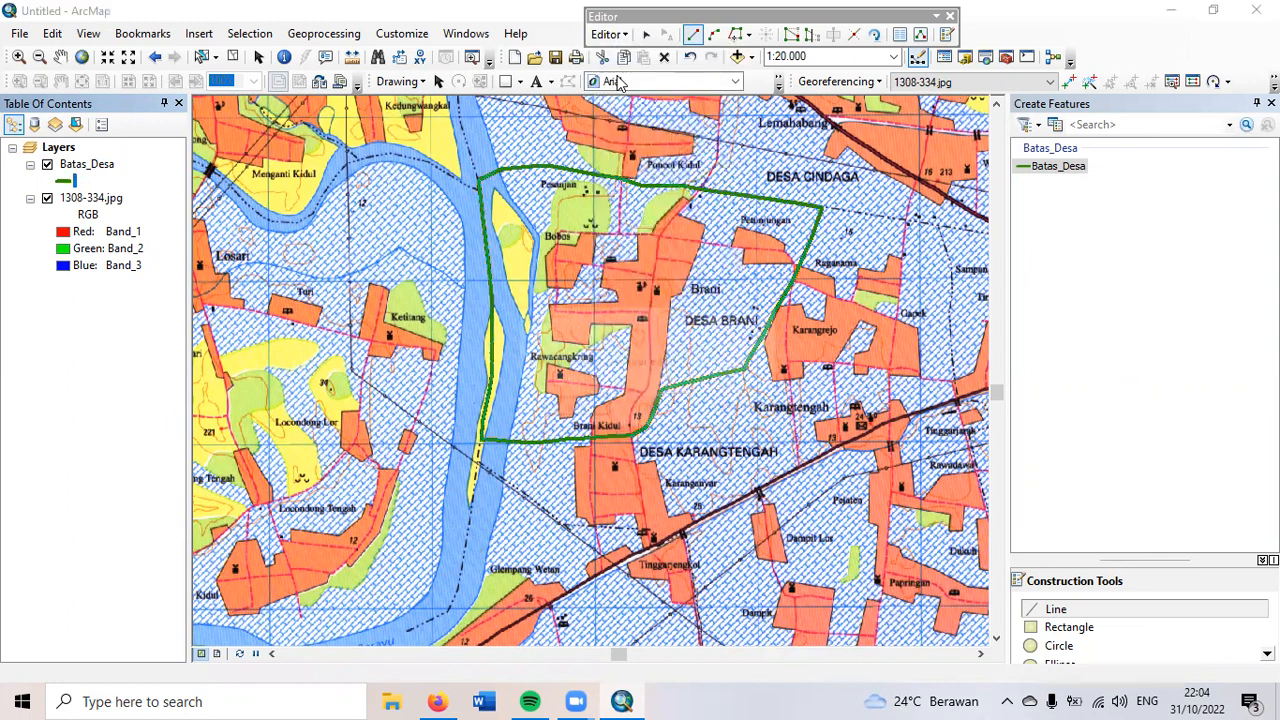
{"action": "left_click", "coordinate": [587, 414]}
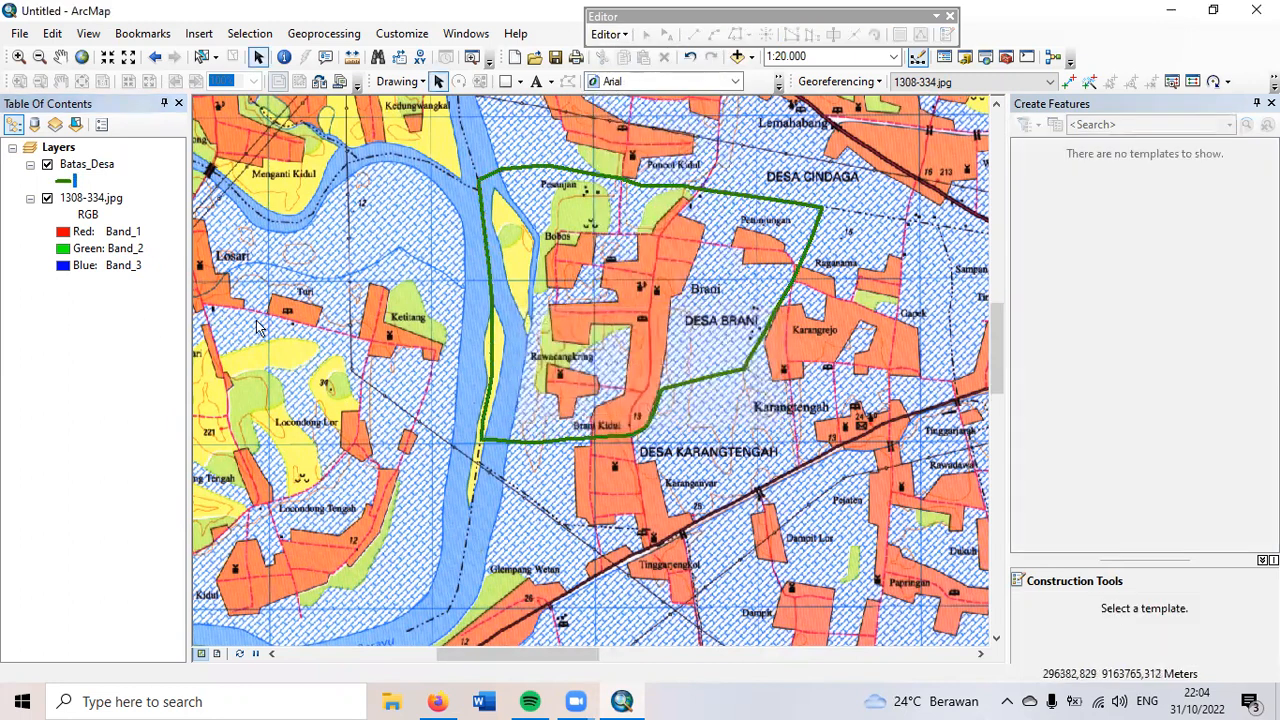
Step: Hide the 1308-334.jpg map sheet layer so that only the Batas_Desa outline is displayed
{"action": "scroll", "coordinate": [367, 335], "scroll_direction": "down", "scroll_amount": 1}
{"action": "scroll", "coordinate": [343, 341], "scroll_direction": "up", "scroll_amount": 1}
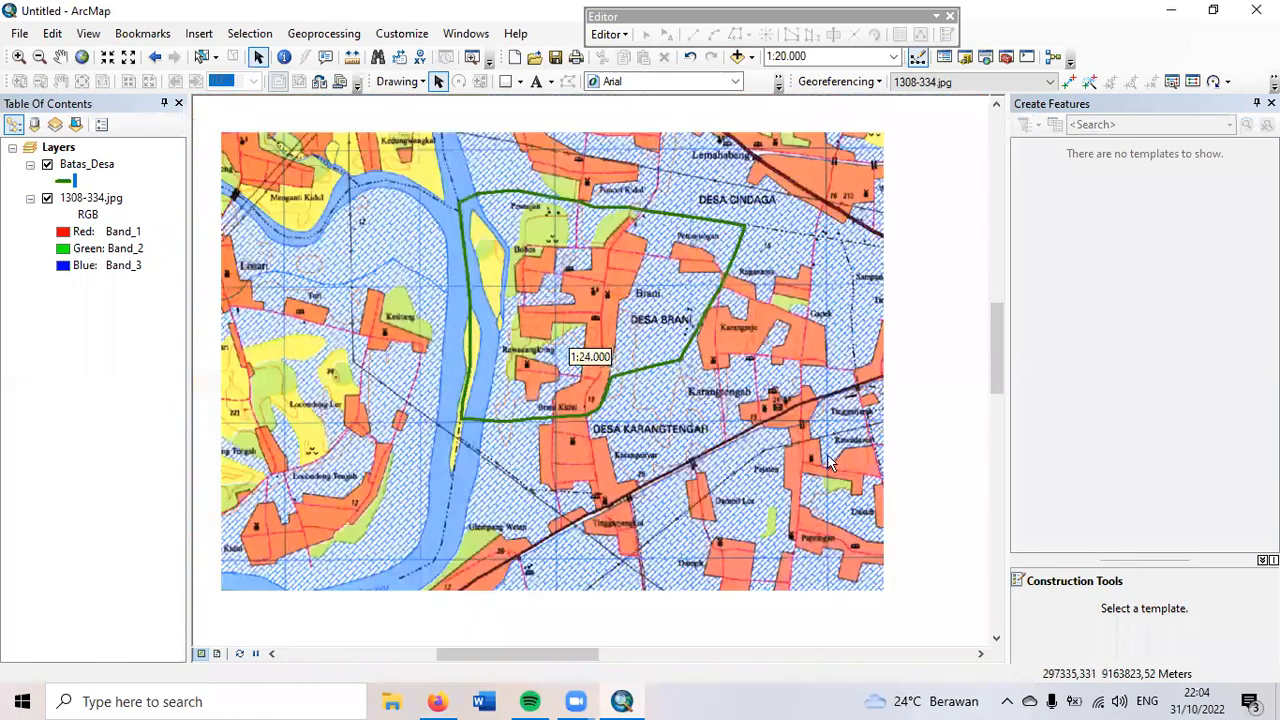
{"action": "left_click", "coordinate": [50, 204]}
{"action": "left_click", "coordinate": [47, 197]}
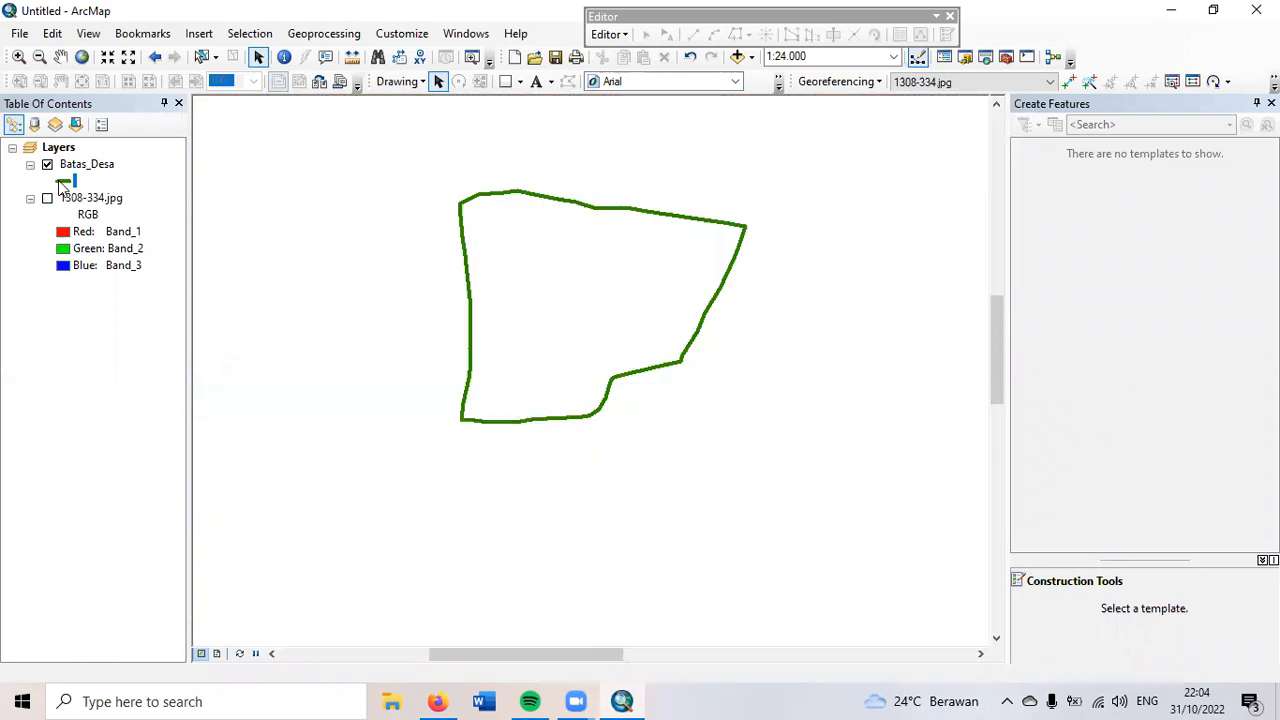
Step: Apply the Batas Kel/Desa line symbol to the Batas_Desa layer with its yellow symbol layer turned off and set to No Color
{"action": "left_click", "coordinate": [64, 180]}
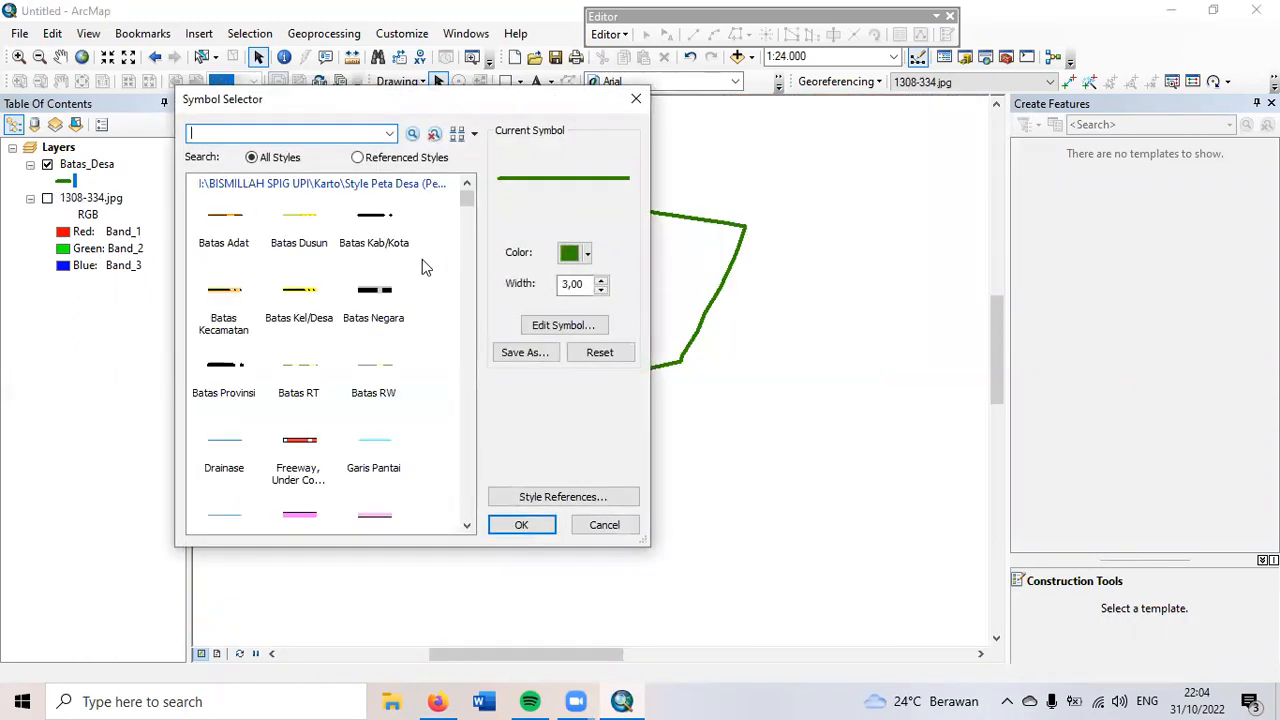
{"action": "left_click", "coordinate": [295, 297]}
{"action": "left_click", "coordinate": [566, 329]}
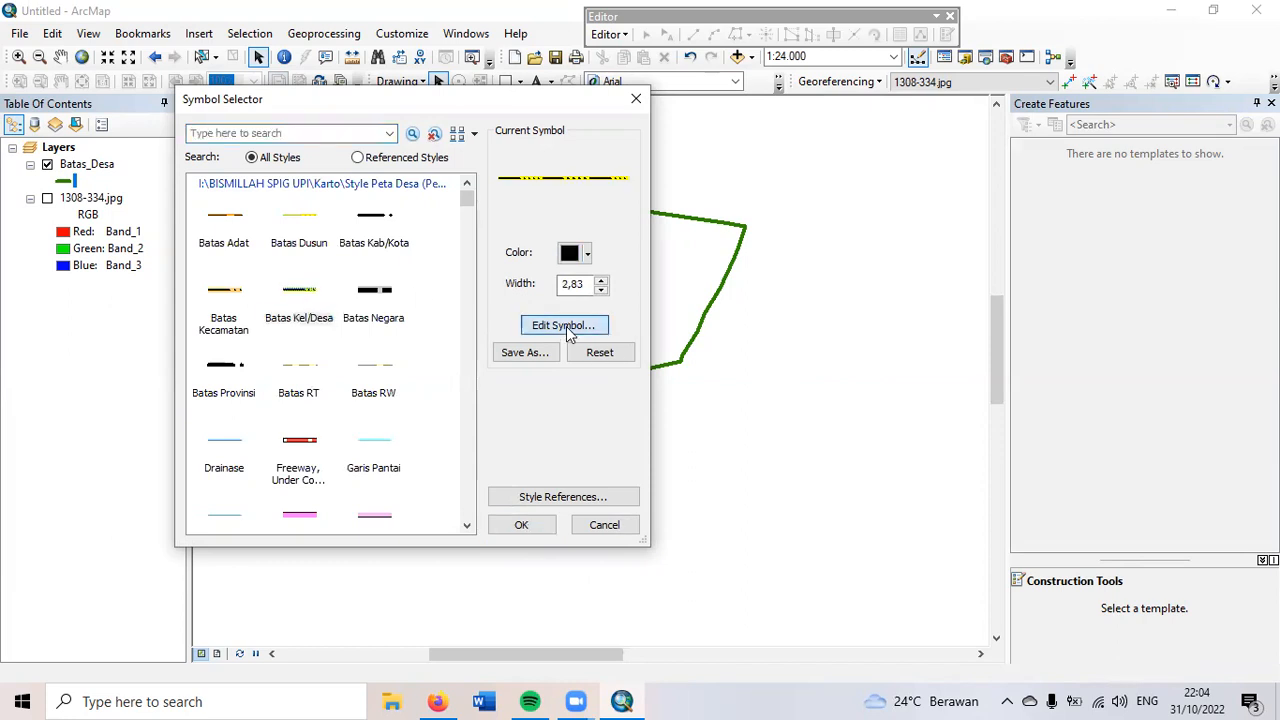
{"action": "left_click", "coordinate": [118, 367]}
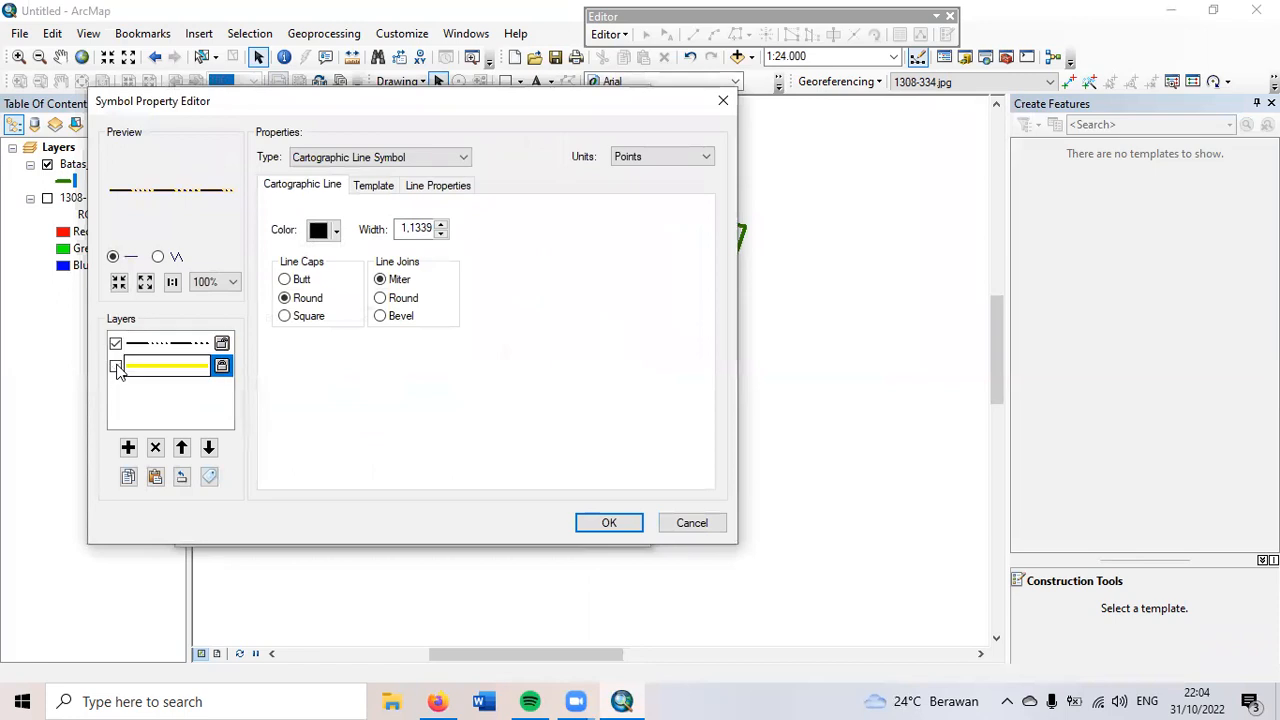
{"action": "left_click", "coordinate": [335, 231]}
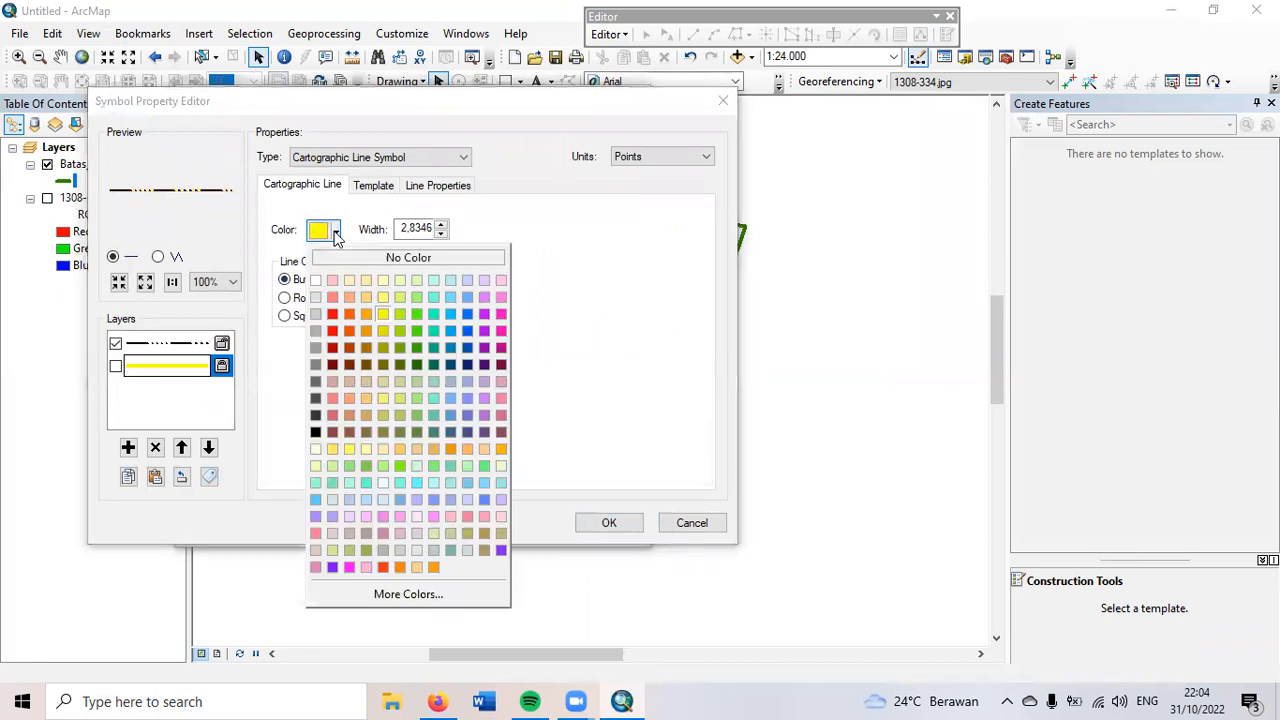
{"action": "left_click", "coordinate": [336, 258]}
{"action": "left_click", "coordinate": [287, 299]}
{"action": "left_click", "coordinate": [285, 279]}
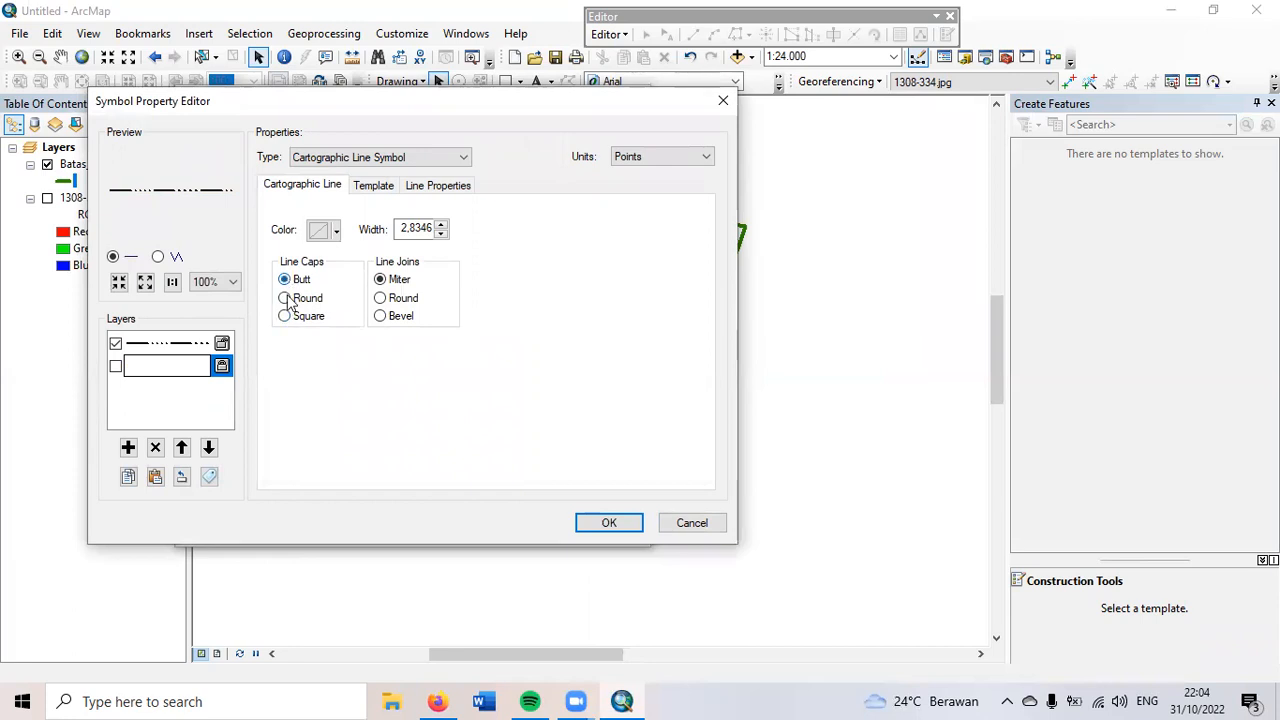
{"action": "left_click", "coordinate": [187, 343]}
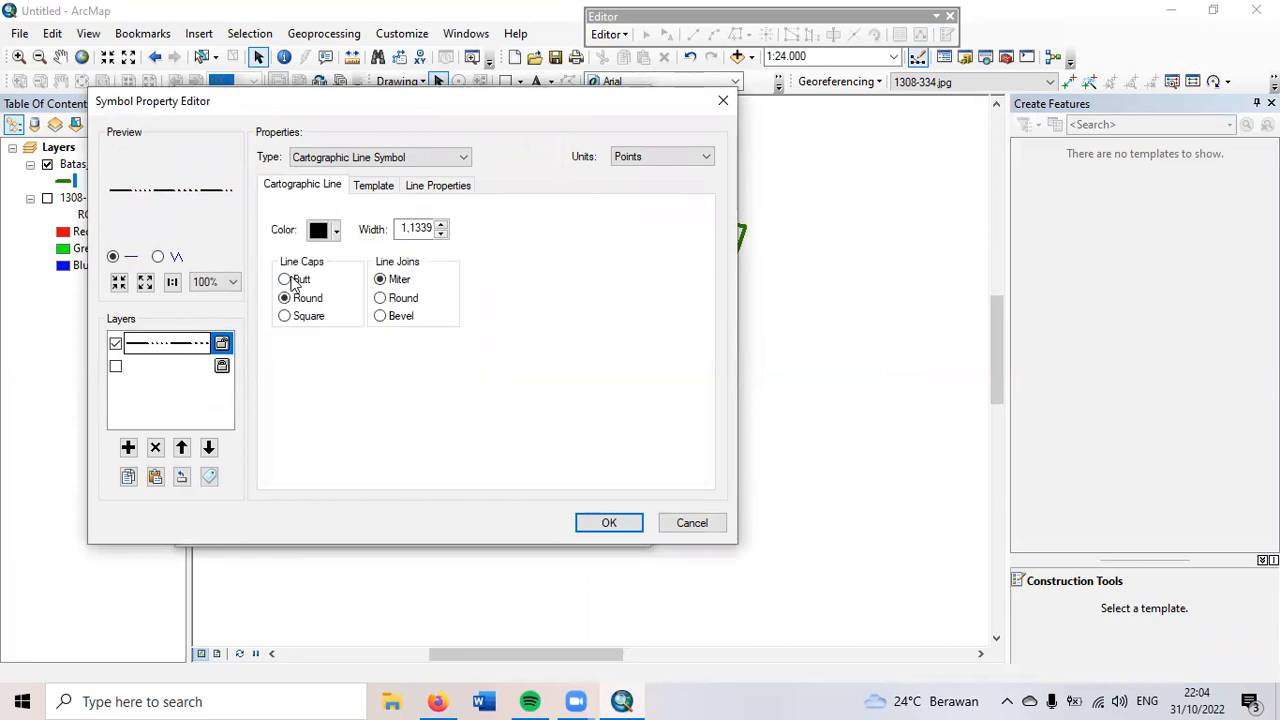
{"action": "left_click", "coordinate": [607, 522]}
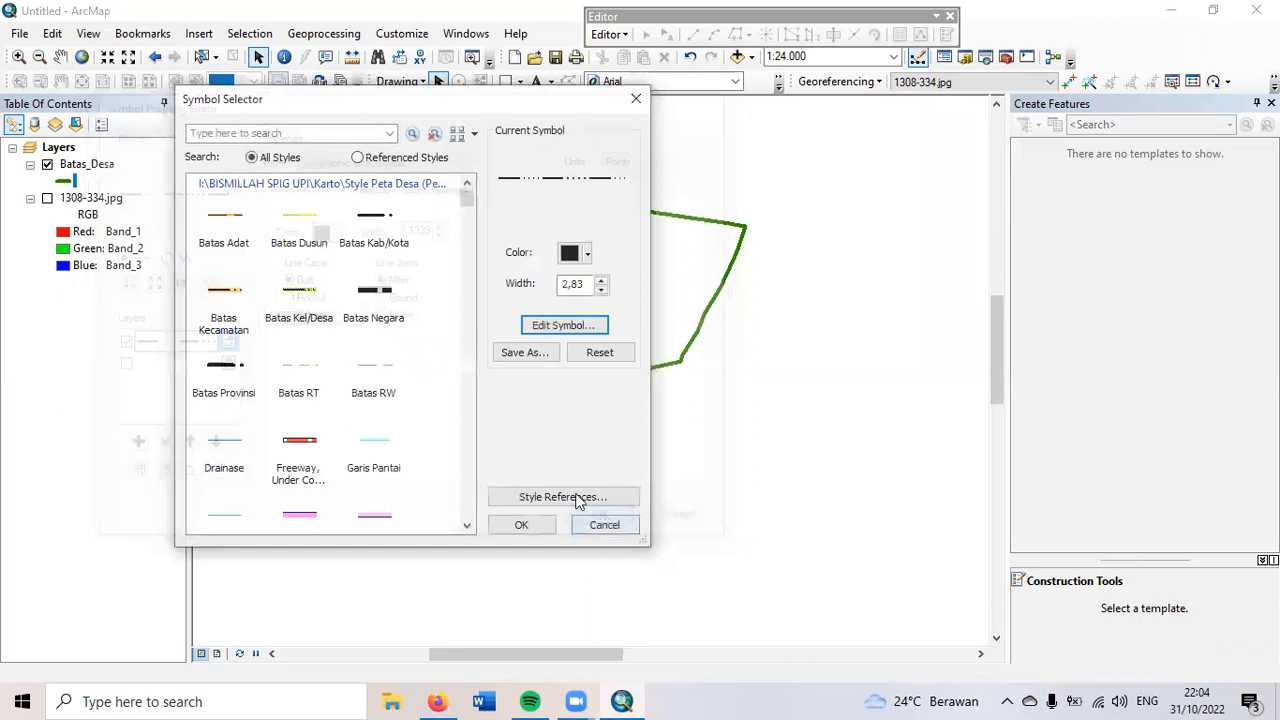
{"action": "left_click", "coordinate": [521, 524]}
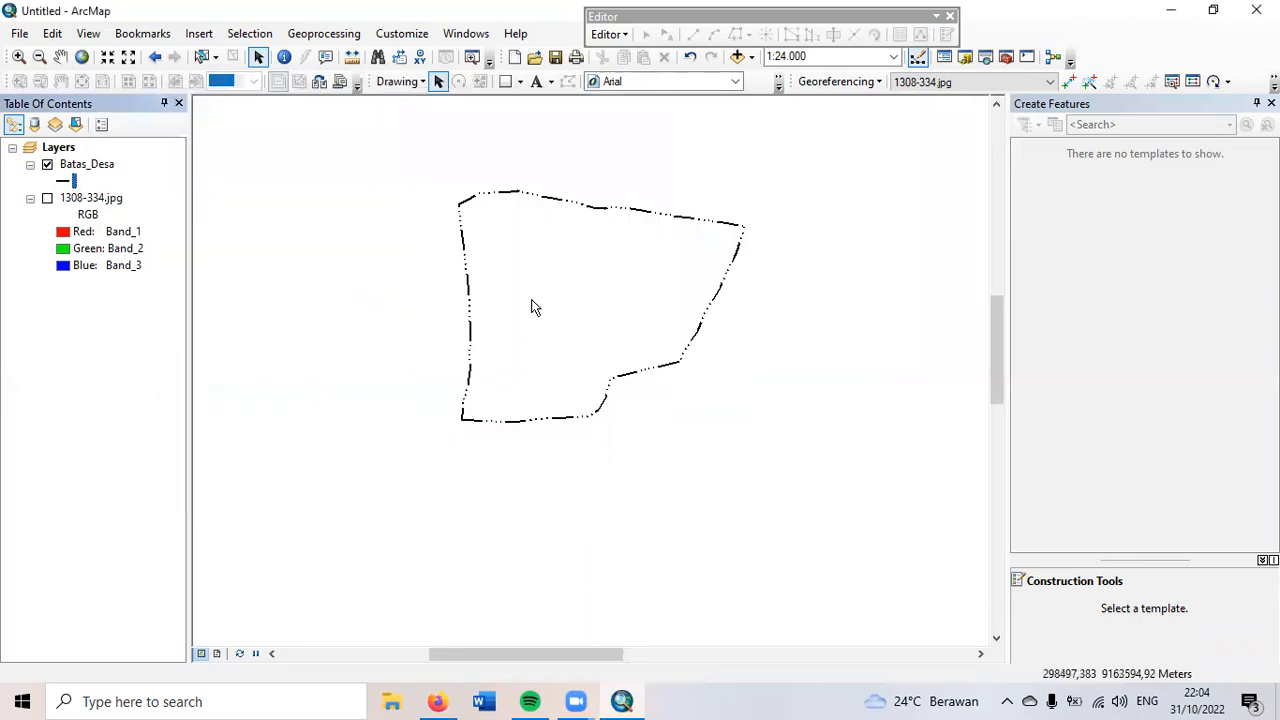
{"action": "scroll", "coordinate": [534, 250], "scroll_direction": "up", "scroll_amount": 2}
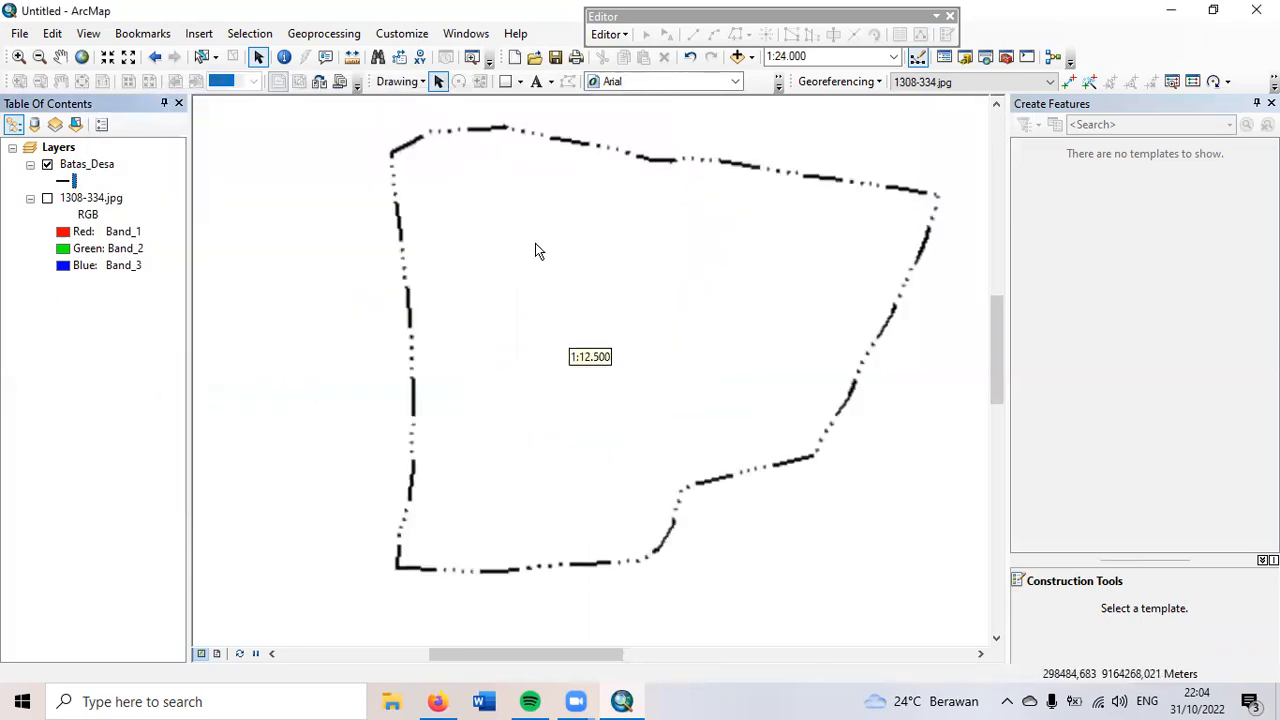
{"action": "left_click", "coordinate": [65, 180]}
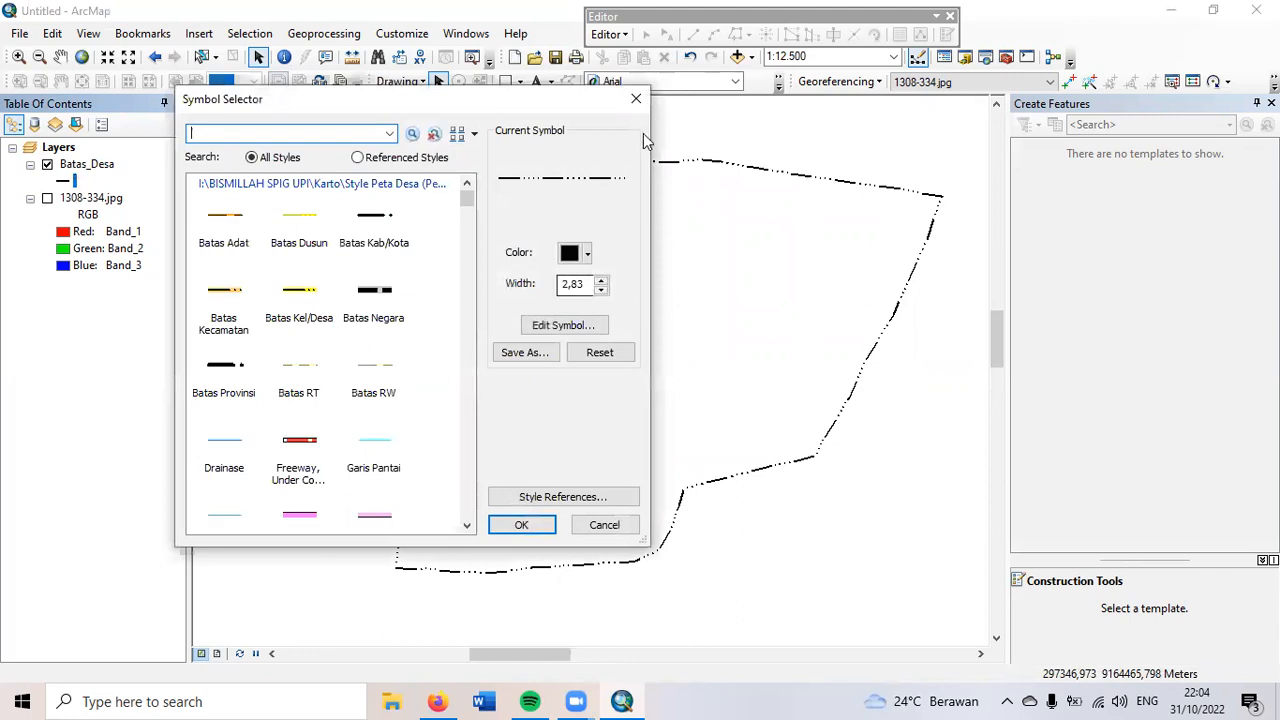
{"action": "left_click", "coordinate": [636, 98]}
{"action": "left_click", "coordinate": [612, 36]}
{"action": "left_click", "coordinate": [618, 40]}
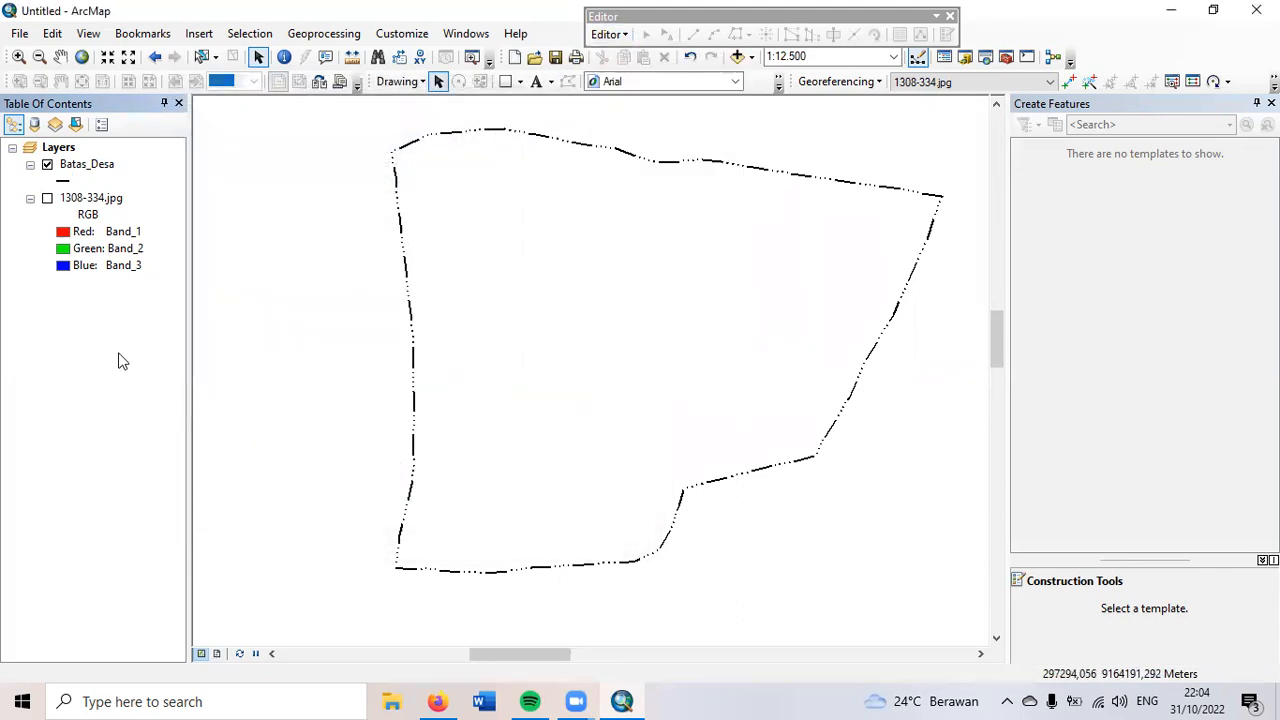
Step: Start a new polygon shapefile named Batas_Desa_Polygon in the I:\Pepetaan folder
{"action": "left_click", "coordinate": [965, 57]}
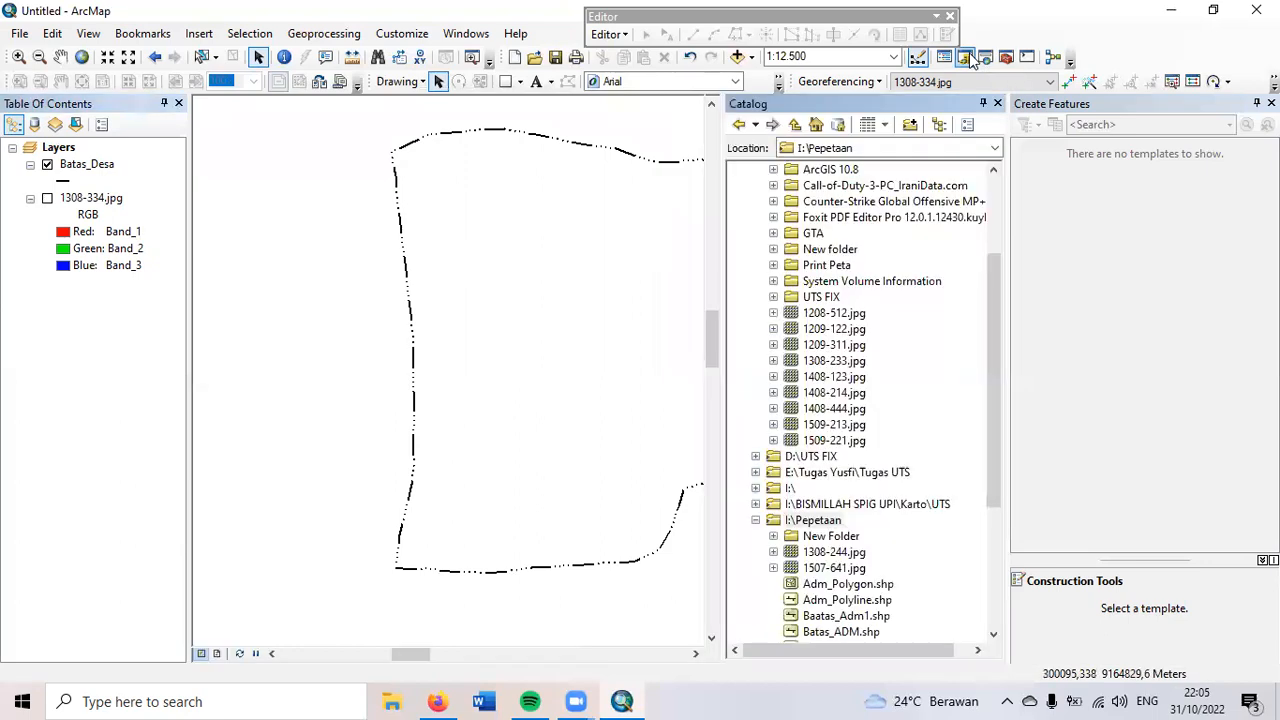
{"action": "right_click", "coordinate": [825, 523]}
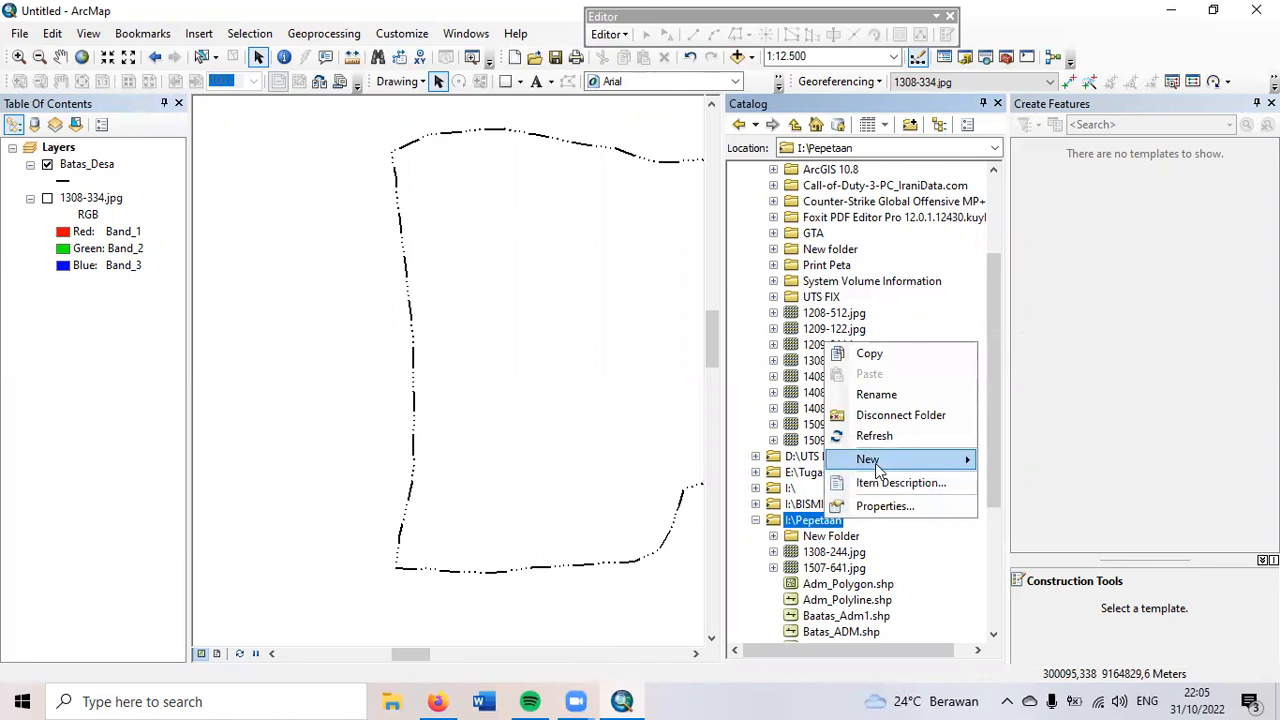
{"action": "mouse_move", "coordinate": [876, 461]}
{"action": "left_click", "coordinate": [1035, 518]}
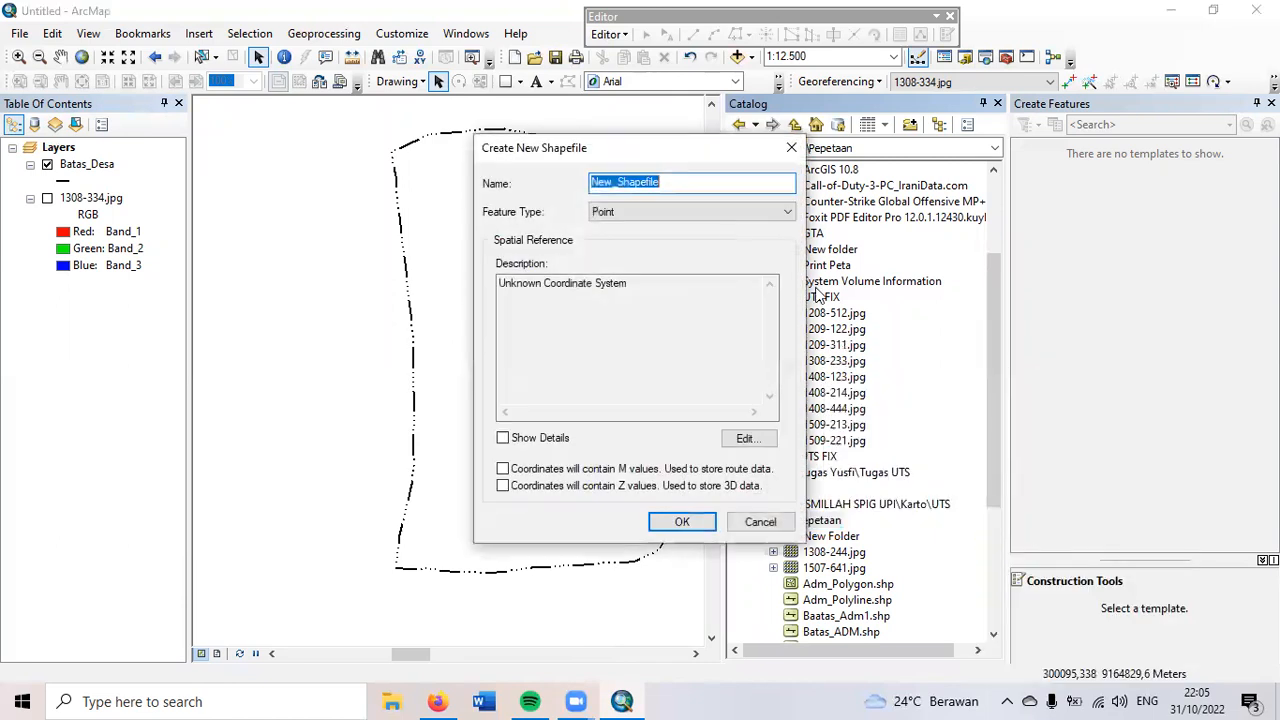
{"action": "type", "text": "Batas_Desa_Polygon"}
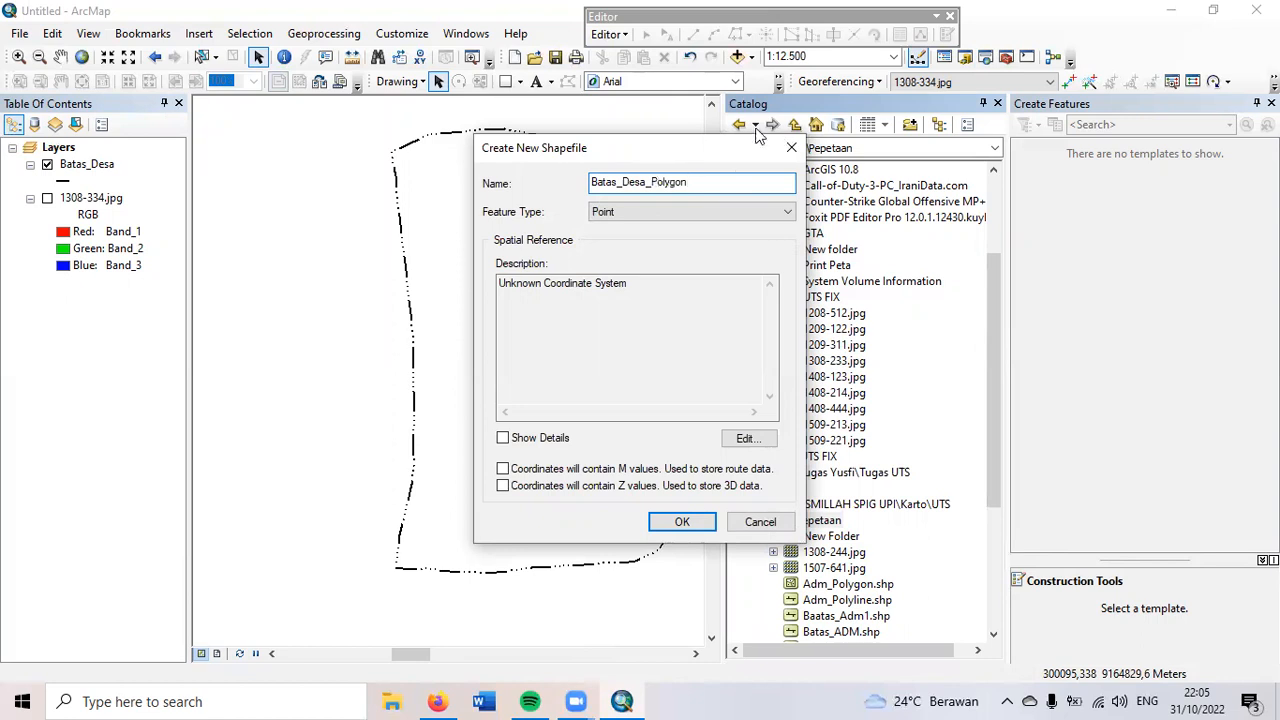
{"action": "left_click", "coordinate": [728, 211]}
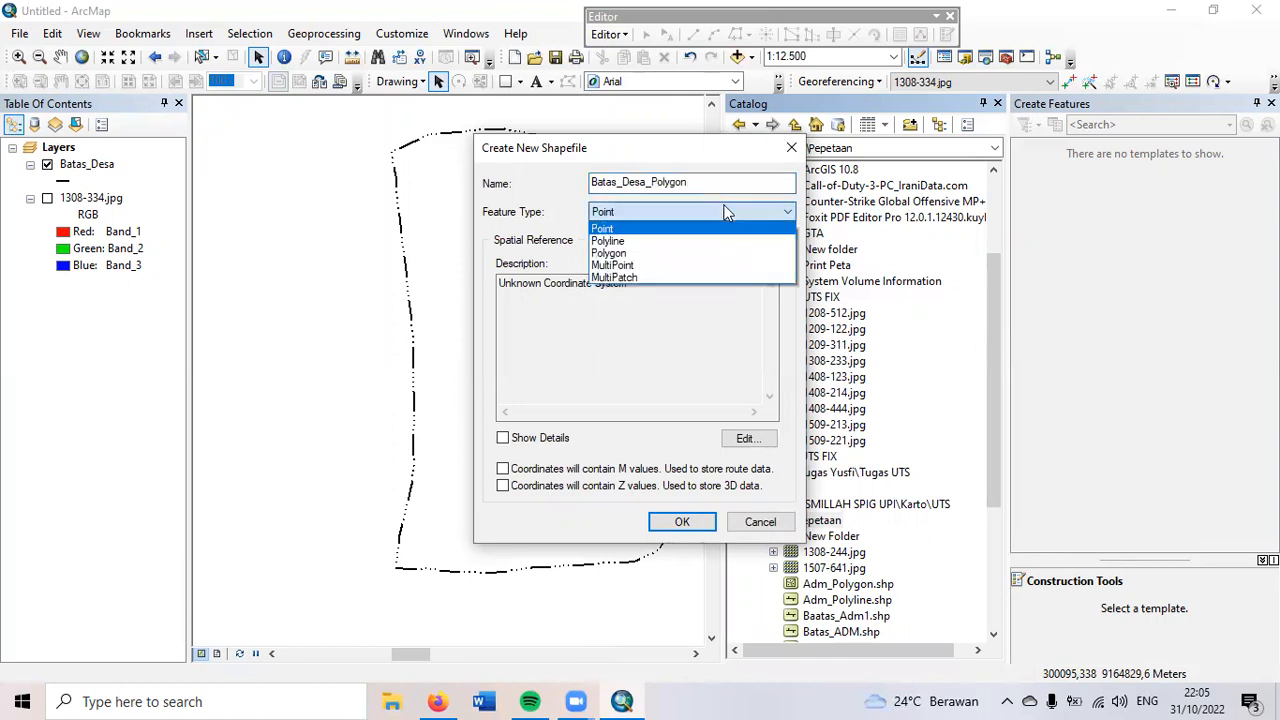
{"action": "left_click", "coordinate": [608, 254]}
Step: Assign the WGS 1984 UTM Zone 49S coordinate system to the new shapefile and create it
{"action": "left_click", "coordinate": [745, 447]}
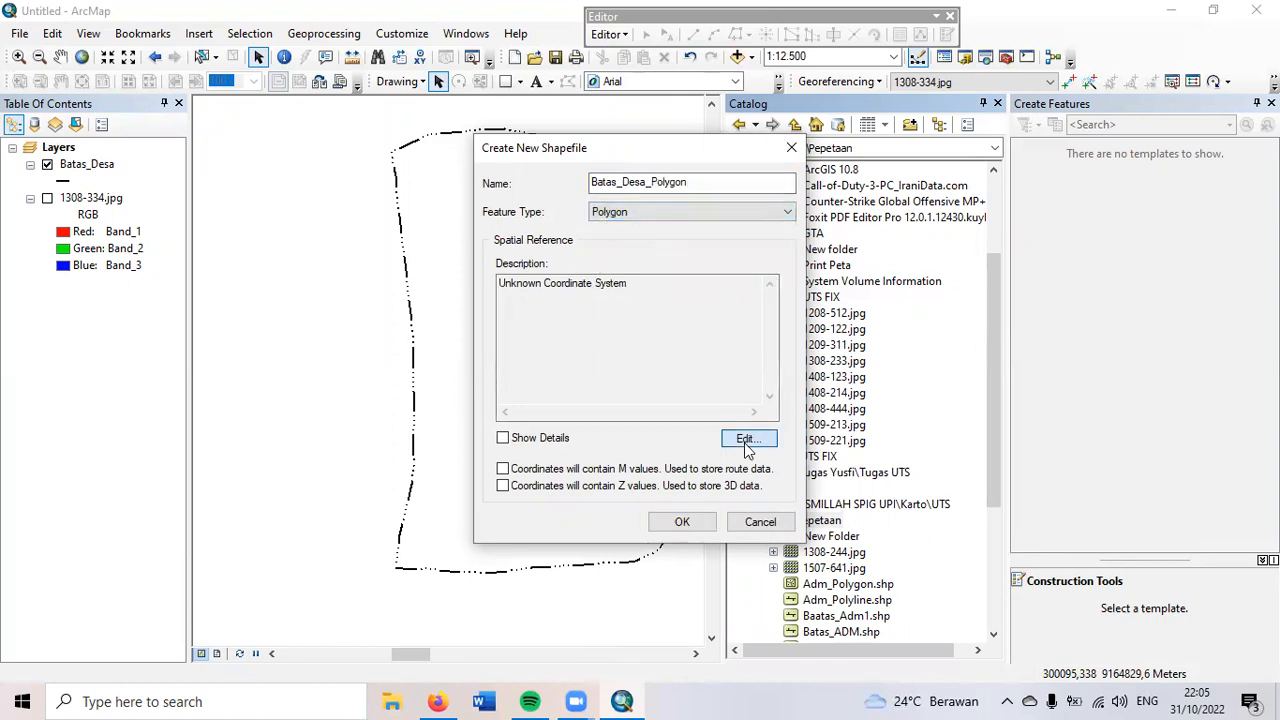
{"action": "left_click", "coordinate": [557, 220]}
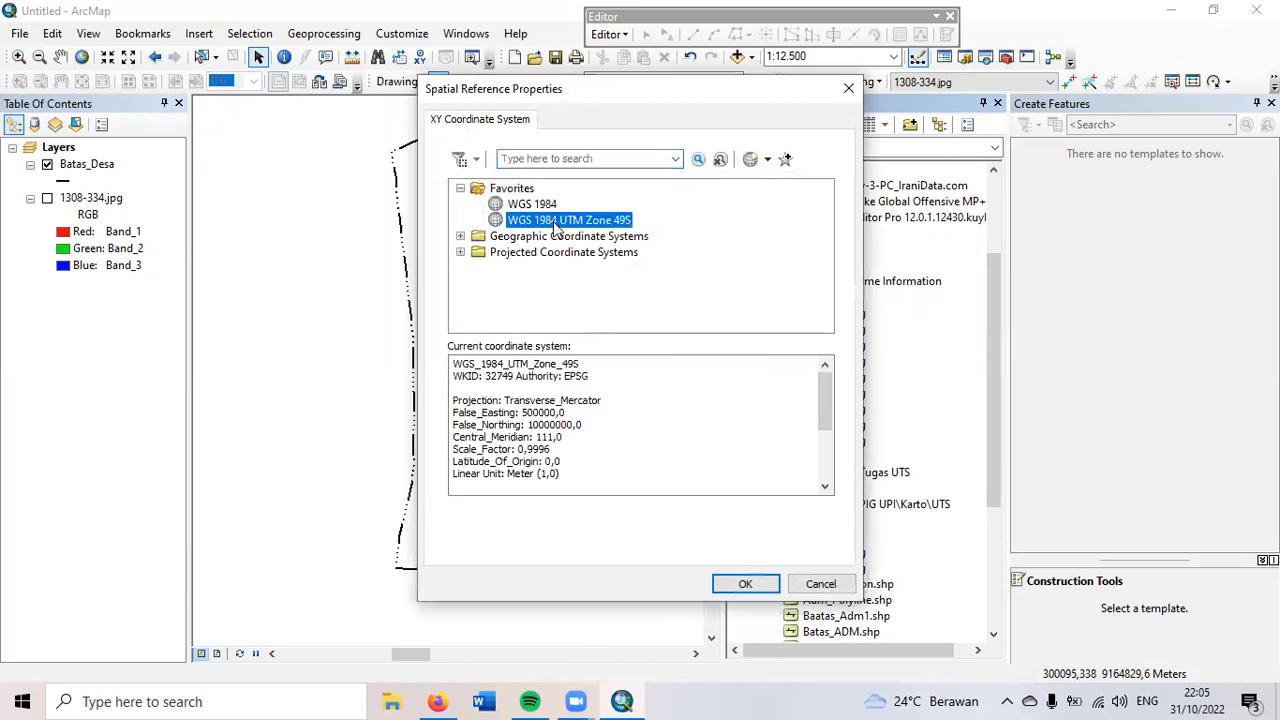
{"action": "left_click", "coordinate": [742, 586]}
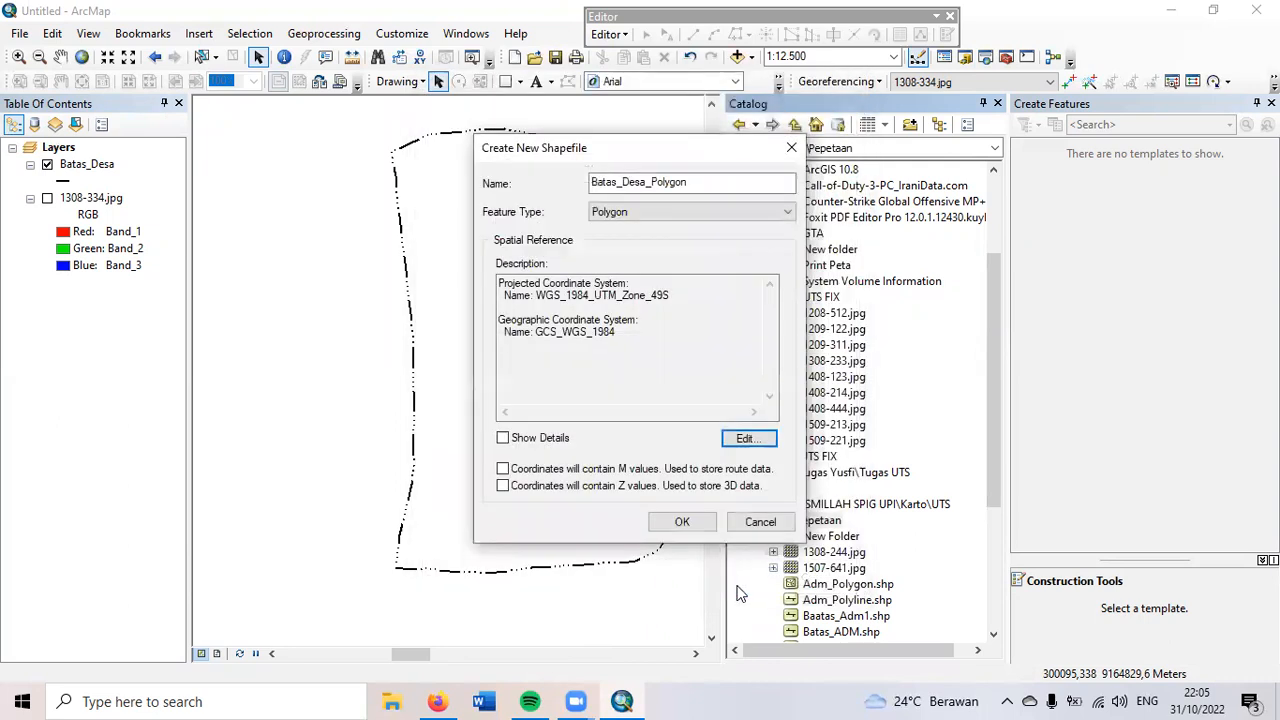
{"action": "left_click", "coordinate": [680, 522]}
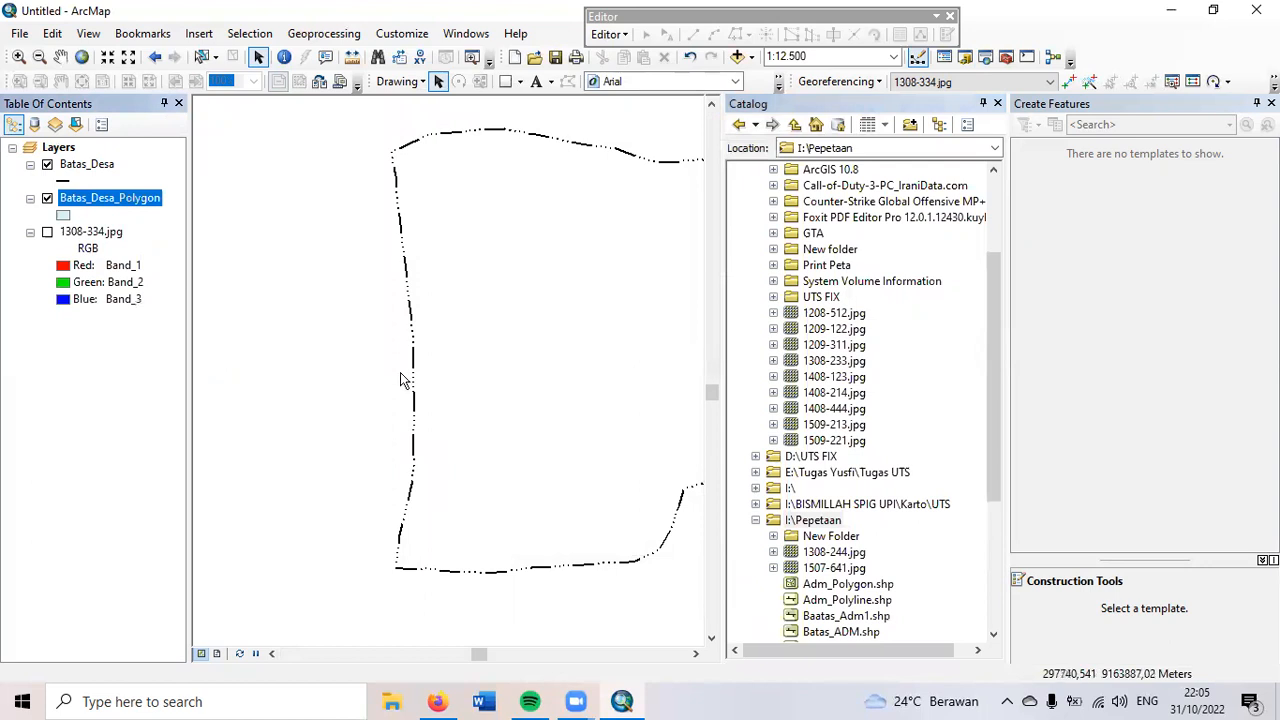
Step: Display the 1308-334.jpg map sheet beneath the outline and close the Catalog window
{"action": "scroll", "coordinate": [404, 374], "scroll_direction": "up", "scroll_amount": 2}
{"action": "scroll", "coordinate": [628, 330], "scroll_direction": "down", "scroll_amount": 2}
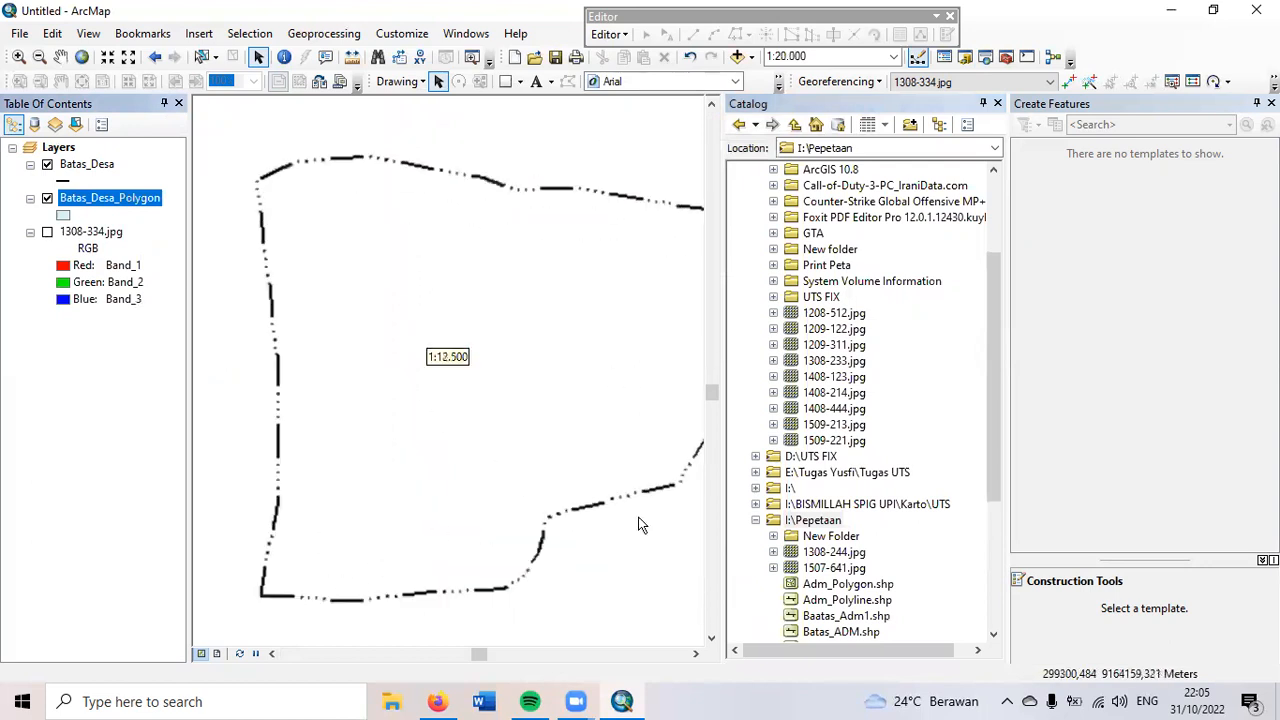
{"action": "left_click", "coordinate": [47, 232]}
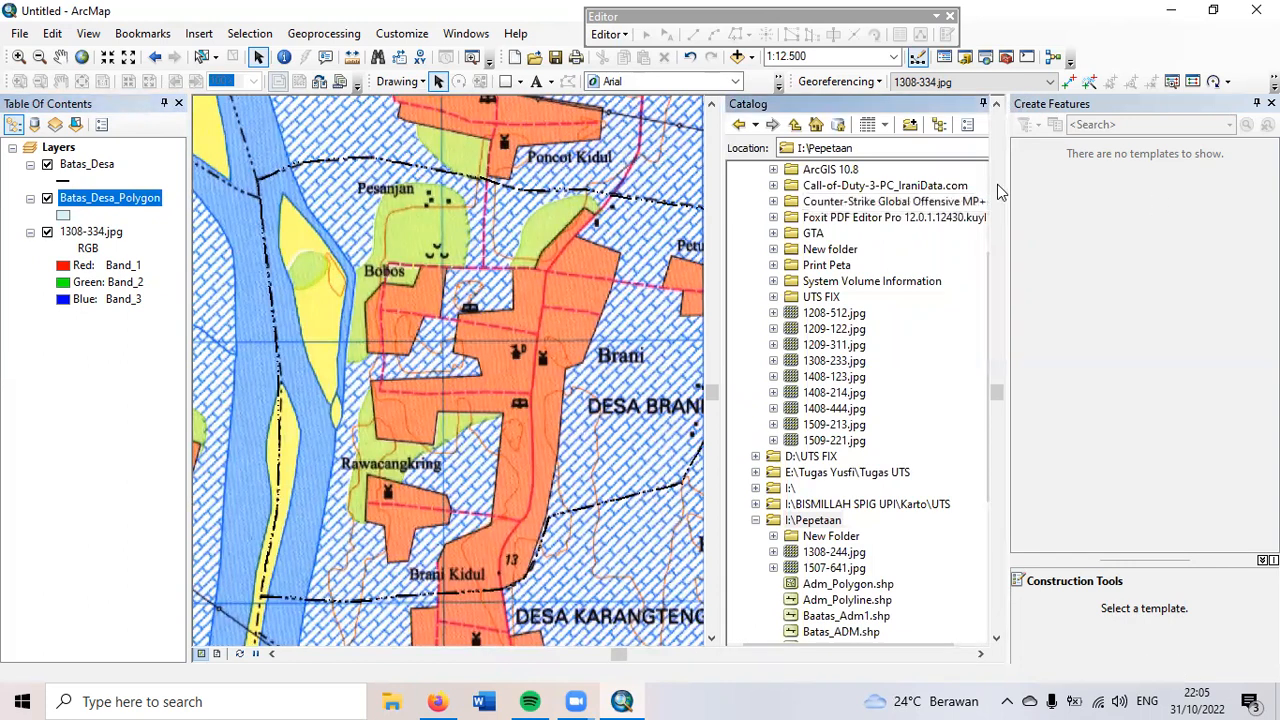
{"action": "left_click", "coordinate": [998, 104]}
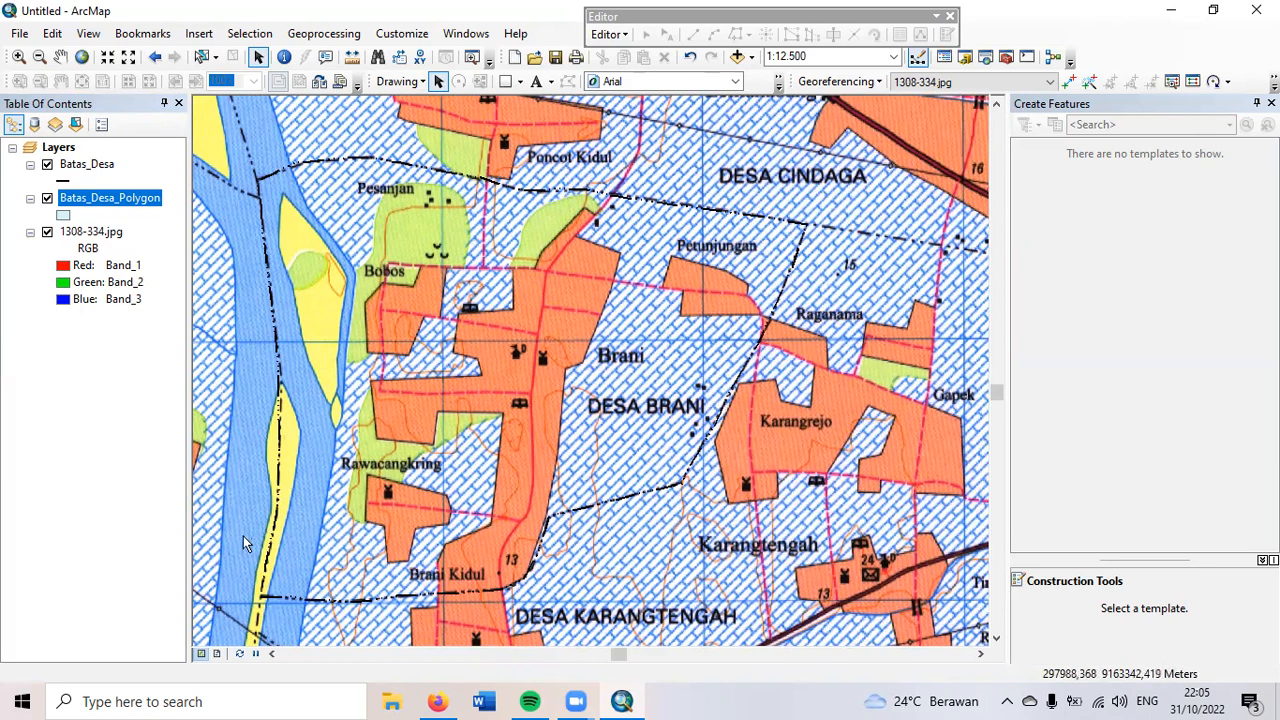
Step: Start an edit session and activate the Trace tool for drawing a Batas_Desa_Polygon feature
{"action": "left_click", "coordinate": [607, 34]}
{"action": "left_click", "coordinate": [640, 56]}
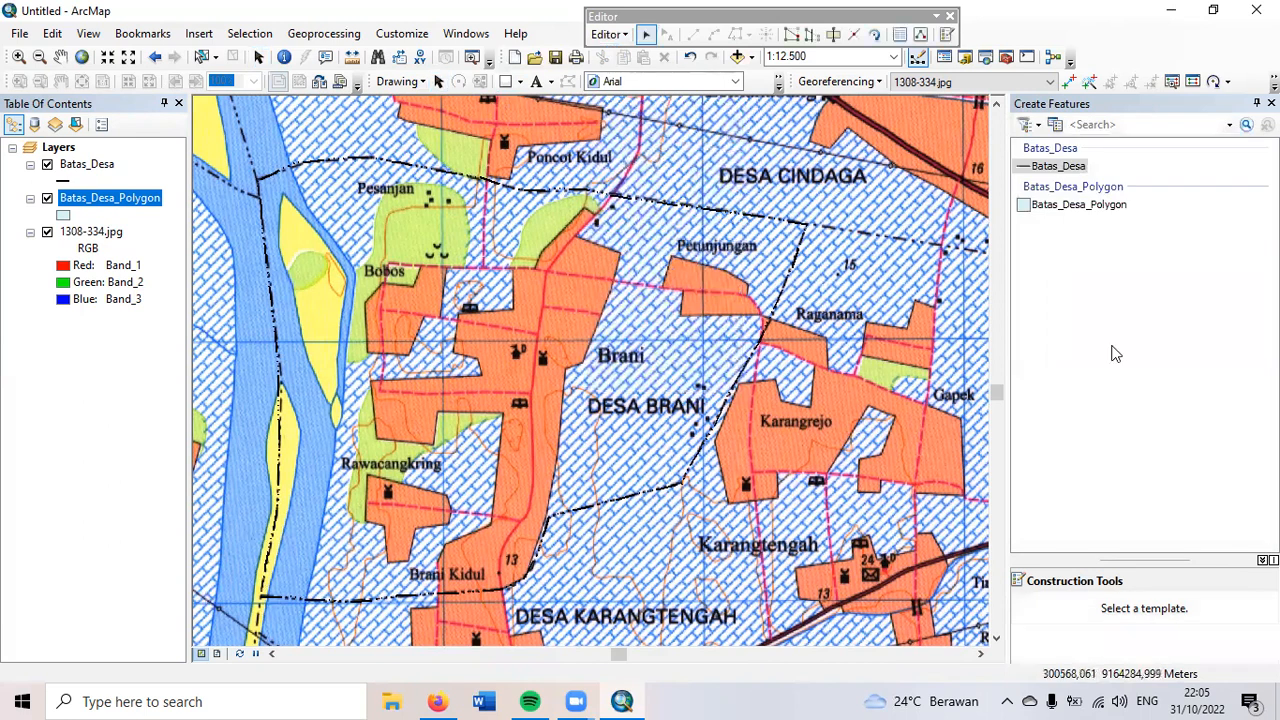
{"action": "left_click", "coordinate": [1048, 213]}
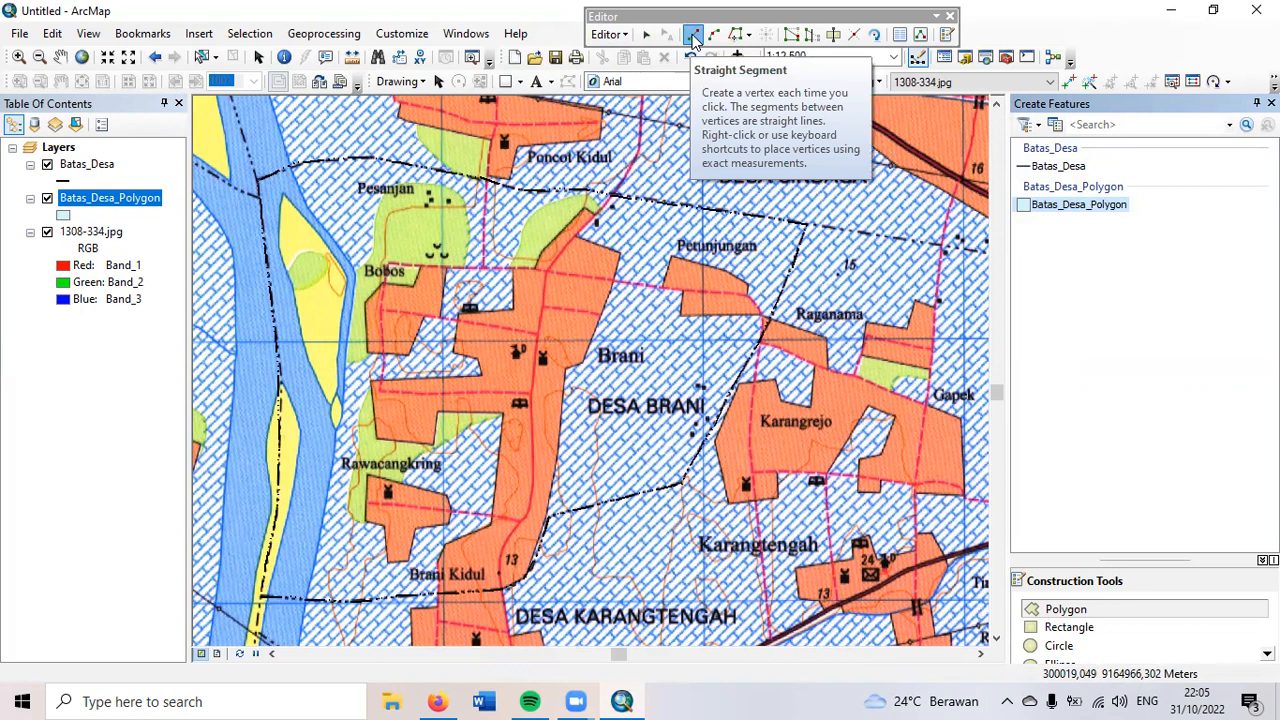
{"action": "left_click", "coordinate": [735, 37]}
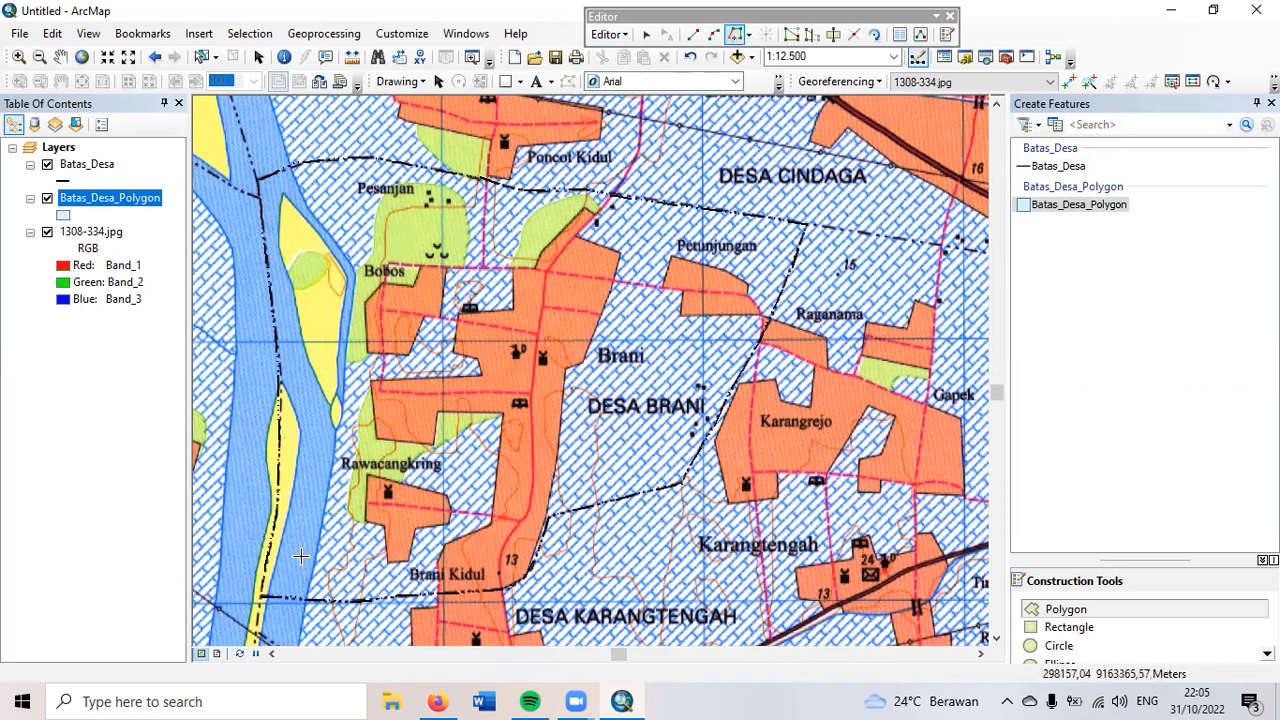
Step: Hide the 1308-334.jpg sheet, trace the Batas_Desa outline clockwise from its southwest endpoint back to that point, and finish the polygon
{"action": "left_click", "coordinate": [258, 594]}
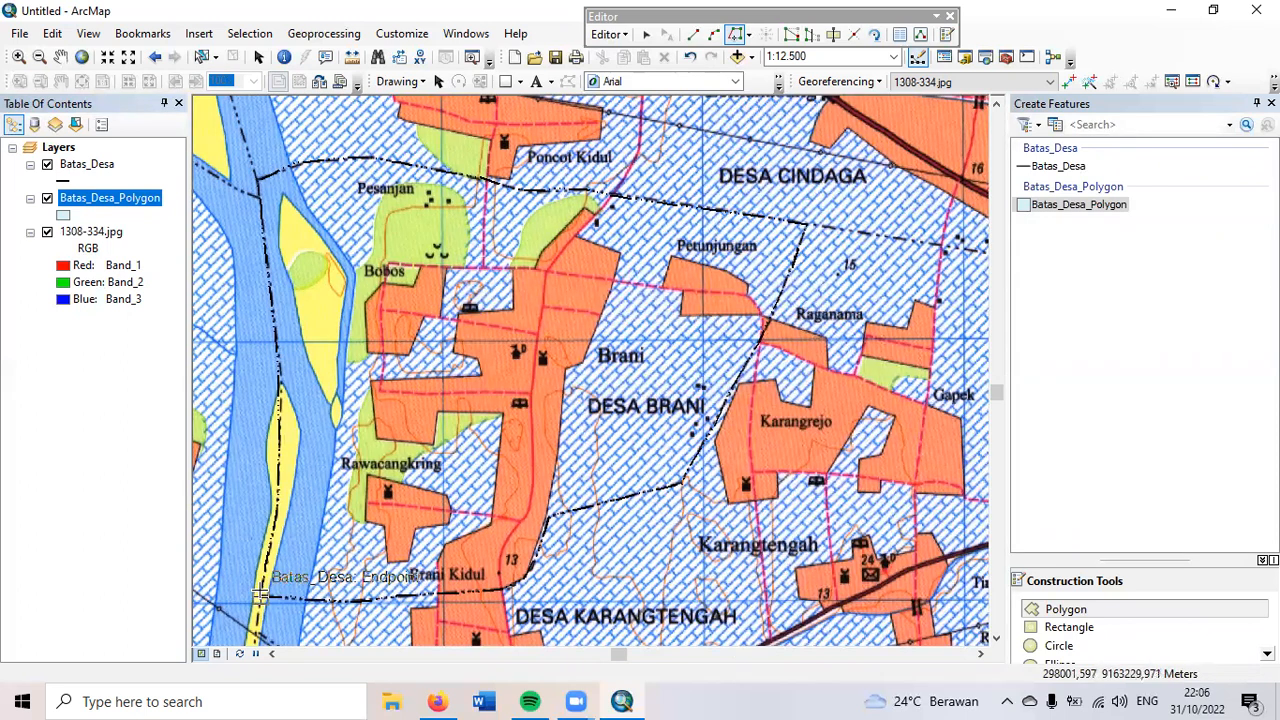
{"action": "left_click", "coordinate": [47, 232]}
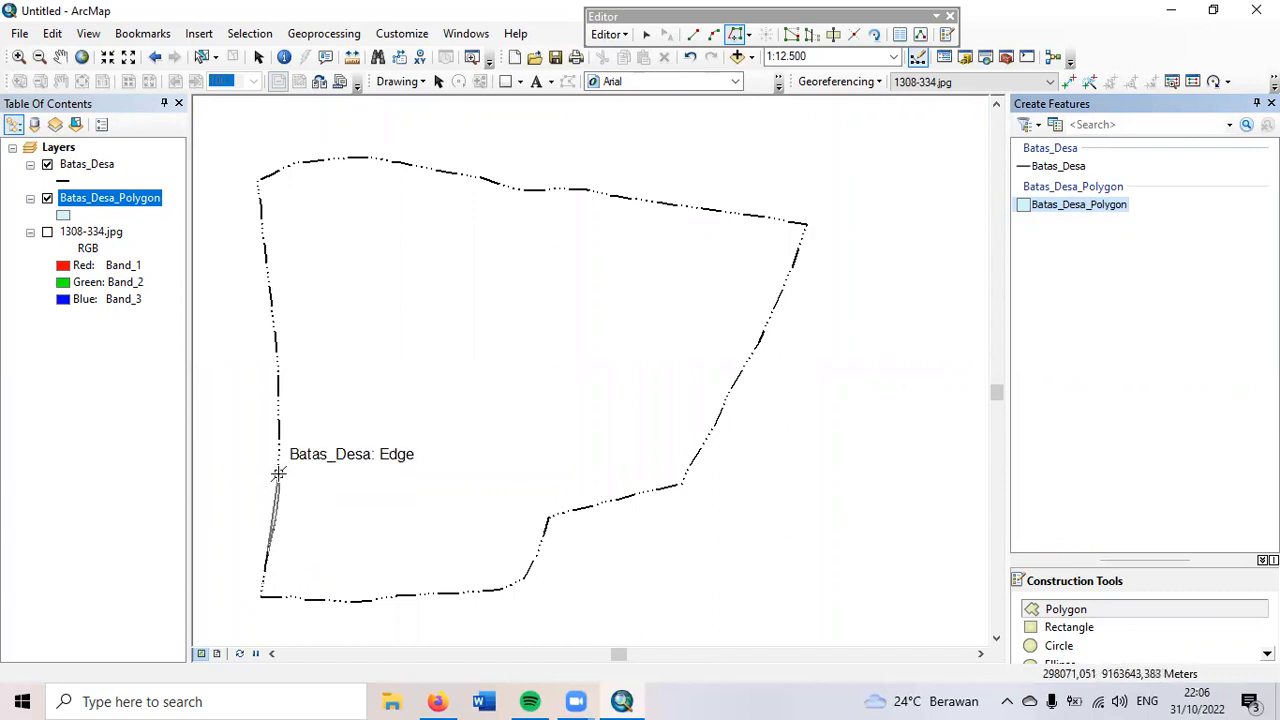
{"action": "left_click", "coordinate": [258, 595]}
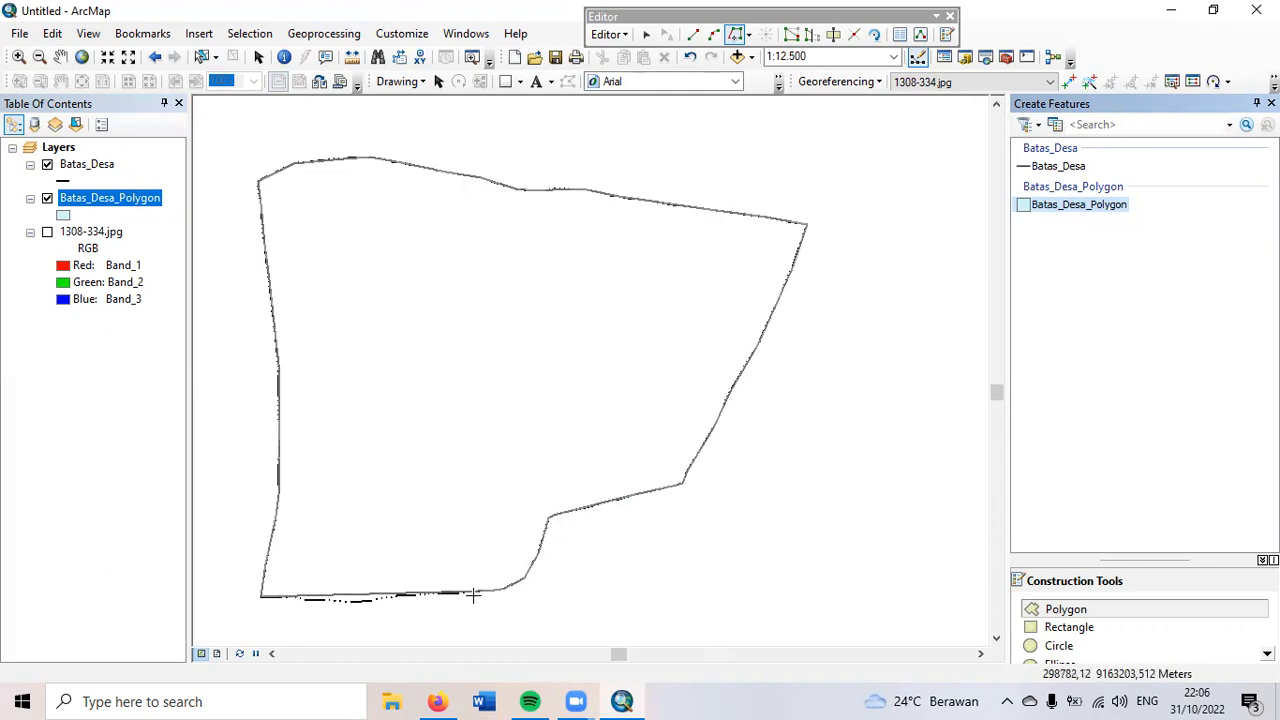
{"action": "left_click", "coordinate": [260, 596]}
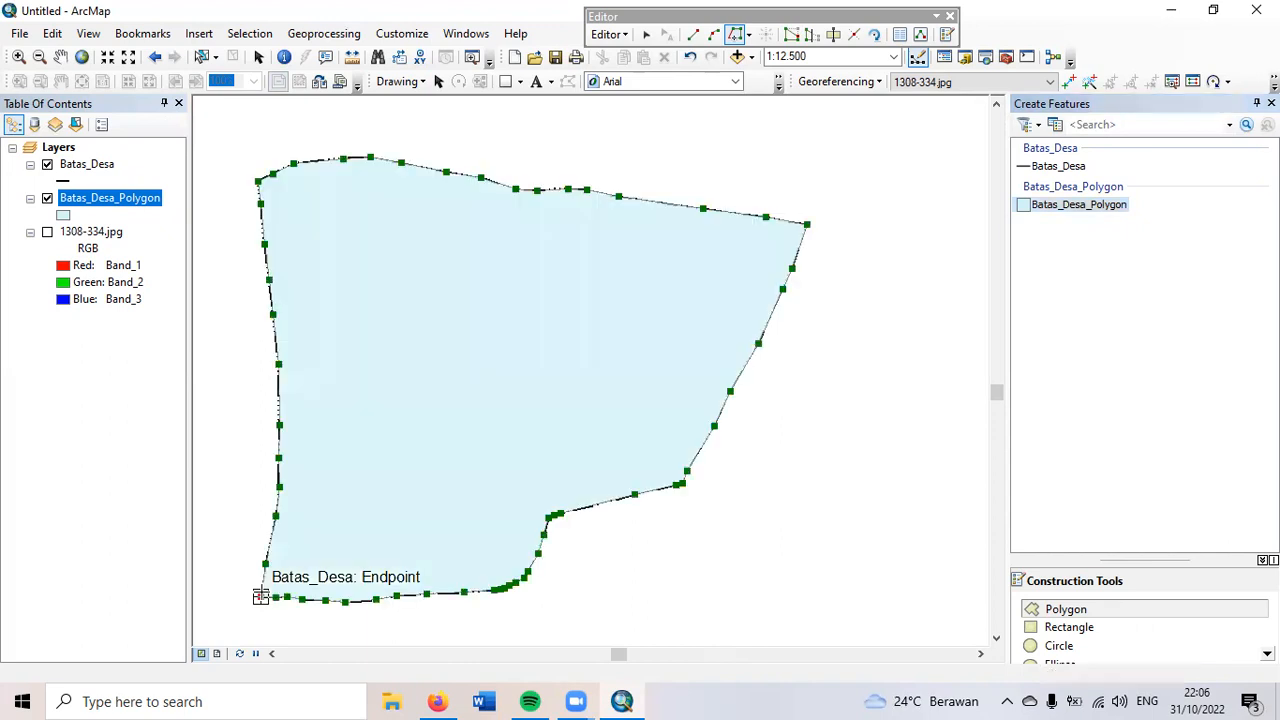
{"action": "scroll", "coordinate": [447, 408], "scroll_direction": "up", "scroll_amount": 1}
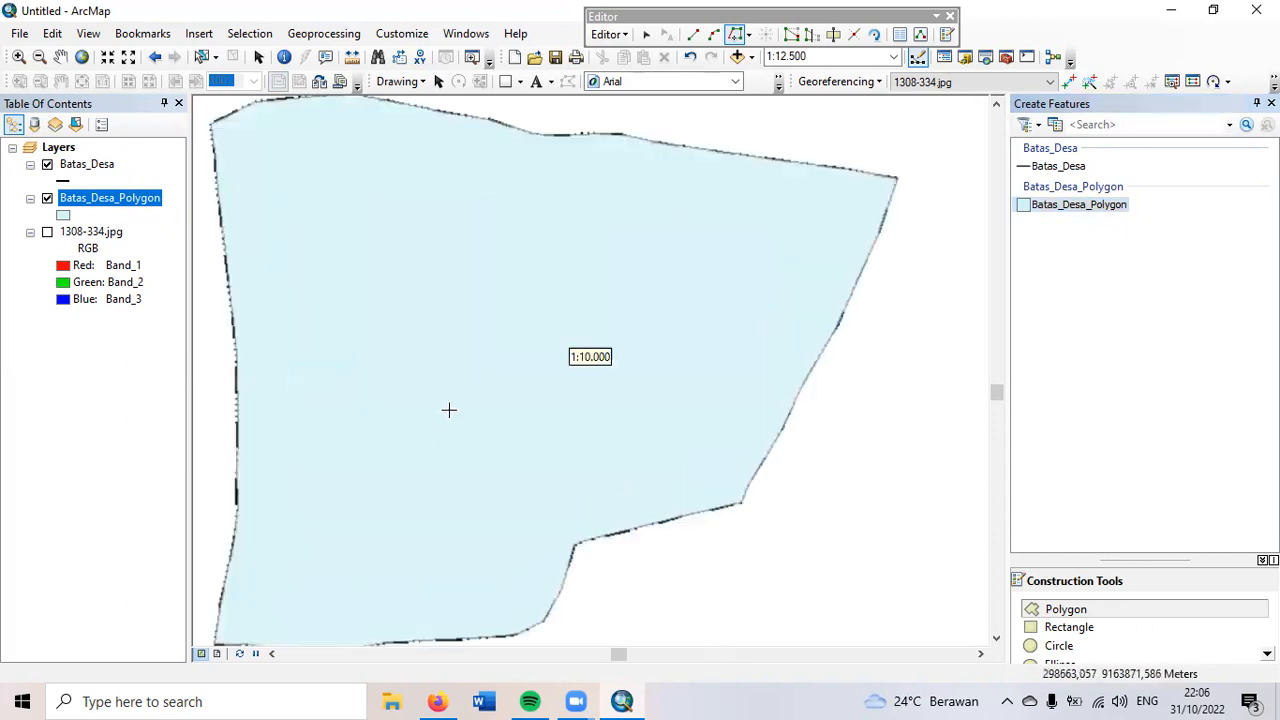
{"action": "scroll", "coordinate": [467, 427], "scroll_direction": "down", "scroll_amount": 1}
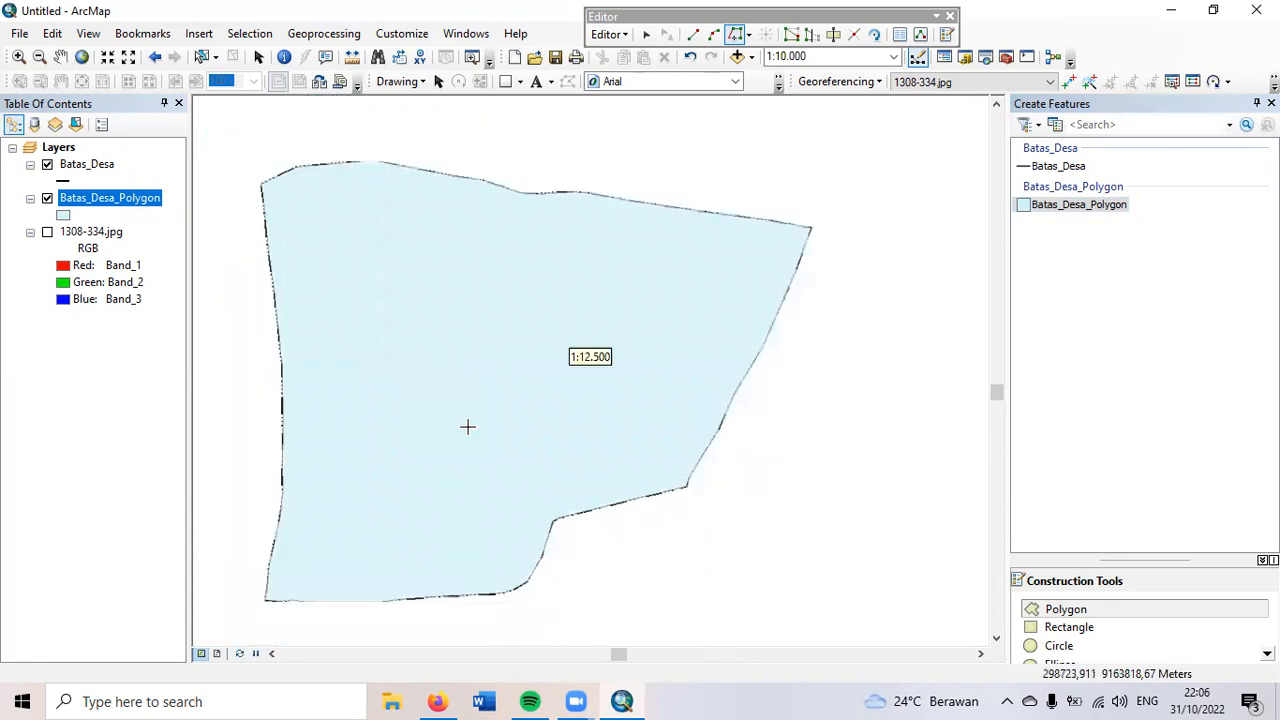
{"action": "key", "text": "F2"}
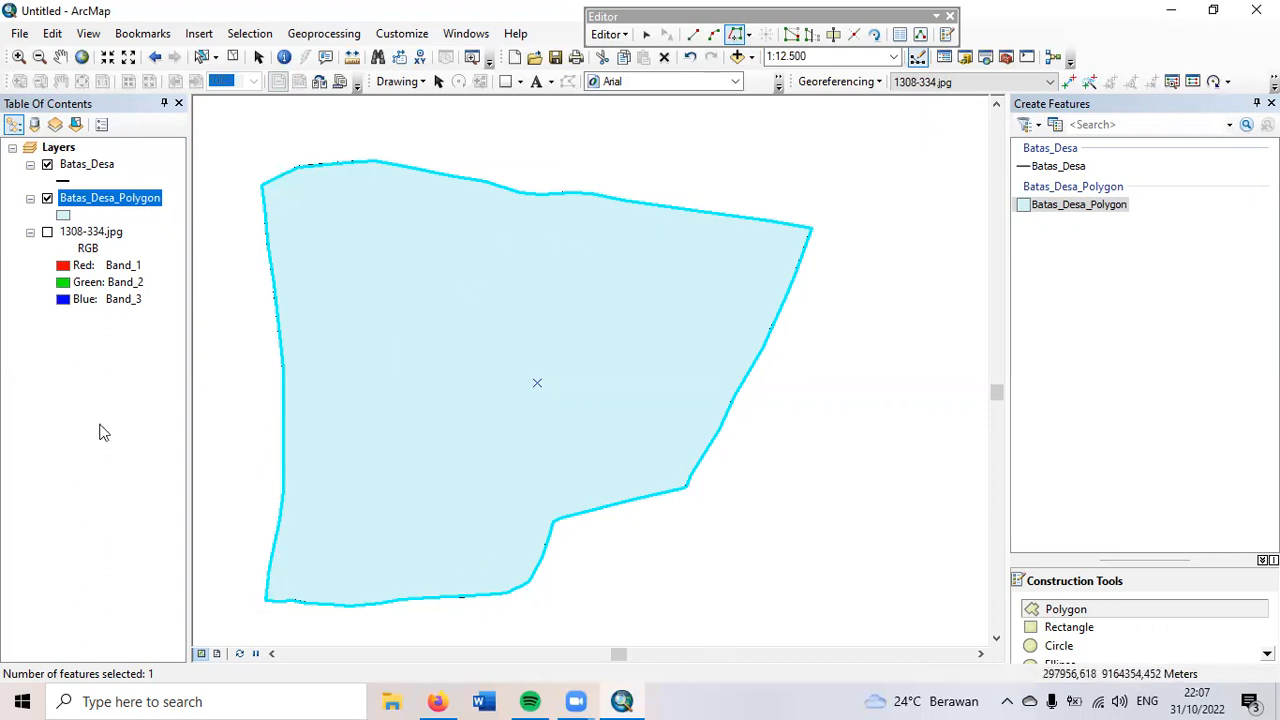
{"action": "scroll", "coordinate": [409, 391], "scroll_direction": "up", "scroll_amount": 3}
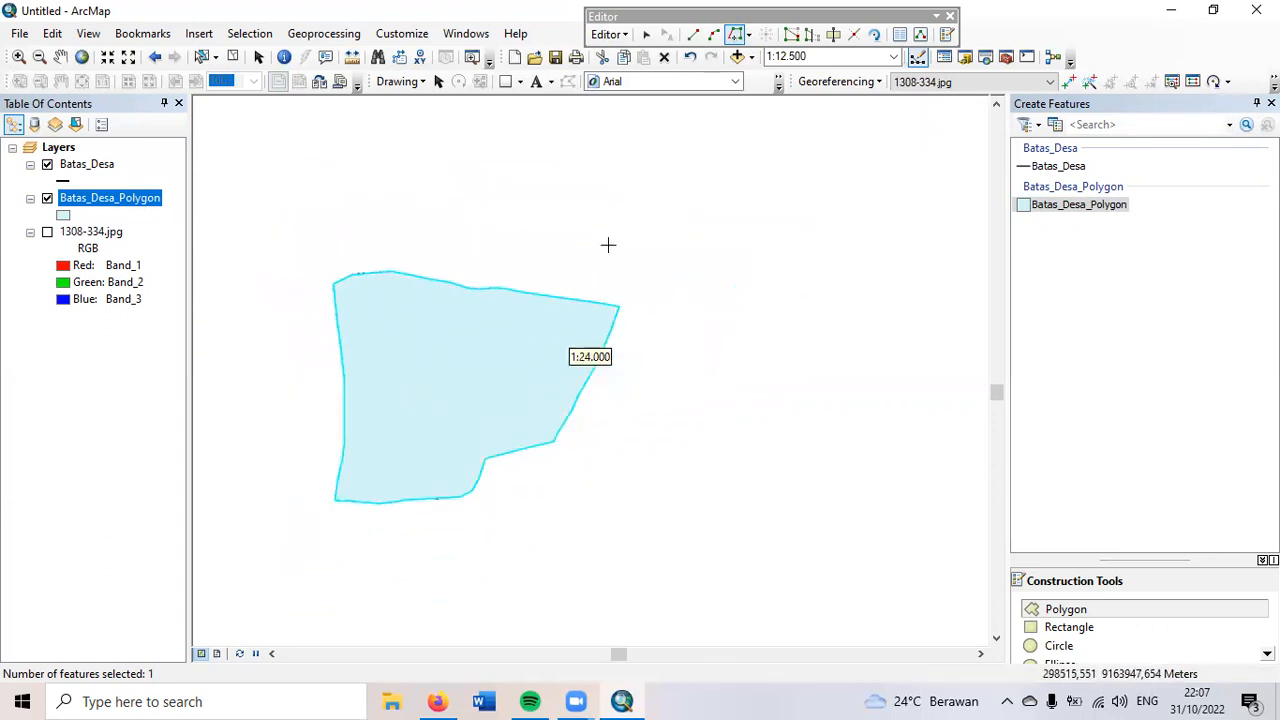
{"action": "scroll", "coordinate": [562, 469], "scroll_direction": "down", "scroll_amount": 3}
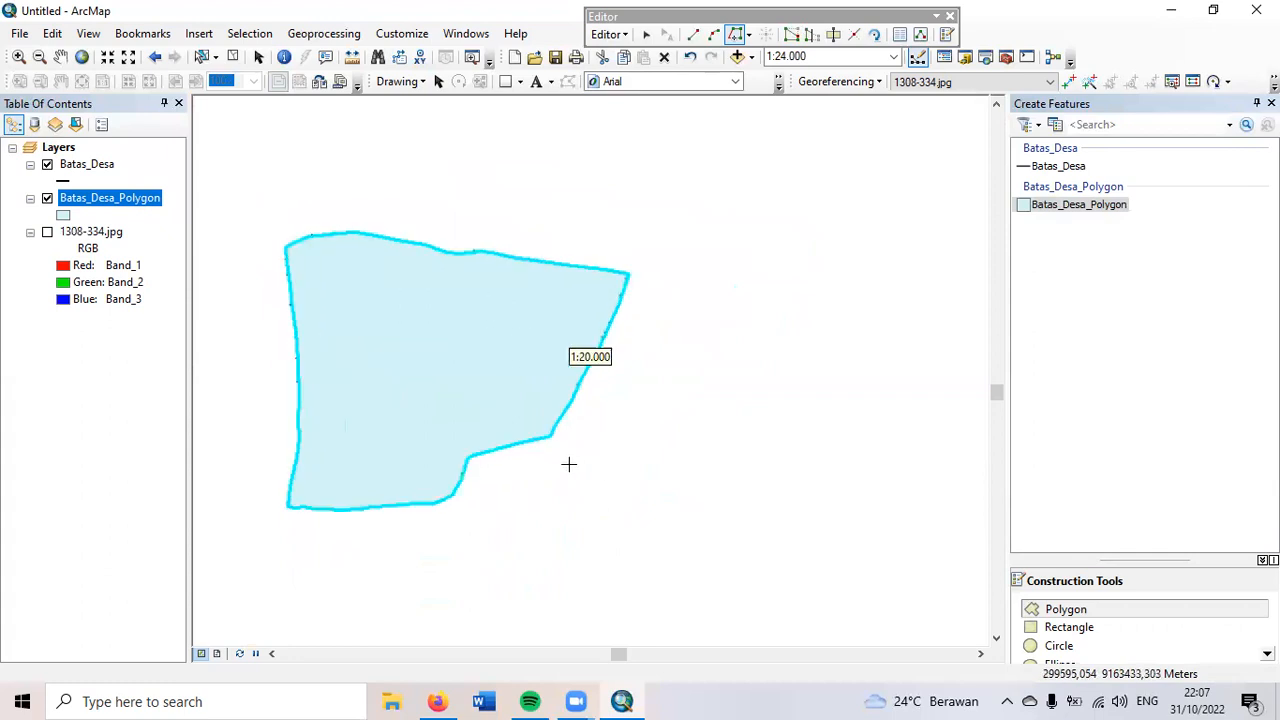
Step: Stop the edit session and save the traced Batas_Desa_Polygon feature
{"action": "scroll", "coordinate": [574, 459], "scroll_direction": "up", "scroll_amount": 3}
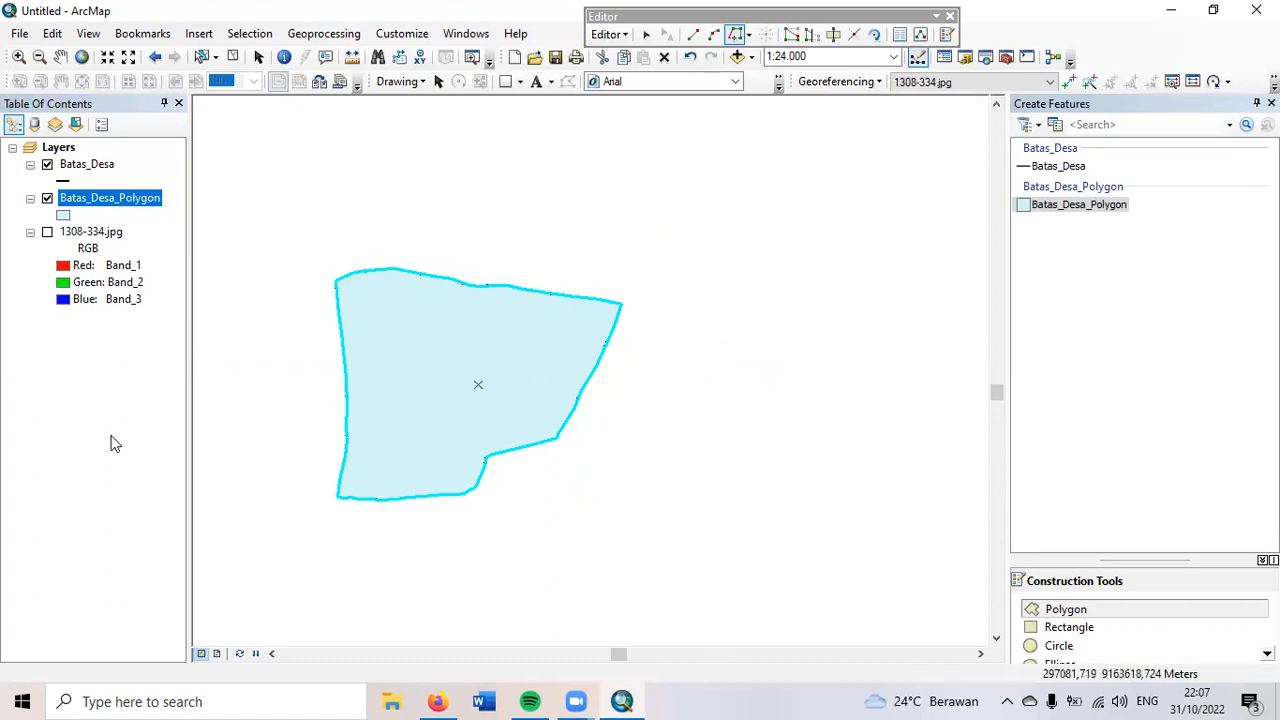
{"action": "left_click", "coordinate": [615, 34]}
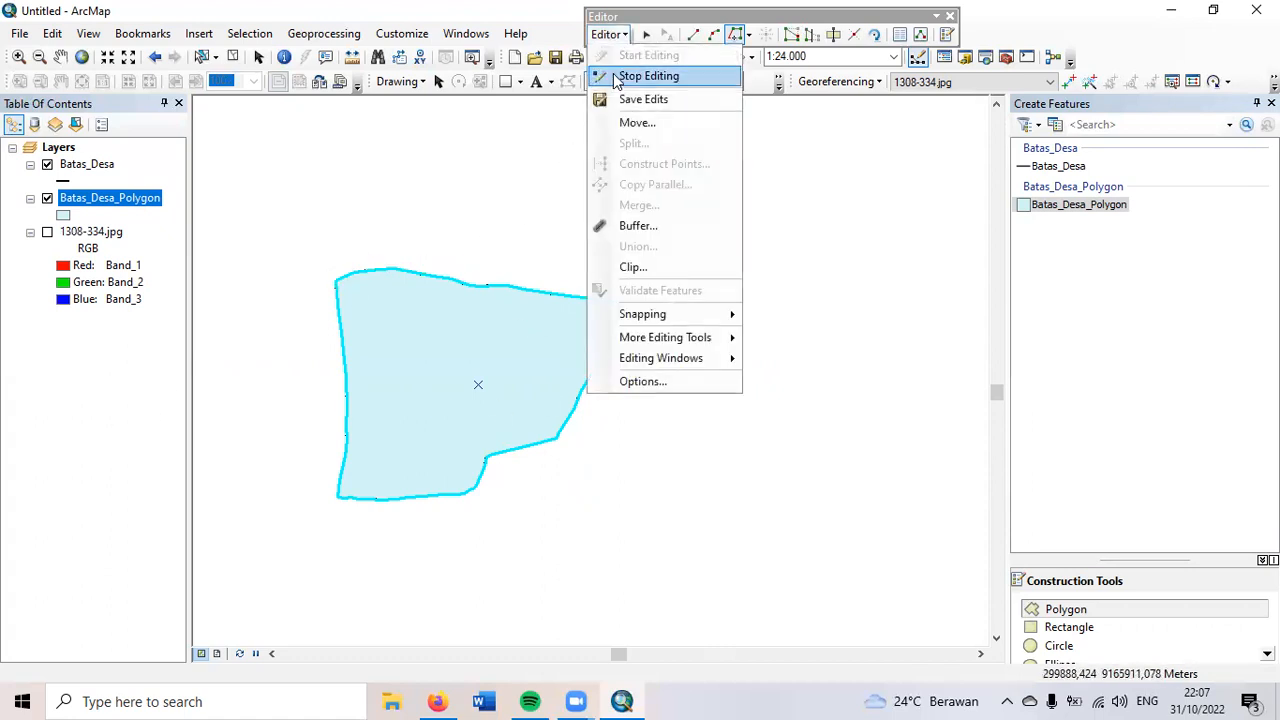
{"action": "left_click", "coordinate": [616, 76]}
{"action": "left_click", "coordinate": [565, 411]}
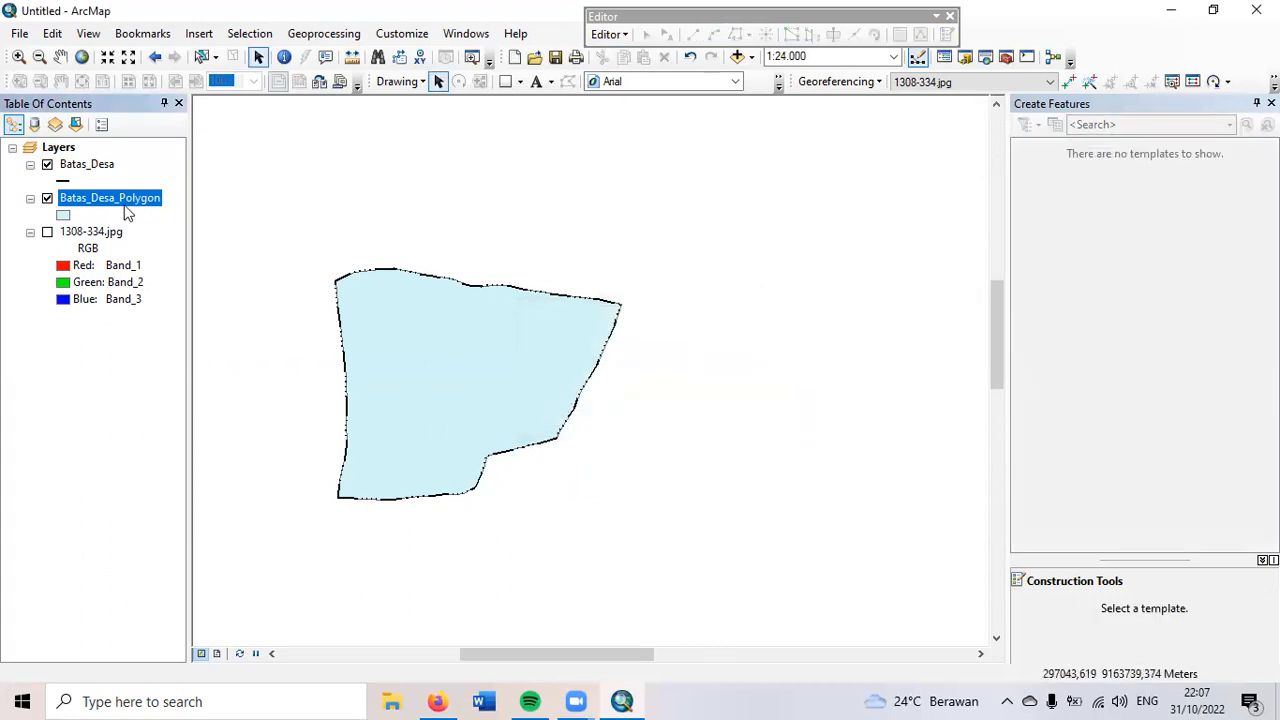
Step: Open the attribute table of the Batas_Desa_Polygon layer
{"action": "right_click", "coordinate": [121, 205]}
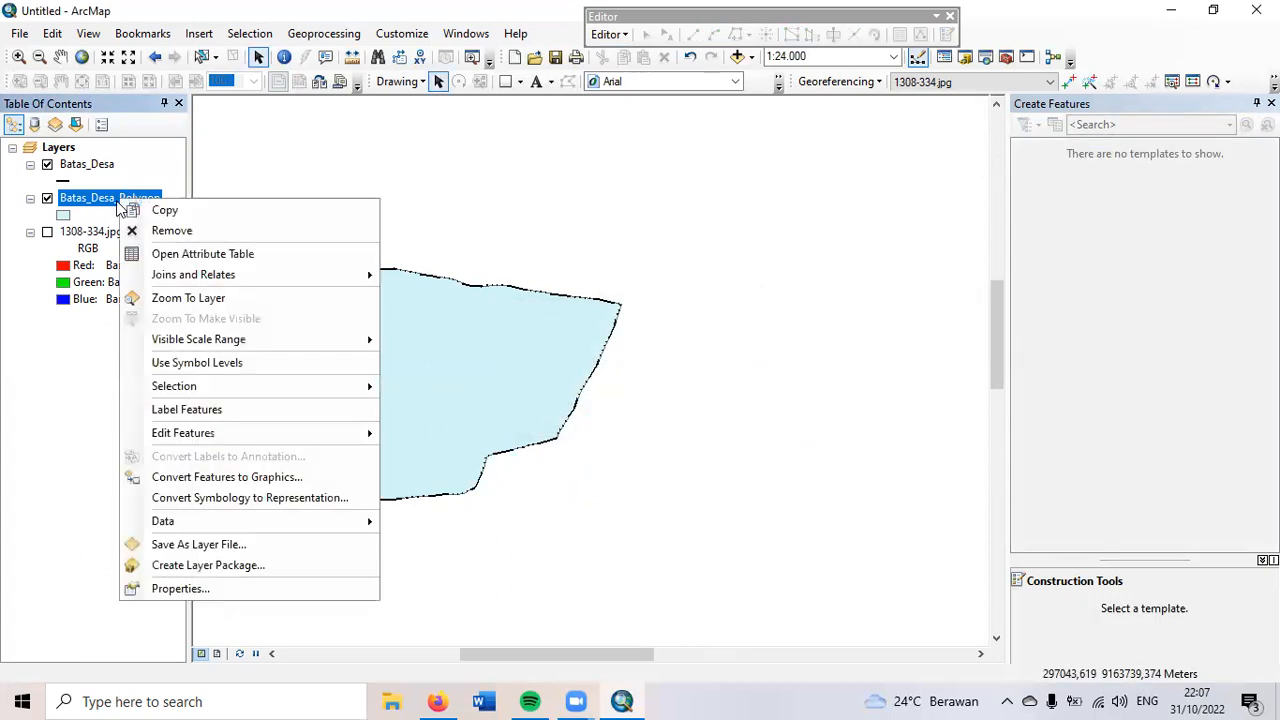
{"action": "left_click", "coordinate": [190, 256]}
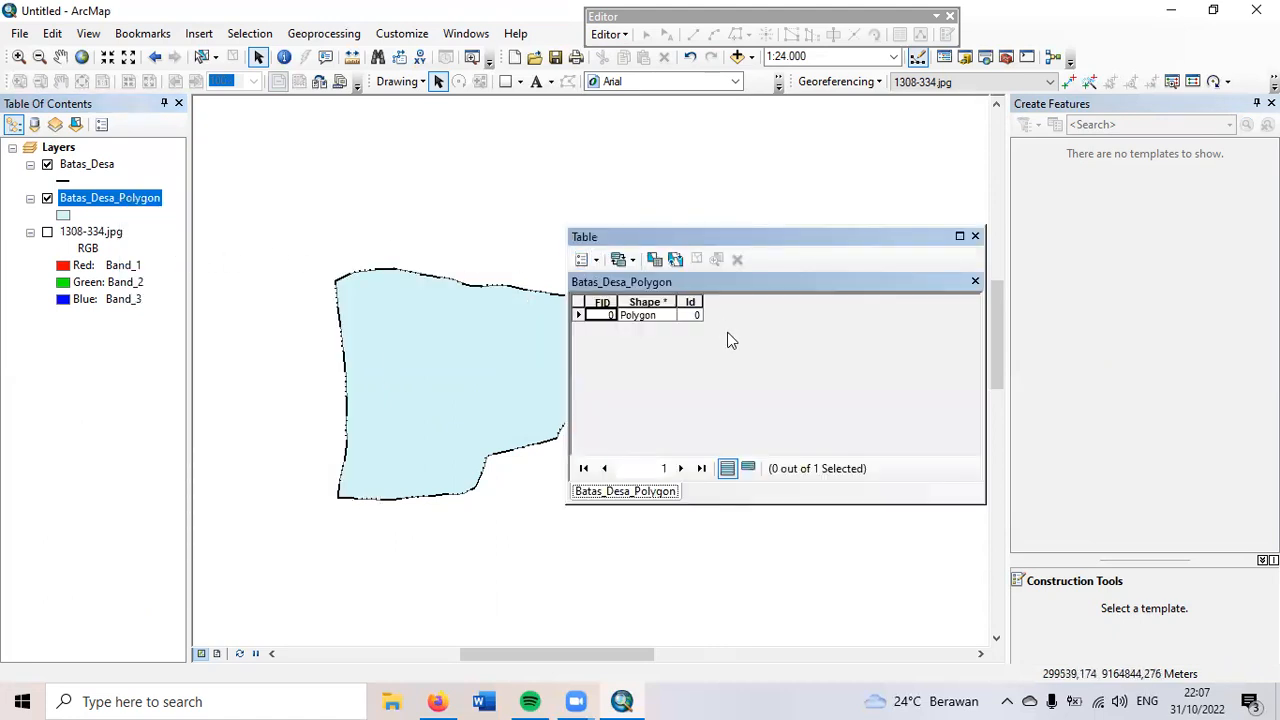
{"action": "left_click", "coordinate": [594, 259]}
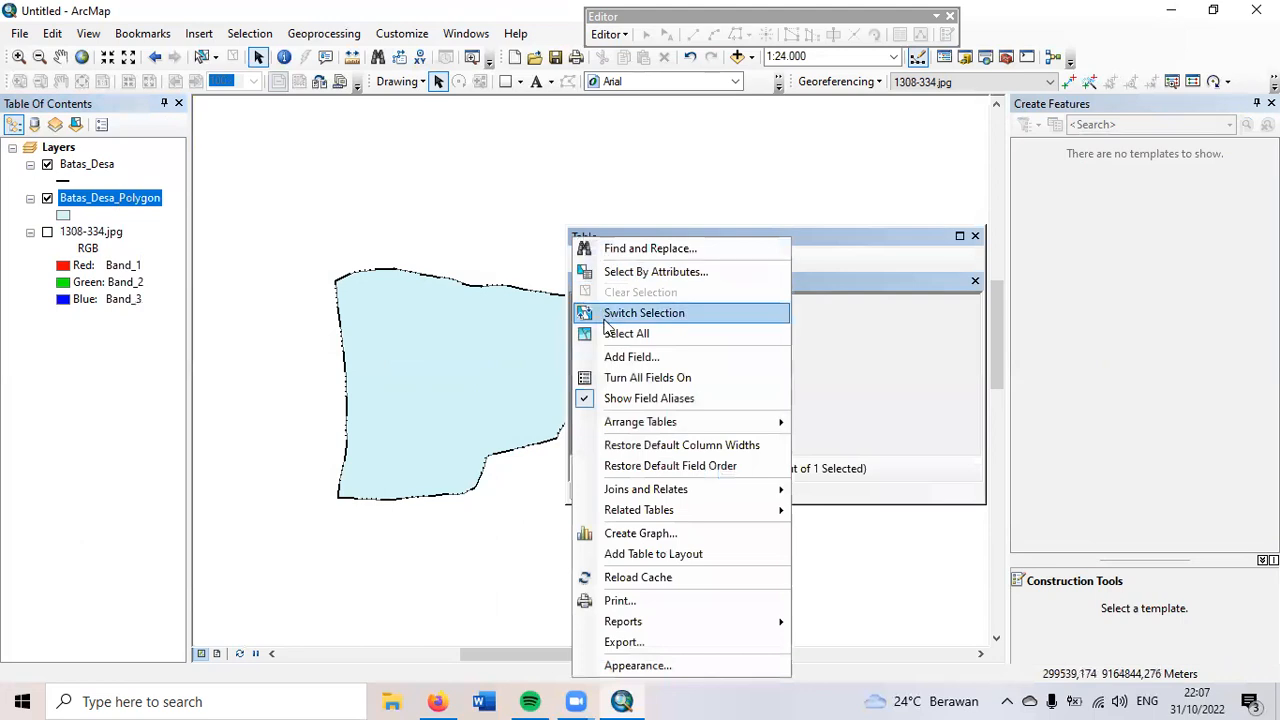
{"action": "left_click", "coordinate": [842, 375]}
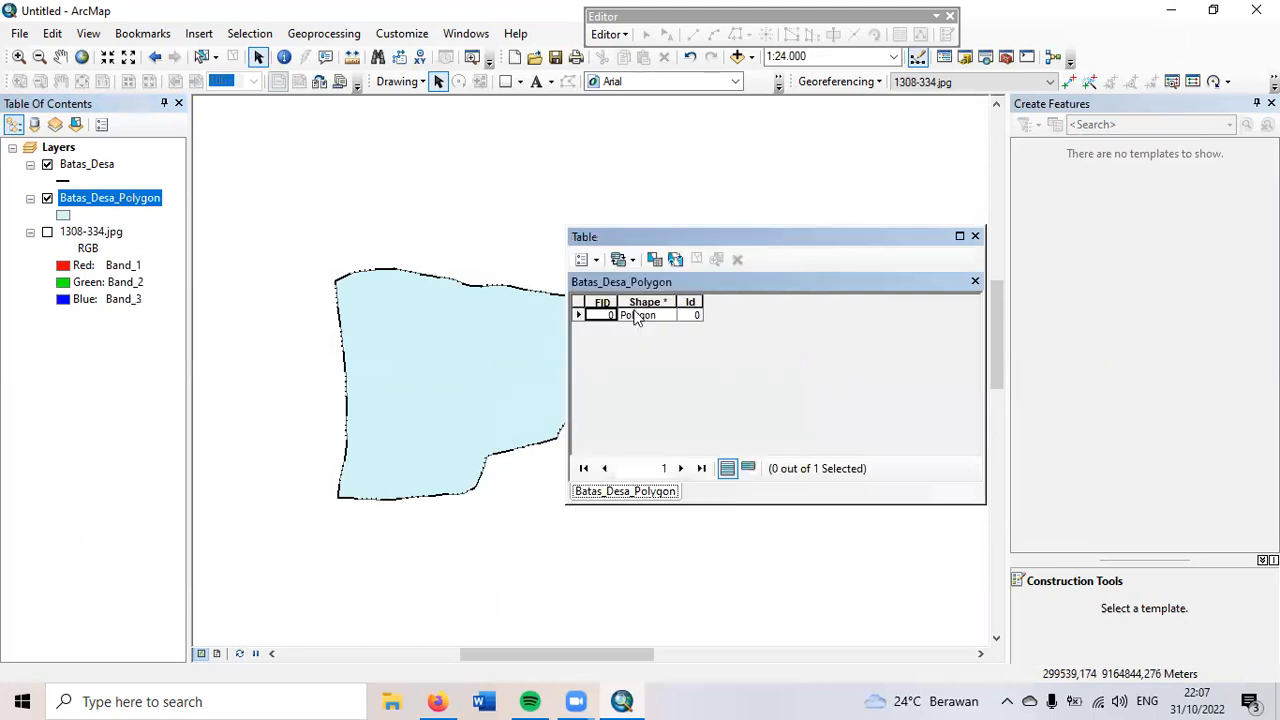
{"action": "left_click", "coordinate": [596, 262]}
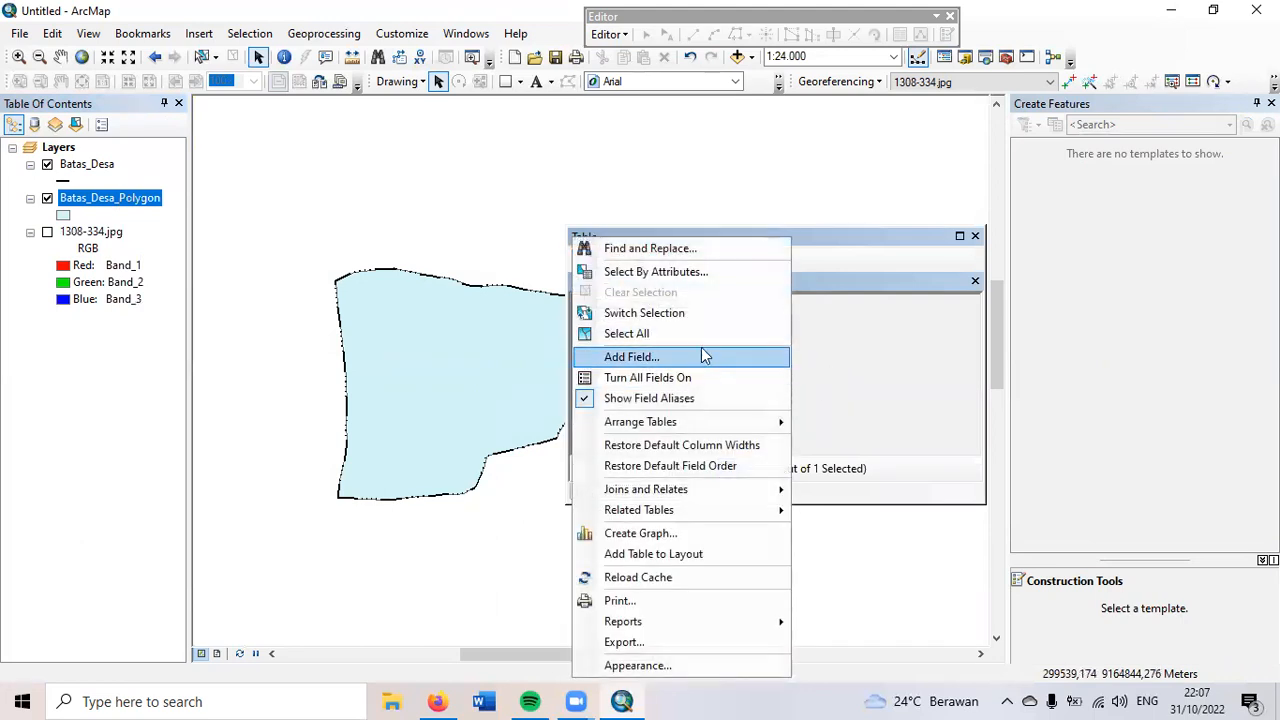
{"action": "left_click", "coordinate": [863, 386]}
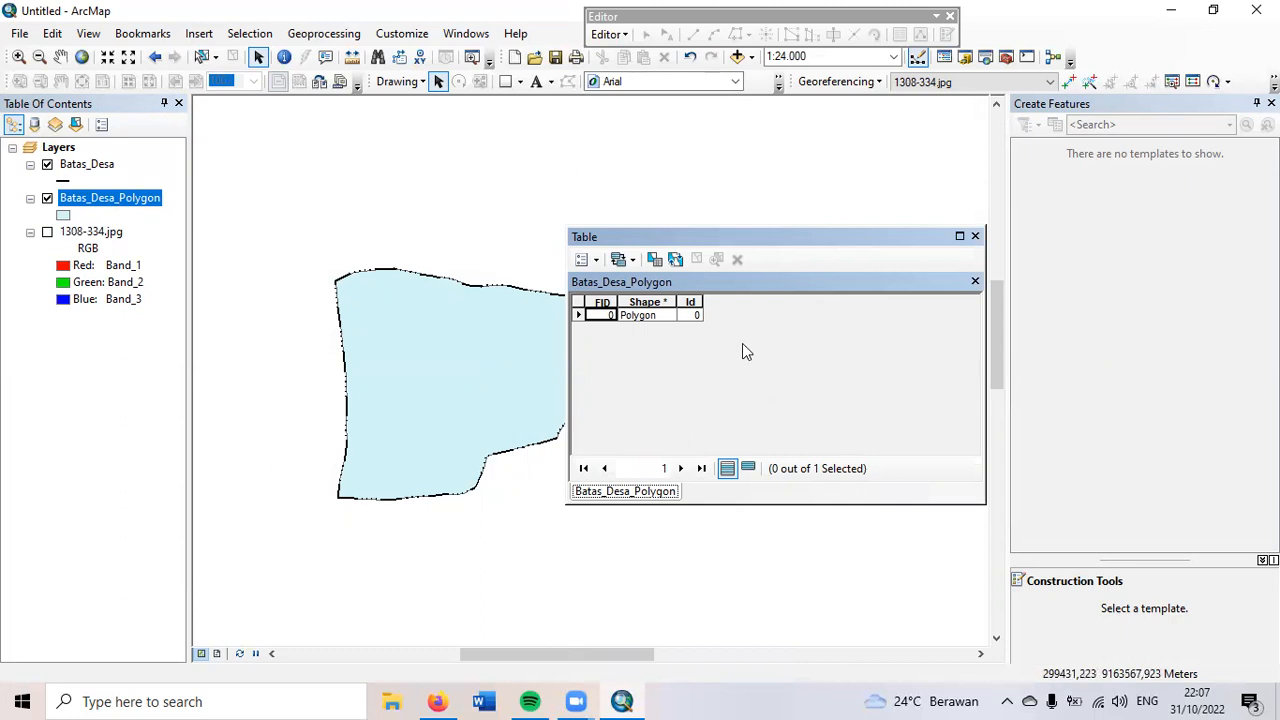
Step: Add a Short Integer field named Luas with precision 5 to the Batas_Desa_Polygon table
{"action": "left_click", "coordinate": [588, 260]}
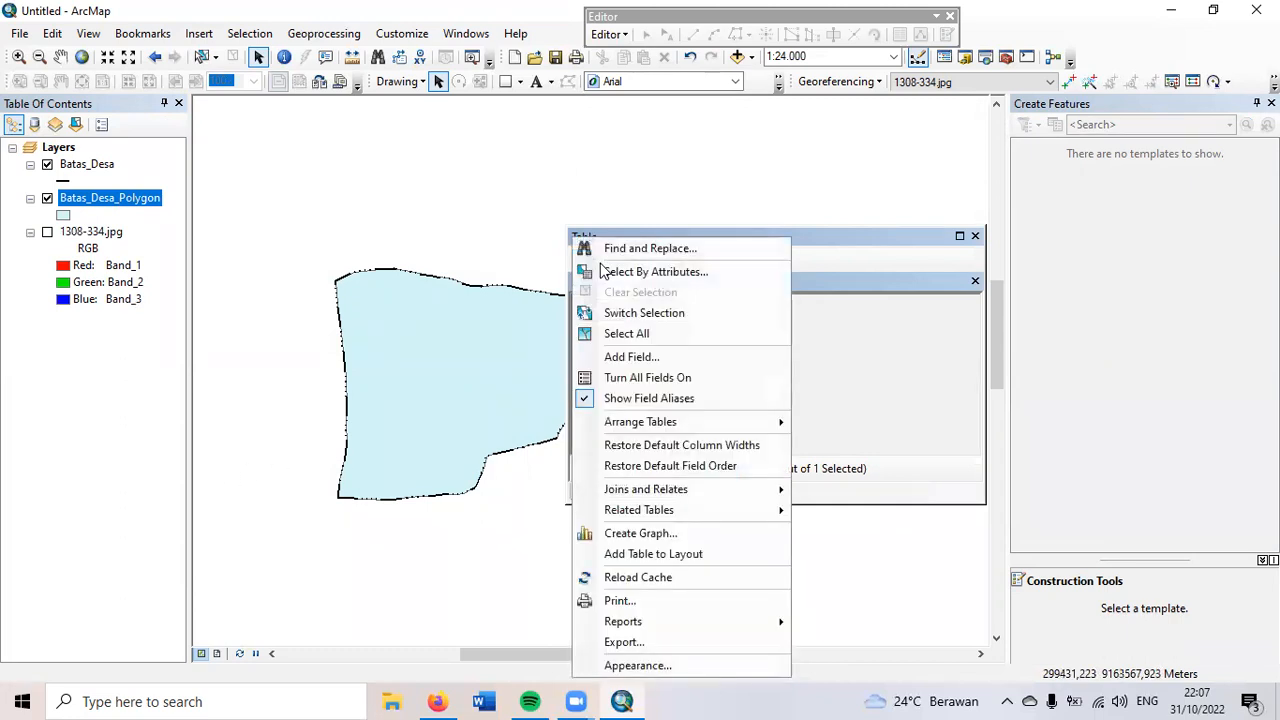
{"action": "left_click", "coordinate": [624, 358]}
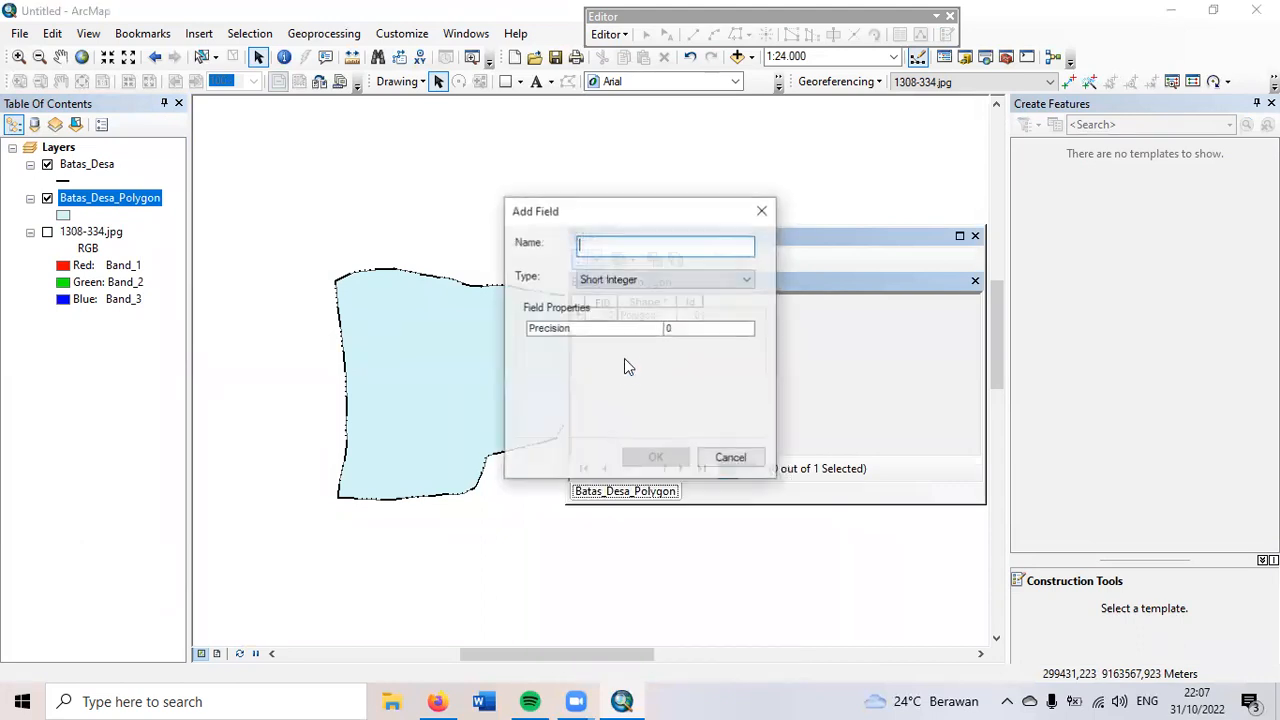
{"action": "type", "text": "Luas"}
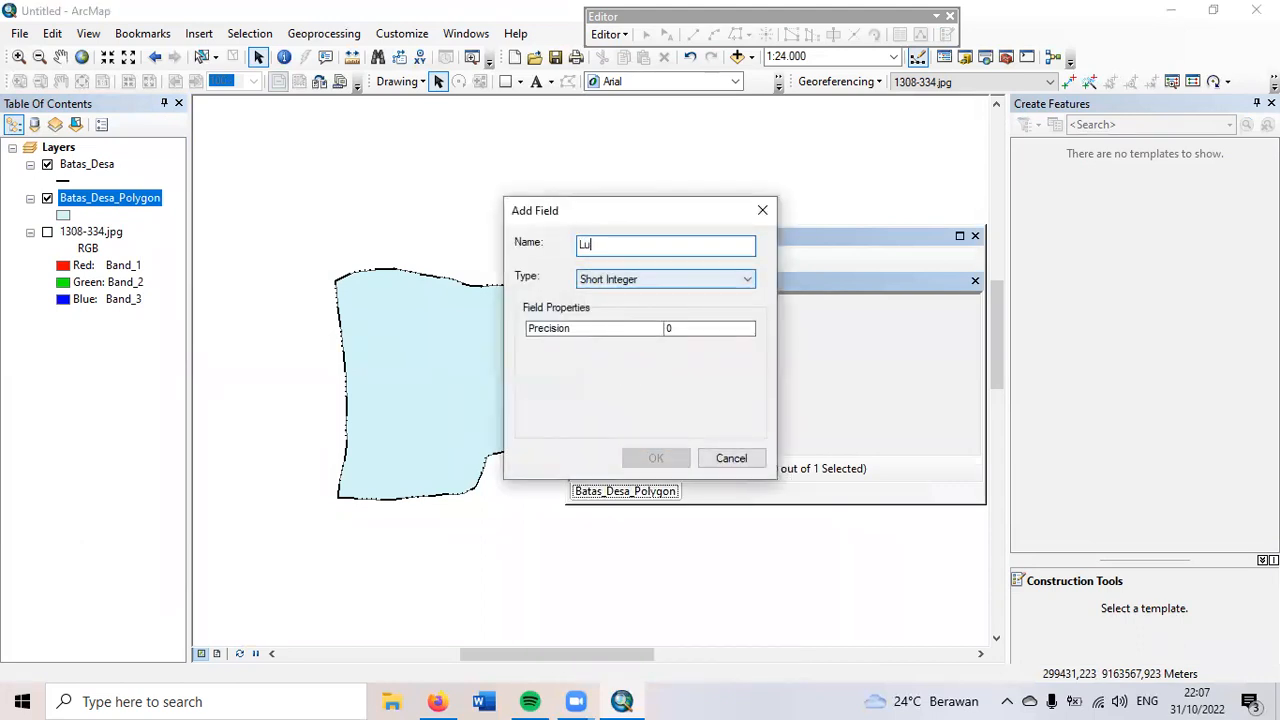
{"action": "left_click", "coordinate": [645, 284]}
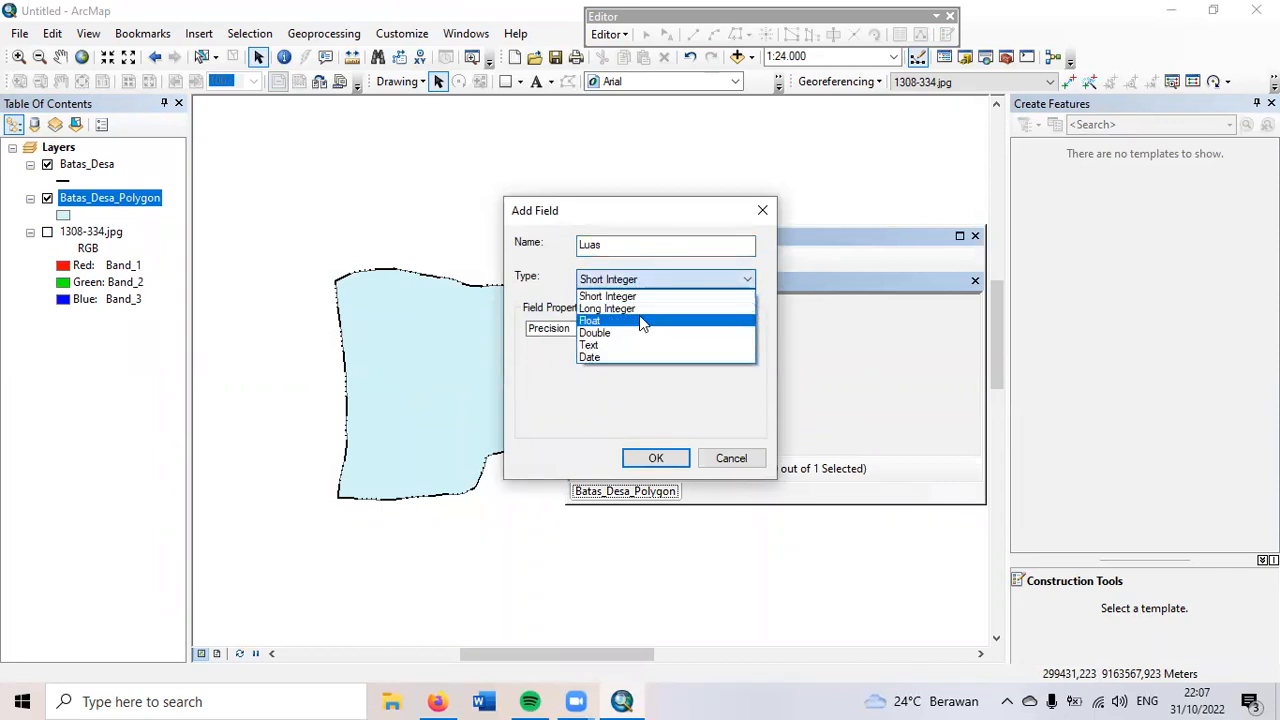
{"action": "left_click", "coordinate": [590, 392]}
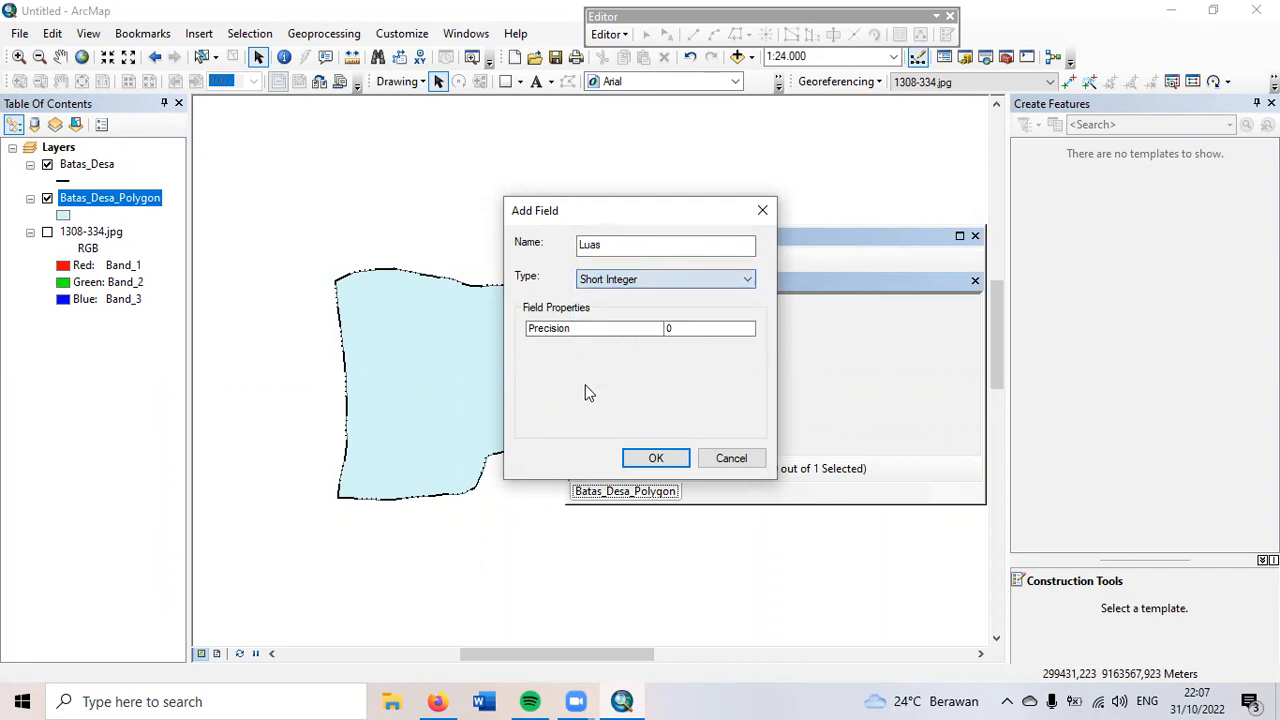
{"action": "left_click", "coordinate": [687, 328]}
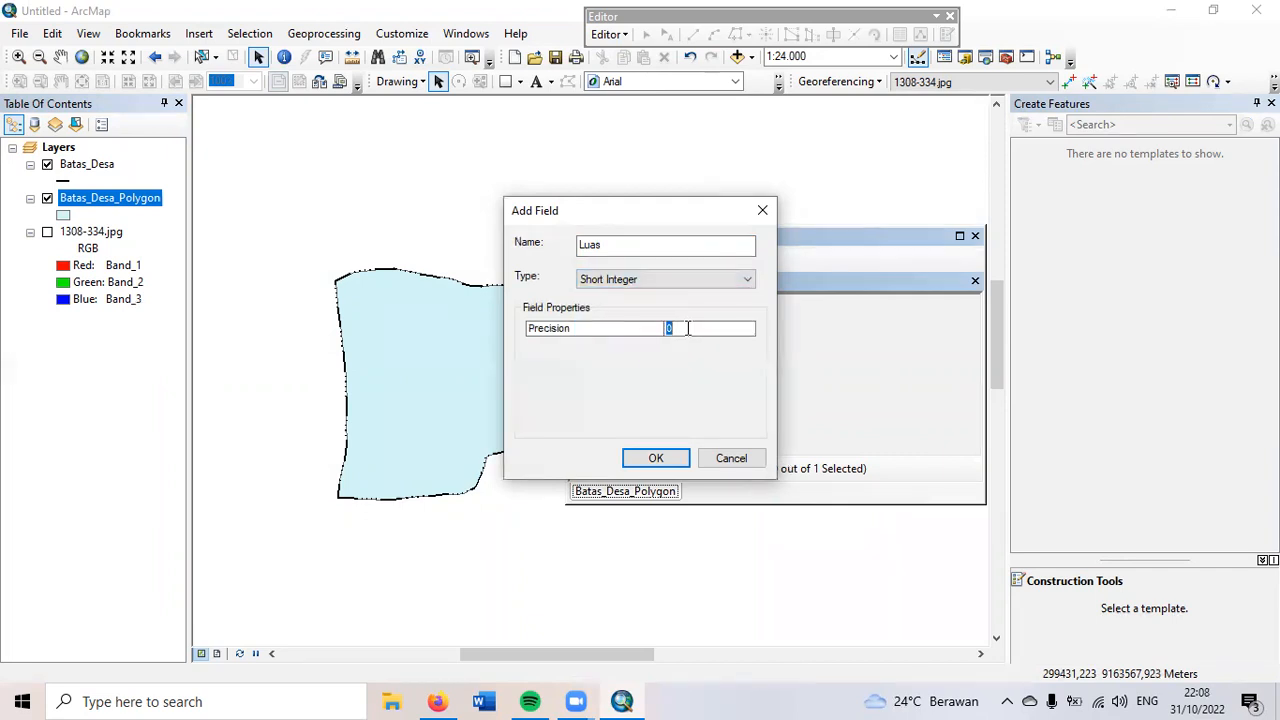
{"action": "type", "text": "5"}
{"action": "left_click", "coordinate": [677, 467]}
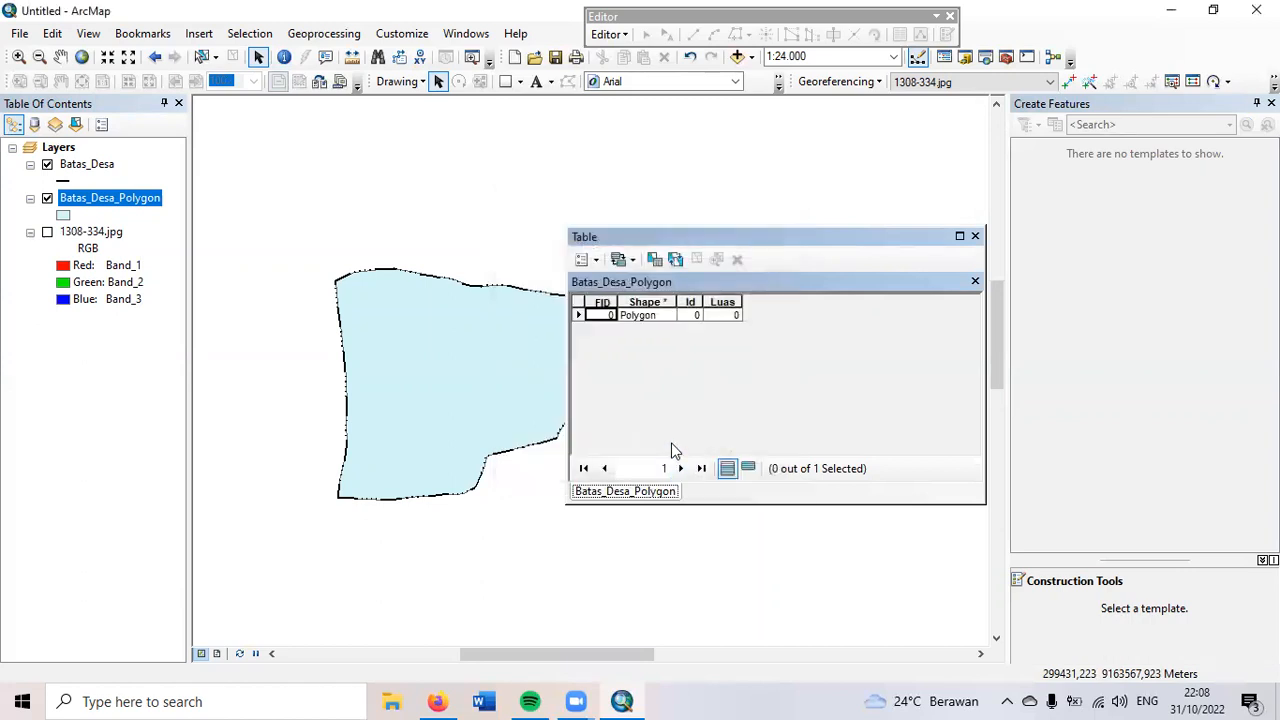
Step: Calculate the polygon's area in hectares into the Luas field, using the data source's WGS 1984 UTM Zone 49S coordinate system
{"action": "left_click", "coordinate": [727, 300]}
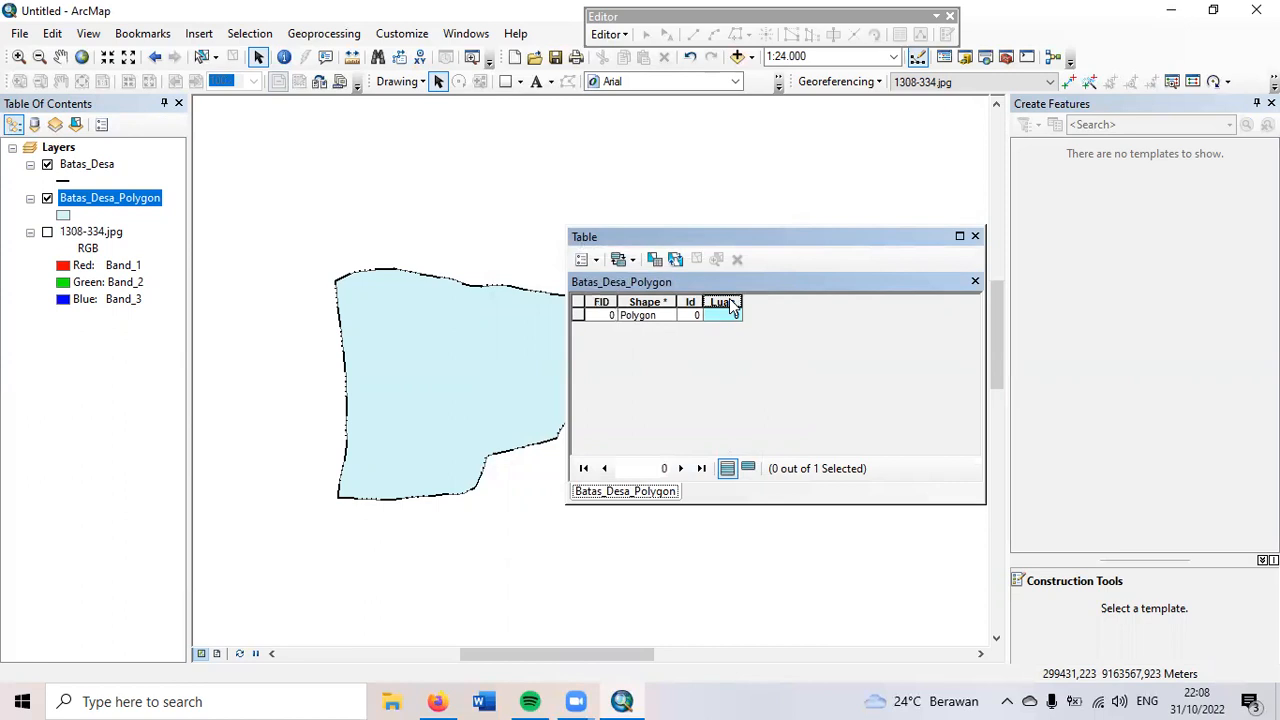
{"action": "right_click", "coordinate": [731, 305]}
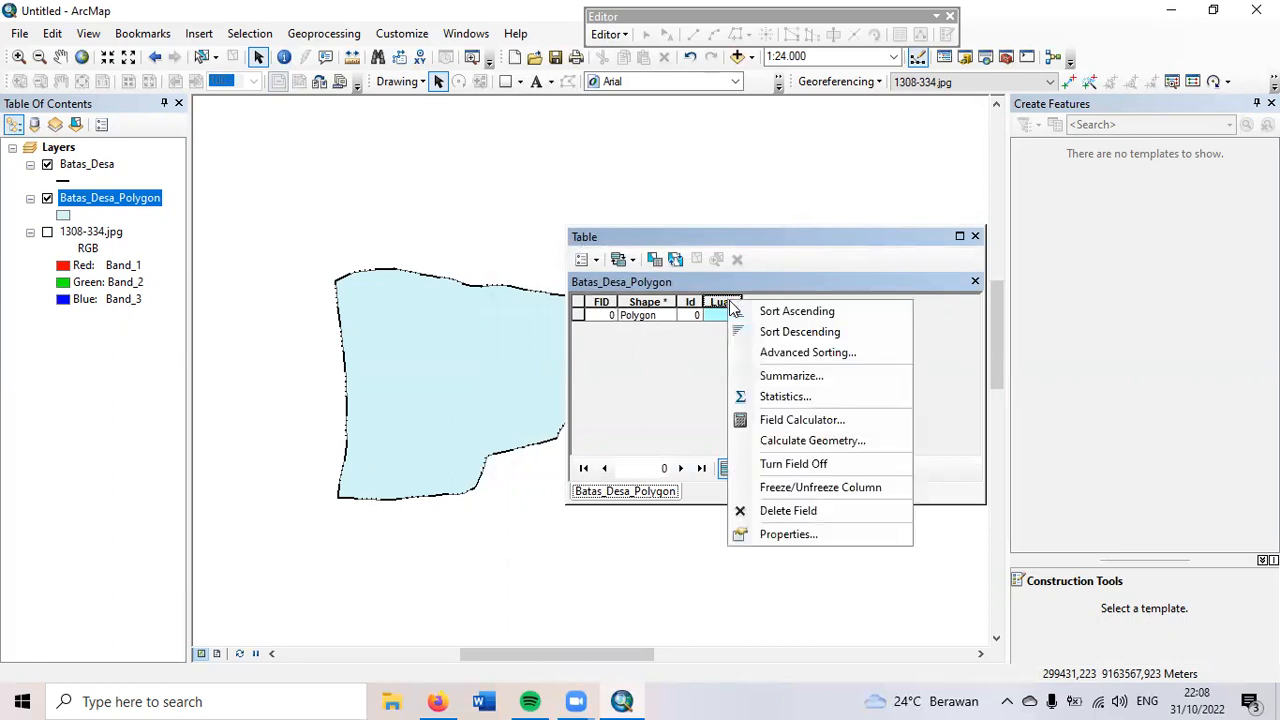
{"action": "left_click", "coordinate": [814, 441]}
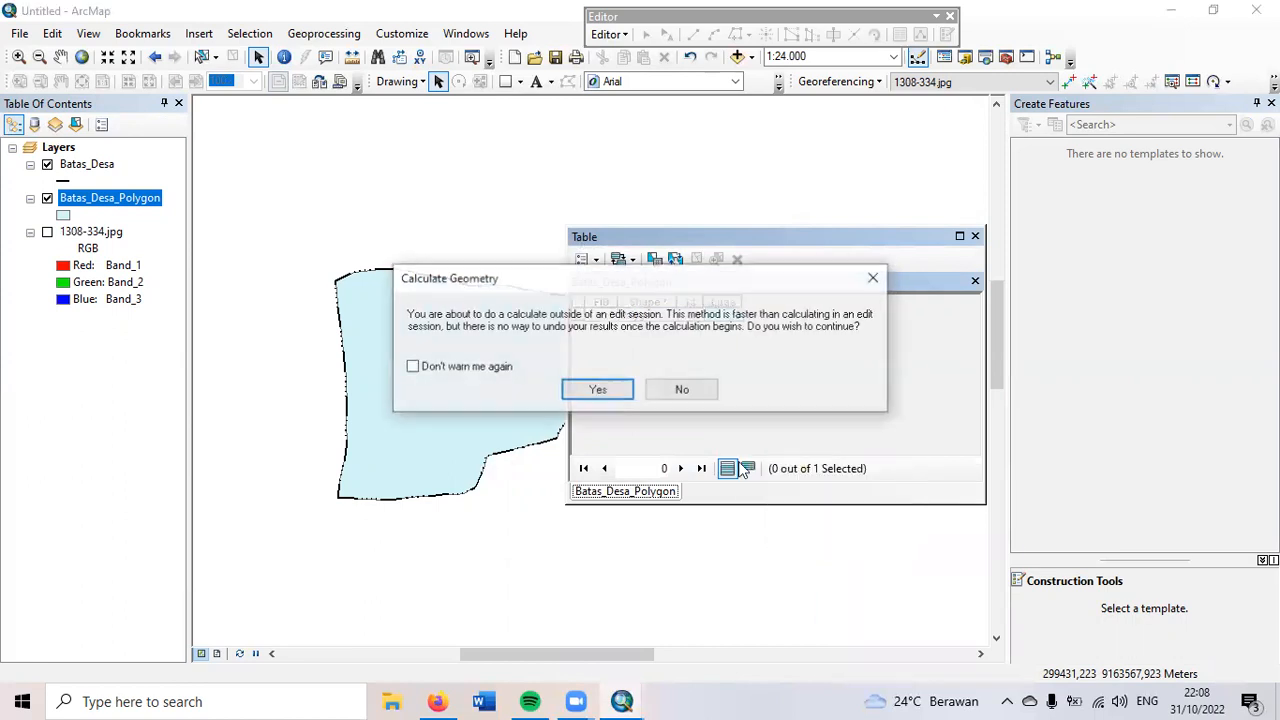
{"action": "left_click", "coordinate": [615, 394]}
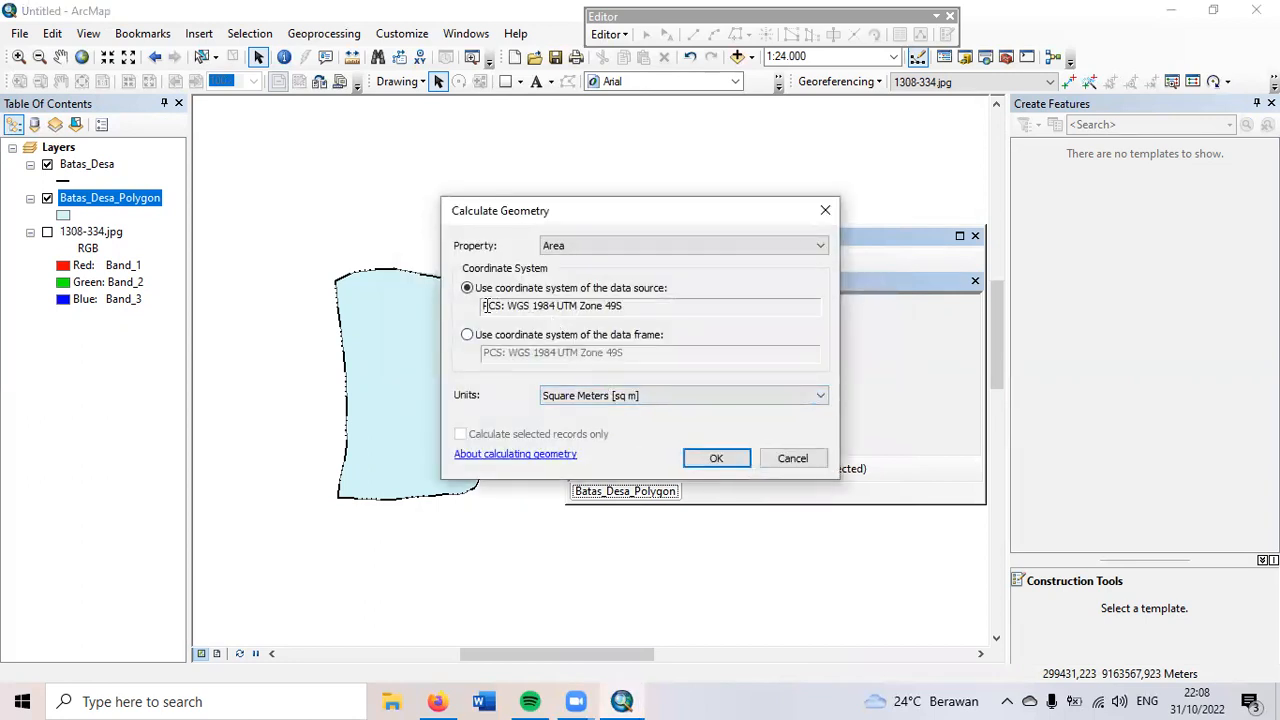
{"action": "left_click_drag", "start_coordinate": [486, 307], "coordinate": [656, 303]}
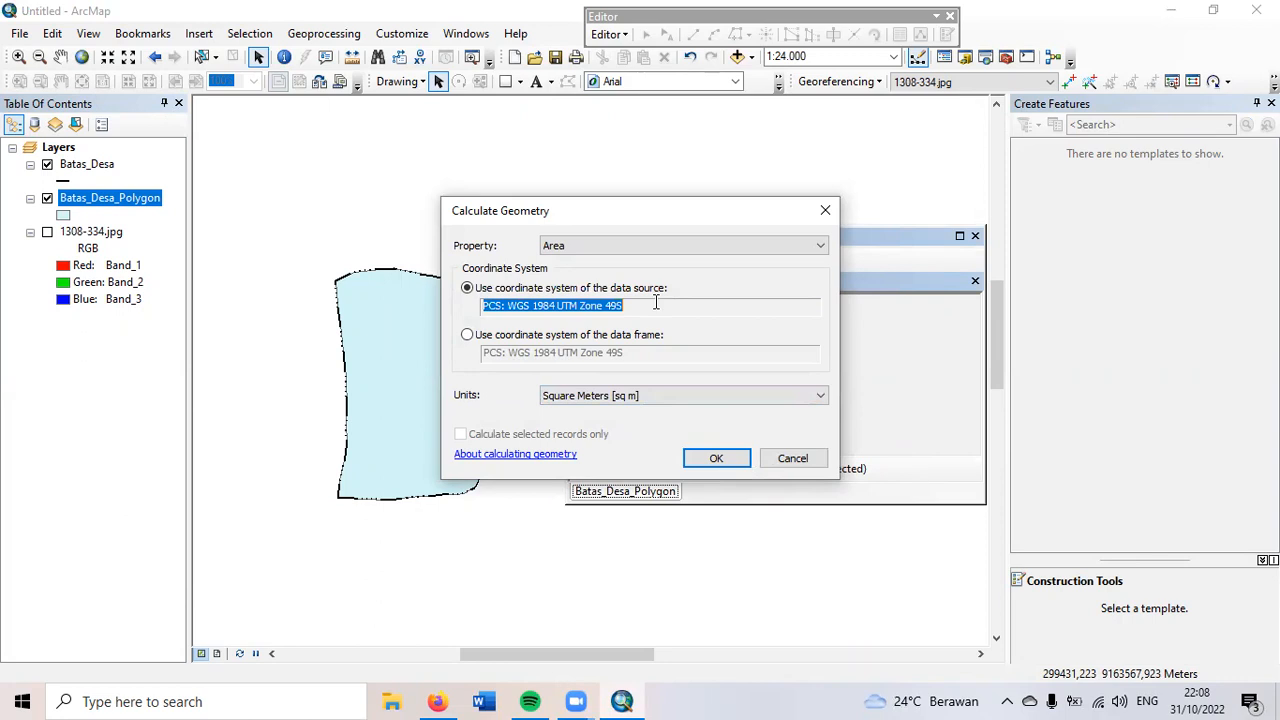
{"action": "left_click", "coordinate": [650, 305]}
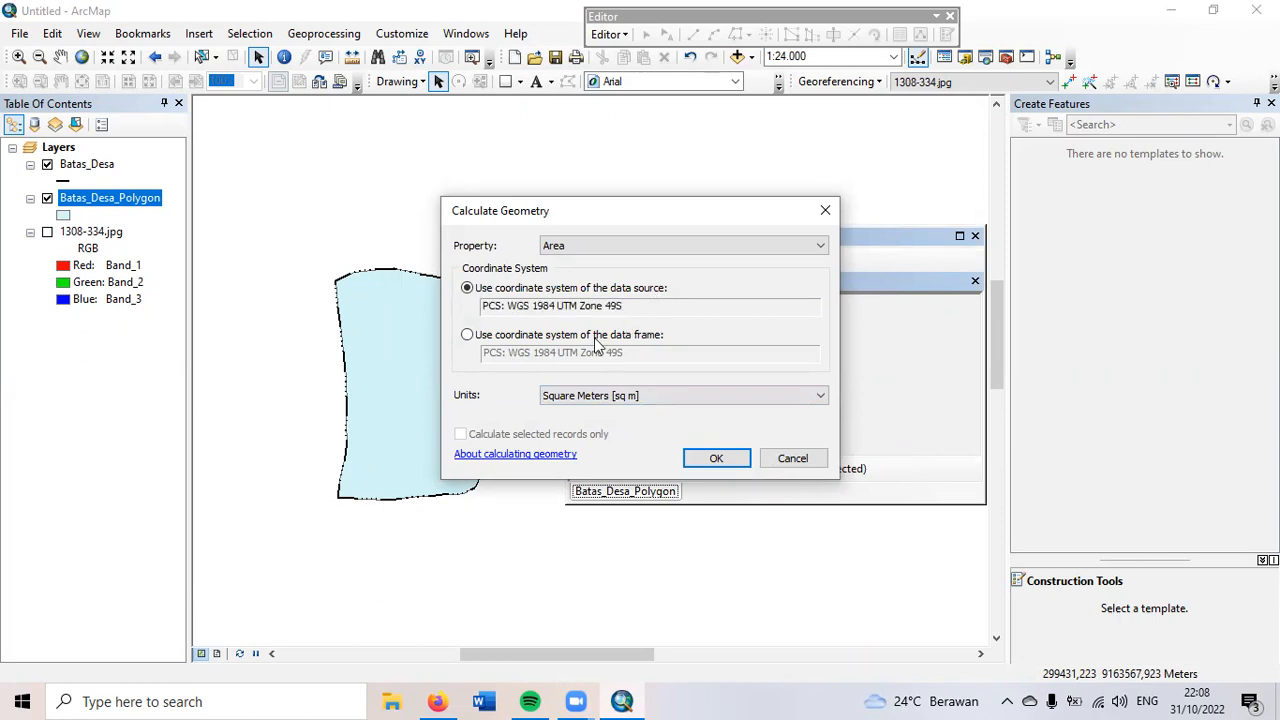
{"action": "left_click", "coordinate": [551, 400]}
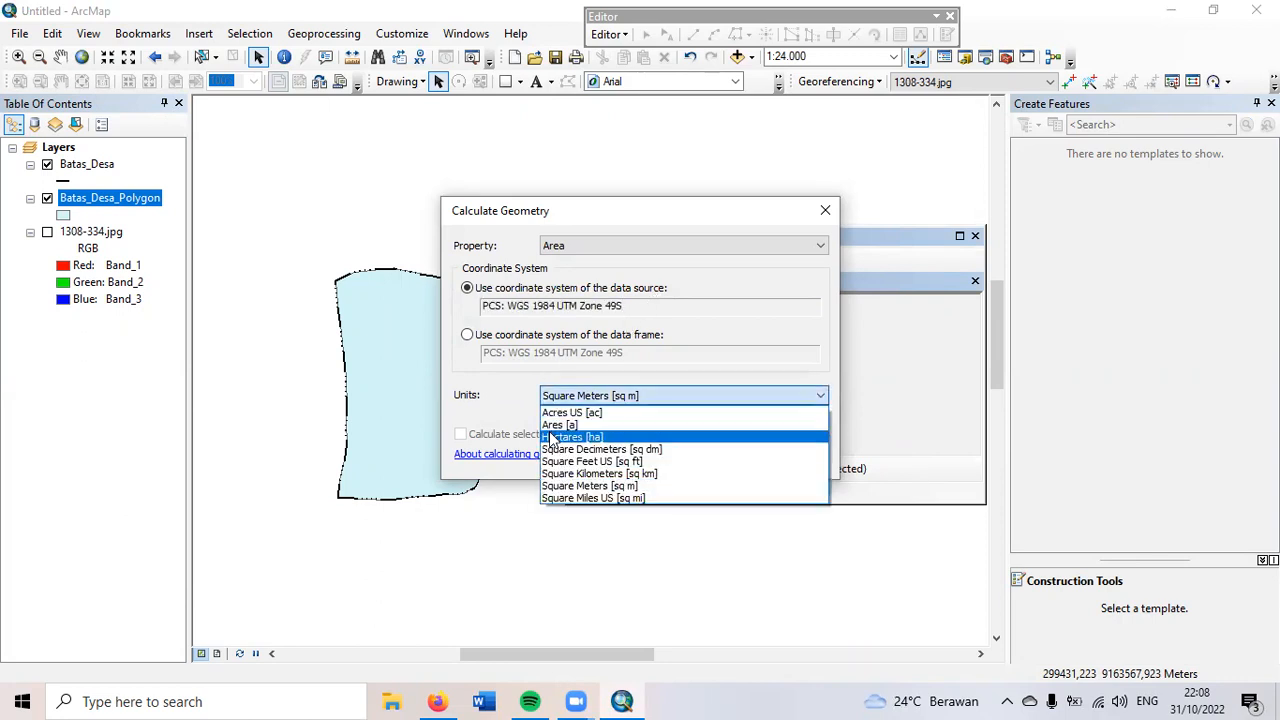
{"action": "left_click", "coordinate": [556, 433]}
{"action": "left_click", "coordinate": [711, 457]}
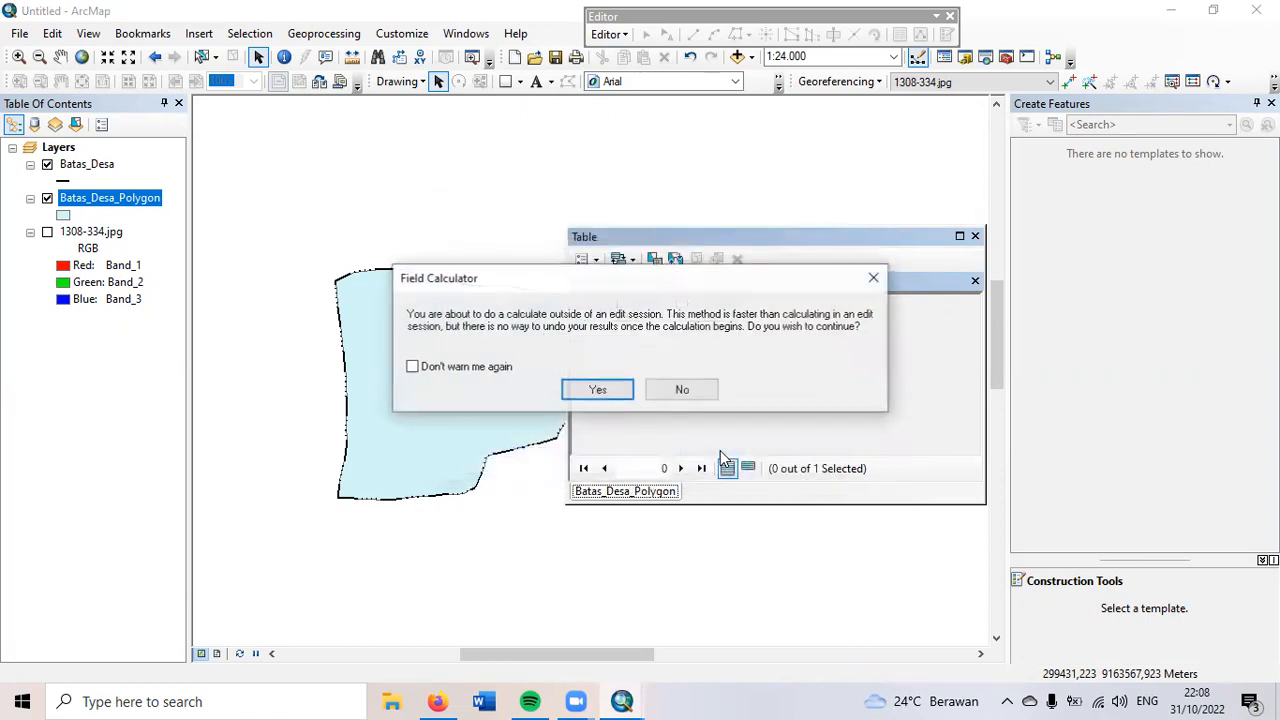
{"action": "left_click", "coordinate": [597, 390]}
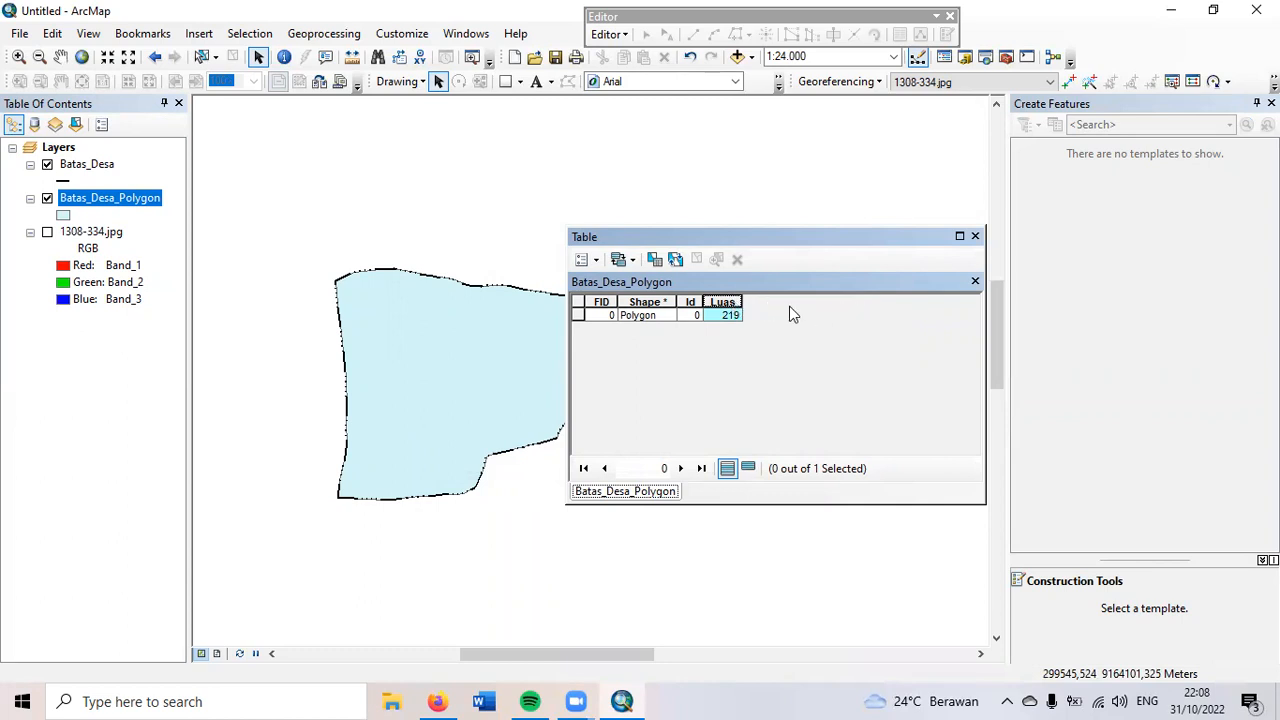
Step: Add a Text field named Nama_Desa with length 20 to the Batas_Desa_Polygon table
{"action": "left_click", "coordinate": [596, 261]}
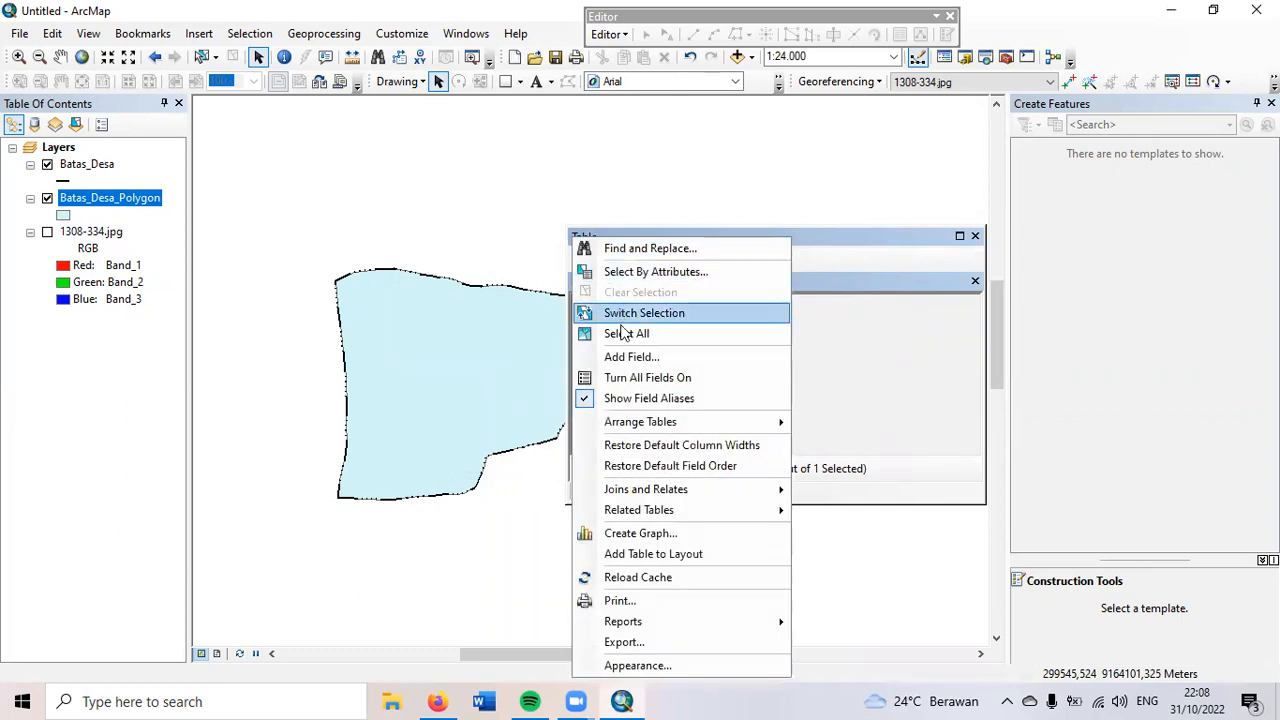
{"action": "left_click", "coordinate": [628, 358]}
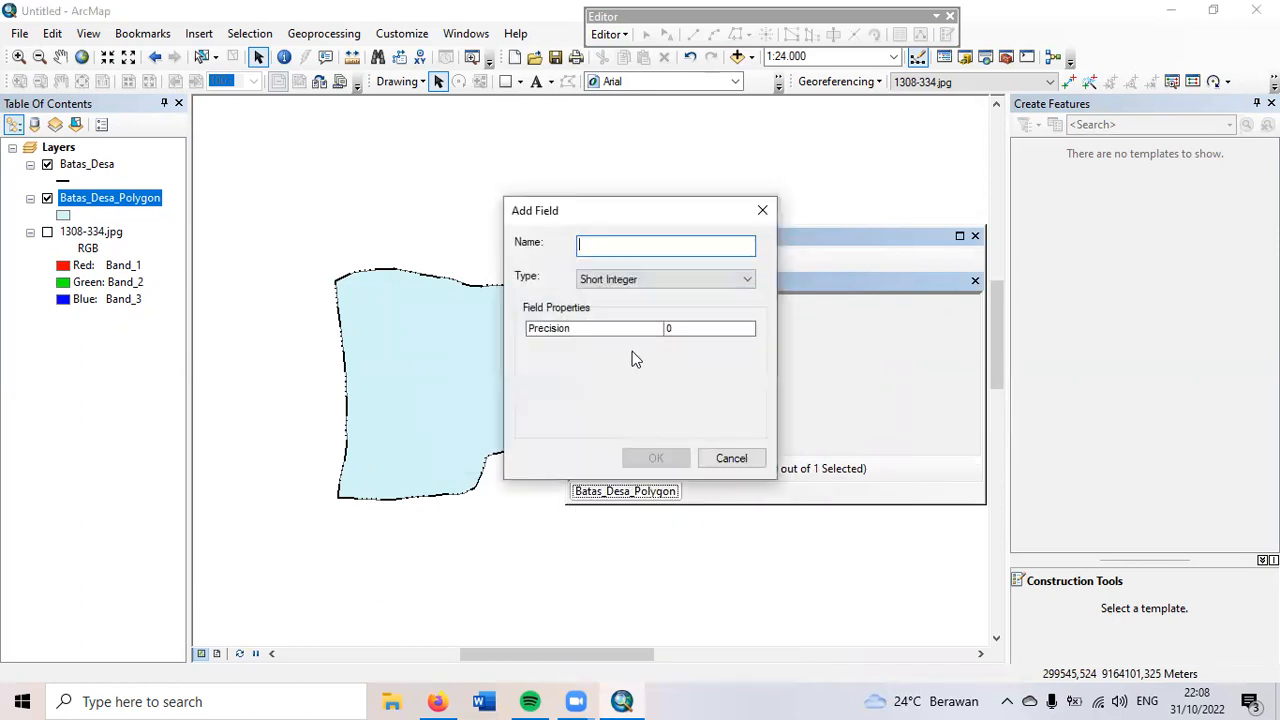
{"action": "type", "text": "NAMA"}
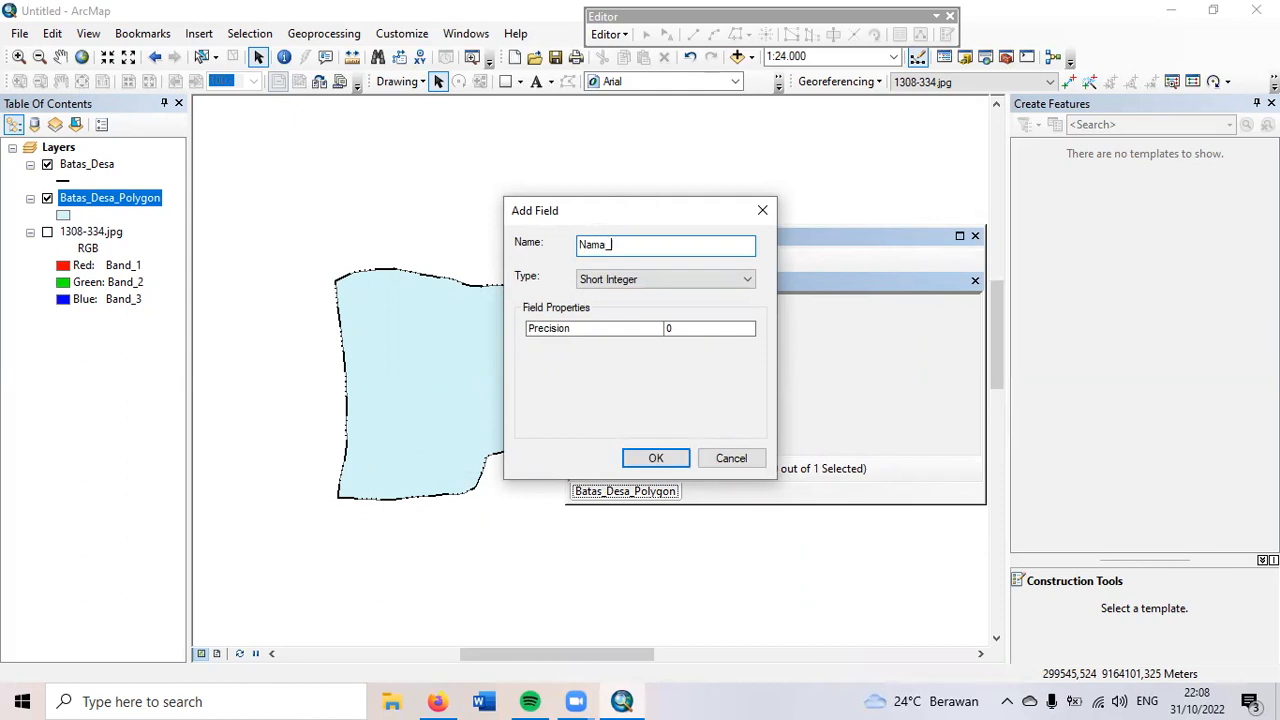
{"action": "left_click", "coordinate": [688, 280]}
{"action": "left_click", "coordinate": [596, 345]}
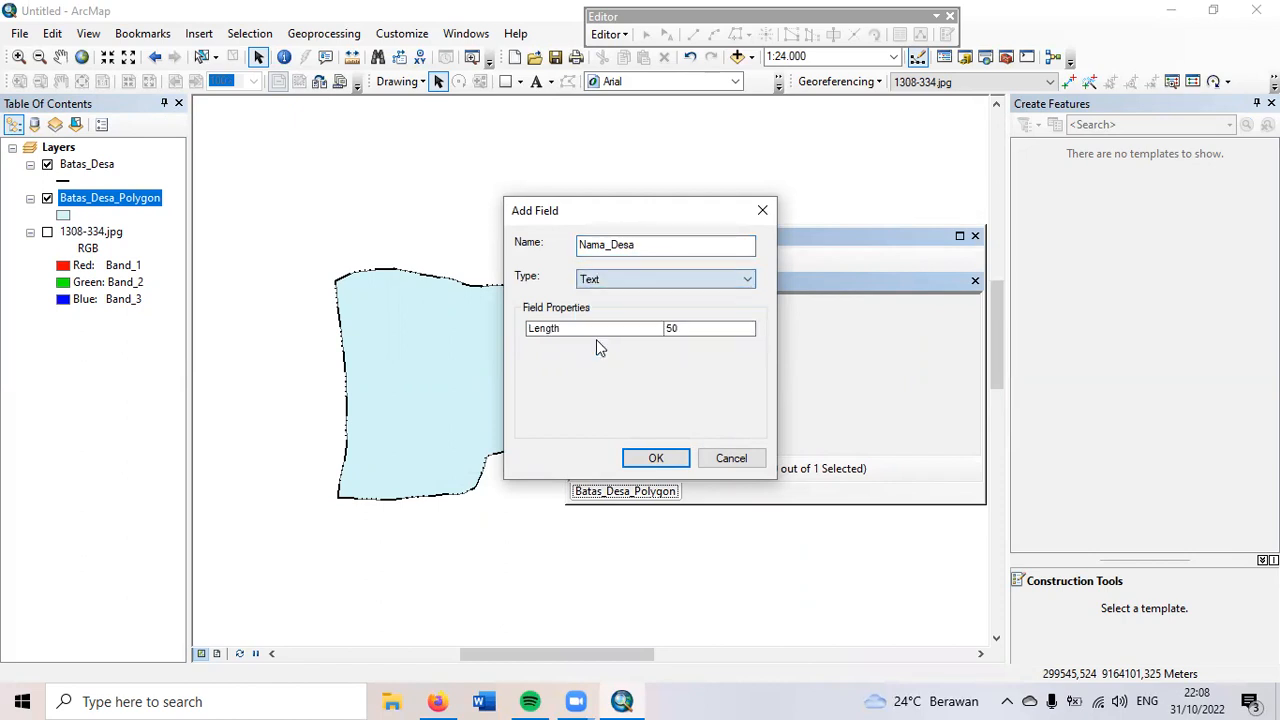
{"action": "left_click", "coordinate": [684, 328]}
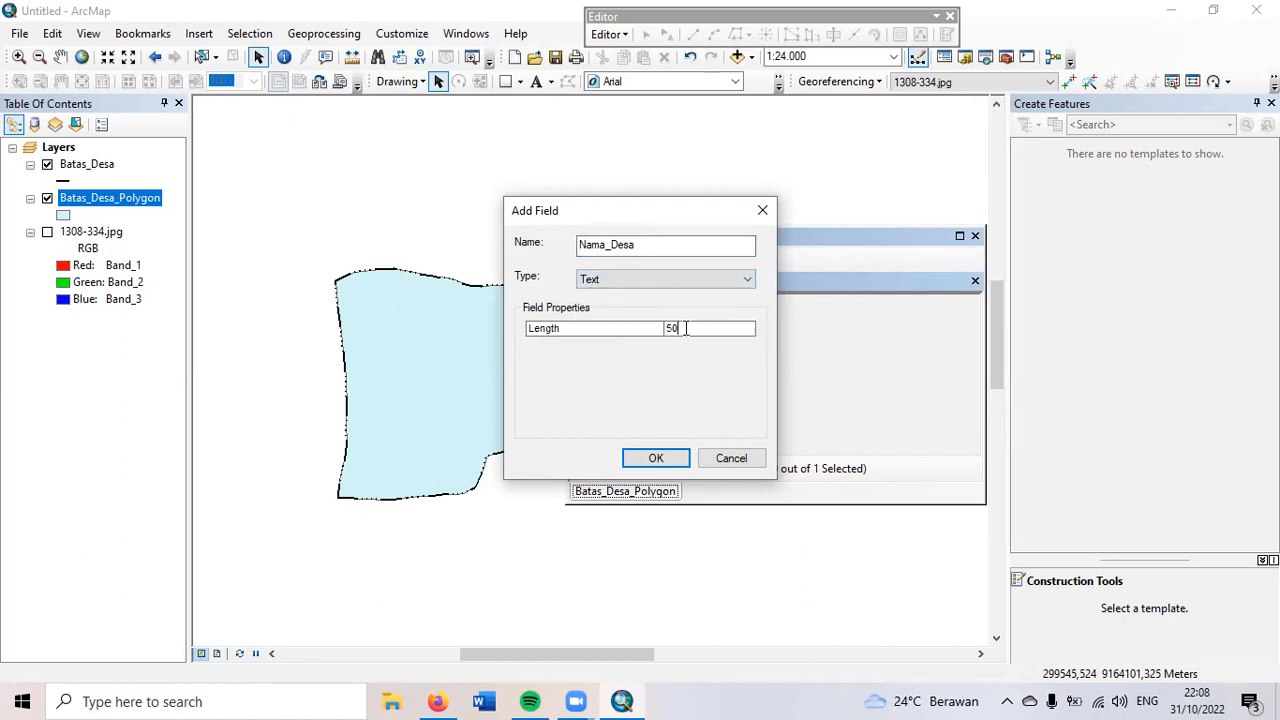
{"action": "left_click_drag", "start_coordinate": [685, 328], "coordinate": [665, 323]}
{"action": "type", "text": "20"}
{"action": "left_click", "coordinate": [666, 458]}
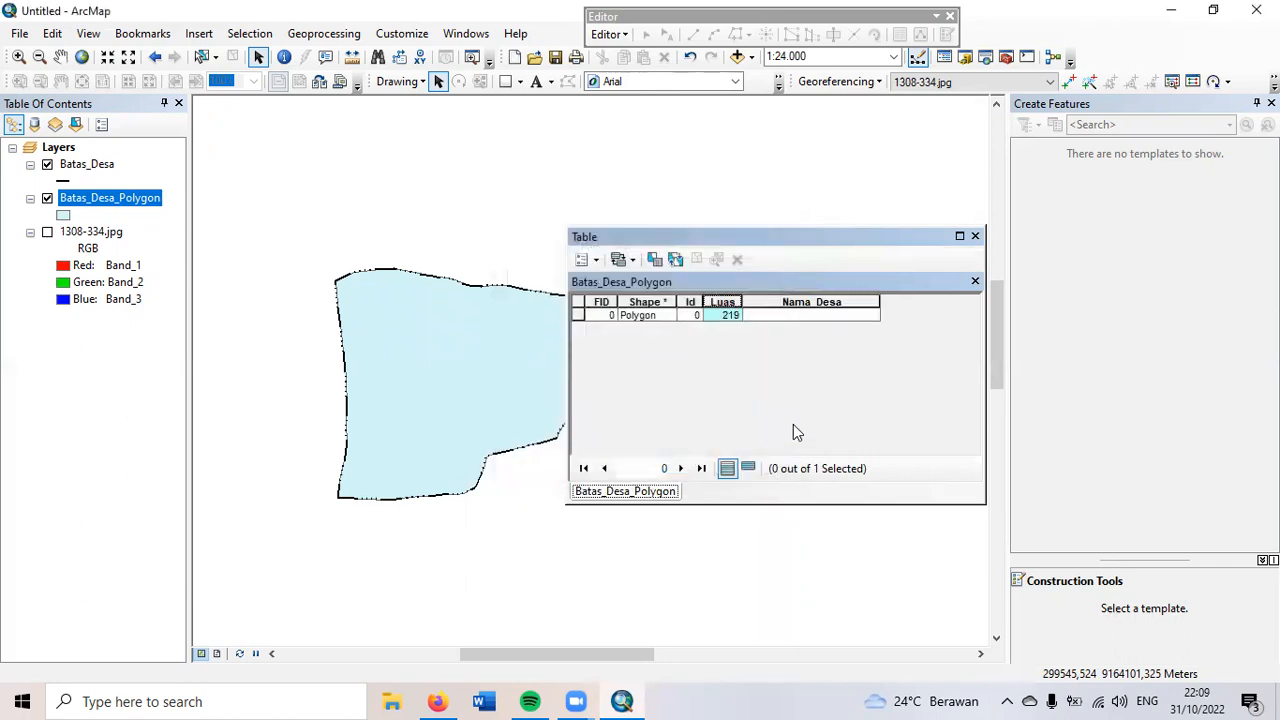
Step: Start an edit session and enter Desa Brani as the polygon's Nama_Desa value
{"action": "left_click", "coordinate": [818, 303]}
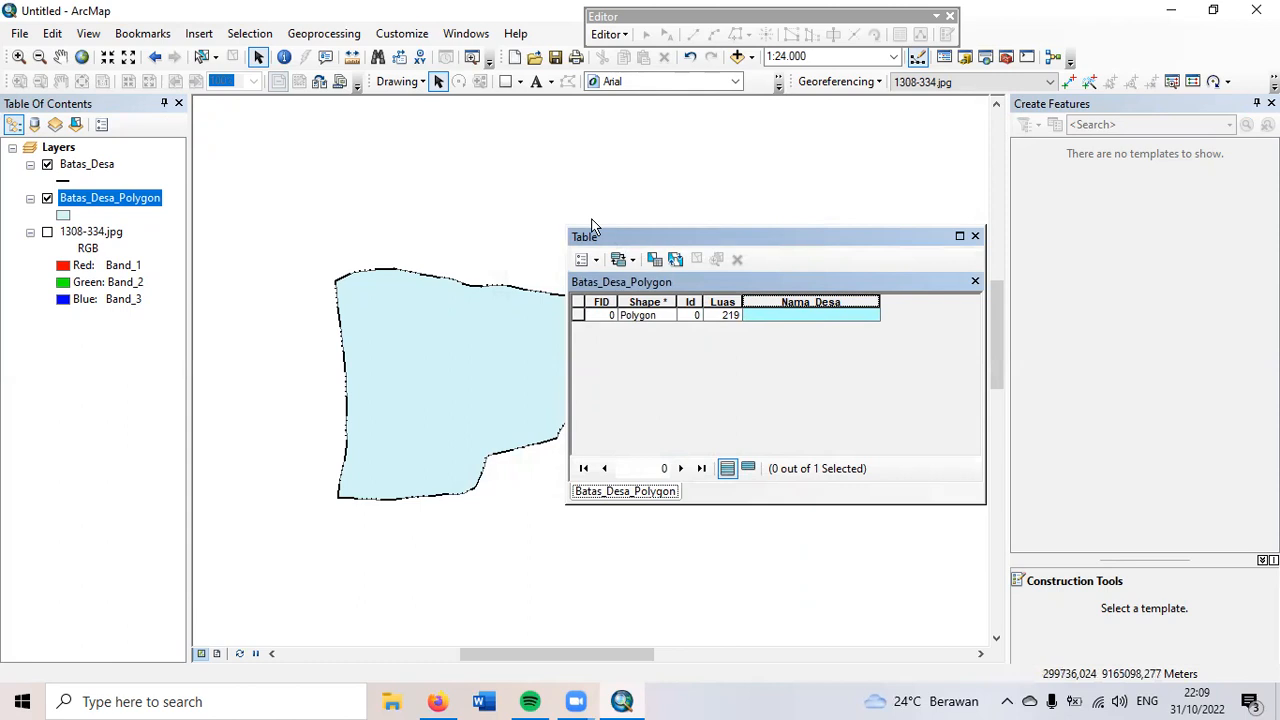
{"action": "left_click", "coordinate": [609, 34]}
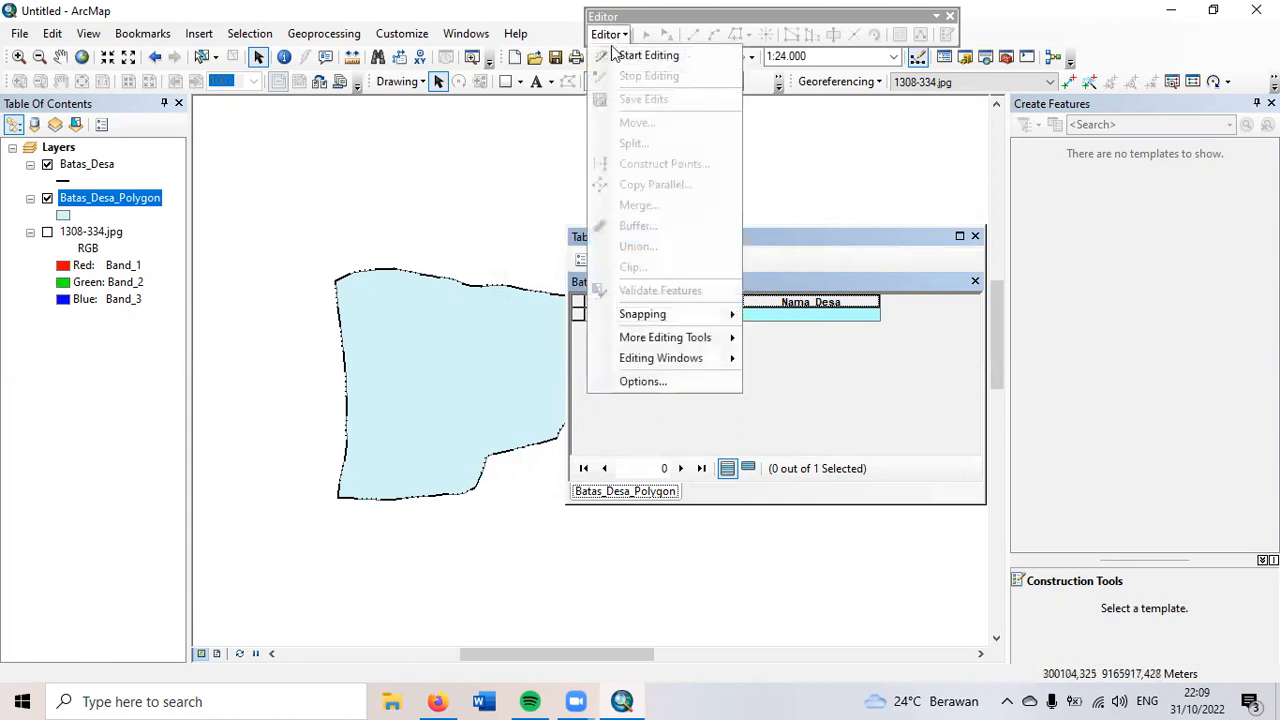
{"action": "left_click", "coordinate": [622, 48]}
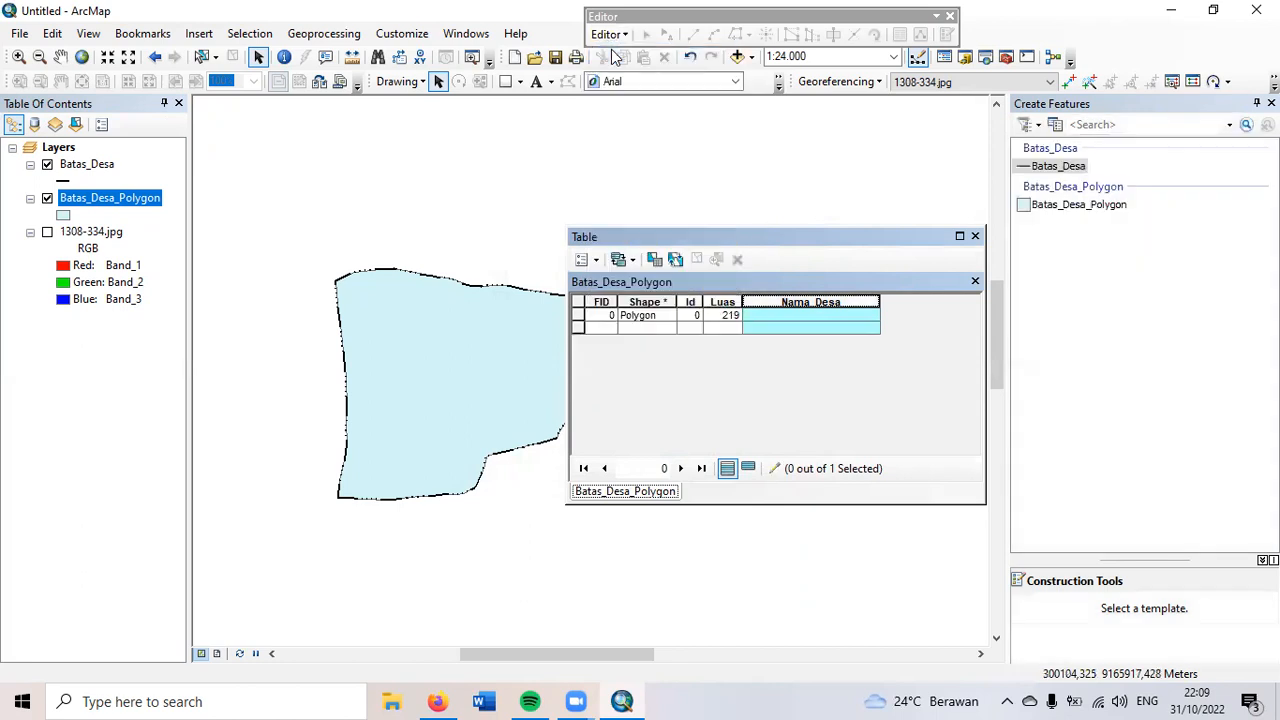
{"action": "left_click", "coordinate": [816, 316]}
{"action": "type", "text": "Desa Brani"}
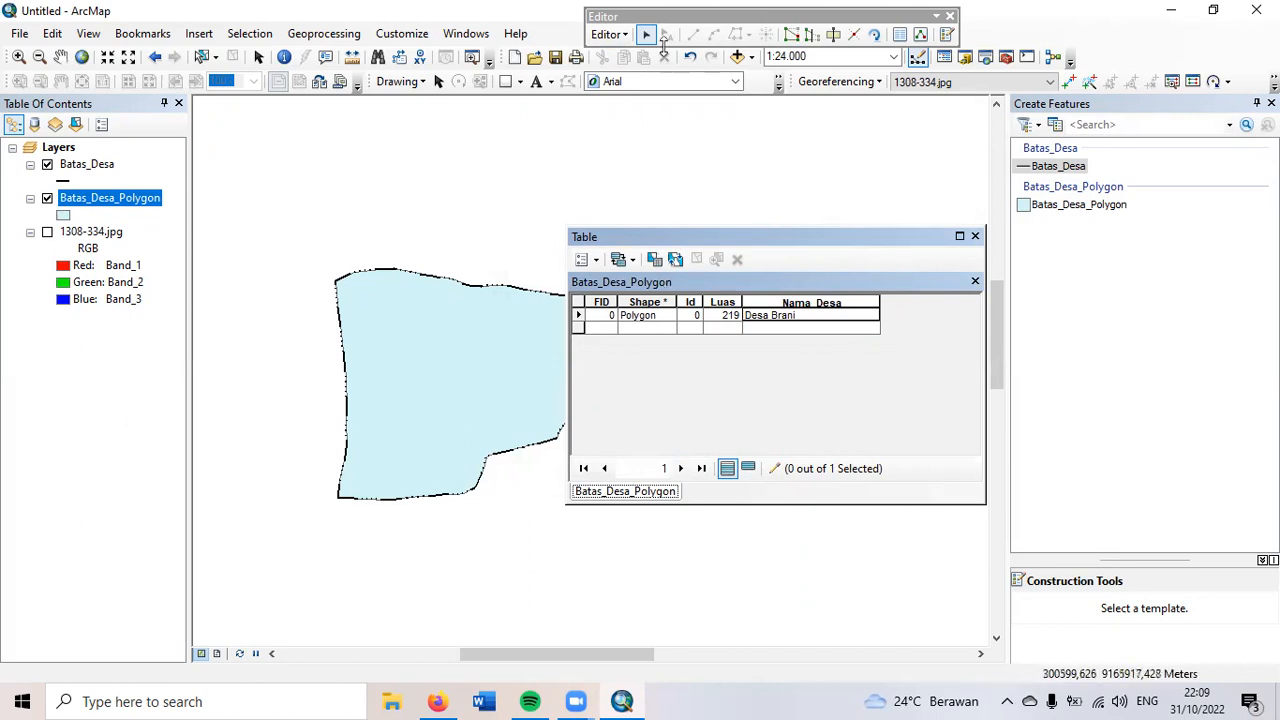
Step: Stop the edit session and save the edits made to the Batas_Desa_Polygon attributes
{"action": "left_click", "coordinate": [612, 36]}
{"action": "left_click", "coordinate": [627, 78]}
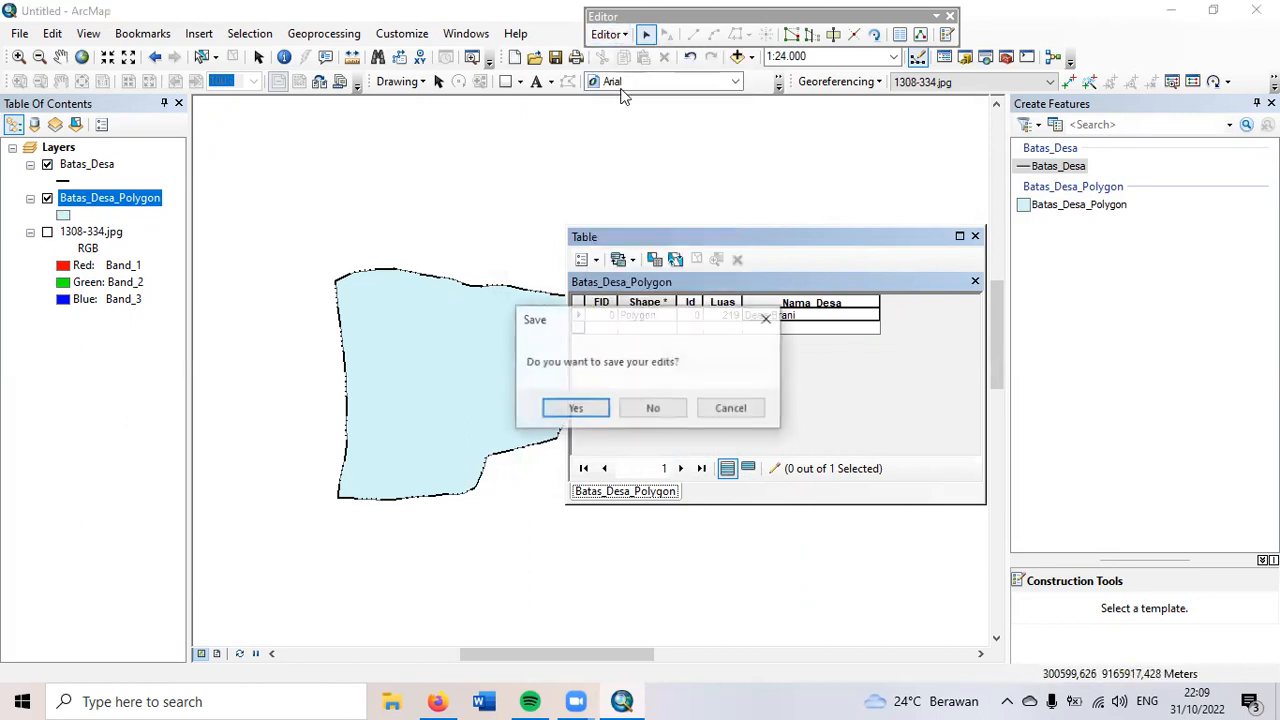
{"action": "left_click", "coordinate": [560, 408]}
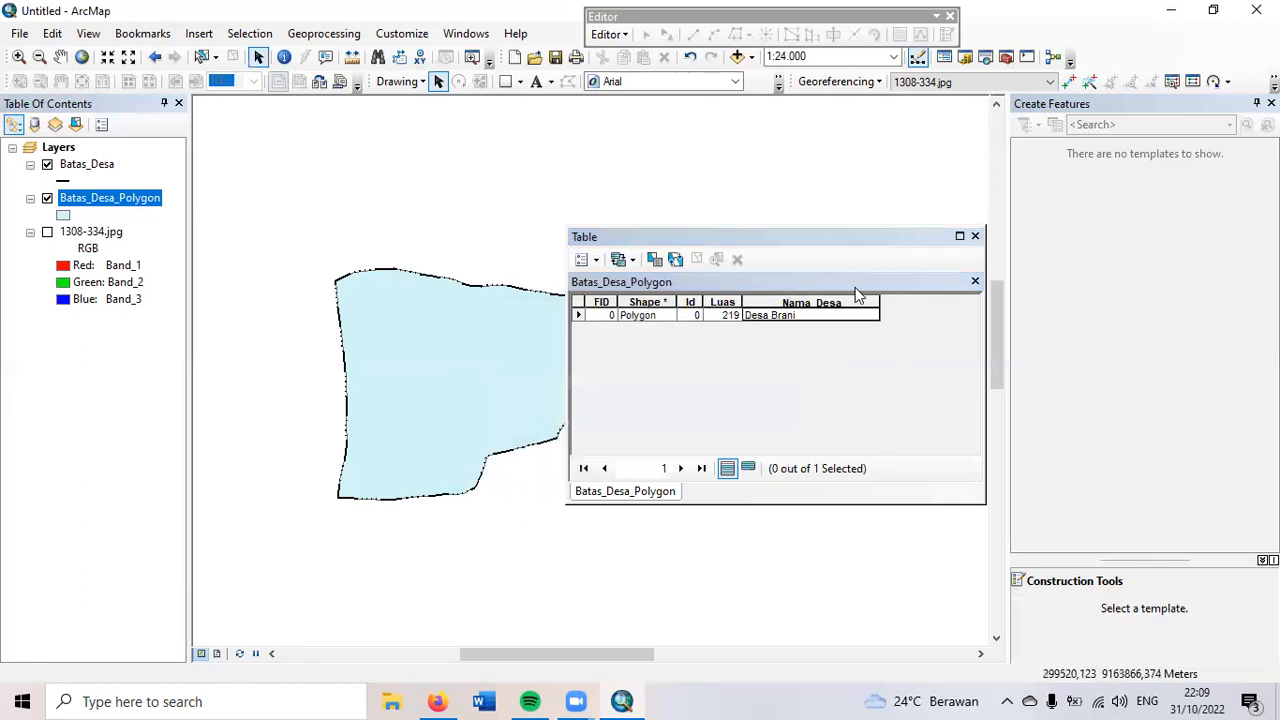
Step: Display the 1308-334.jpg map sheet and switch the Batas_Desa_Polygon layer off and on to compare the two
{"action": "left_click", "coordinate": [47, 231]}
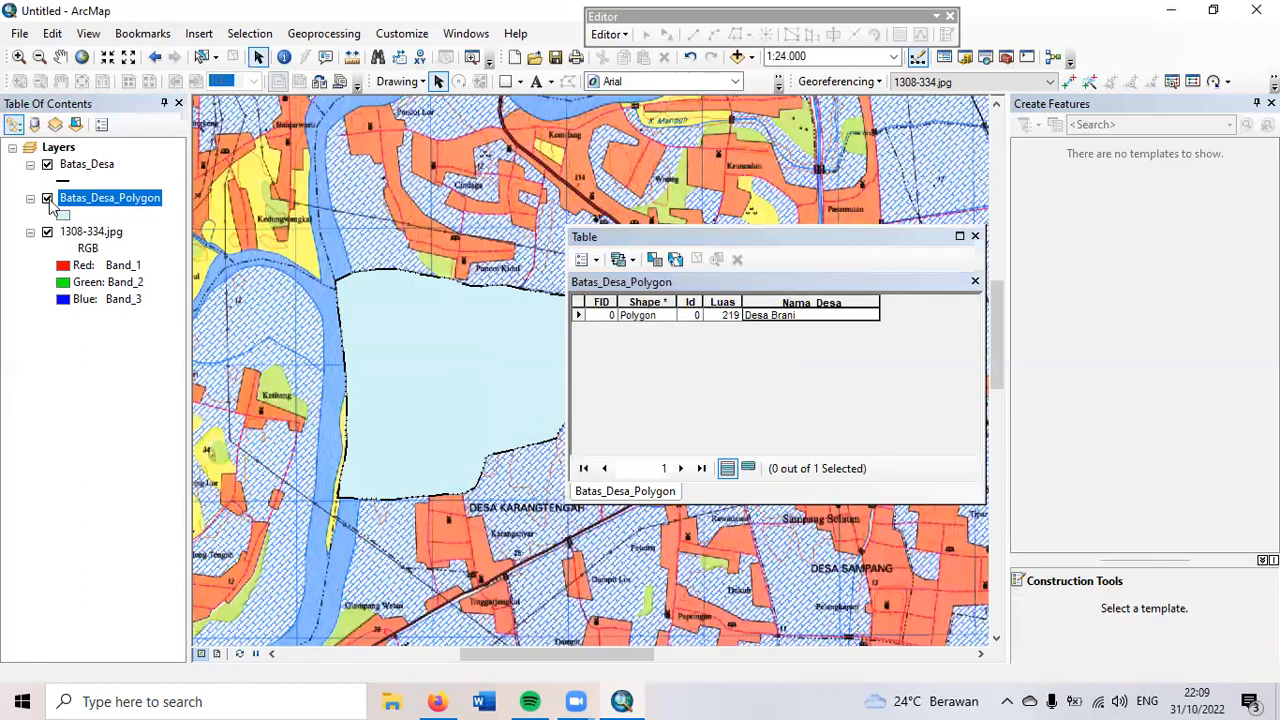
{"action": "left_click", "coordinate": [47, 199]}
{"action": "left_click", "coordinate": [47, 199]}
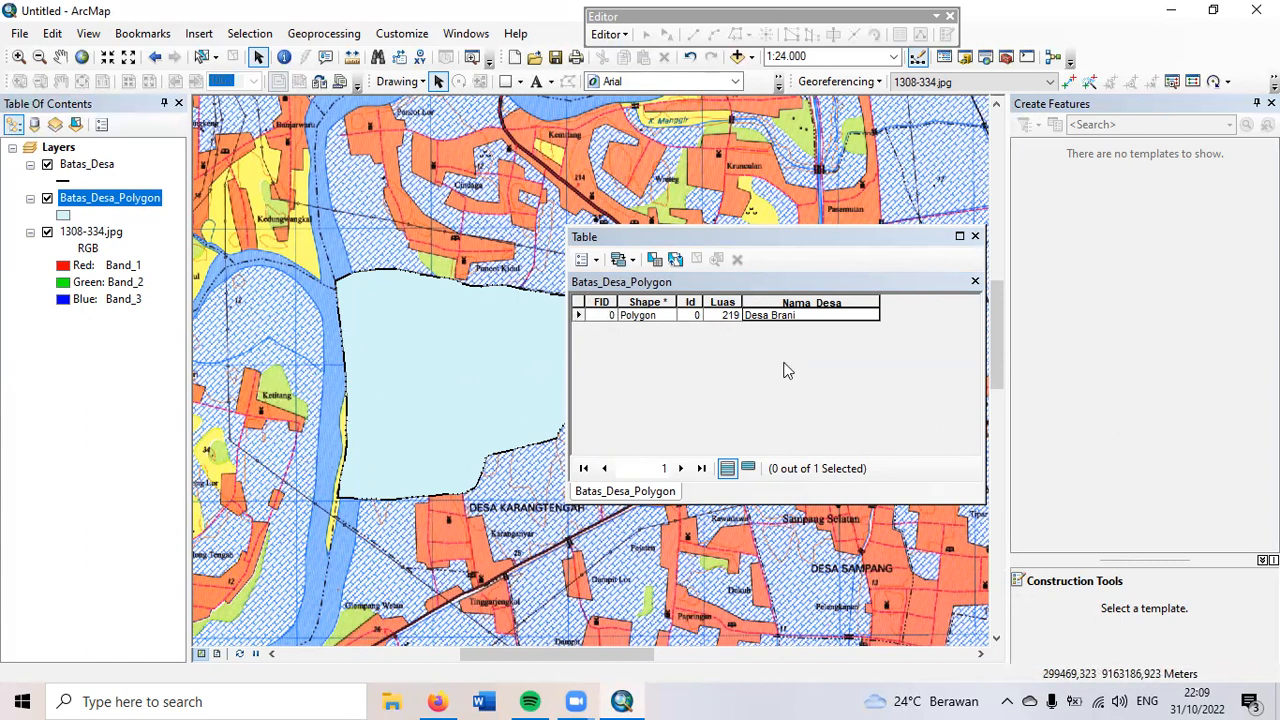
Step: Select the Desa Brani record with the 1308-334.jpg map sheet hidden, and close the attribute table
{"action": "left_click", "coordinate": [578, 315]}
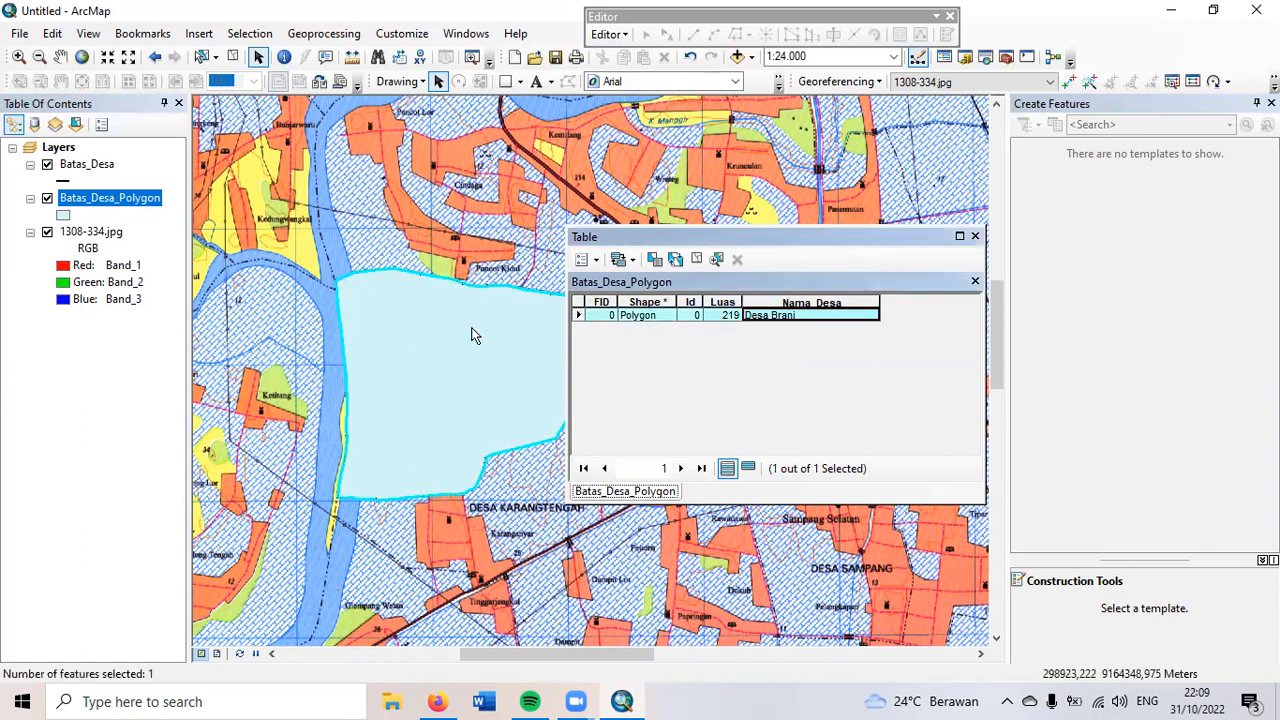
{"action": "left_click", "coordinate": [47, 232]}
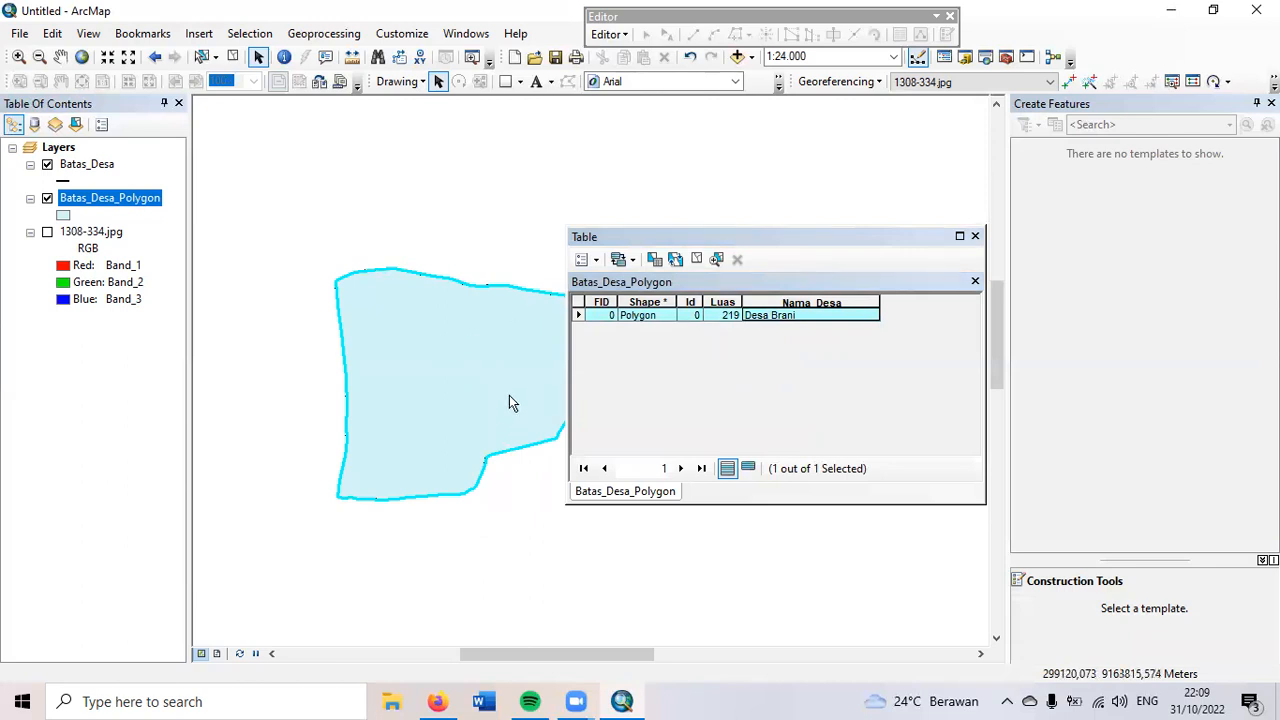
{"action": "left_click", "coordinate": [579, 315]}
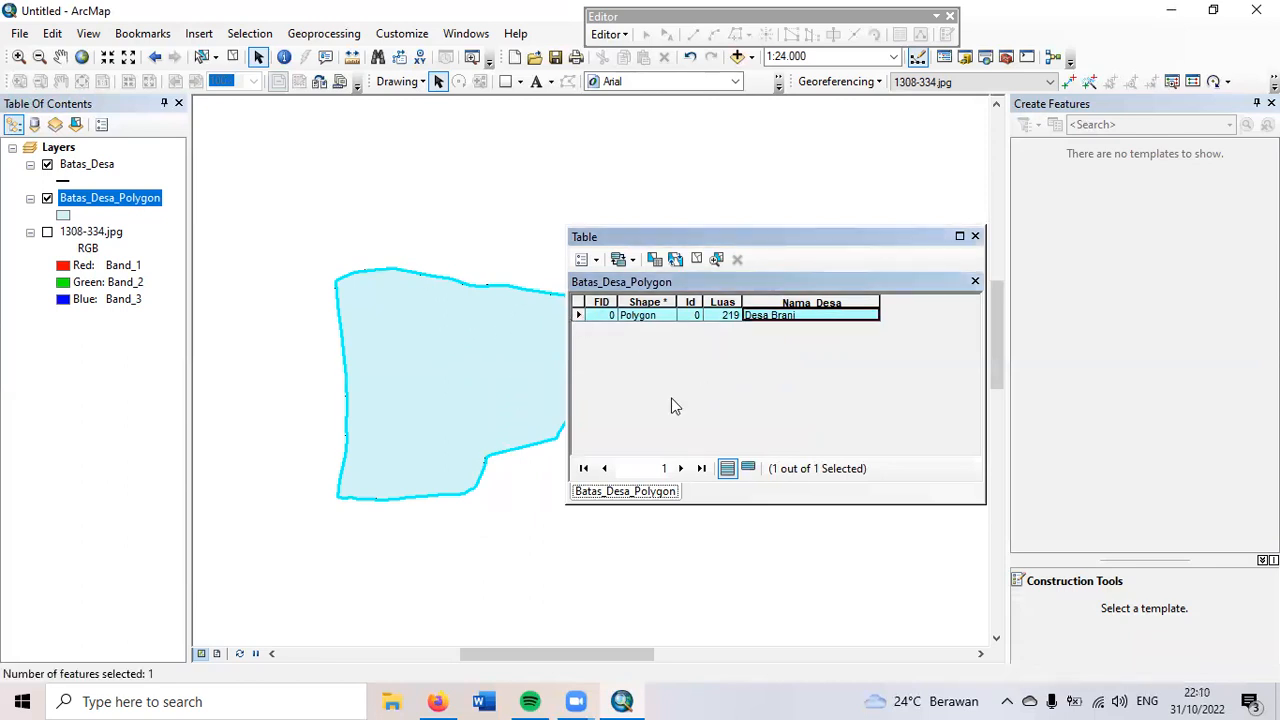
{"action": "left_click", "coordinate": [975, 240]}
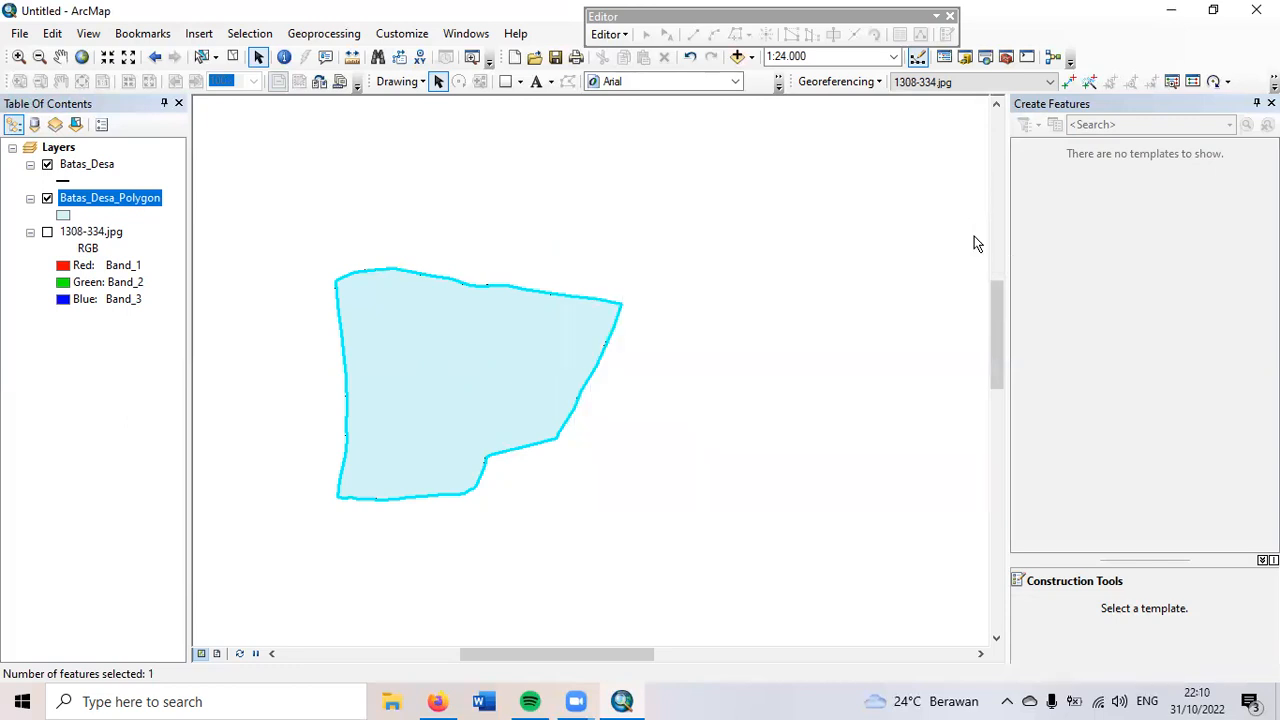
{"action": "left_click", "coordinate": [80, 167]}
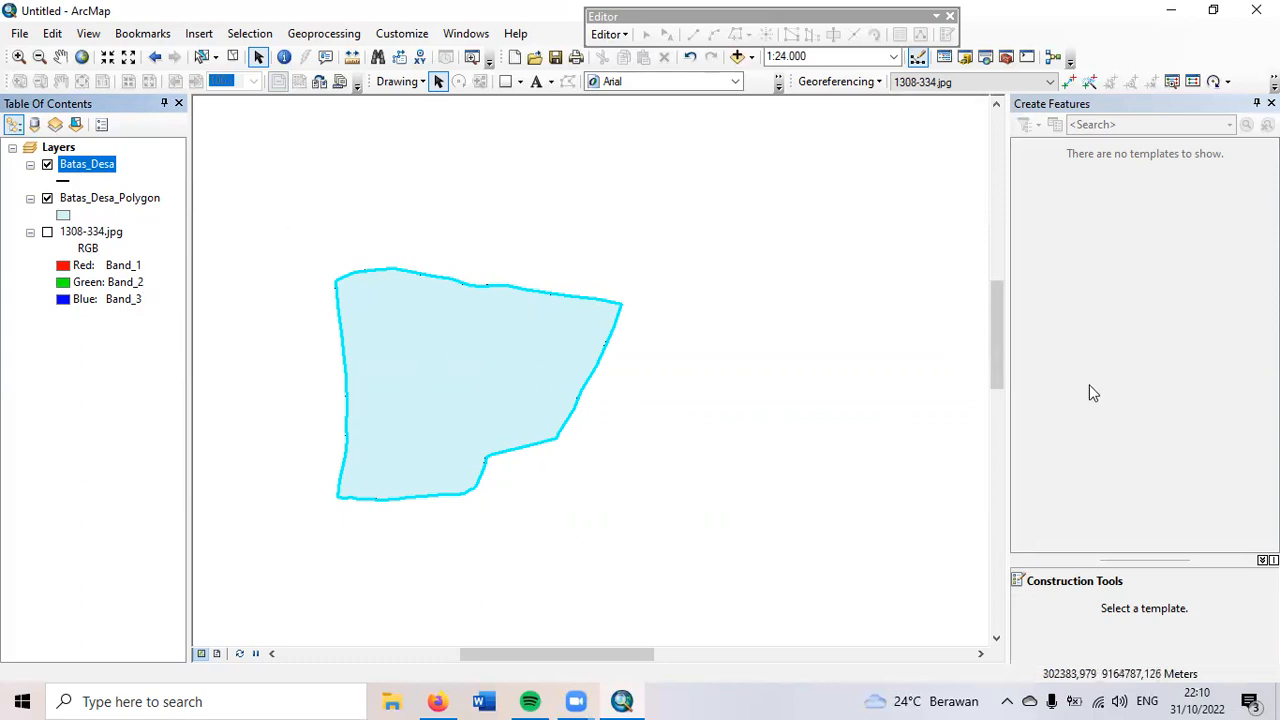
{"action": "left_click", "coordinate": [32, 596]}
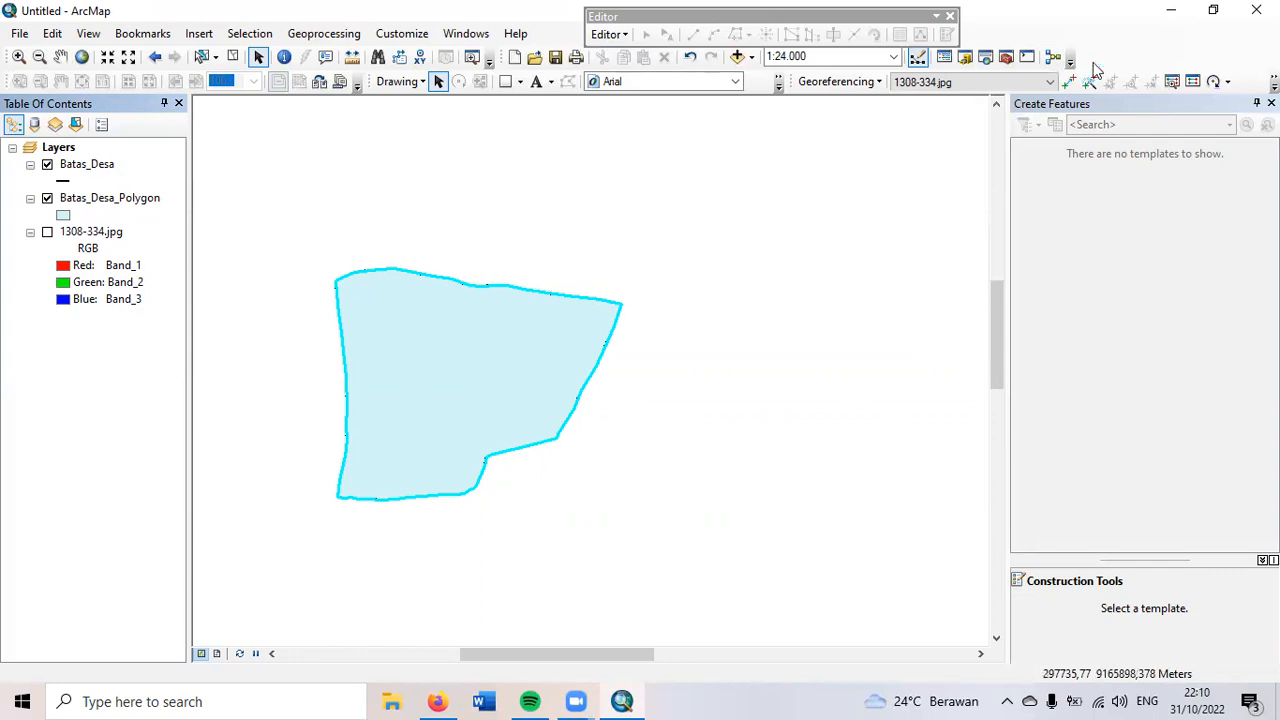
Step: Browse the I:\Pepetaan folder in the Catalog to examine its stored shapefiles and map documents
{"action": "left_click", "coordinate": [966, 58]}
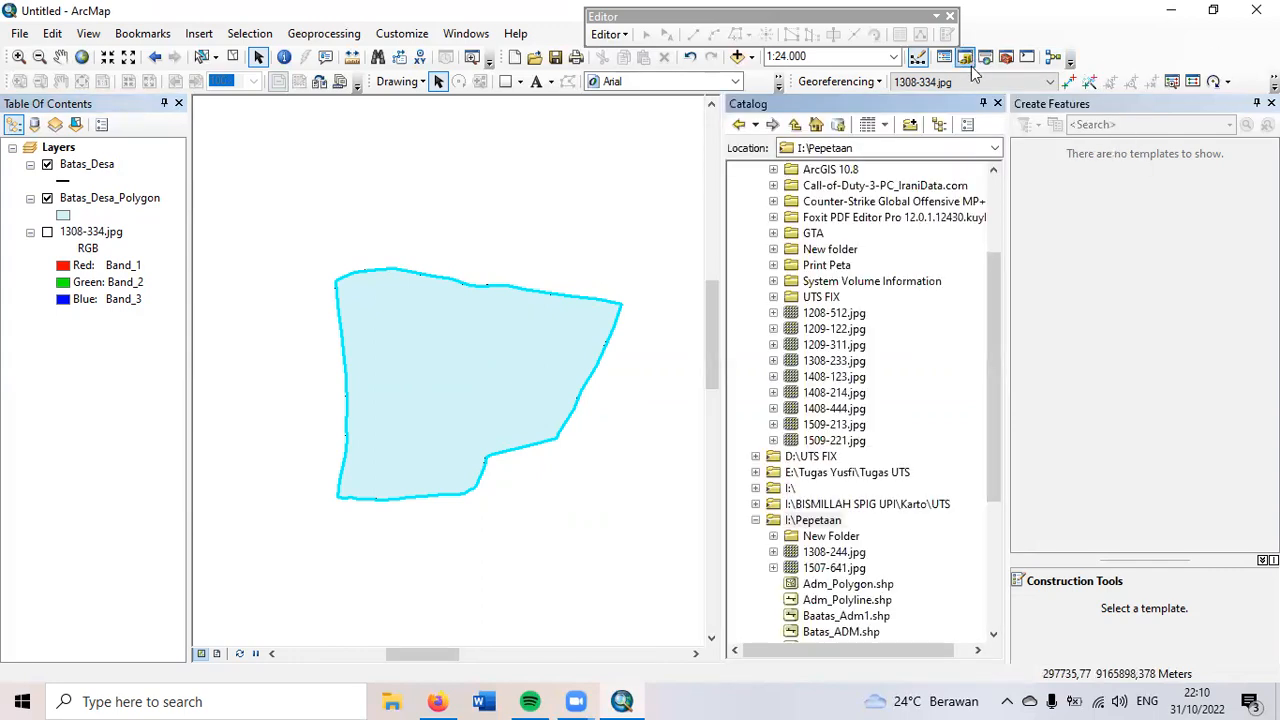
{"action": "scroll", "coordinate": [991, 386], "scroll_direction": "down", "scroll_amount": 3}
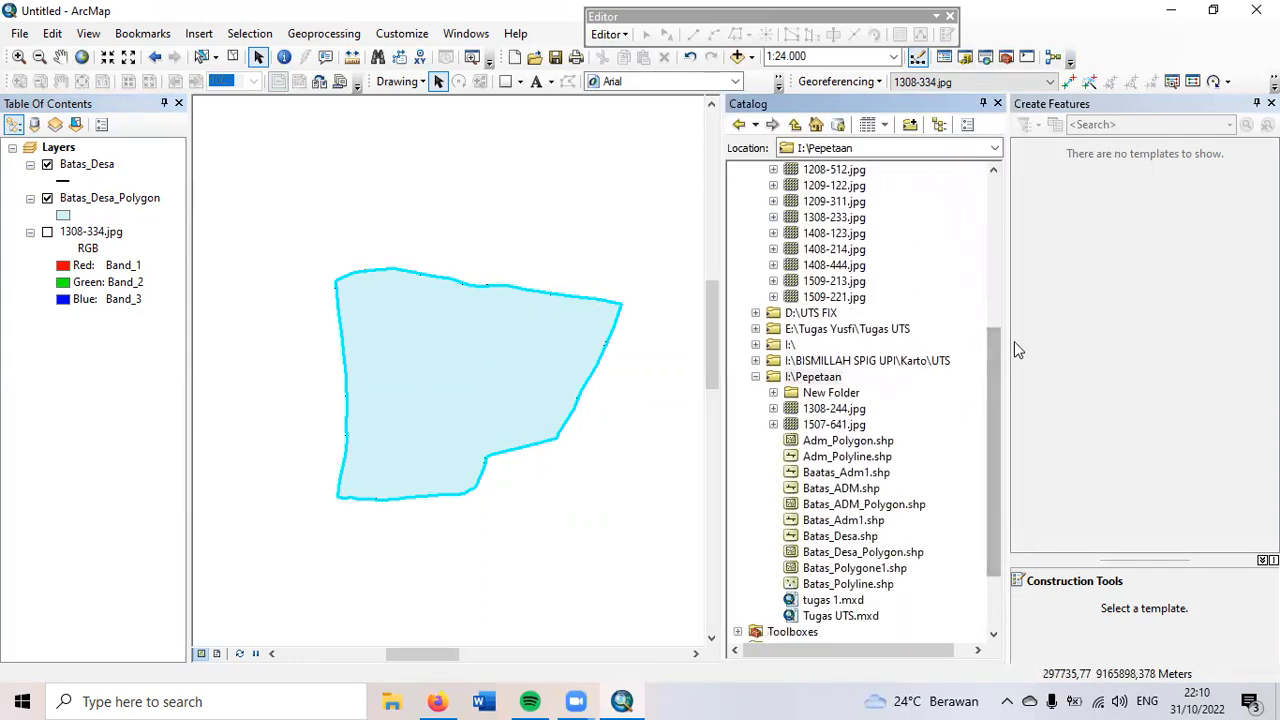
{"action": "left_click", "coordinate": [776, 380]}
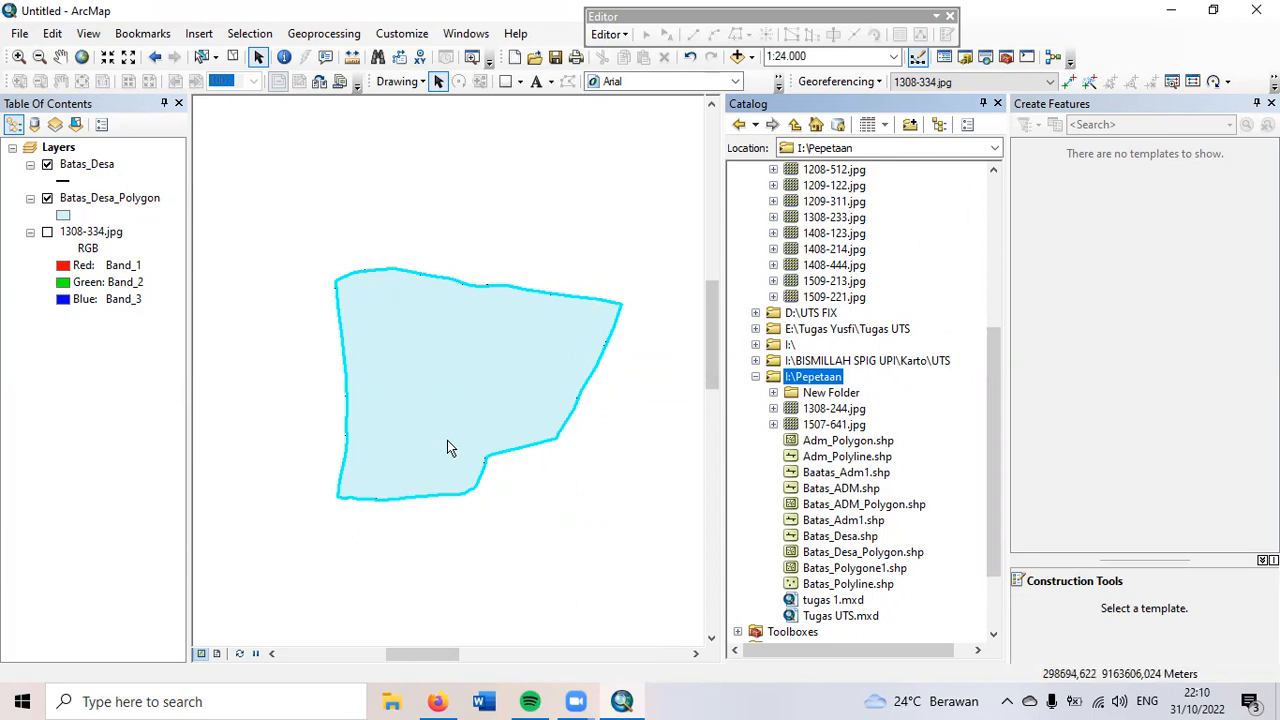
{"action": "scroll", "coordinate": [1006, 381], "scroll_direction": "down", "scroll_amount": 2}
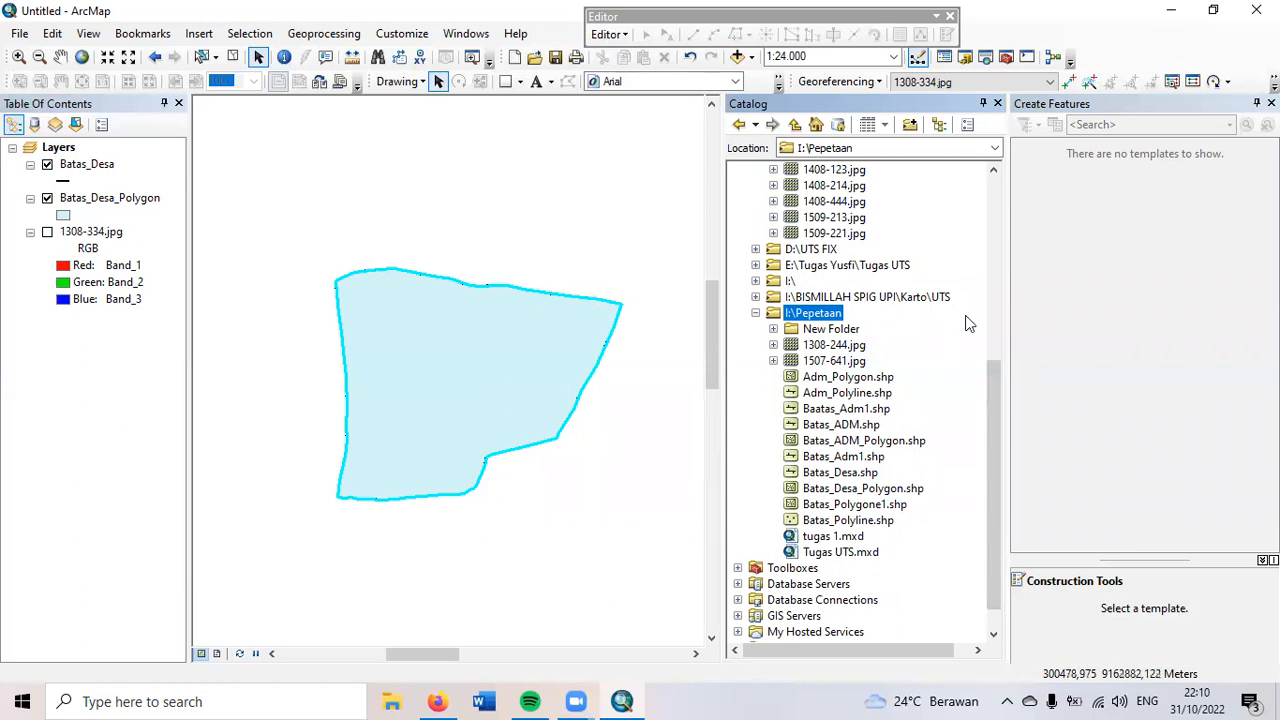
{"action": "scroll", "coordinate": [940, 360], "scroll_direction": "up", "scroll_amount": 6}
{"action": "scroll", "coordinate": [909, 390], "scroll_direction": "down", "scroll_amount": 6}
{"action": "scroll", "coordinate": [909, 390], "scroll_direction": "down", "scroll_amount": 1}
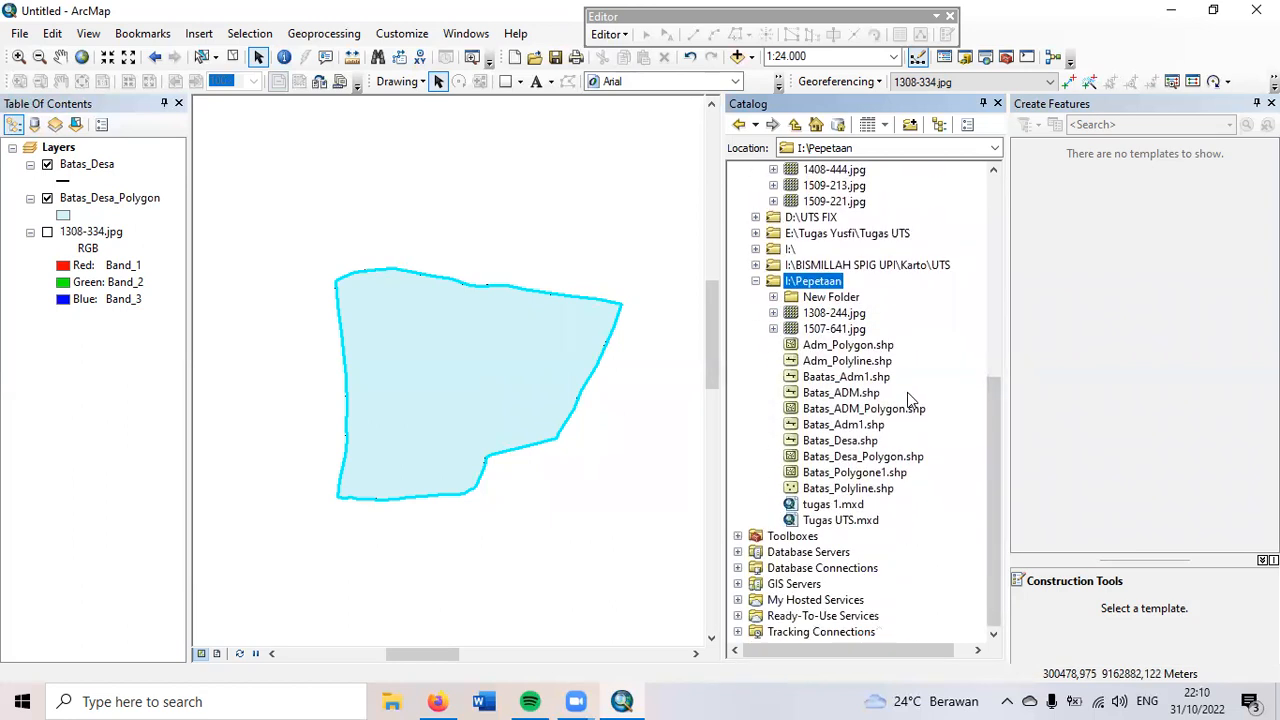
{"action": "left_click", "coordinate": [19, 33]}
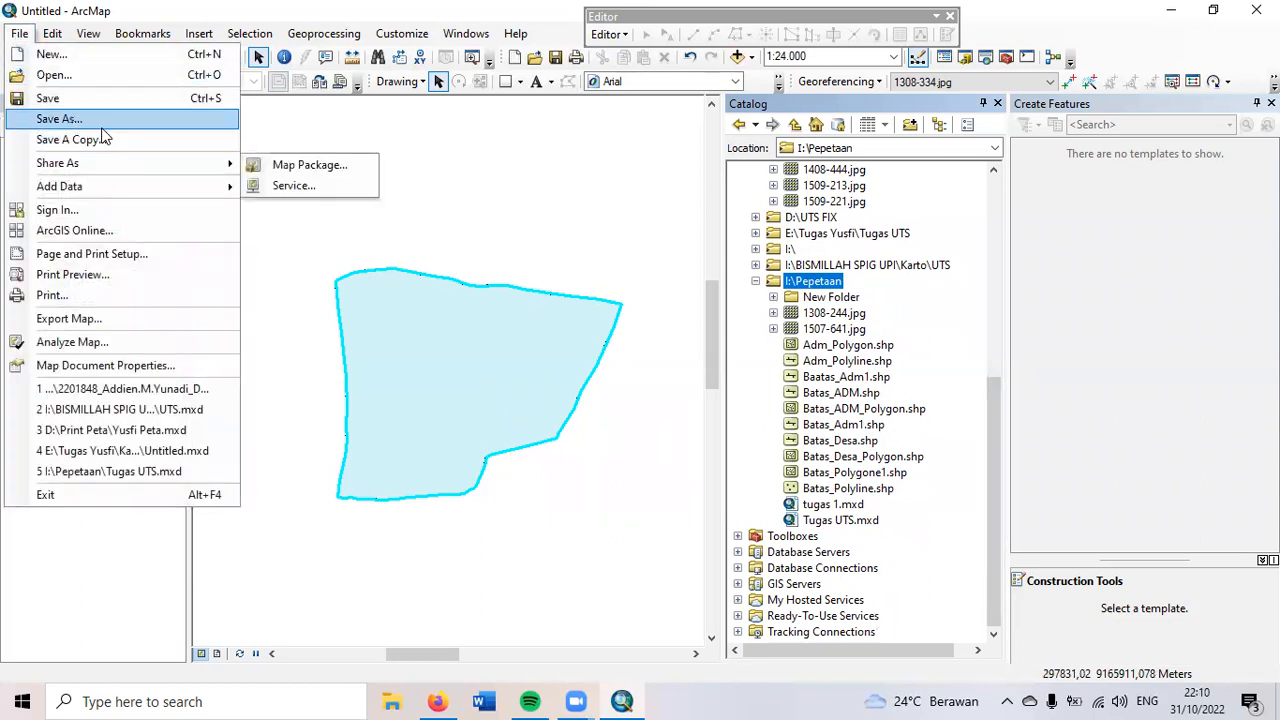
{"action": "left_click", "coordinate": [59, 118]}
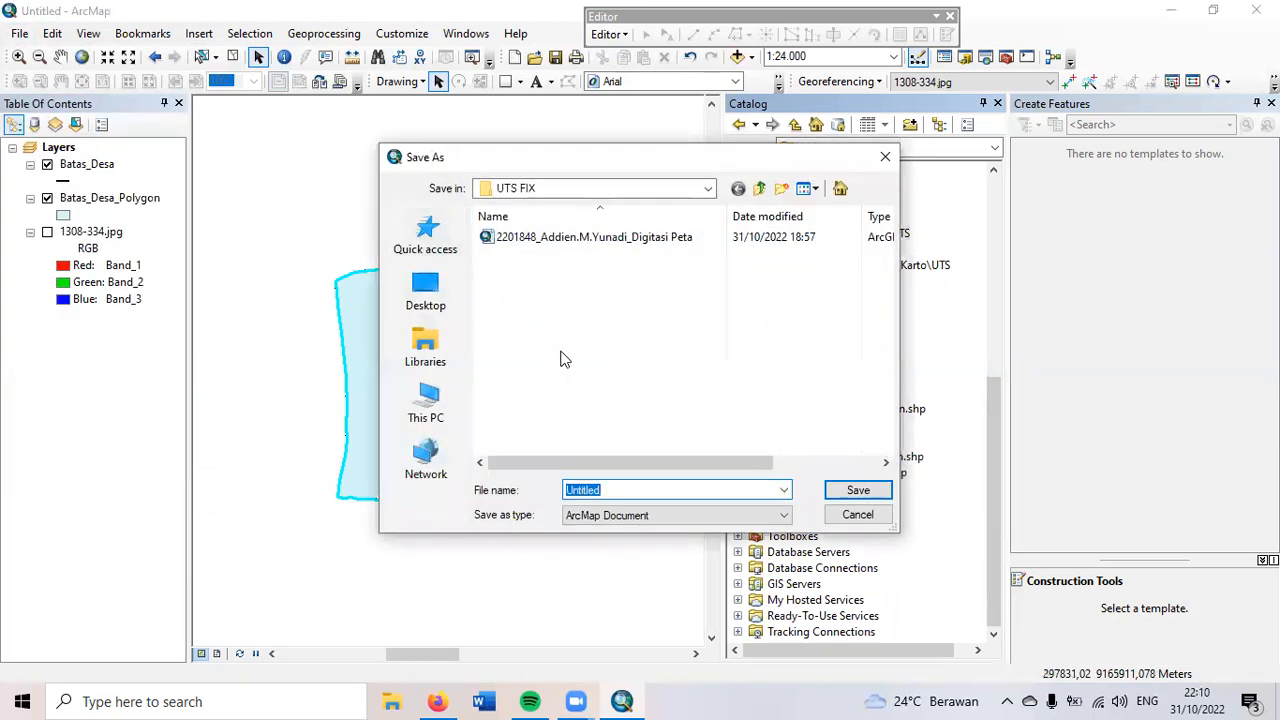
{"action": "left_click", "coordinate": [568, 490]}
{"action": "left_click_drag", "start_coordinate": [568, 490], "coordinate": [630, 492]}
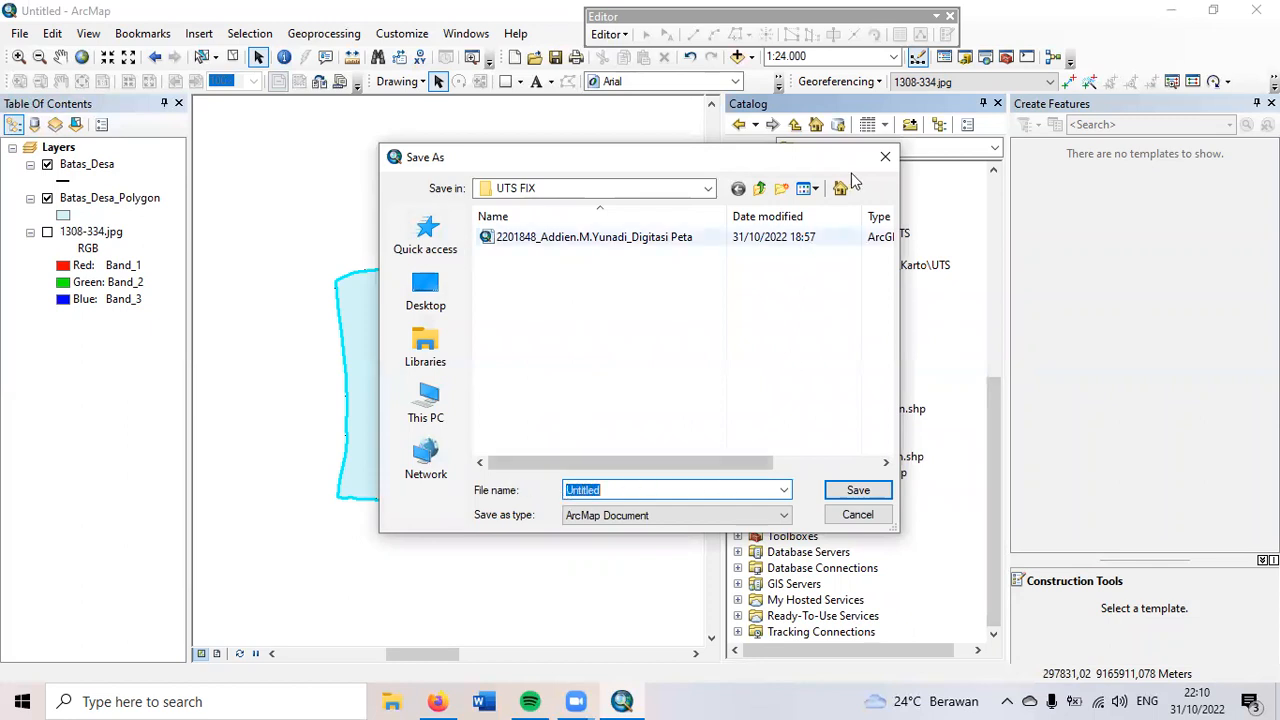
{"action": "left_click", "coordinate": [885, 158]}
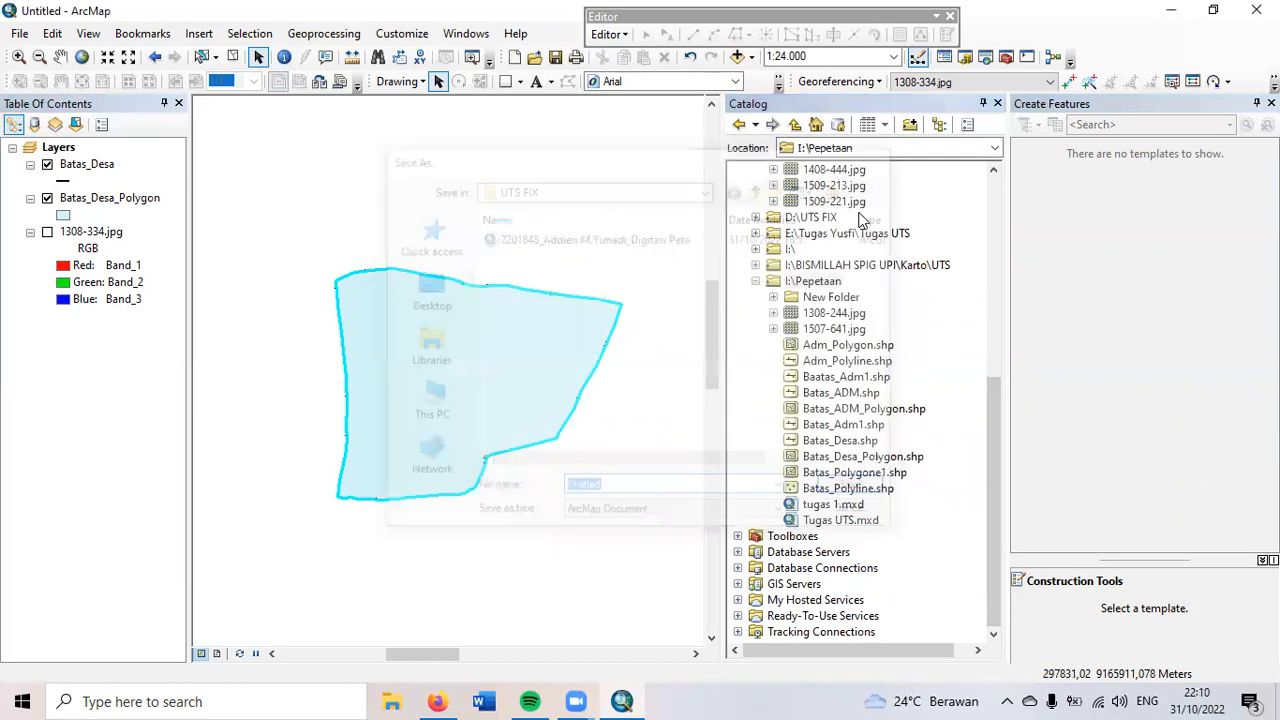
Step: Point out the I:\Pepetaan folder once more and close the Catalog
{"action": "left_click", "coordinate": [812, 284]}
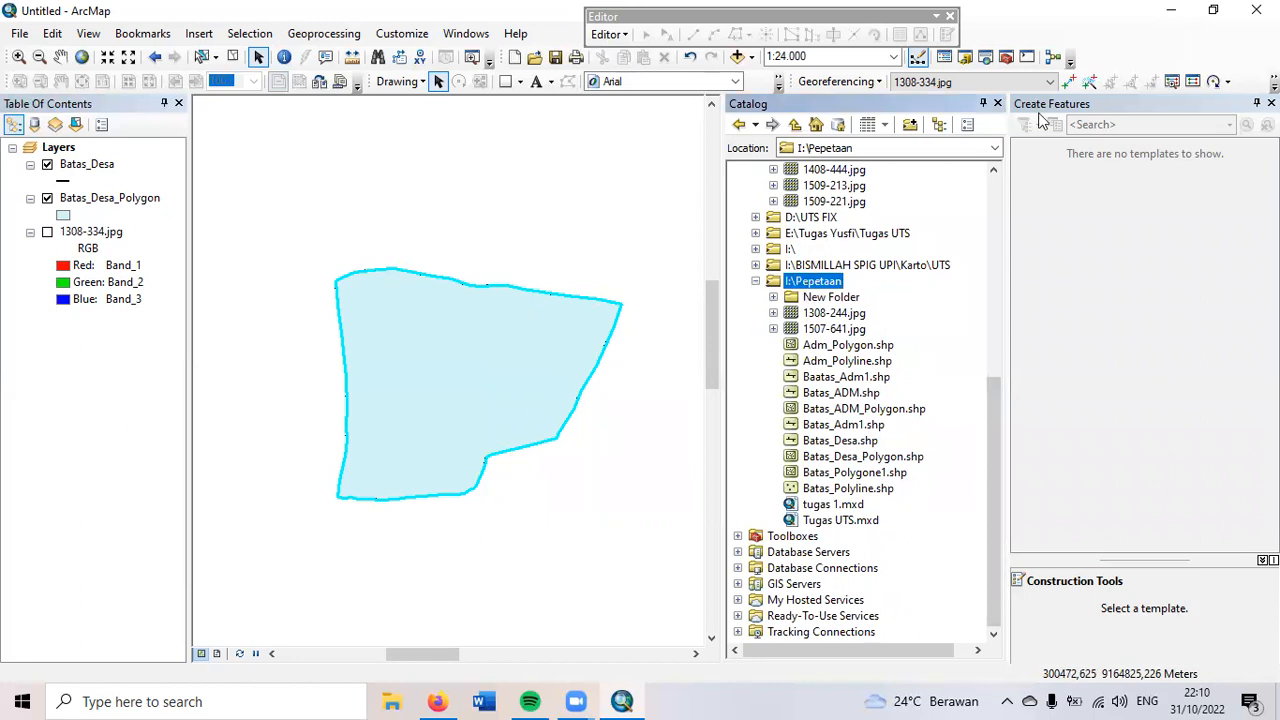
{"action": "left_click", "coordinate": [997, 104]}
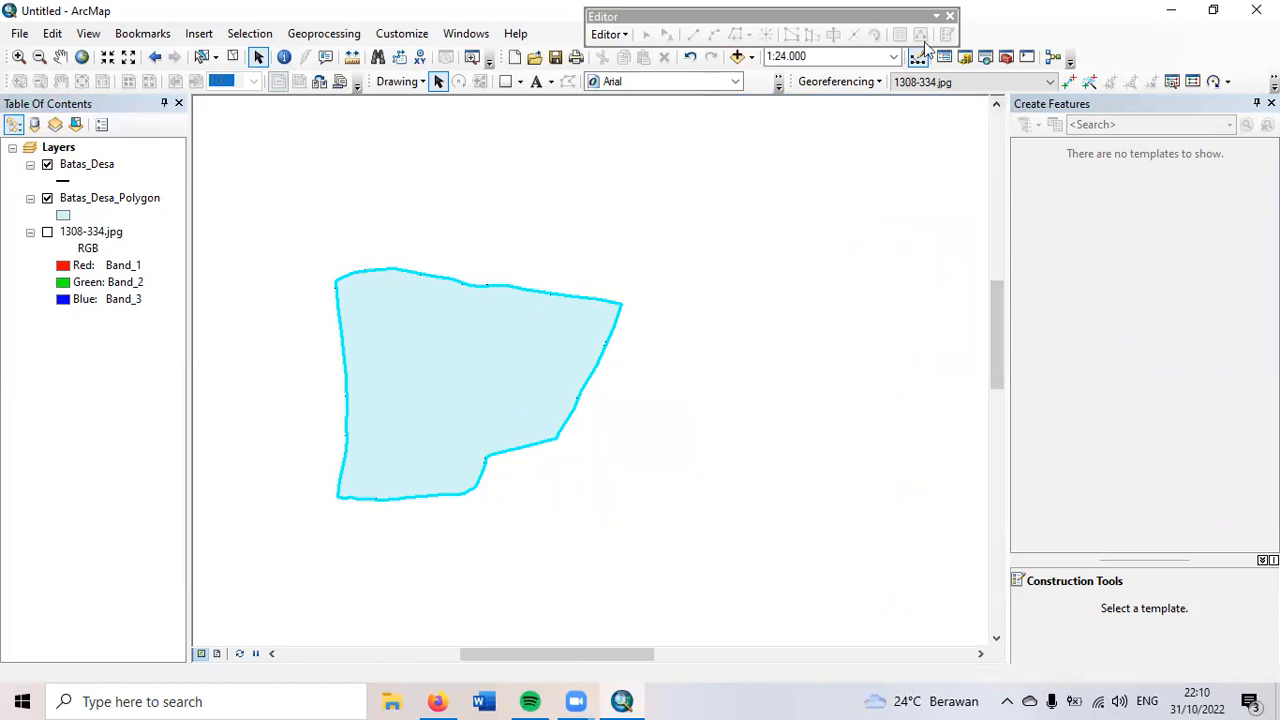